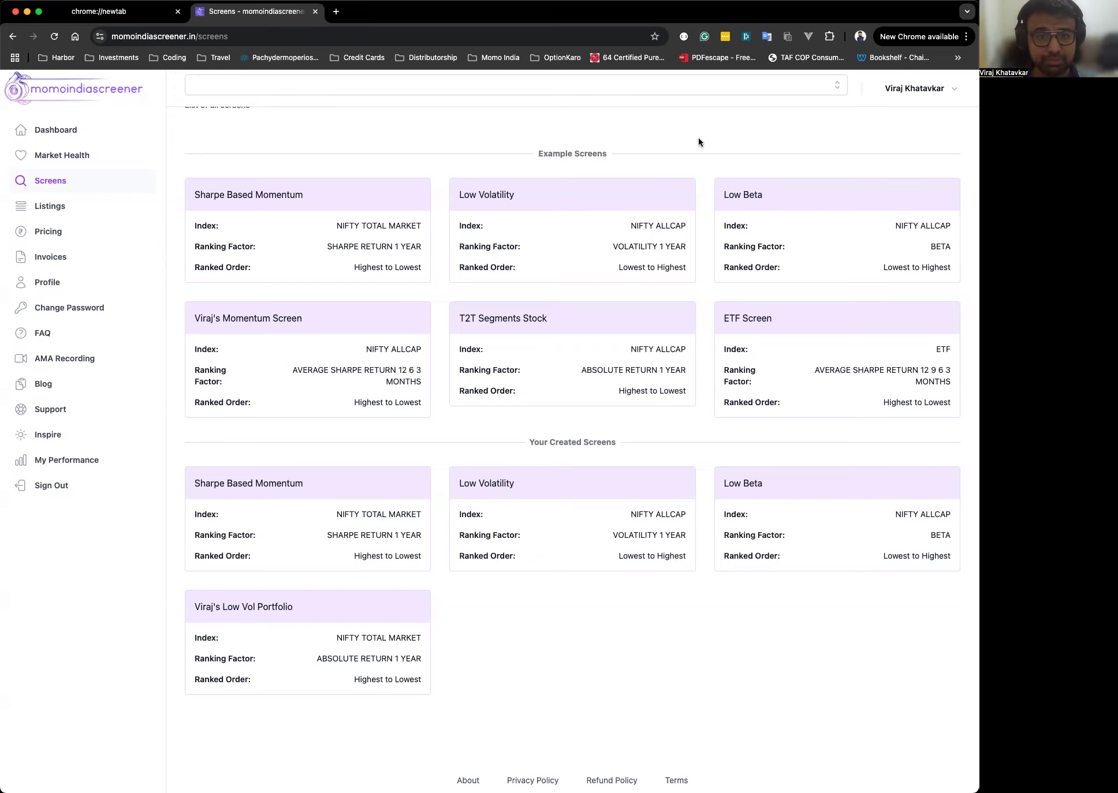
pyautogui.scroll(2, 698, 142)
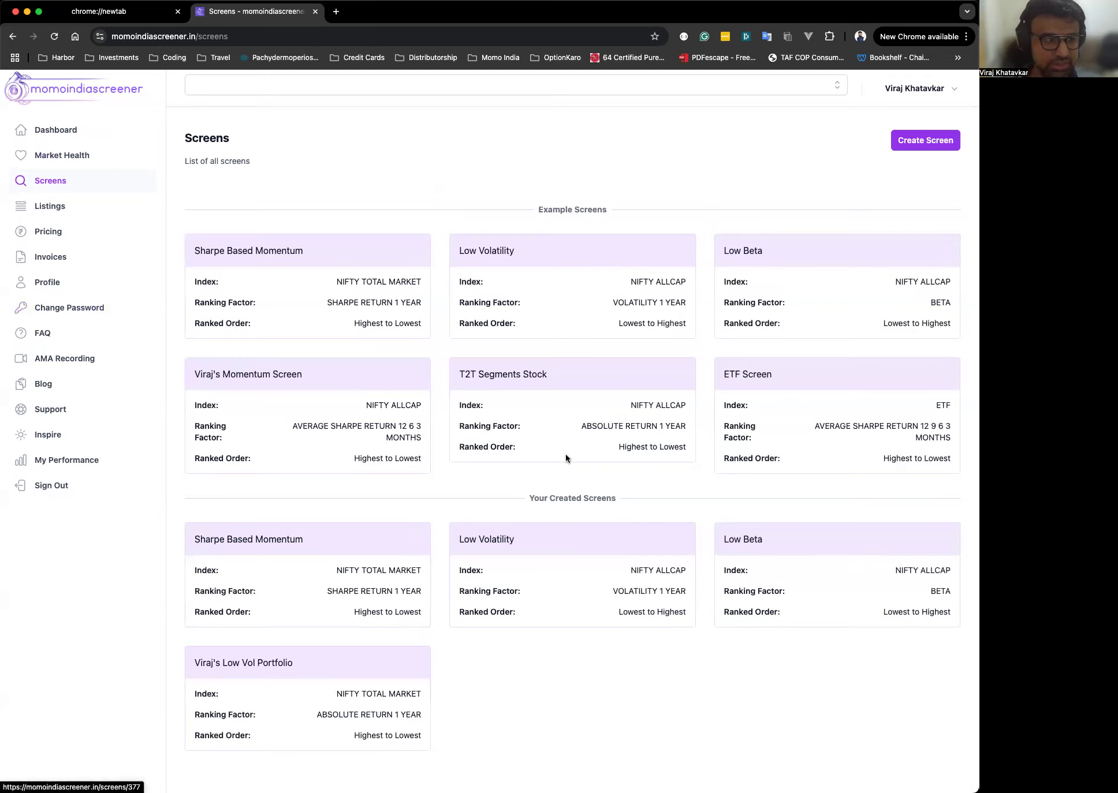
pyautogui.doubleClick(231, 37)
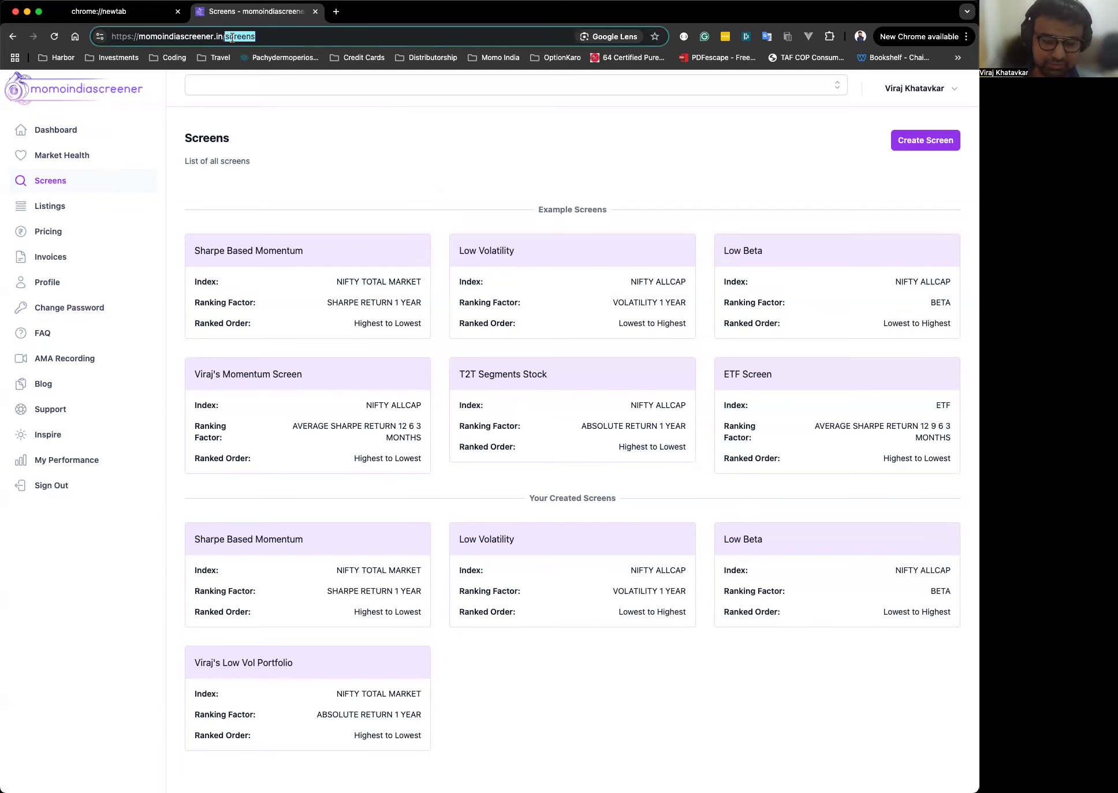
pyautogui.press('BackSpace')
pyautogui.press('Return')
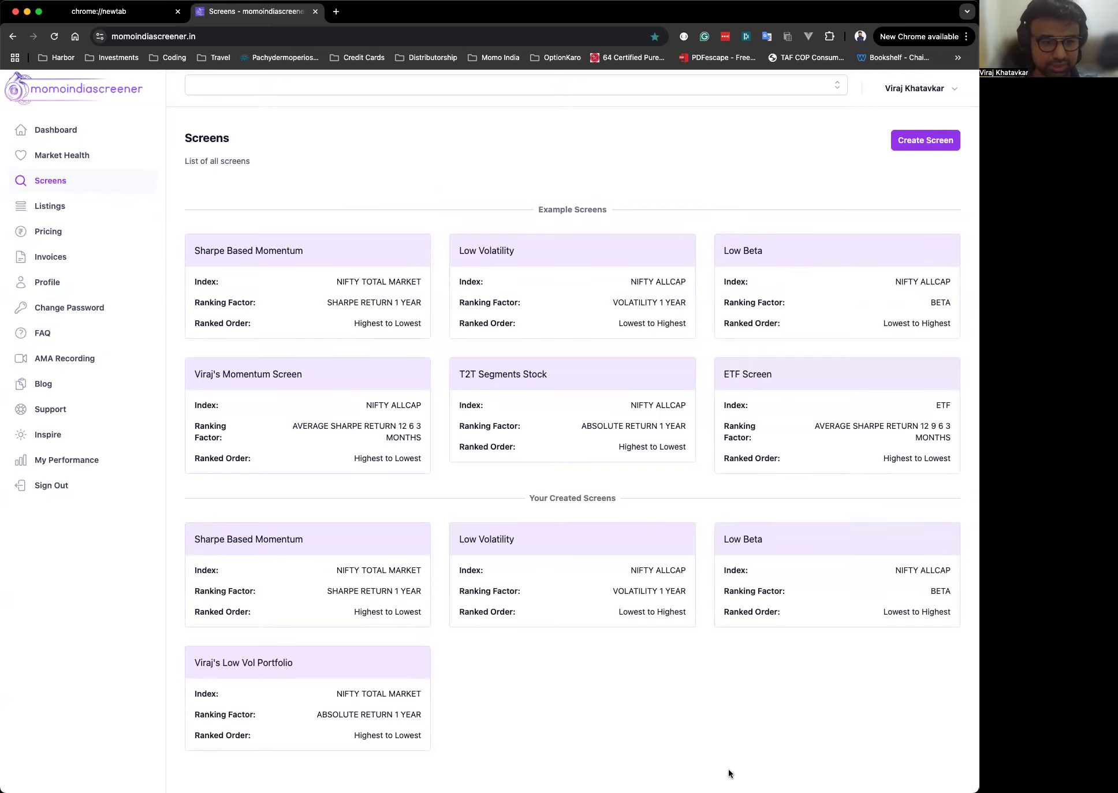
pyautogui.scroll(-2, 719, 741)
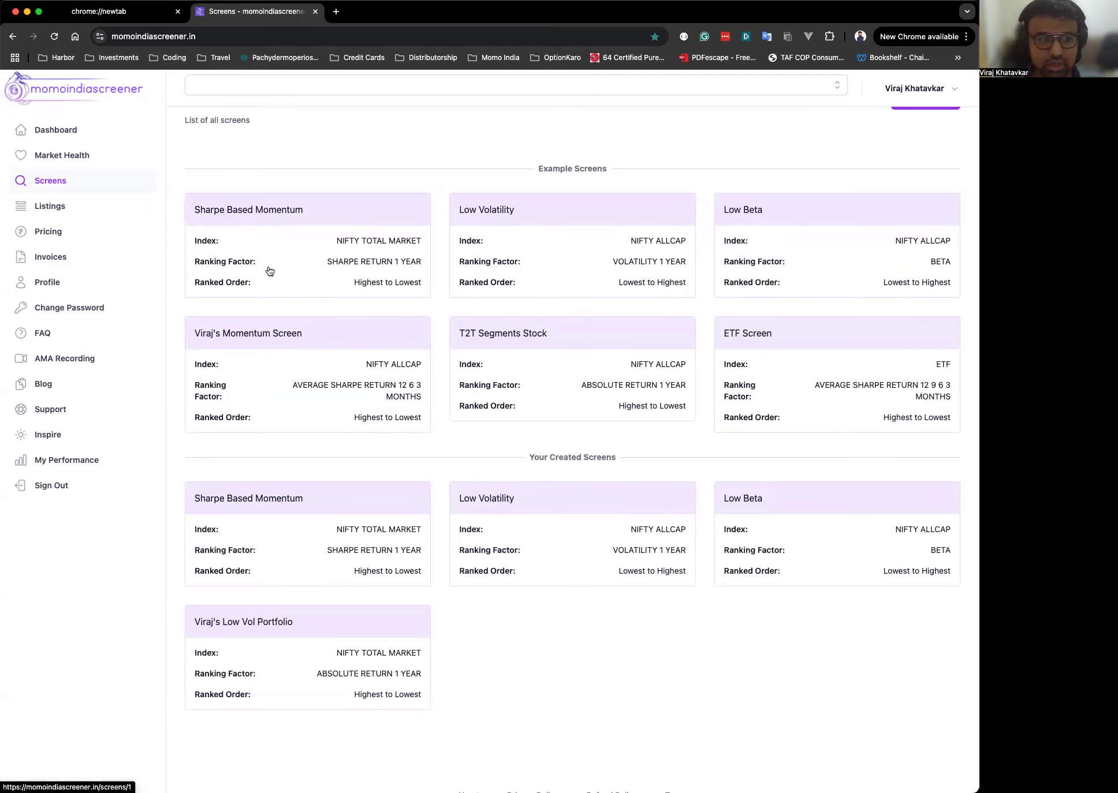
# Open the Sharpe Based Momentum example screen and review its additional filters.
pyautogui.click(281, 225)
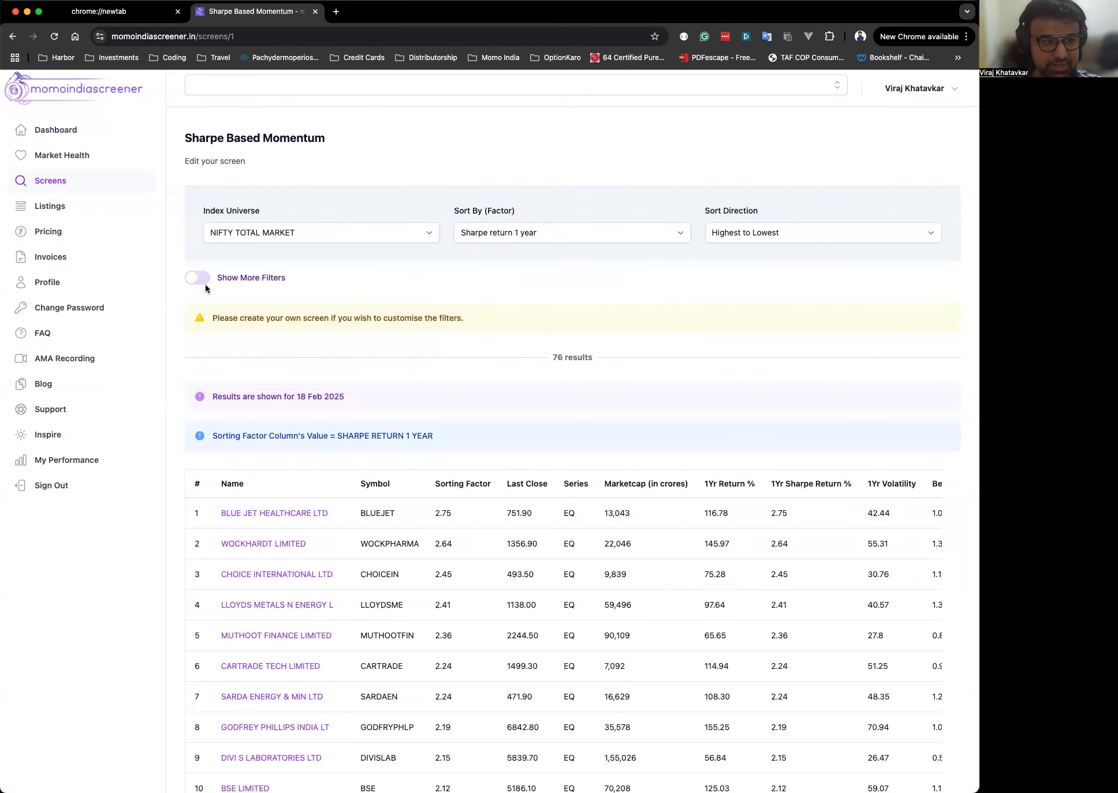
pyautogui.click(262, 231)
pyautogui.click(339, 228)
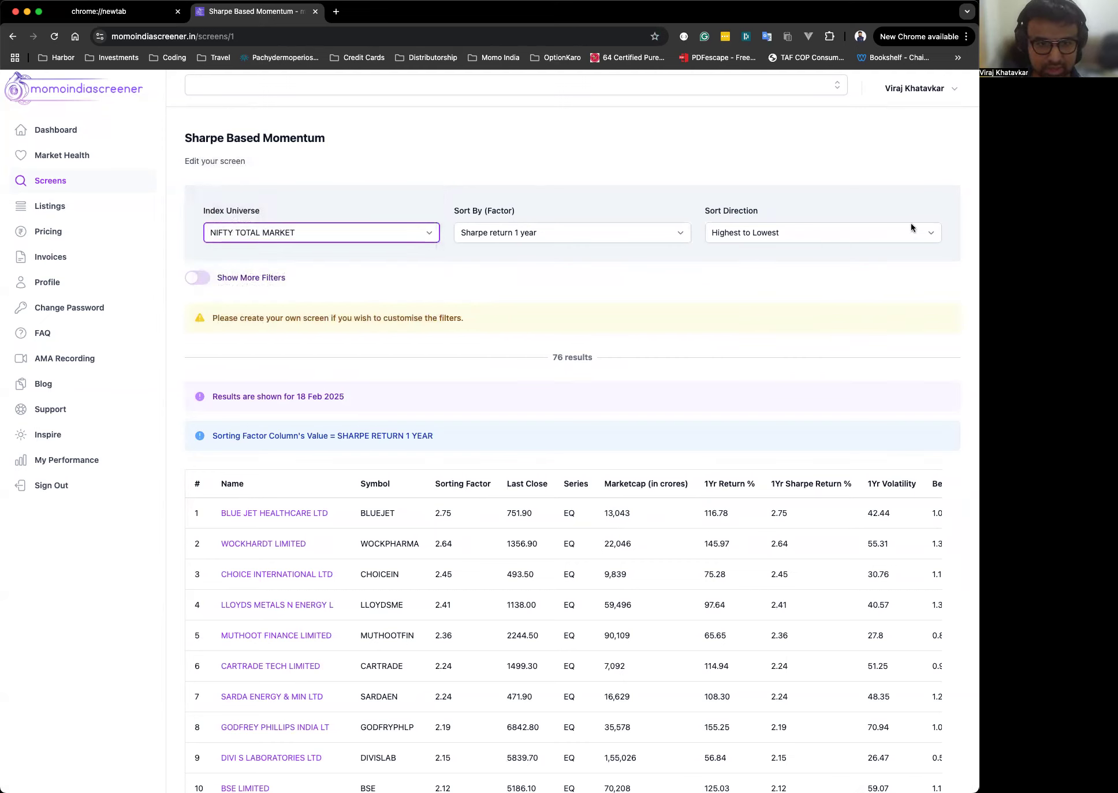
pyautogui.click(205, 281)
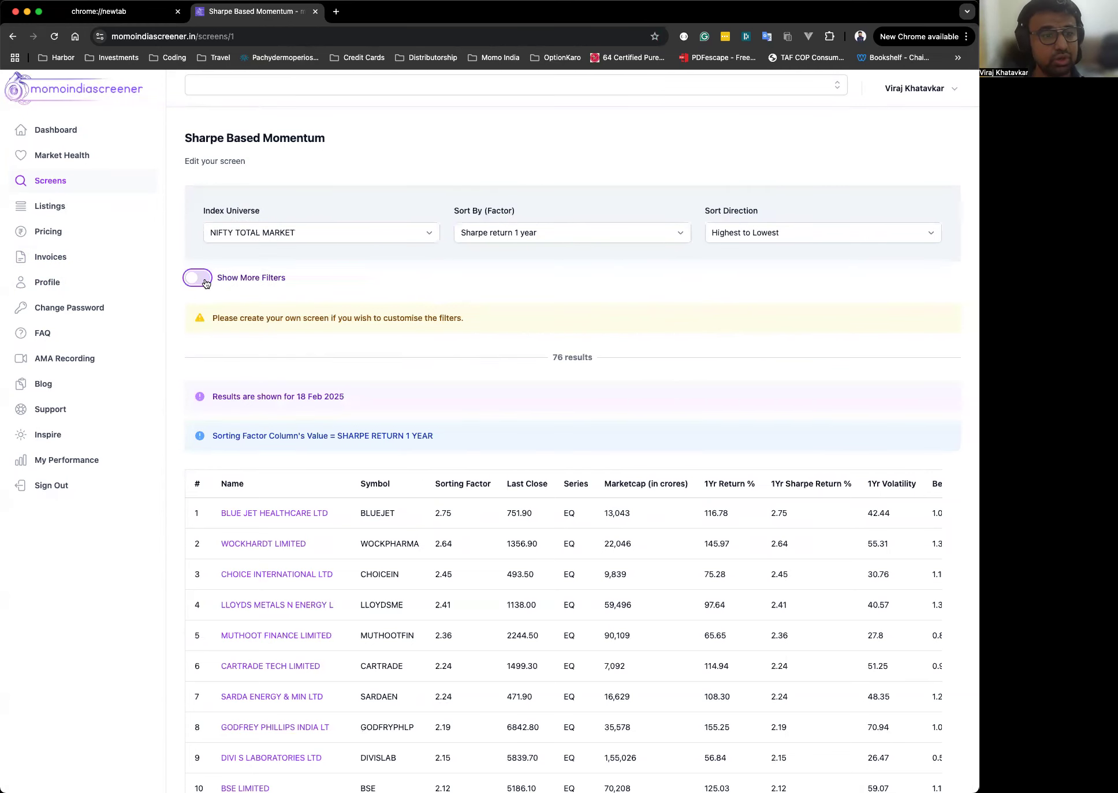
pyautogui.scroll(-2, 363, 293)
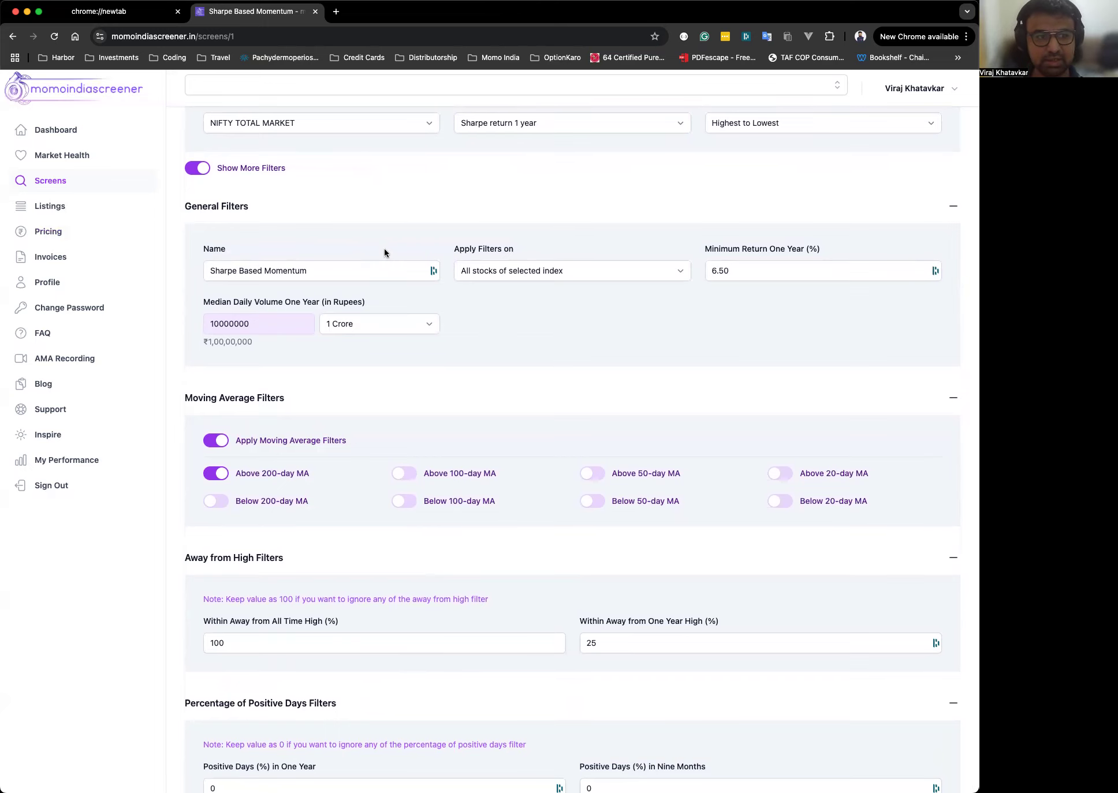
pyautogui.scroll(-5, 385, 249)
pyautogui.scroll(-8, 385, 251)
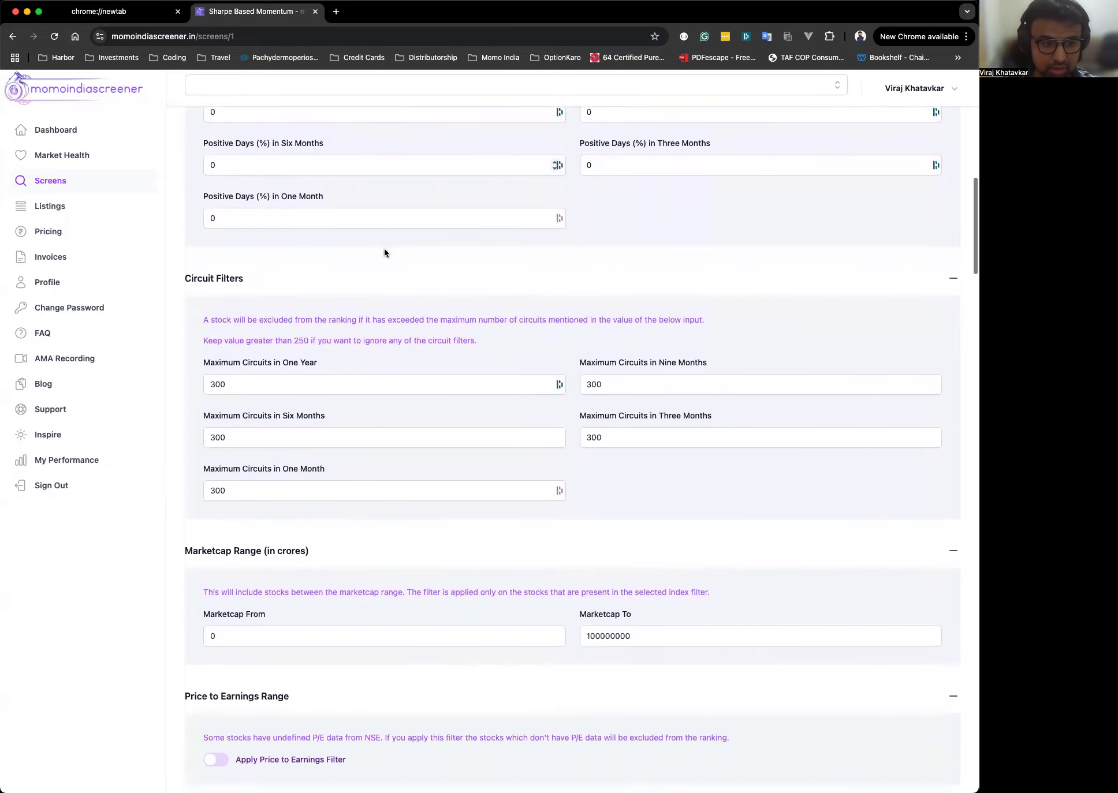
pyautogui.scroll(13, 384, 248)
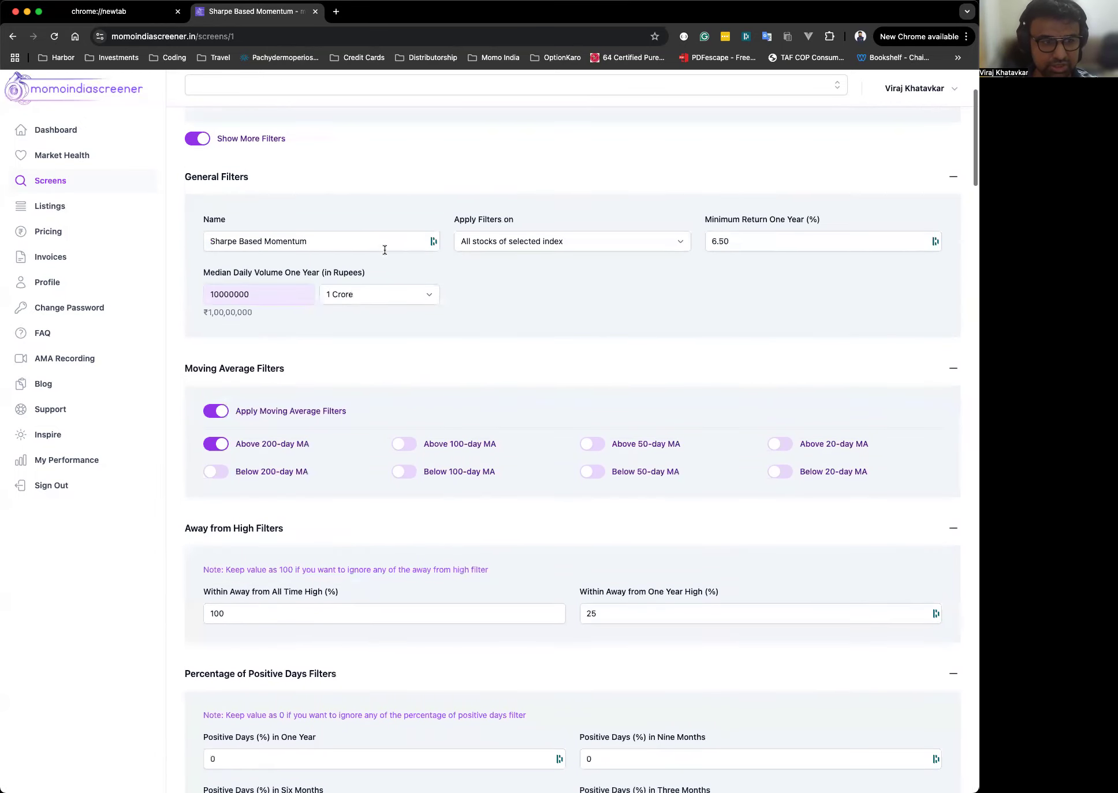
pyautogui.scroll(-1, 207, 152)
pyautogui.scroll(2, 205, 186)
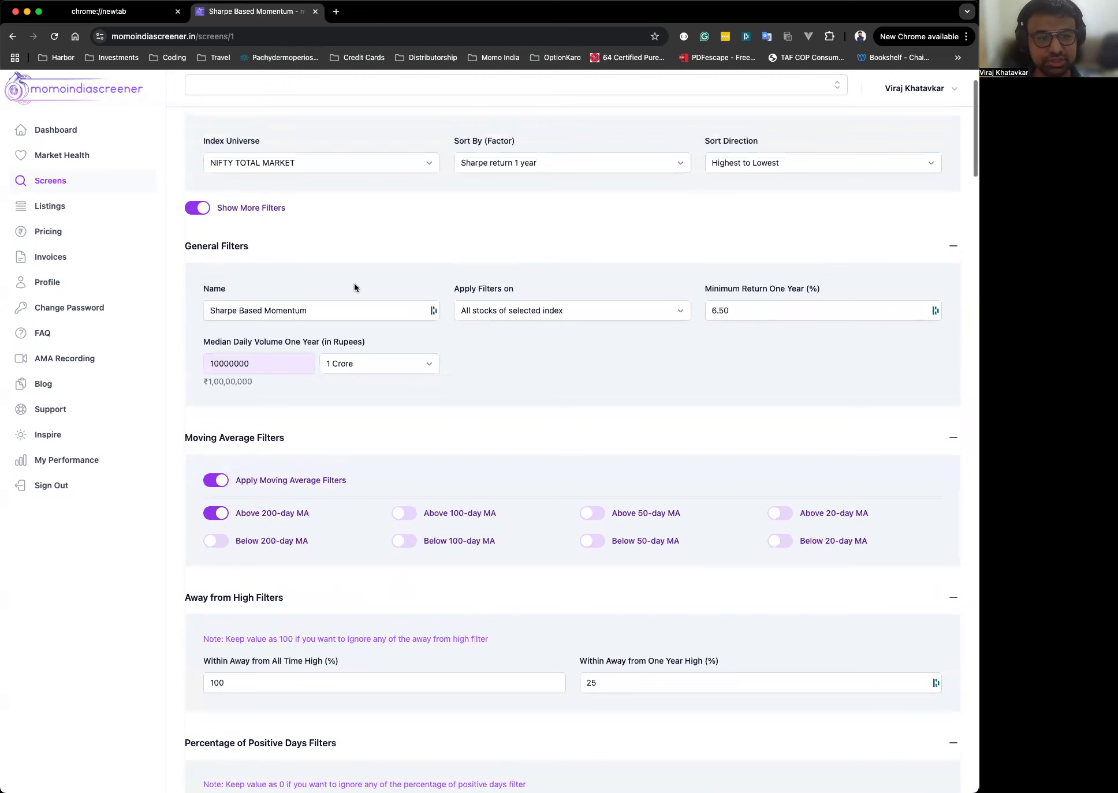
# Collapse the extra filters on the example screen and review the customisation notice.
pyautogui.click(786, 307)
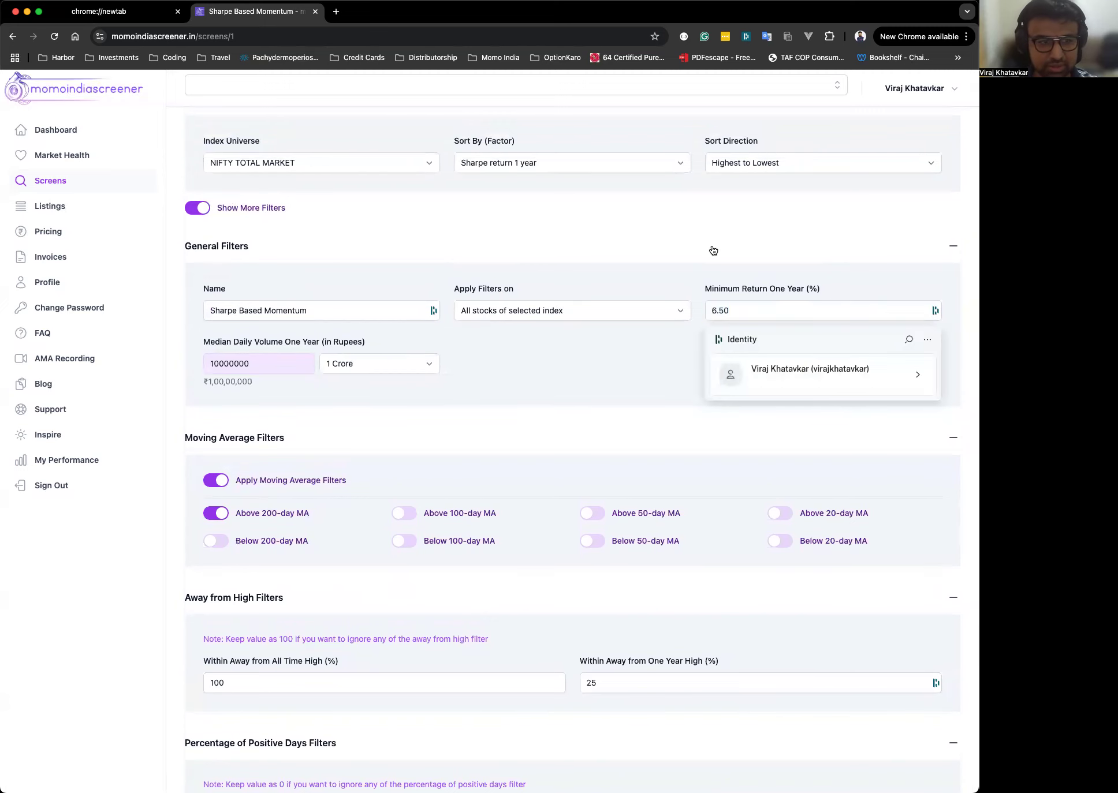
pyautogui.click(713, 250)
pyautogui.click(223, 287)
pyautogui.click(196, 214)
pyautogui.tripleClick(424, 256)
pyautogui.scroll(2, 424, 268)
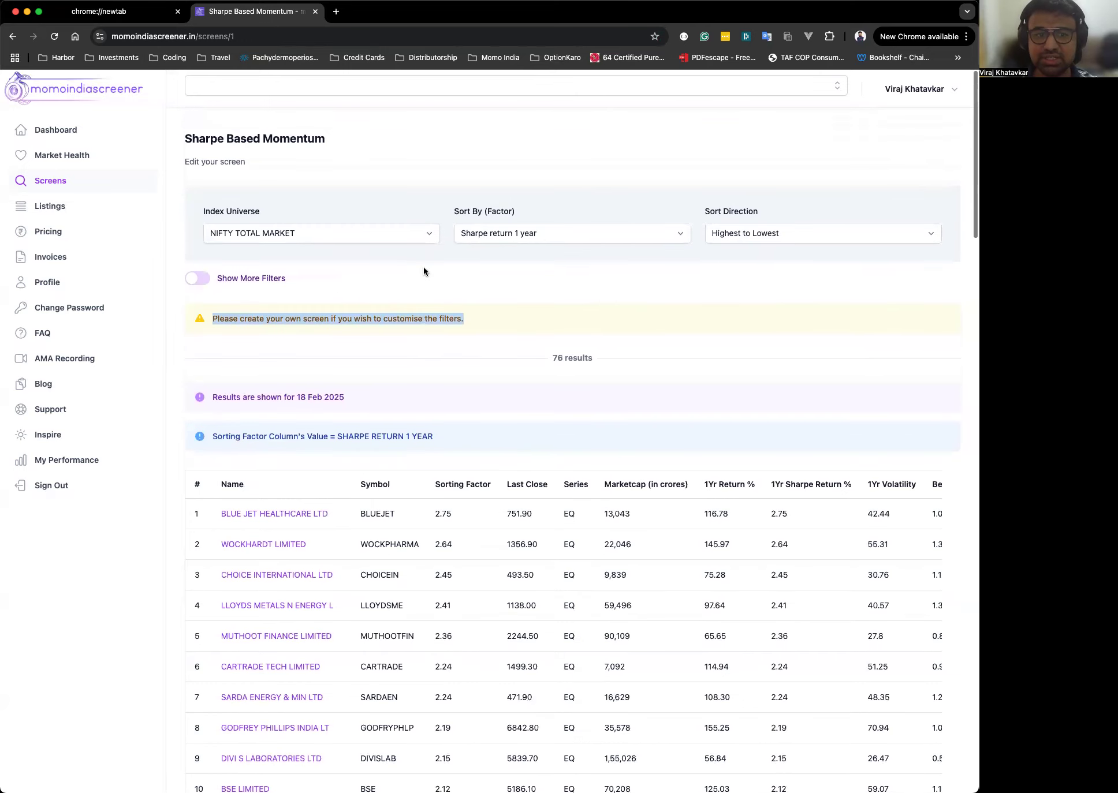
pyautogui.click(574, 296)
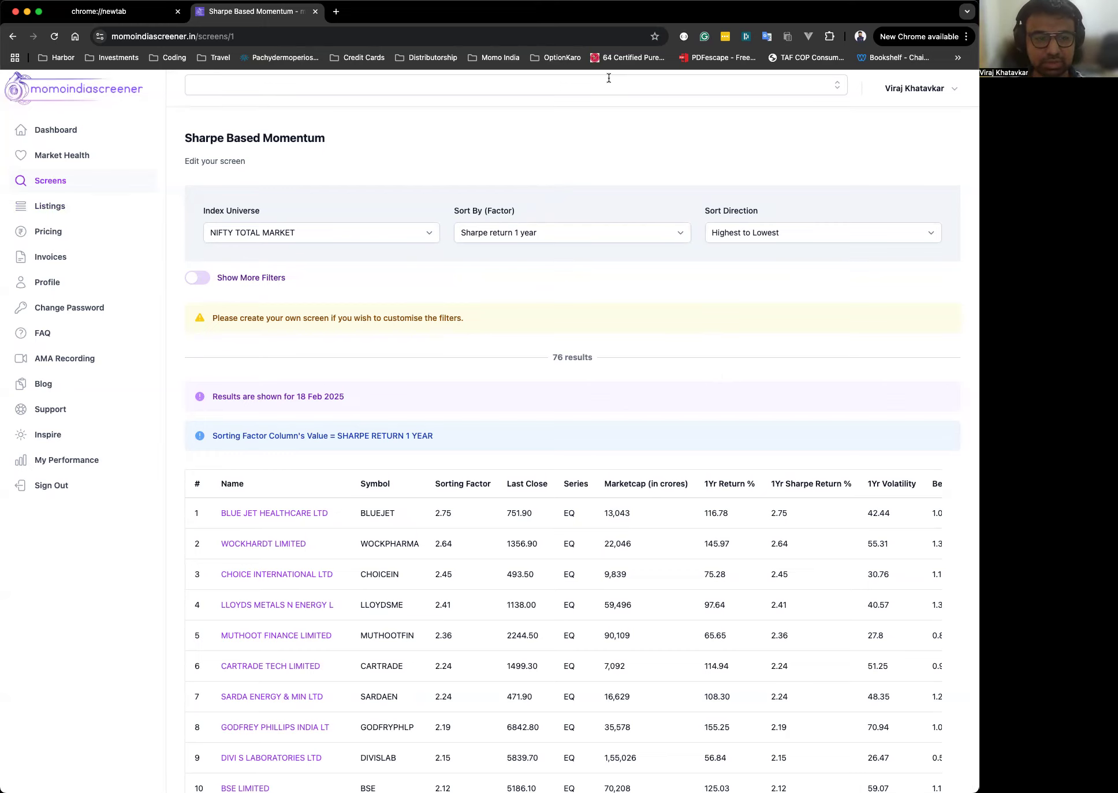
# Review the example screen's ranked results table and return to the screens list.
pyautogui.scroll(-4, 609, 78)
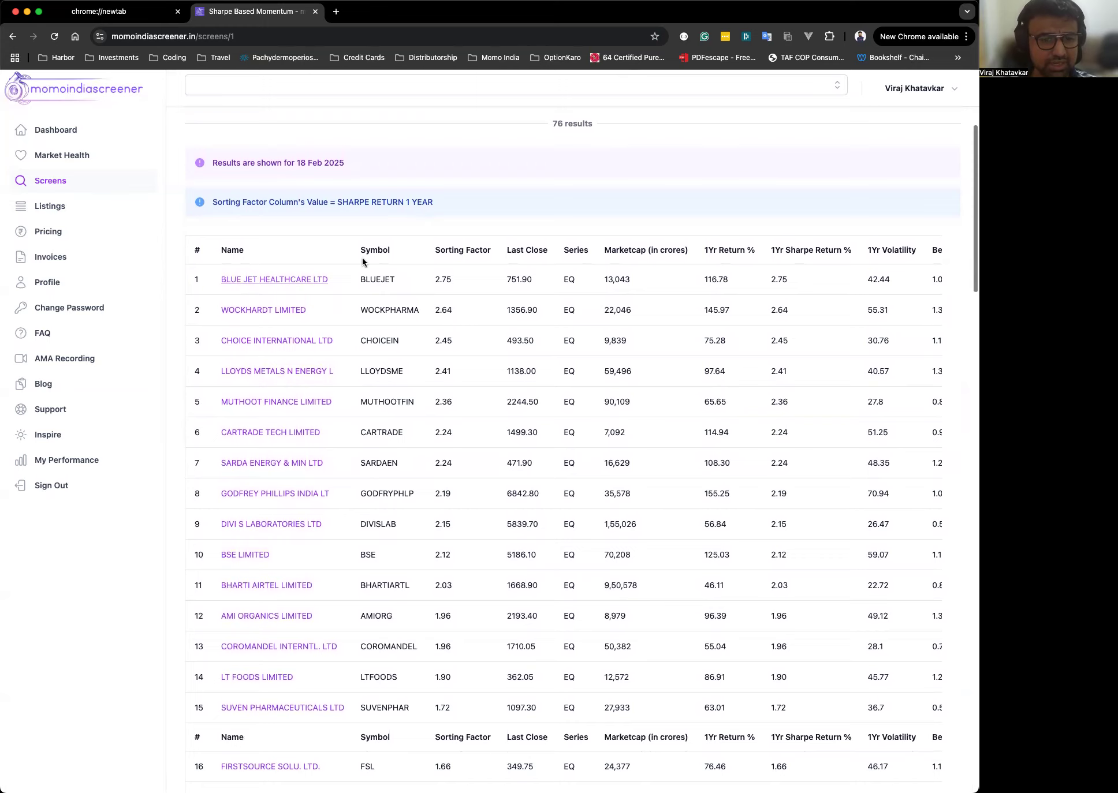
pyautogui.scroll(-10, 585, 291)
pyautogui.scroll(14, 585, 291)
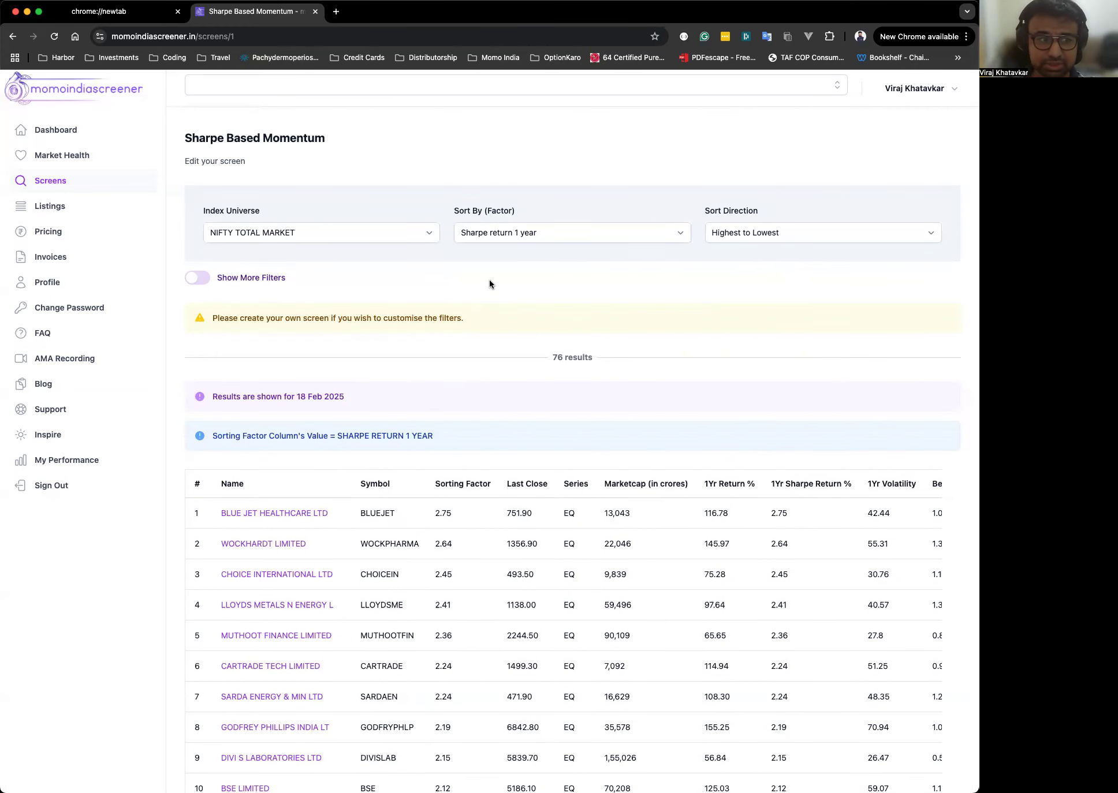
pyautogui.click(46, 183)
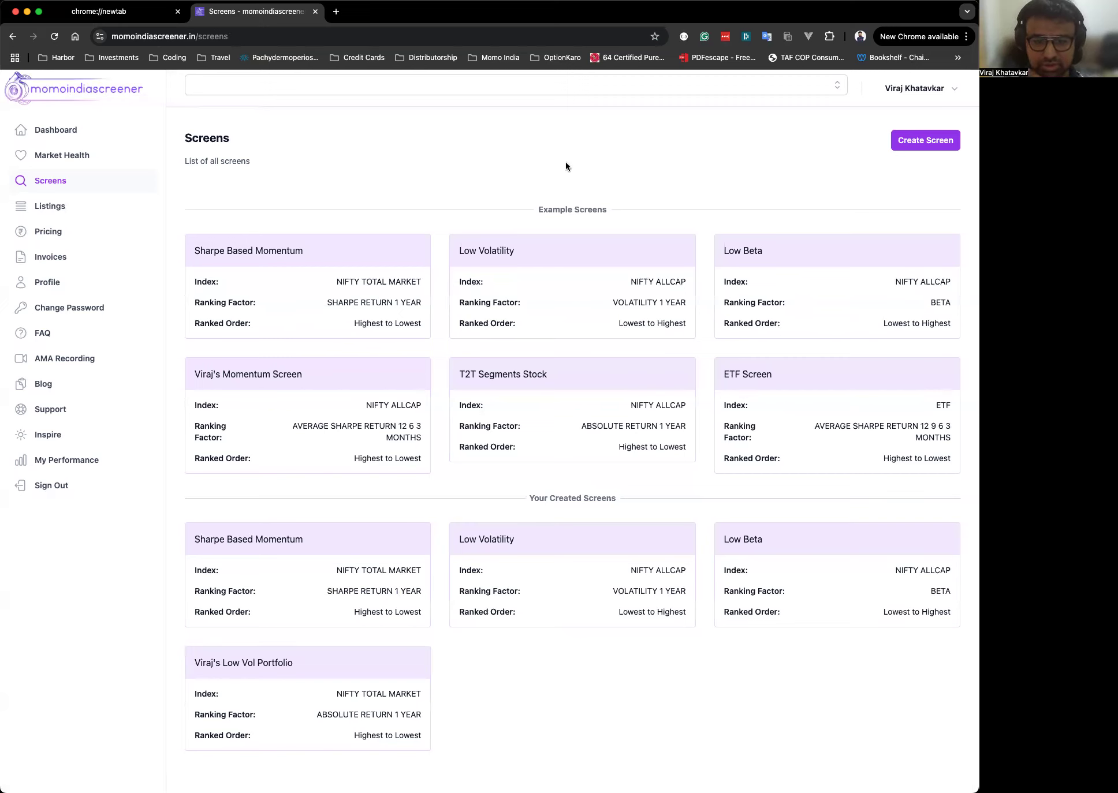
# Review the Your Created Screens section of the screens list.
pyautogui.scroll(-3, 566, 166)
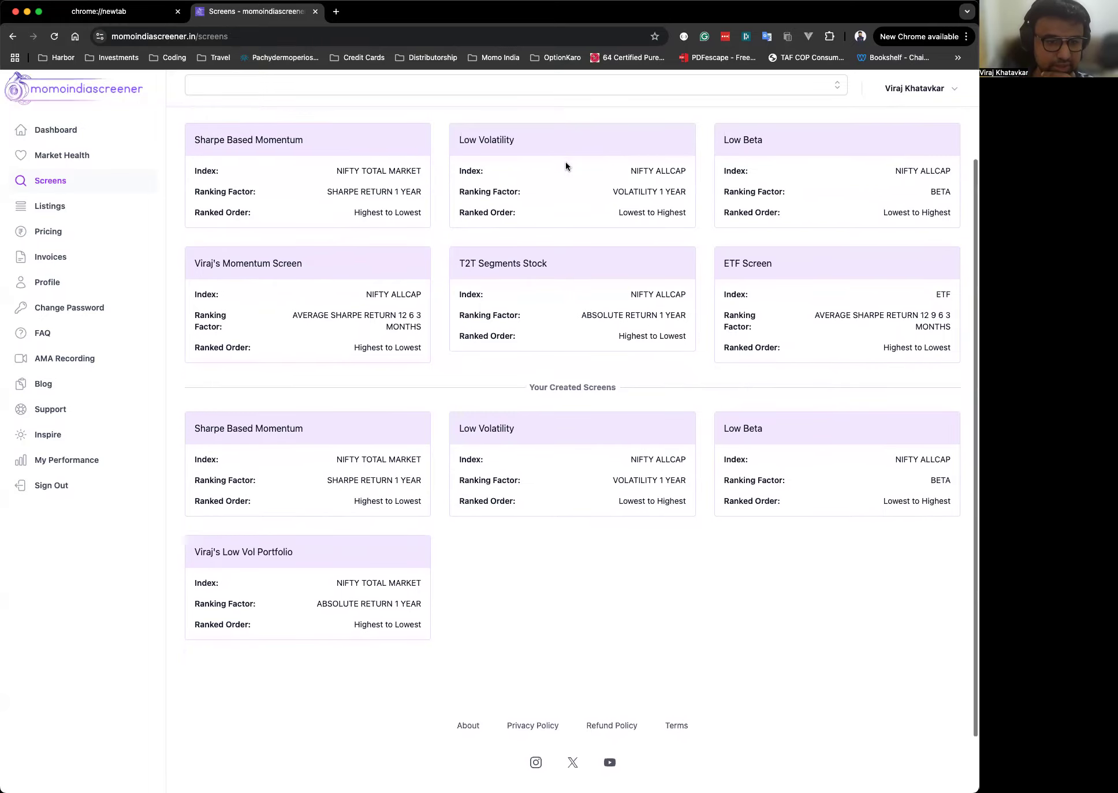
pyautogui.moveTo(530, 390); pyautogui.dragTo(611, 389)
pyautogui.click(614, 641)
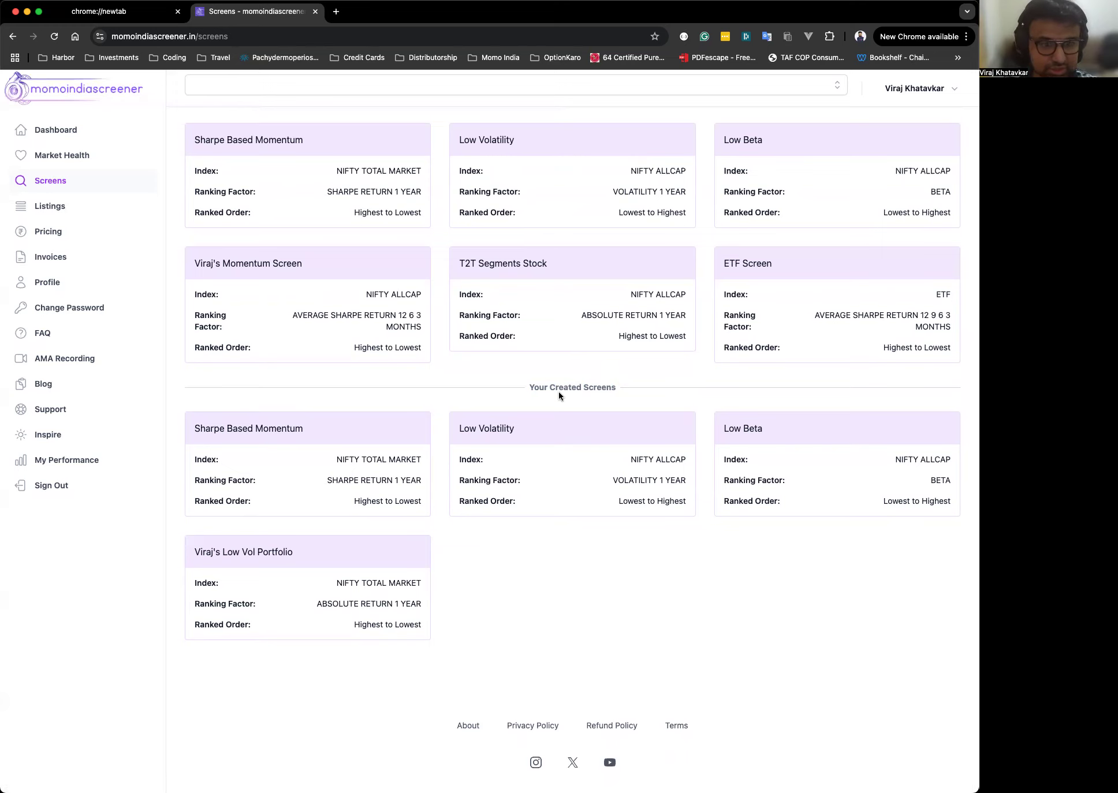
pyautogui.scroll(-2, 557, 392)
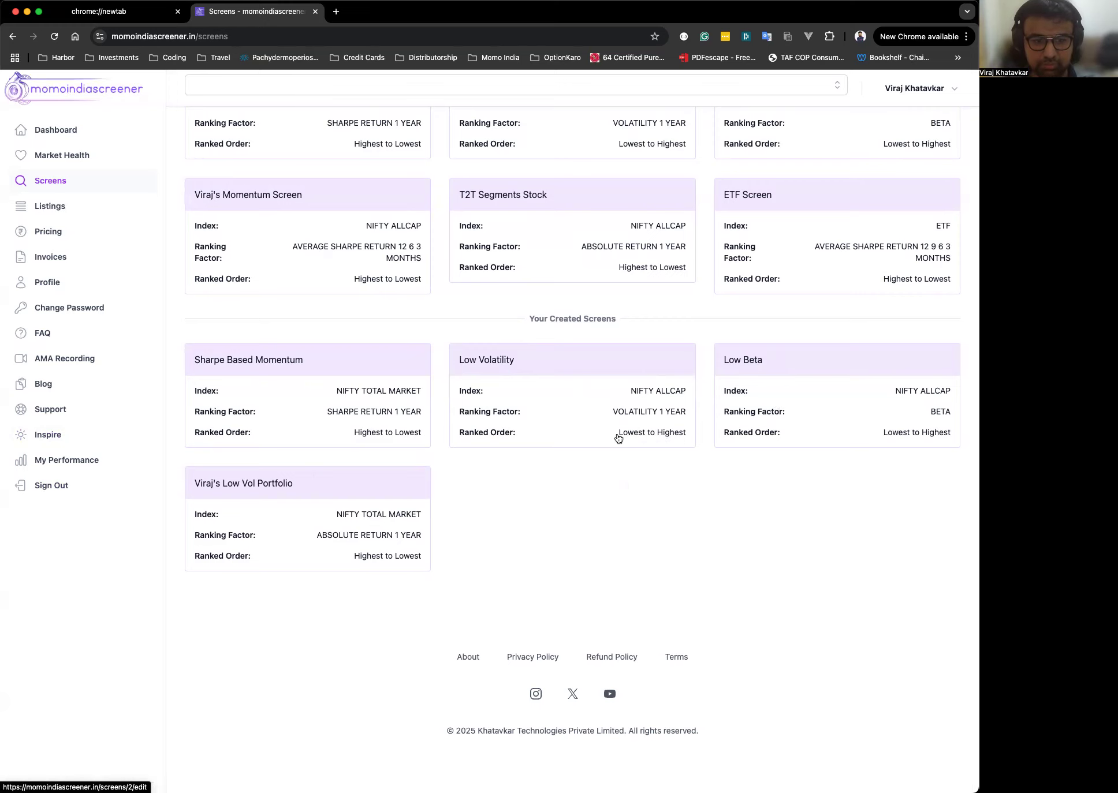
pyautogui.scroll(3, 618, 438)
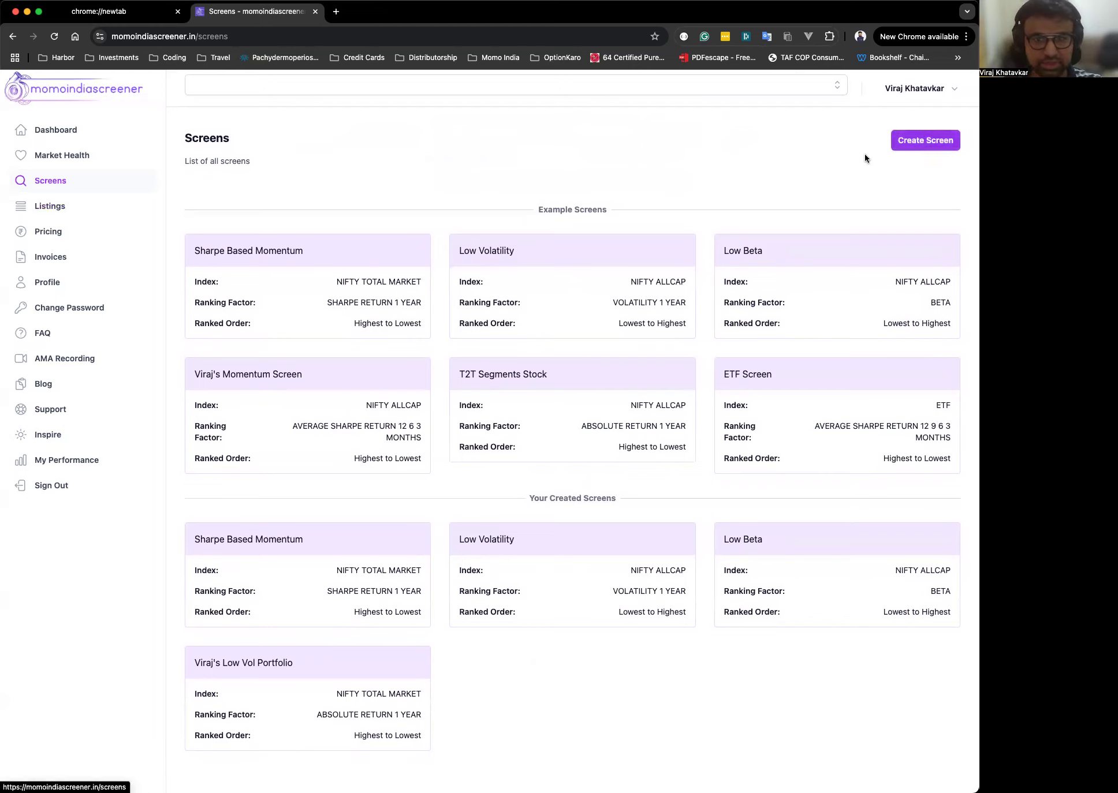
# Create a new screen named "Zoom Call Example Screen".
pyautogui.click(925, 141)
pyautogui.click(296, 216)
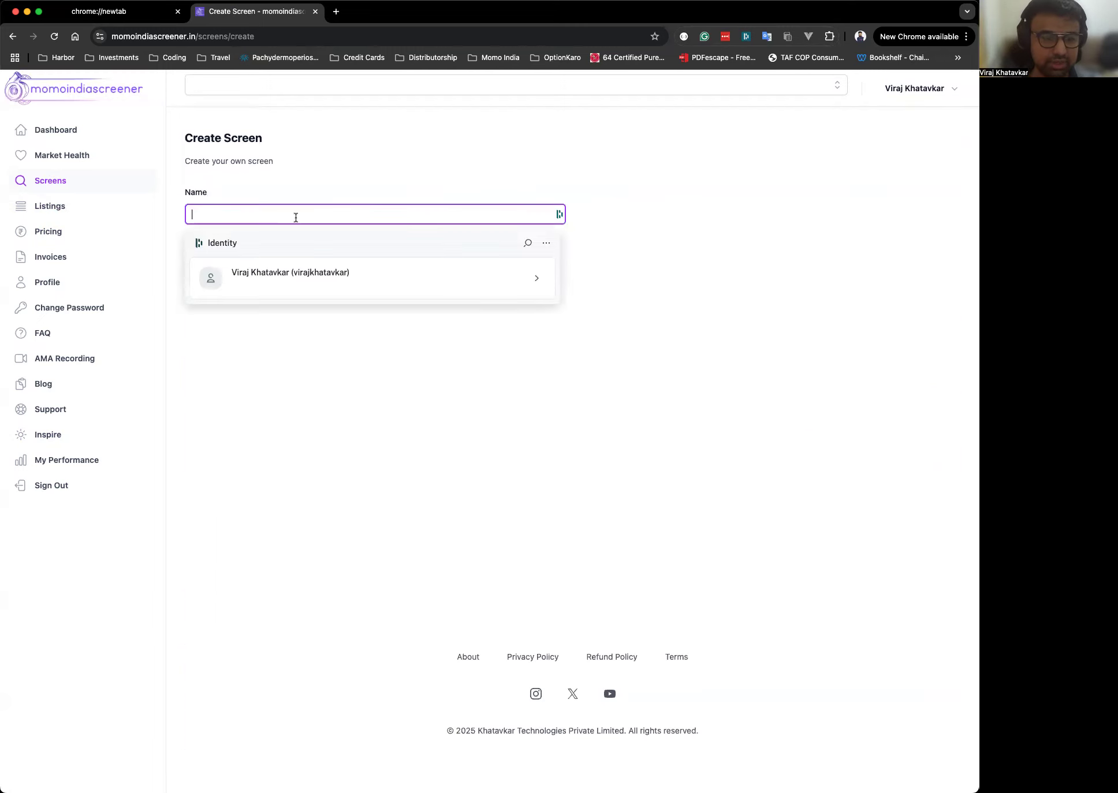
pyautogui.write('Zoo')
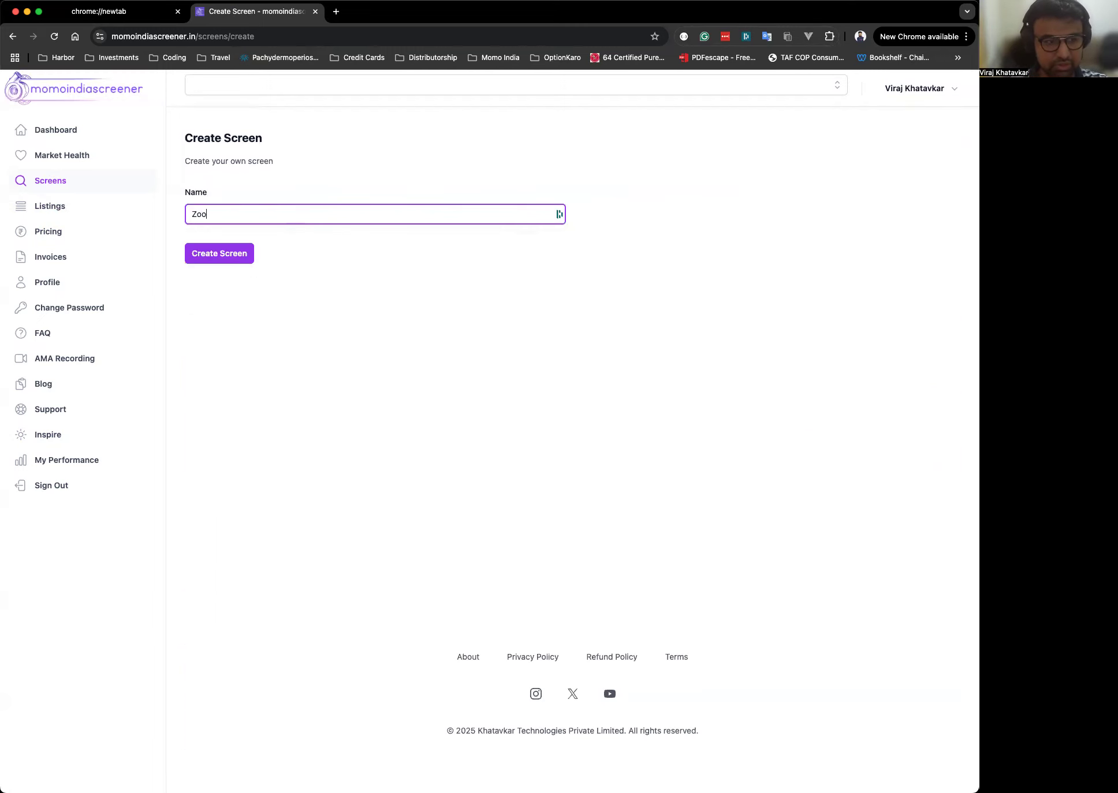
pyautogui.write('m Call Ex')
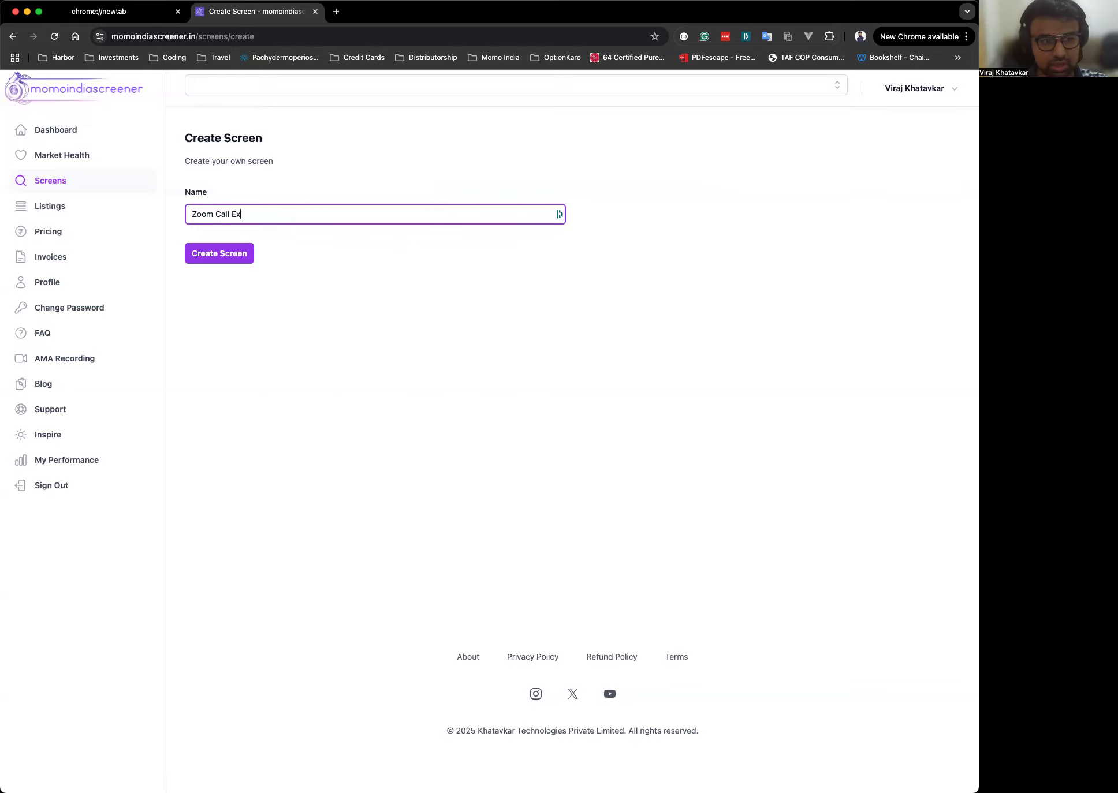
pyautogui.write('ample Screen')
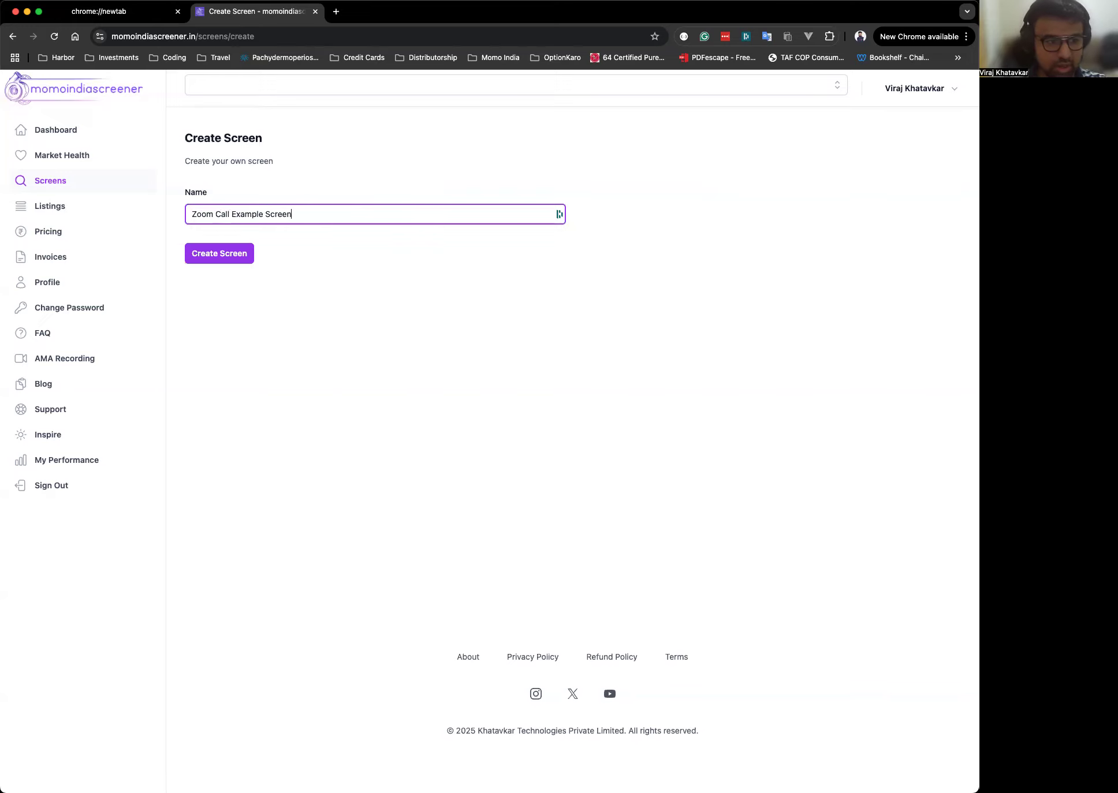
pyautogui.press('Return')
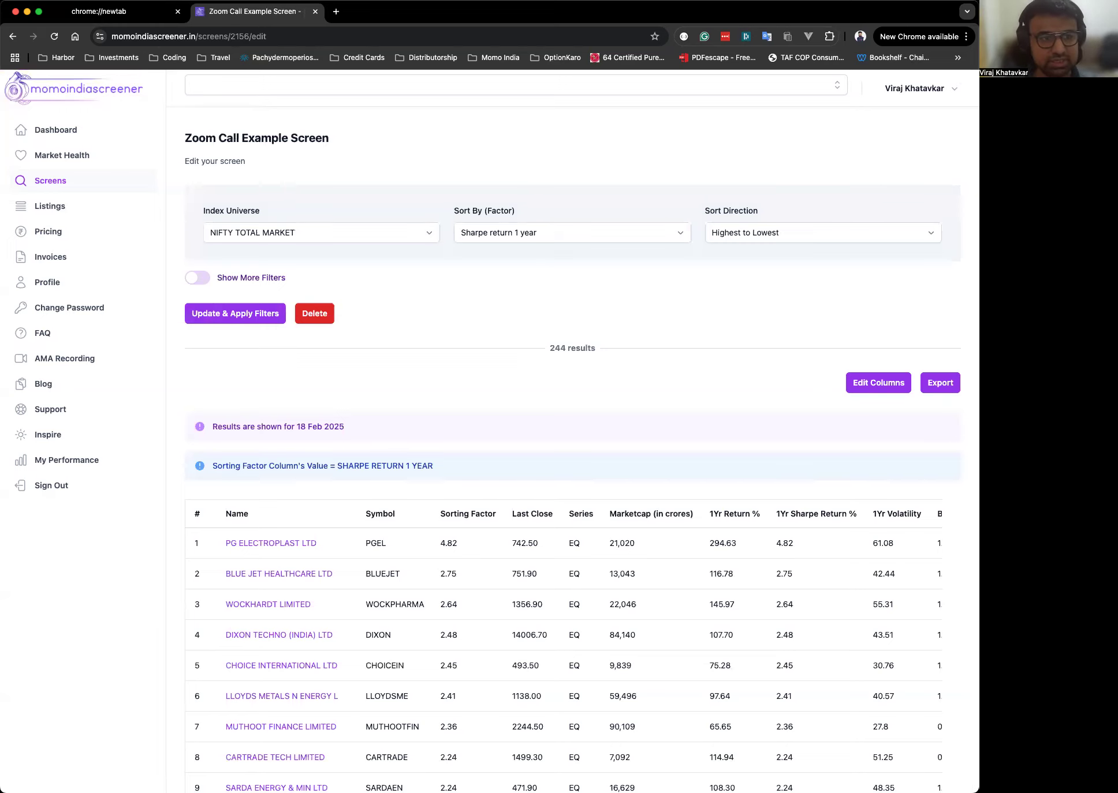
# Set the new screen's index universe to All NSE Listed Stocks.
pyautogui.moveTo(185, 138); pyautogui.dragTo(361, 147)
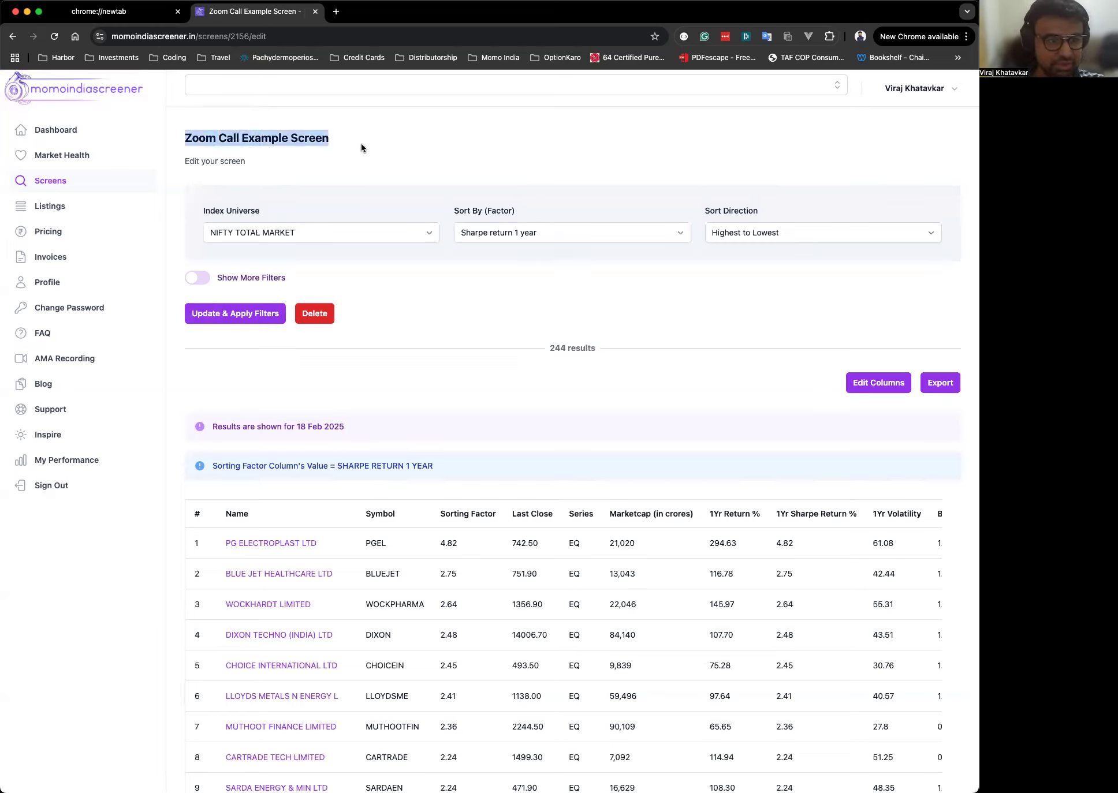
pyautogui.click(486, 160)
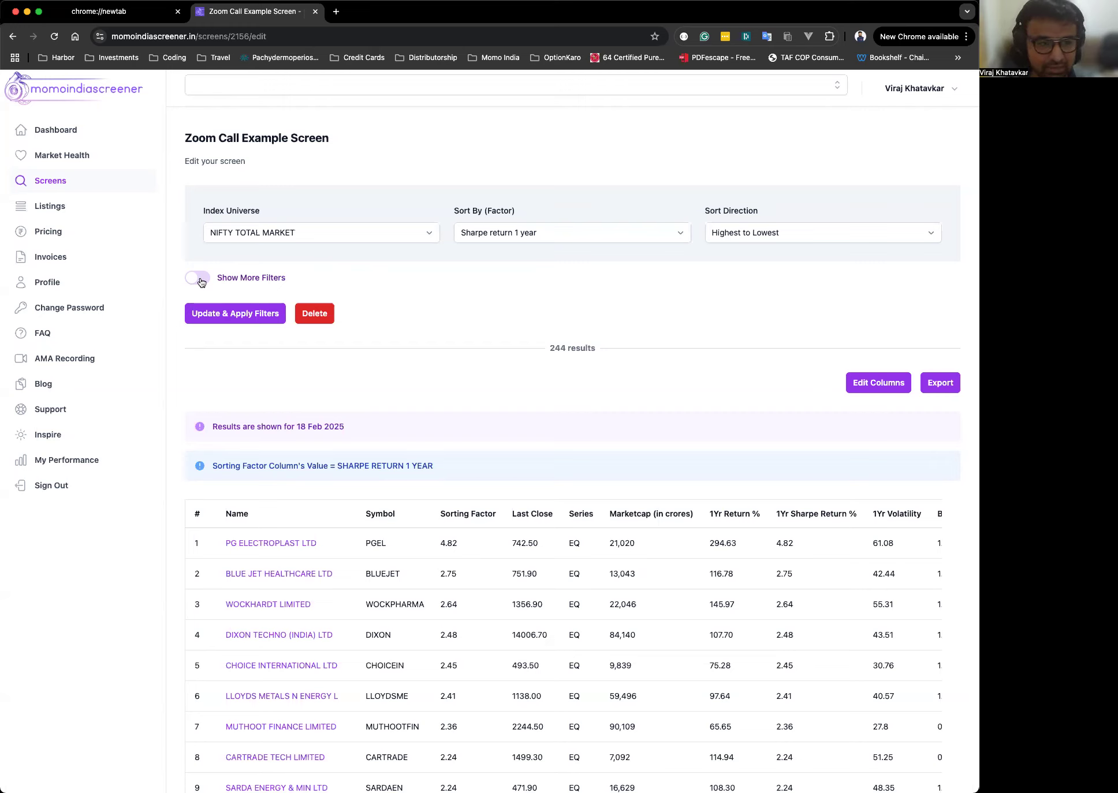
pyautogui.click(292, 232)
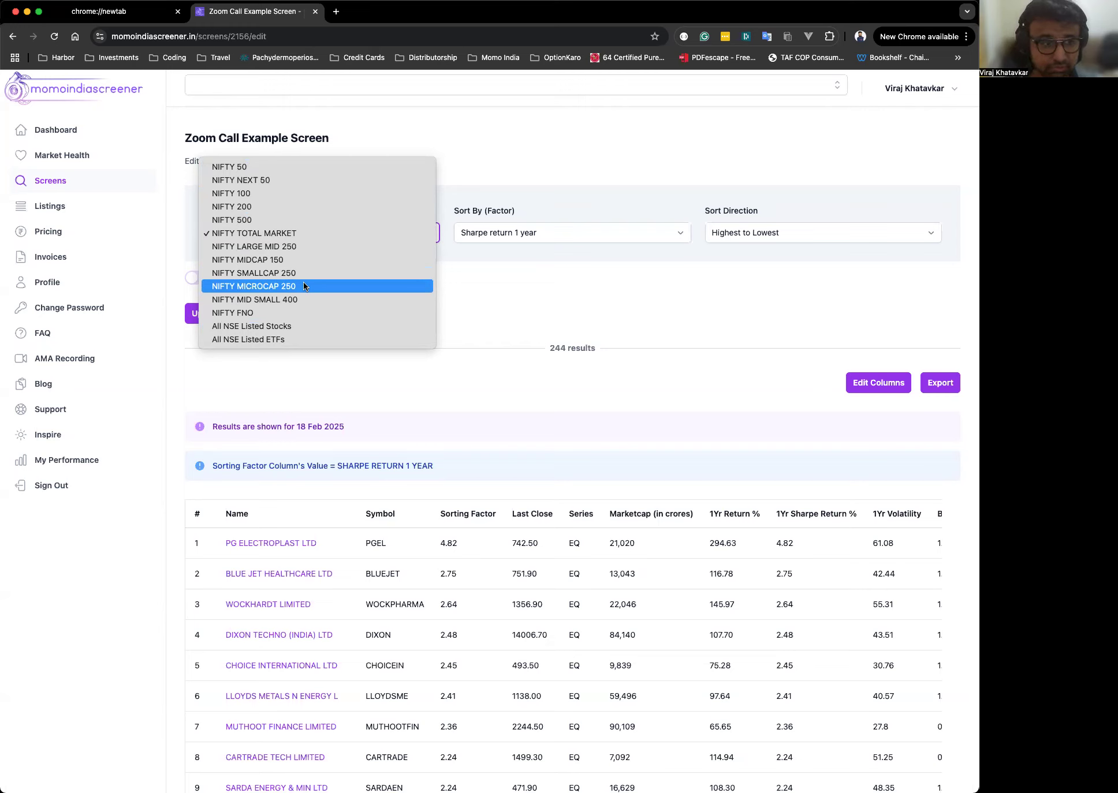
pyautogui.click(529, 144)
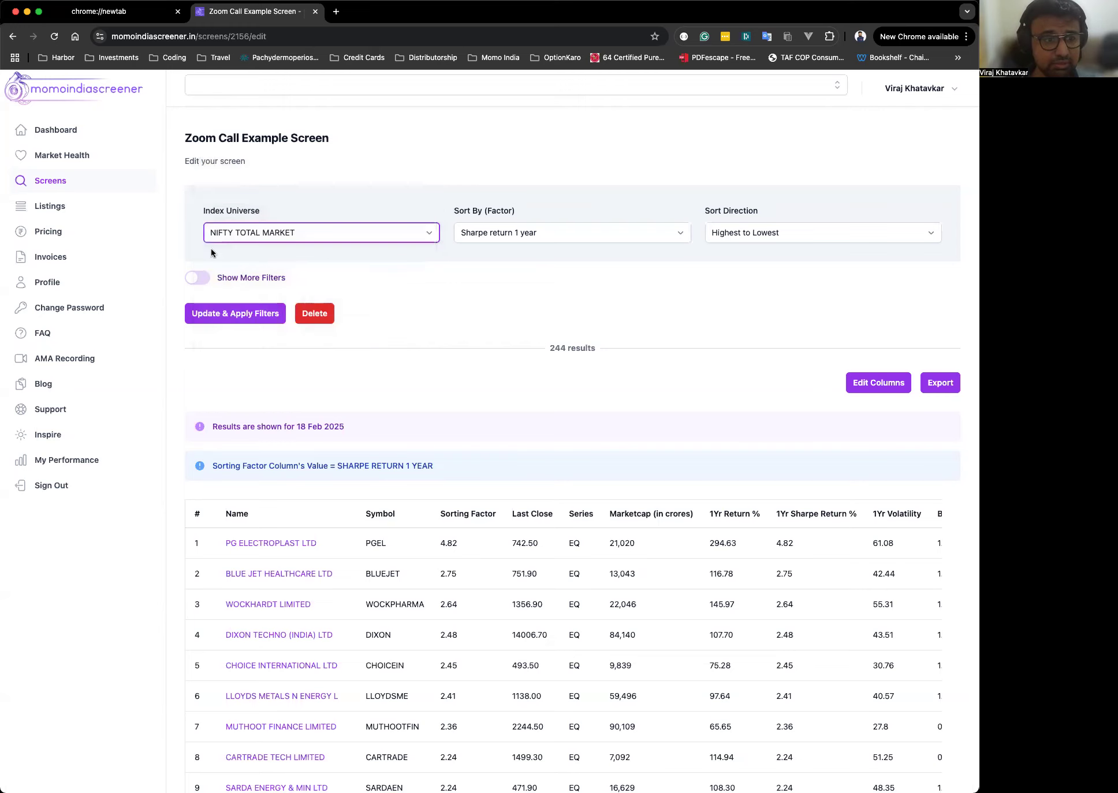
pyautogui.click(264, 239)
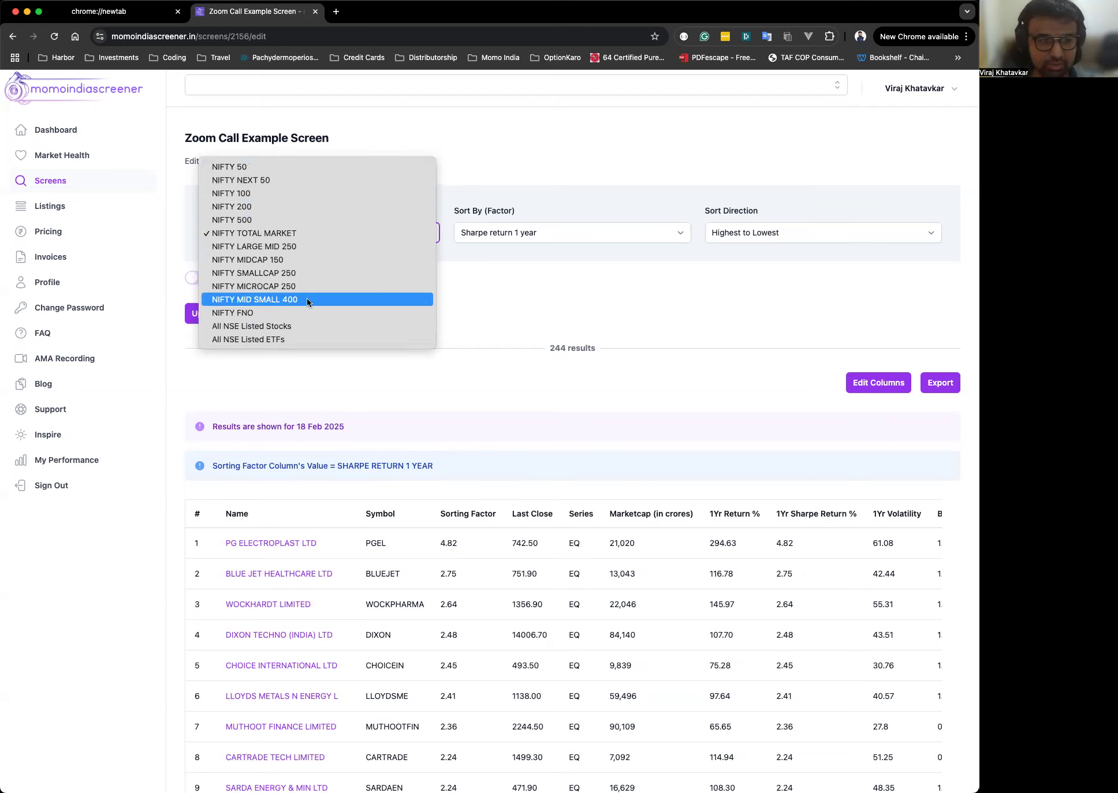
pyautogui.click(334, 326)
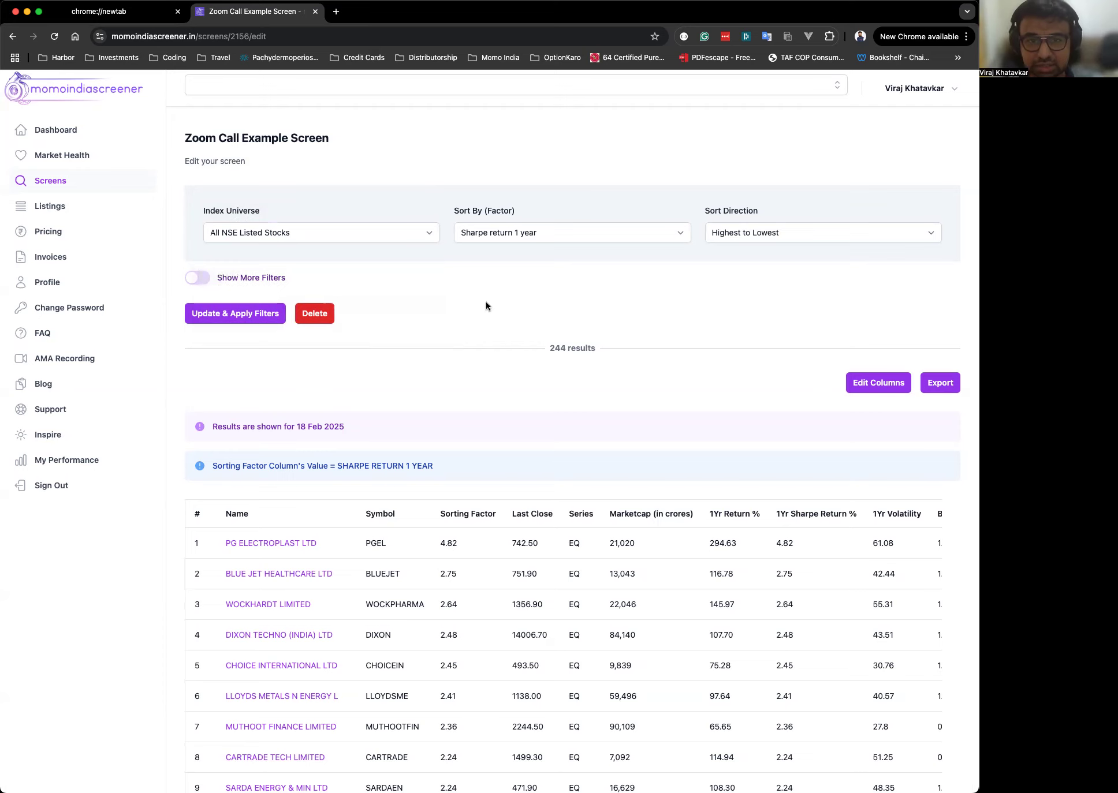
# Change the index universe to All NSE Listed ETFs.
pyautogui.click(353, 236)
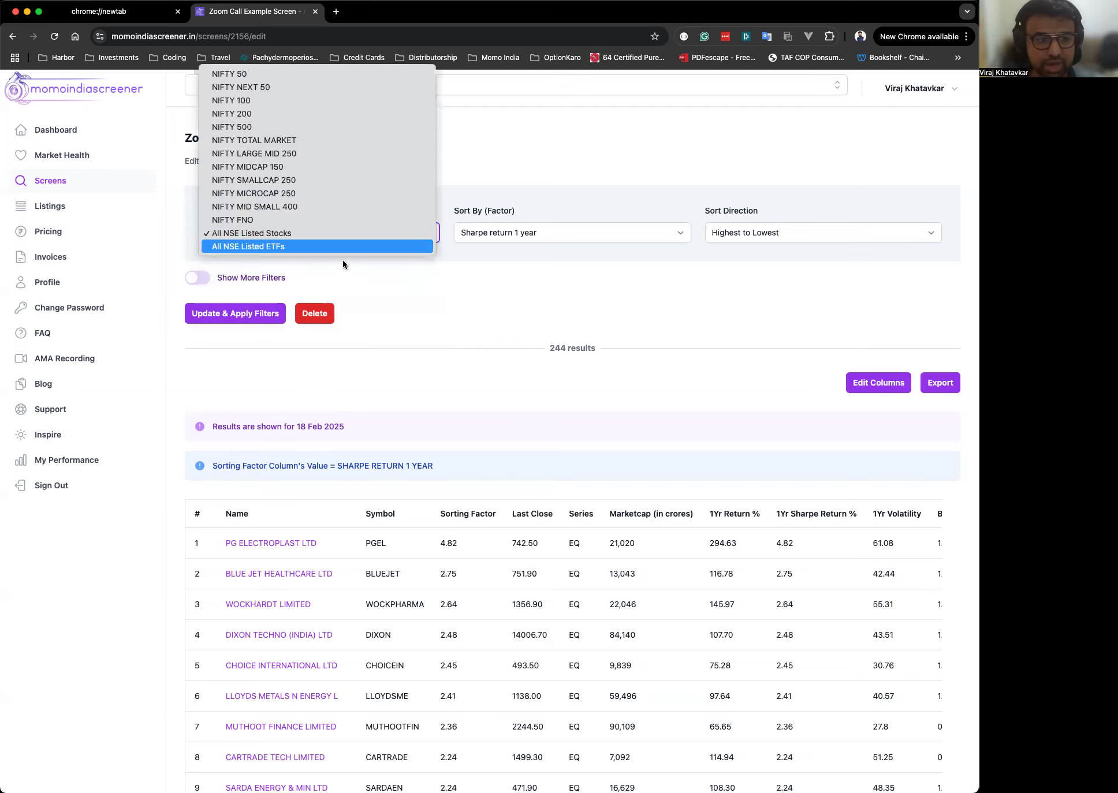
pyautogui.click(302, 248)
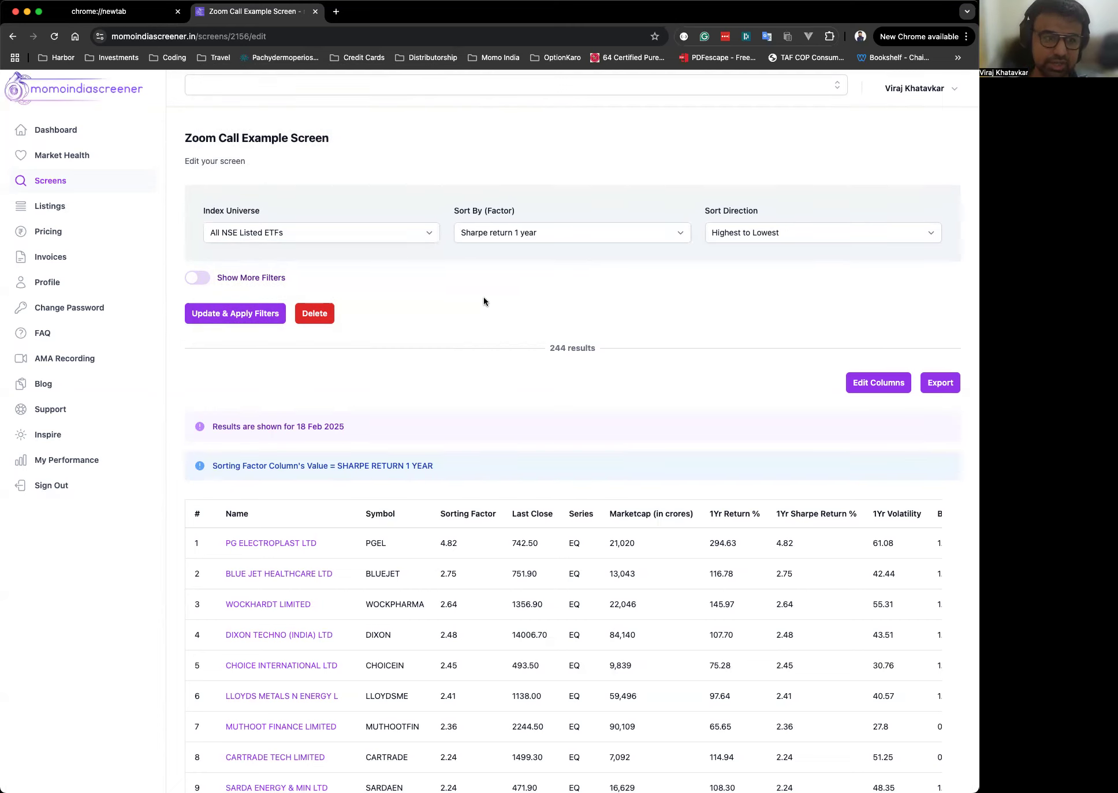
# Change the screen's index universe to NIFTY 200.
pyautogui.click(380, 231)
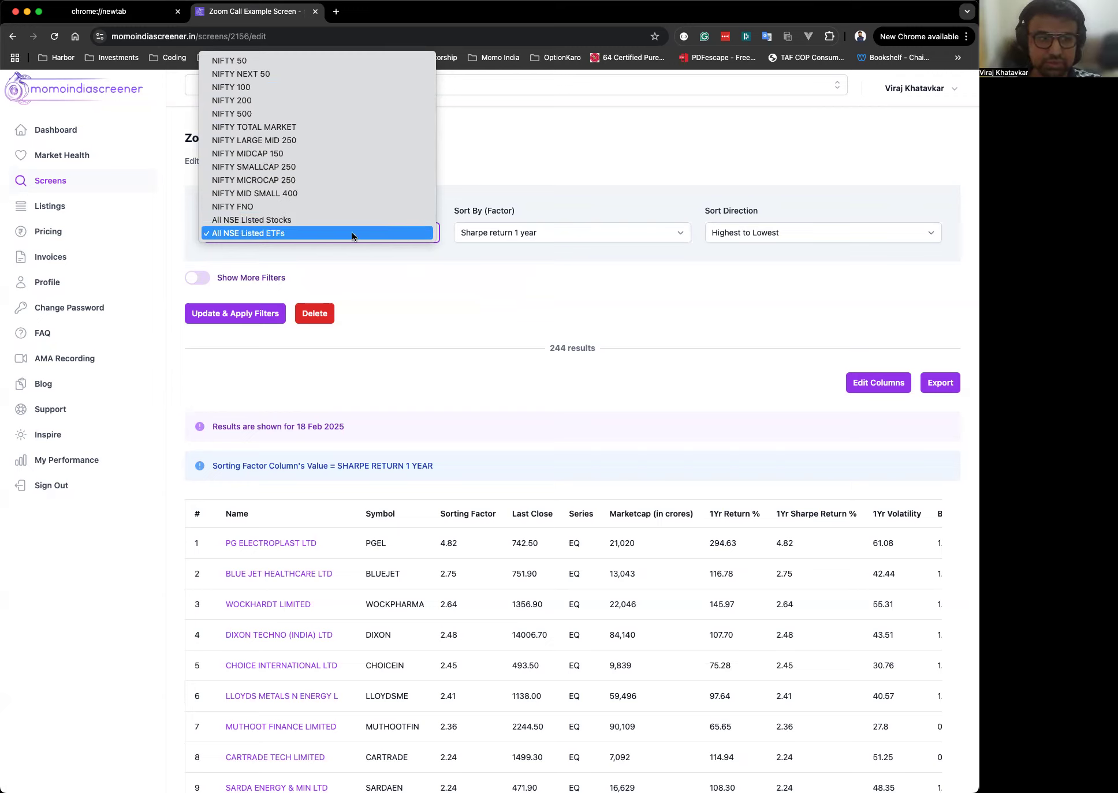
pyautogui.click(277, 102)
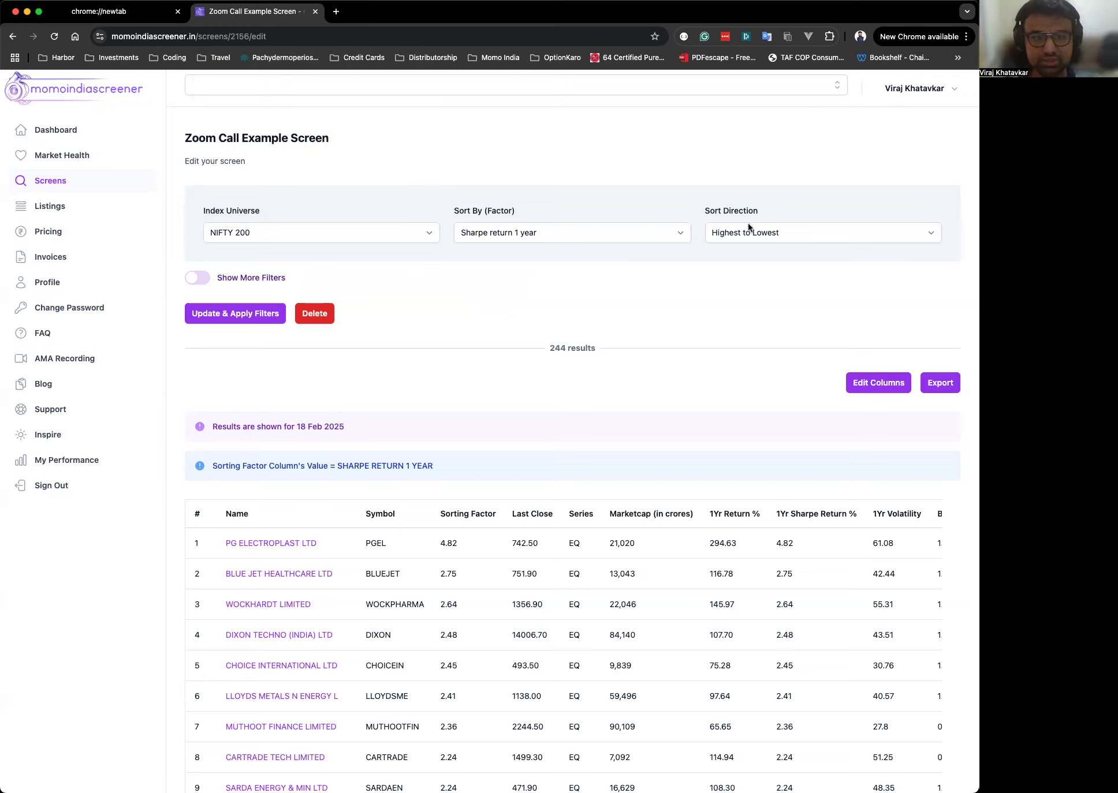
# Expand and collapse the additional filters section to preview it.
pyautogui.click(201, 279)
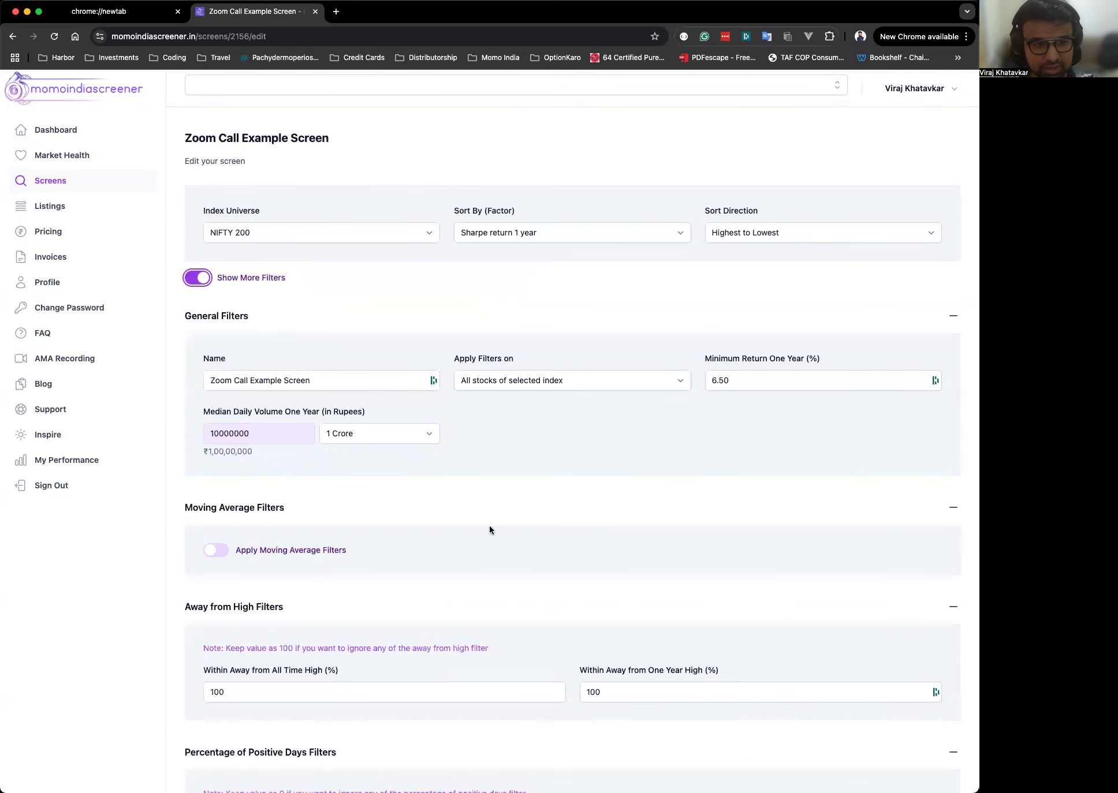
pyautogui.click(206, 280)
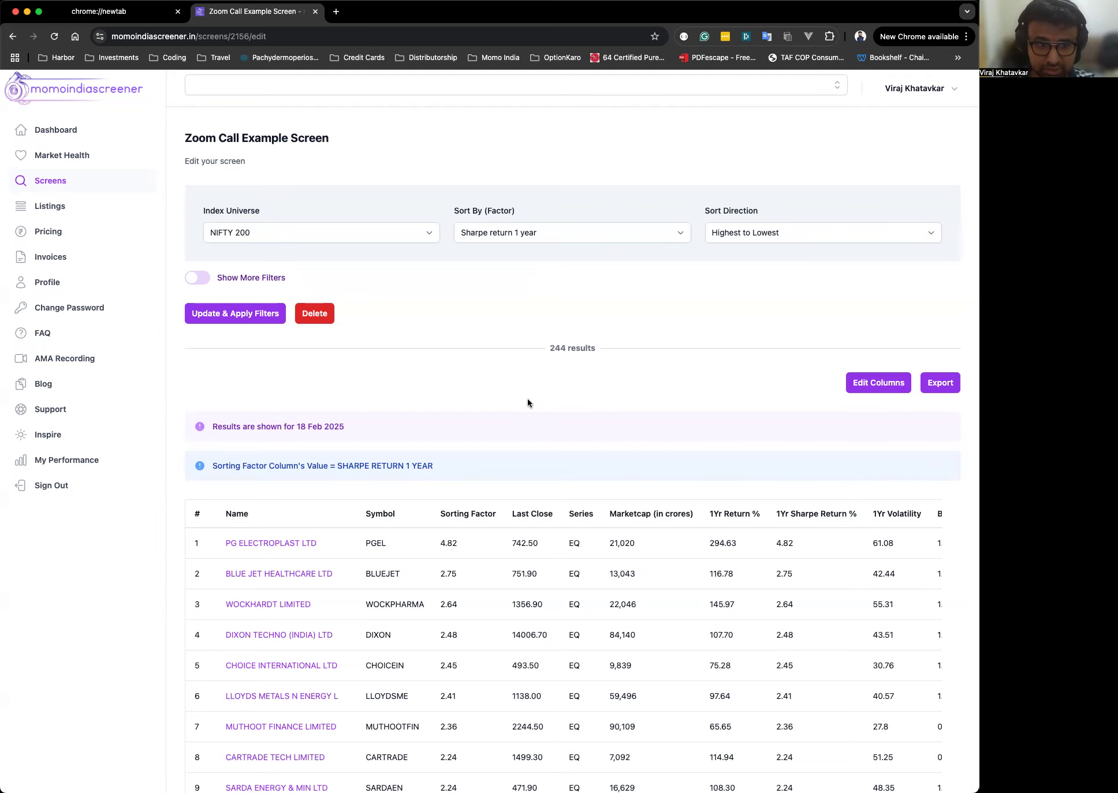
pyautogui.scroll(-2, 528, 404)
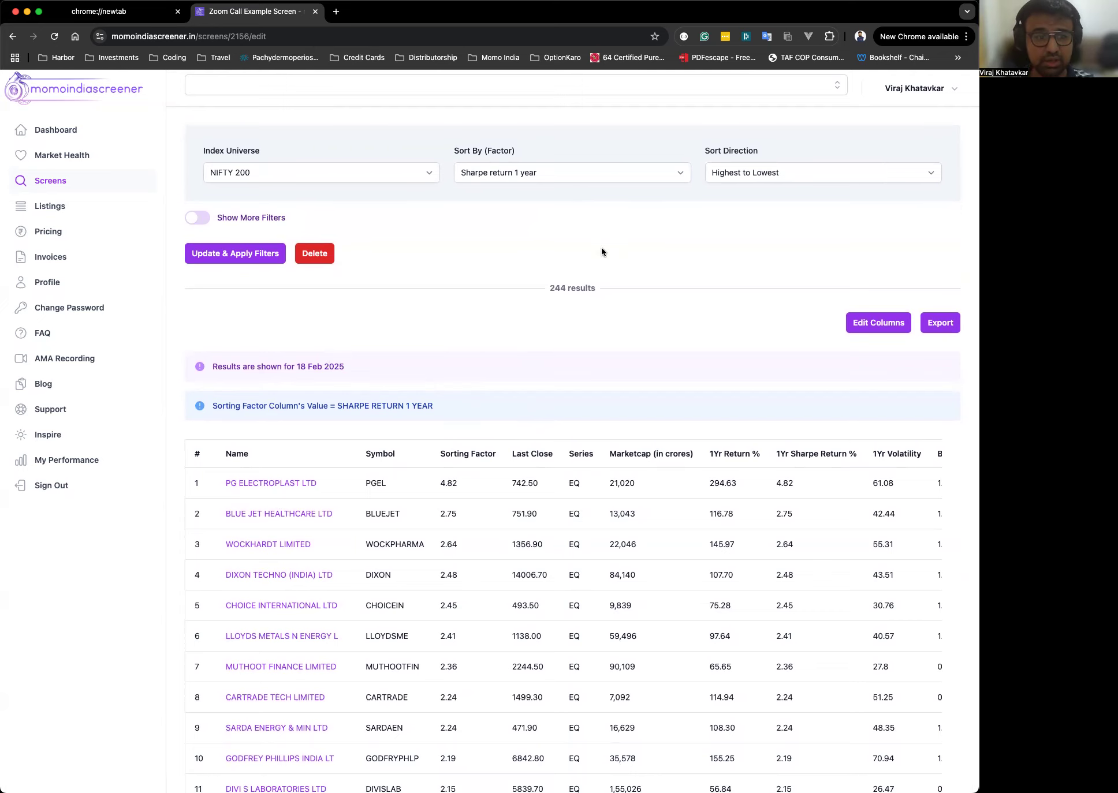
pyautogui.scroll(2, 601, 249)
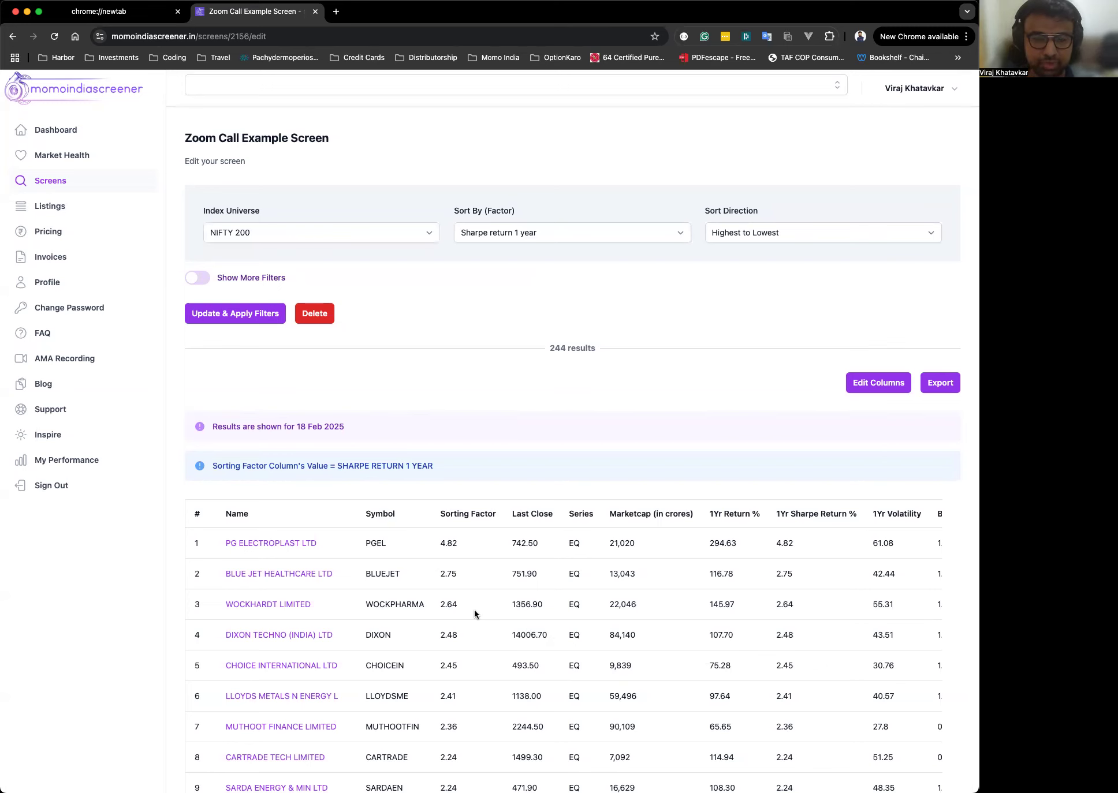
# Set the sort factor to Volatility 1 year and the sort direction to Lowest to Highest.
pyautogui.click(534, 226)
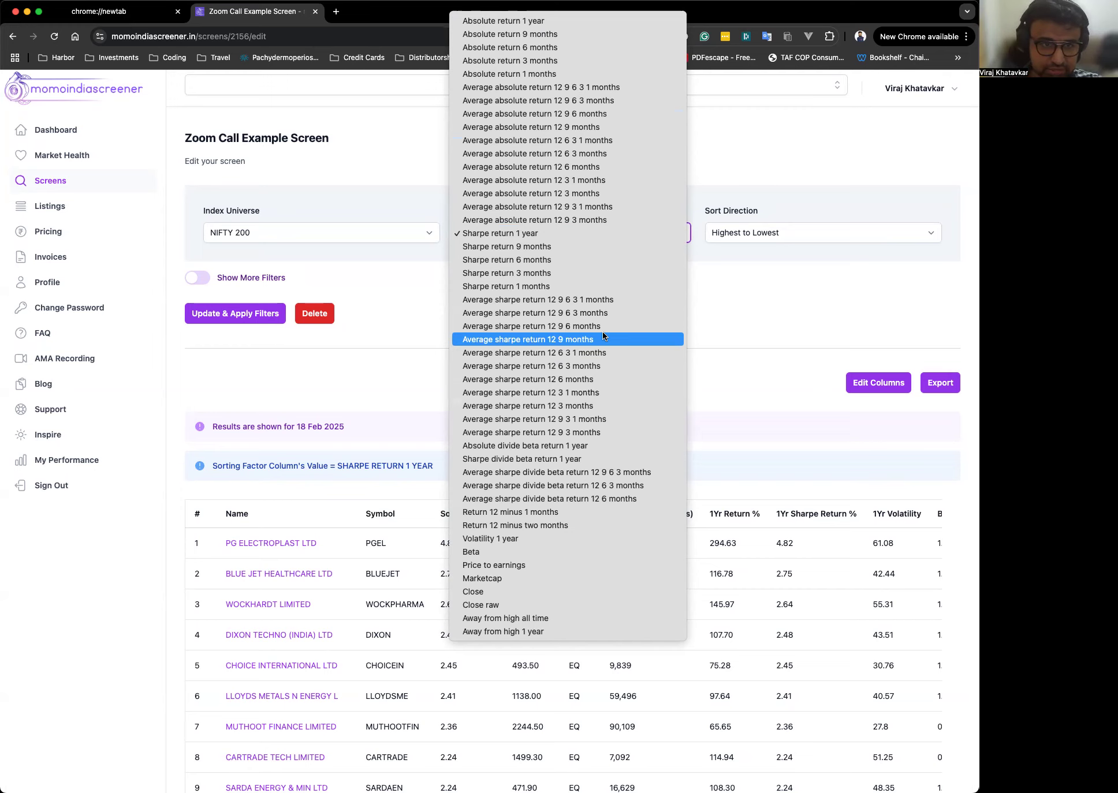
pyautogui.click(502, 235)
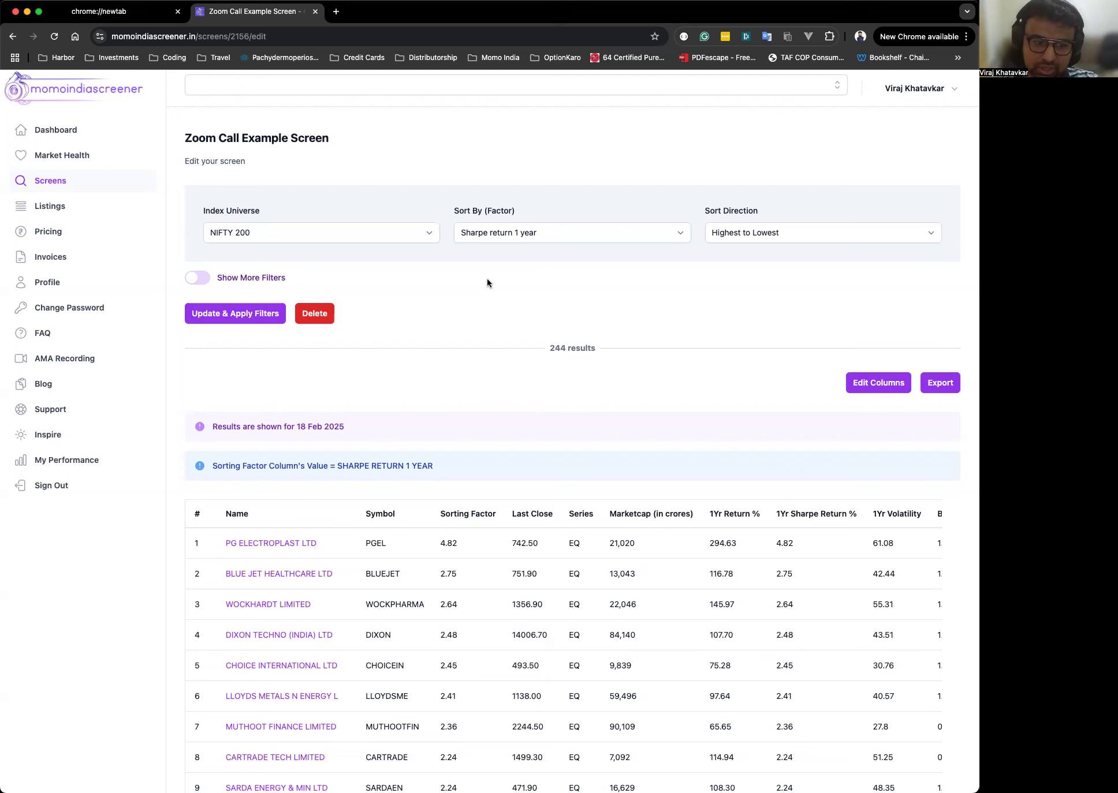
pyautogui.click(493, 237)
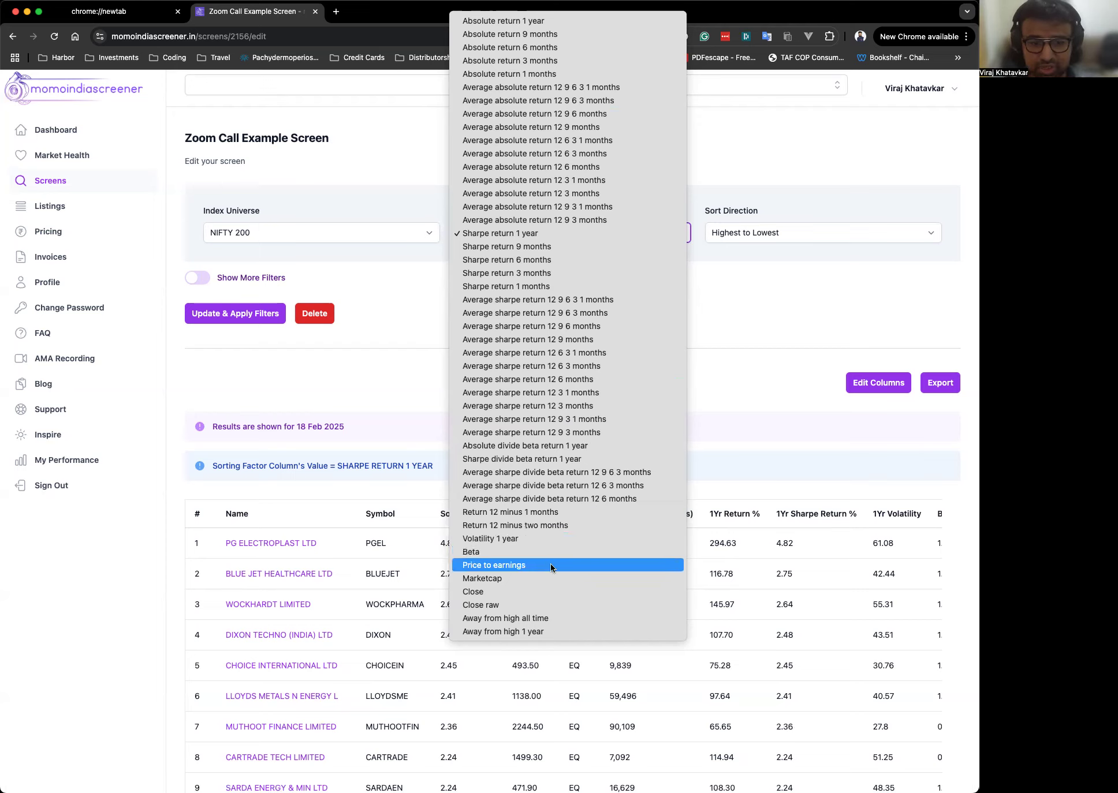
pyautogui.click(569, 538)
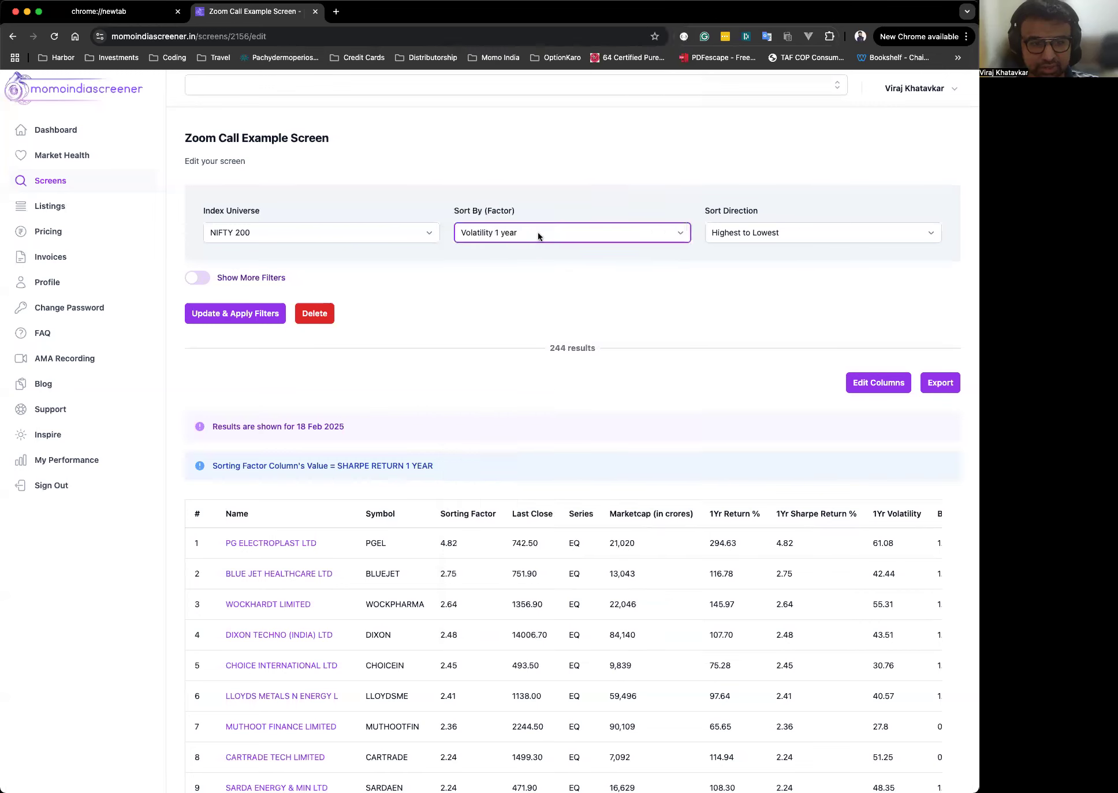
pyautogui.click(791, 232)
pyautogui.click(745, 245)
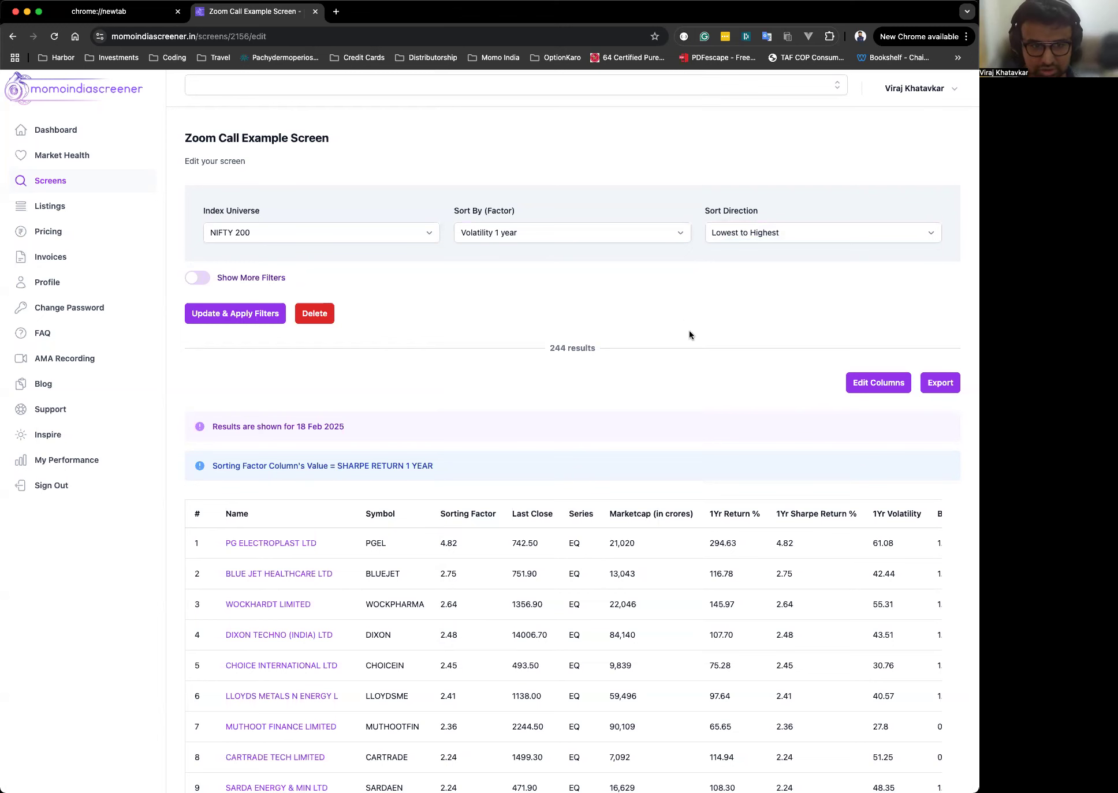
# Set the sort factor to Marketcap and the sort direction to Highest to Lowest.
pyautogui.click(484, 236)
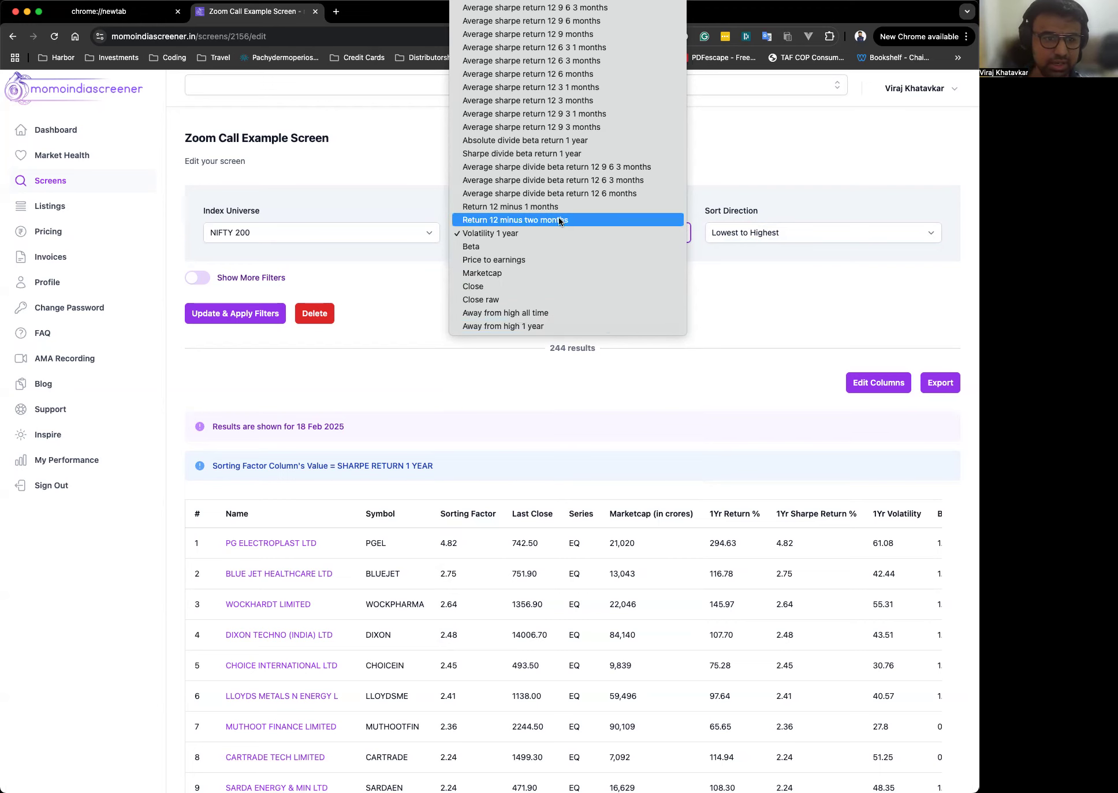
pyautogui.scroll(3, 554, 113)
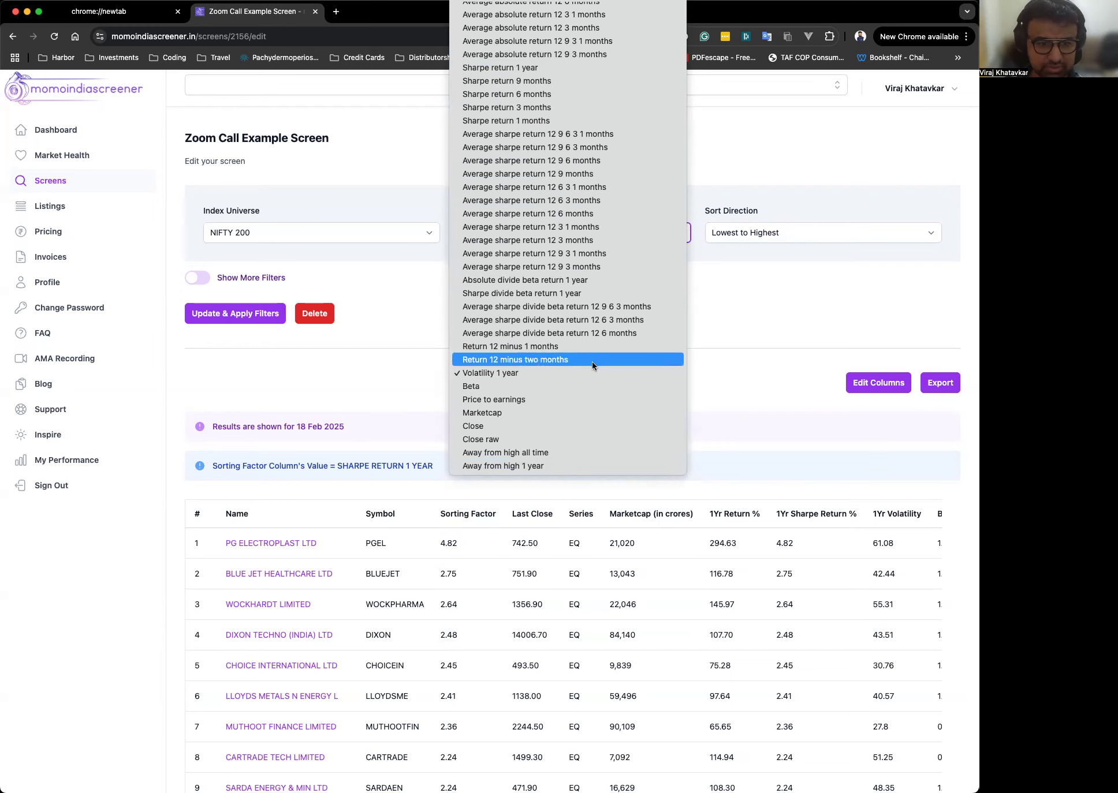
pyautogui.click(562, 412)
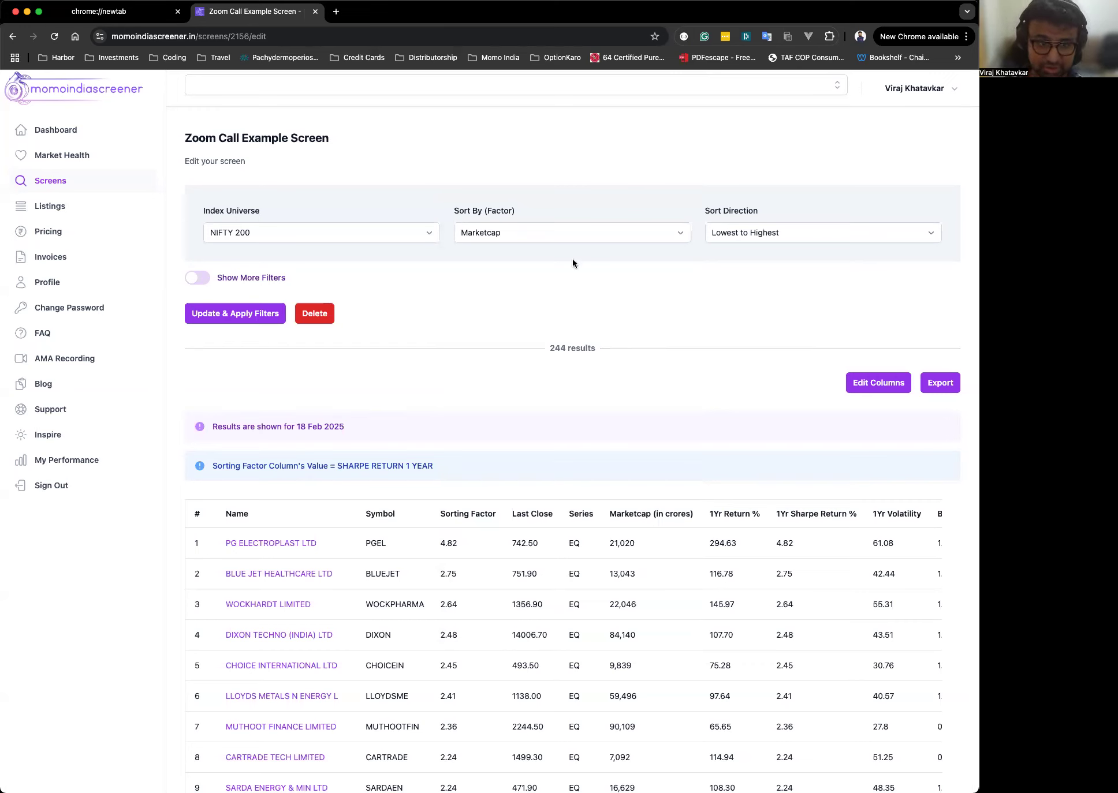
pyautogui.click(547, 233)
pyautogui.click(499, 232)
pyautogui.click(776, 239)
pyautogui.click(774, 221)
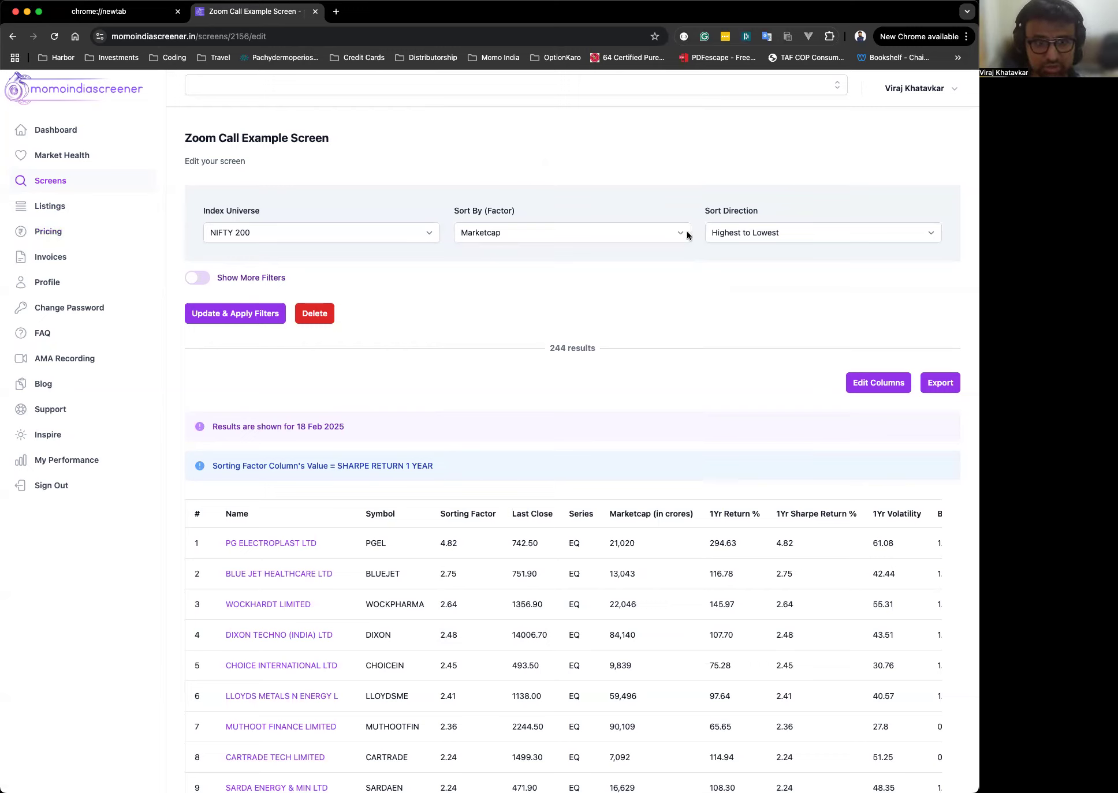
# Browse the list of available sort factor options.
pyautogui.click(510, 232)
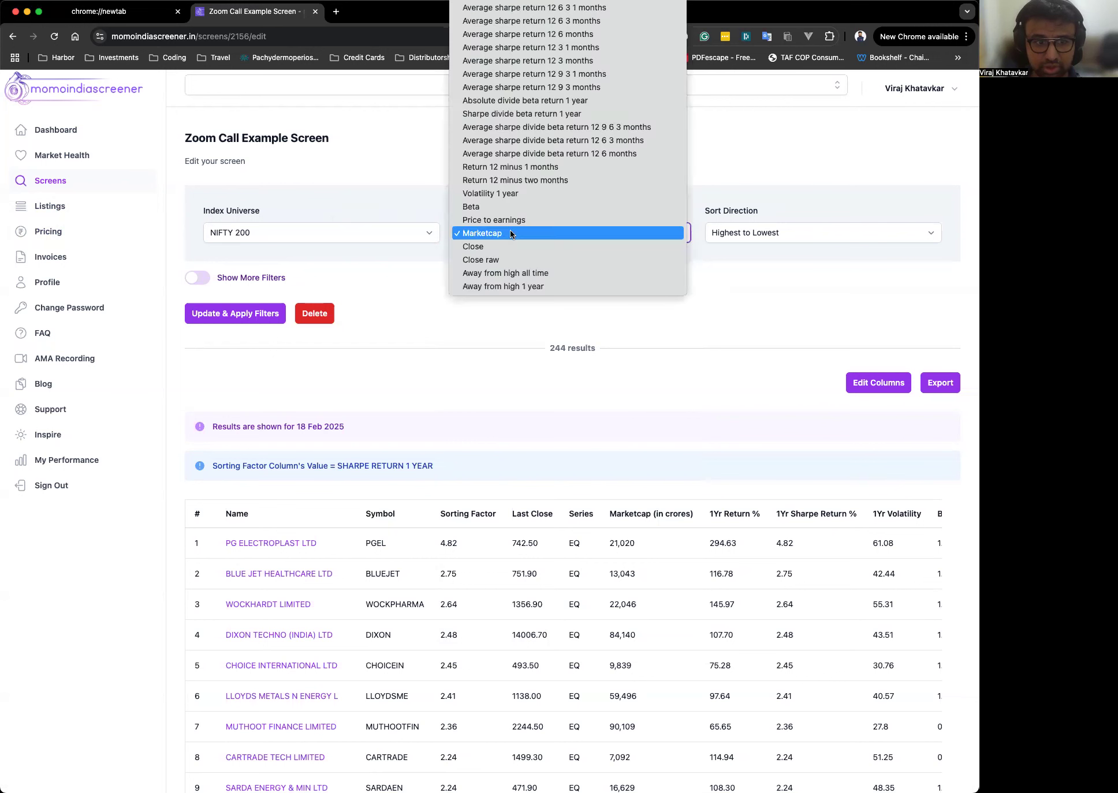
pyautogui.scroll(5, 521, 241)
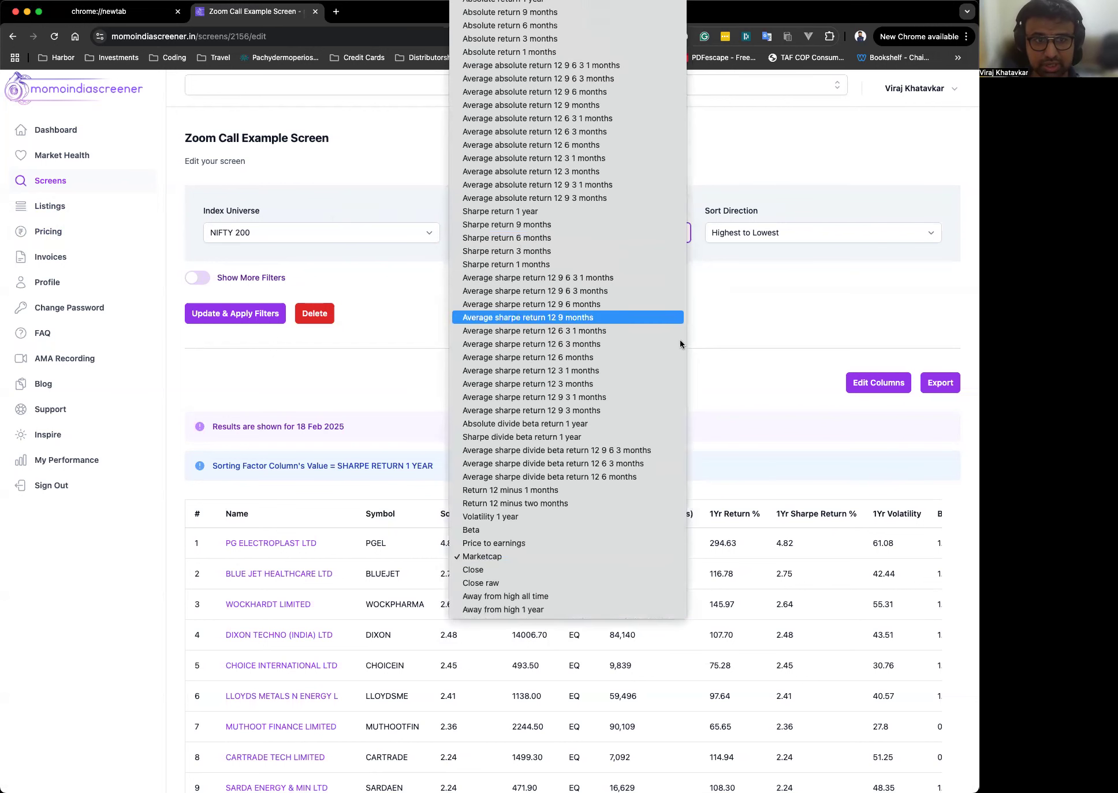
pyautogui.click(789, 335)
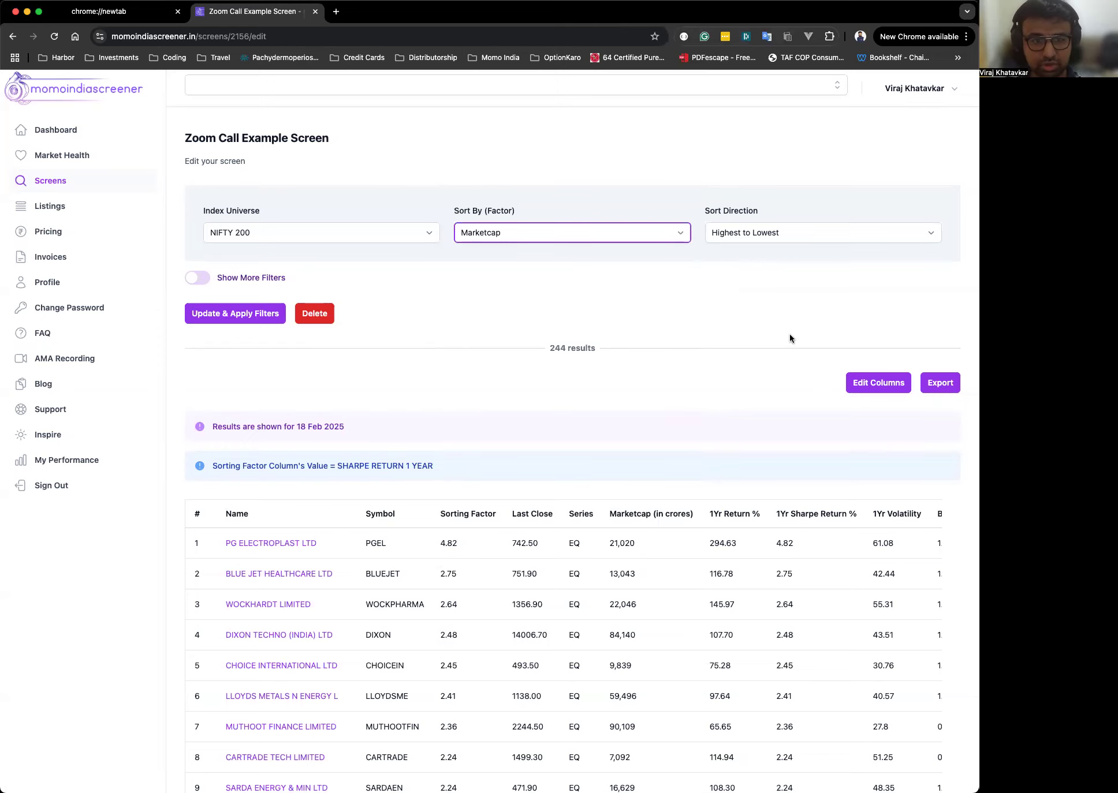
# Turn on Show More Filters and expand the General Filters section.
pyautogui.click(197, 279)
pyautogui.click(207, 279)
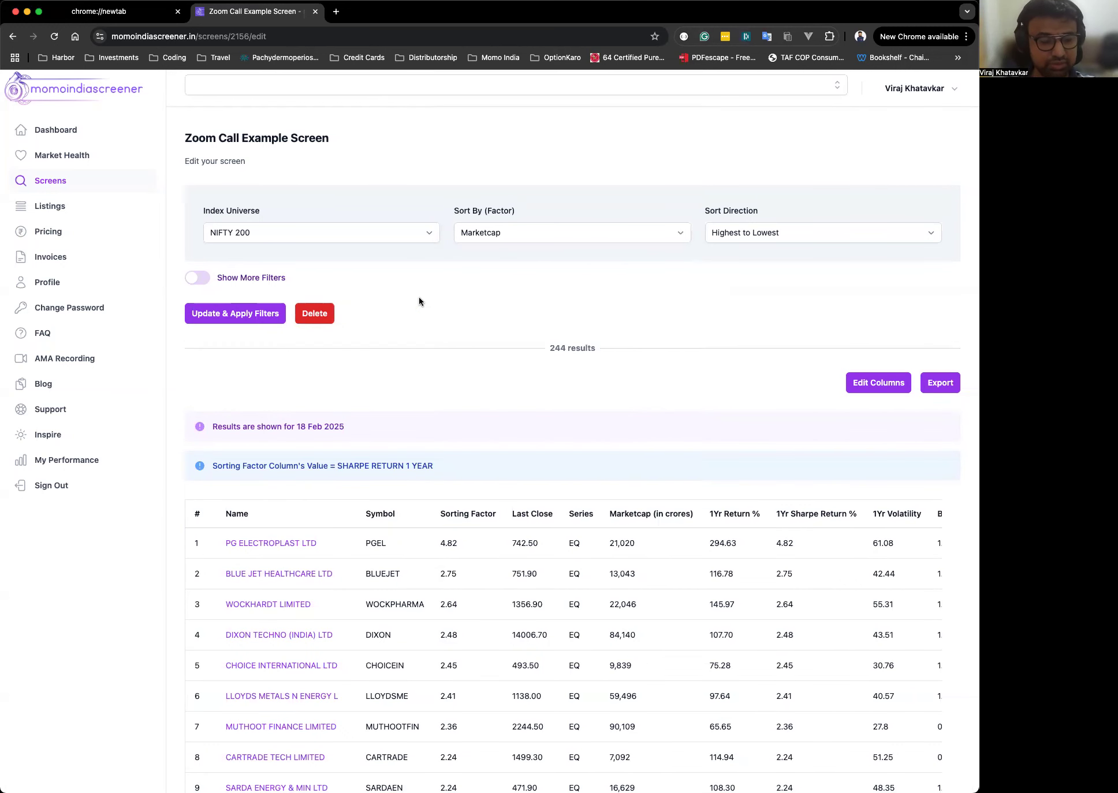
pyautogui.scroll(-2, 420, 301)
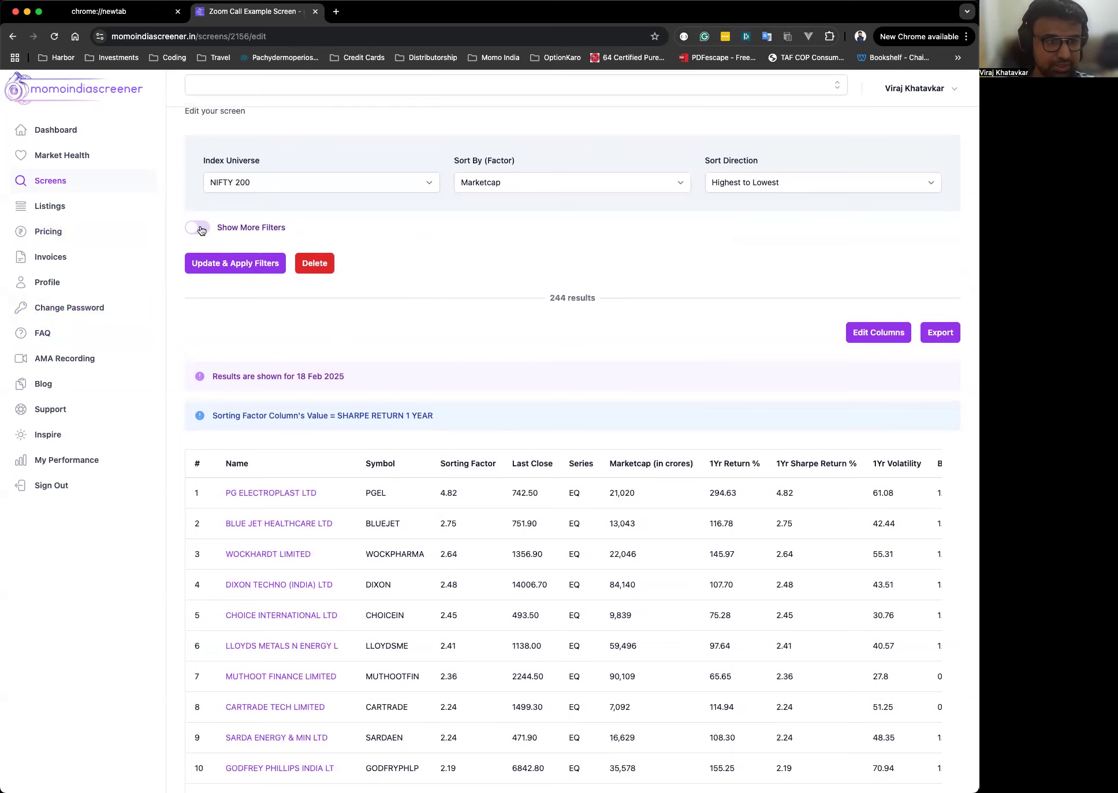
pyautogui.click(199, 228)
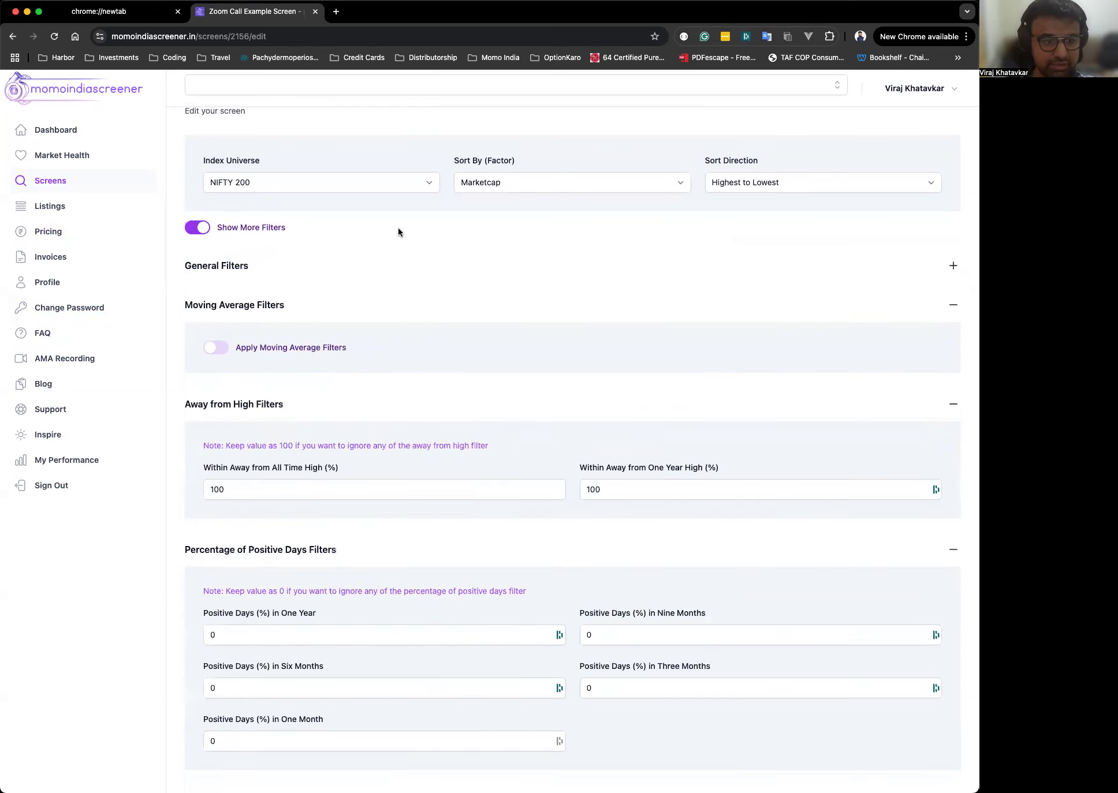
pyautogui.click(317, 268)
pyautogui.scroll(-2, 518, 242)
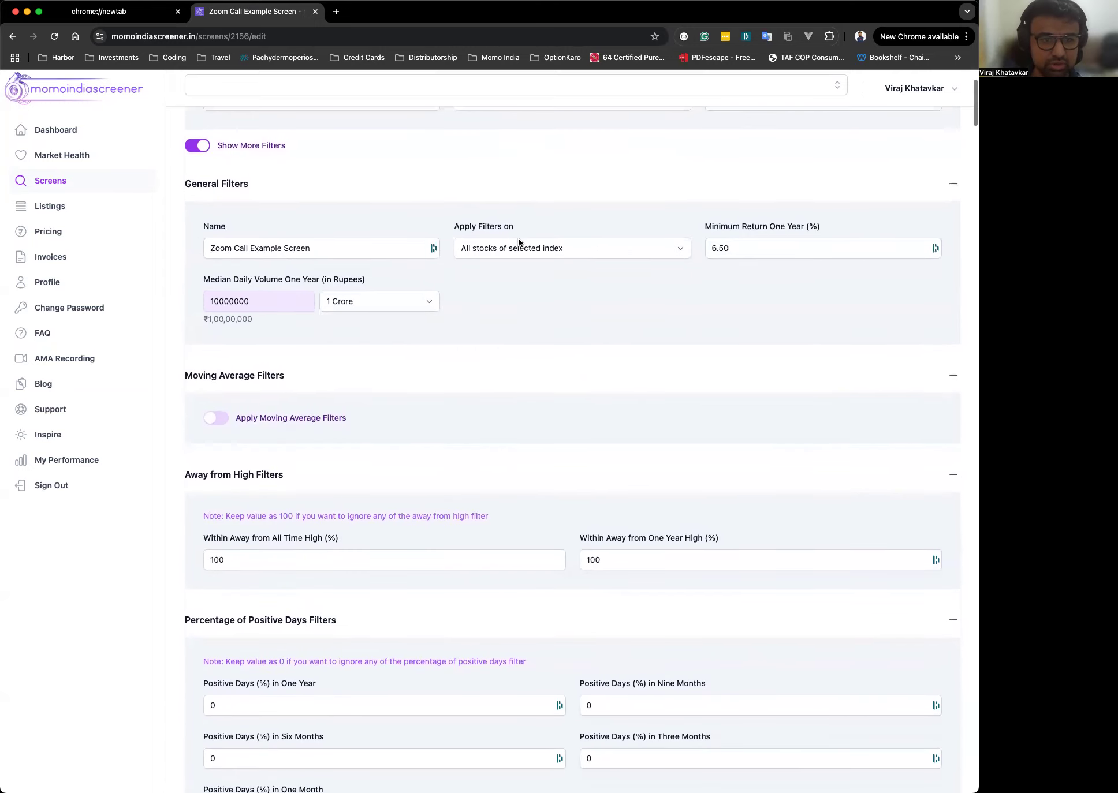
# Collapse and re-expand the General, Moving Average and Away from High filter sections.
pyautogui.click(953, 185)
pyautogui.click(953, 222)
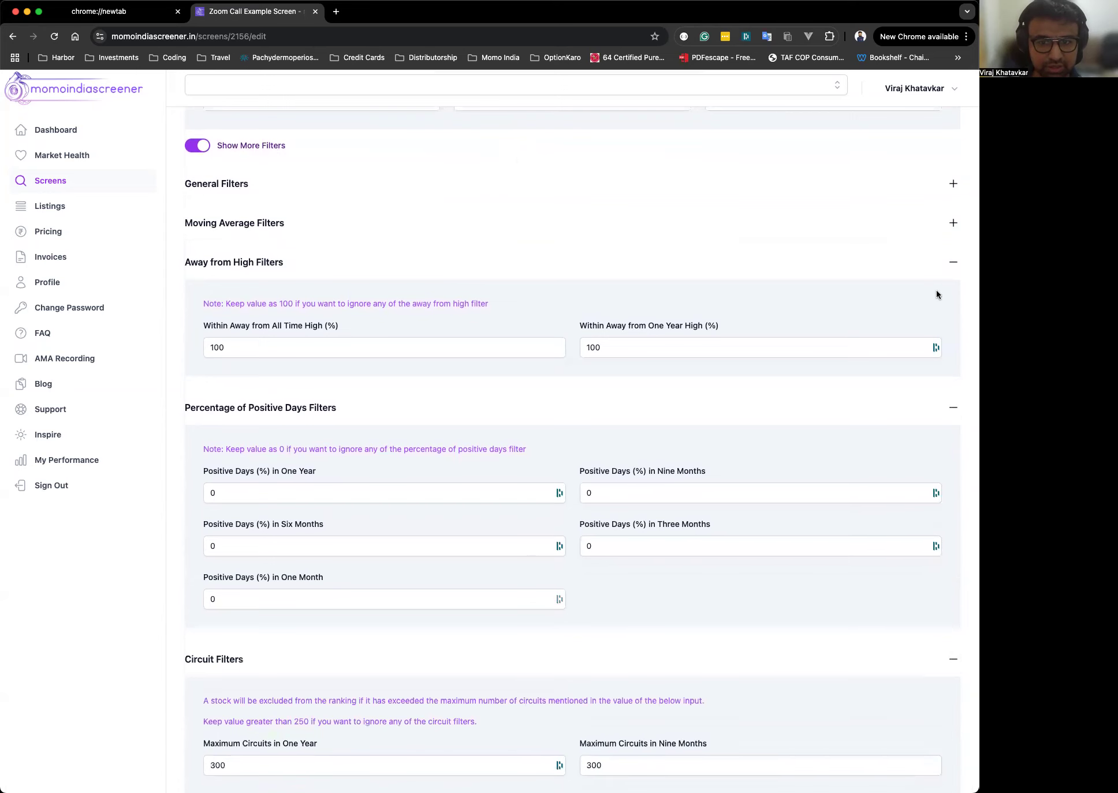
pyautogui.click(950, 264)
pyautogui.click(950, 265)
pyautogui.click(953, 224)
pyautogui.click(953, 185)
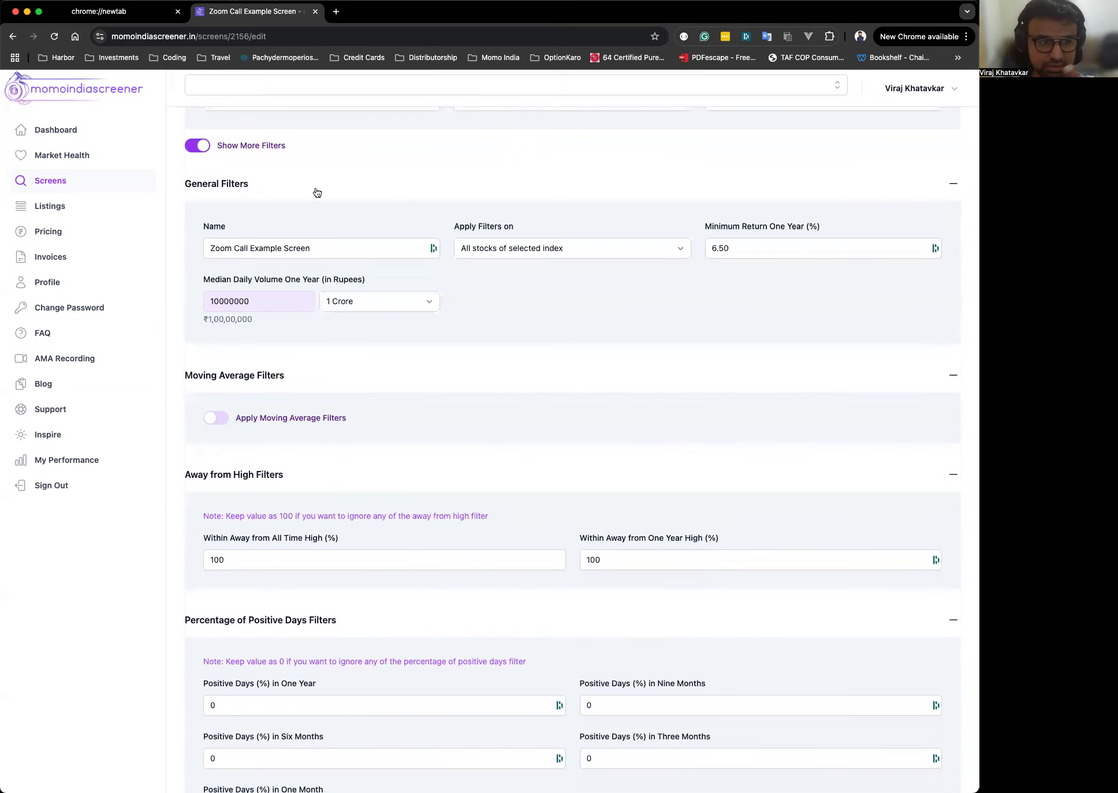
# Examine the Name field and the Apply Filters on options in the General Filters section.
pyautogui.click(327, 245)
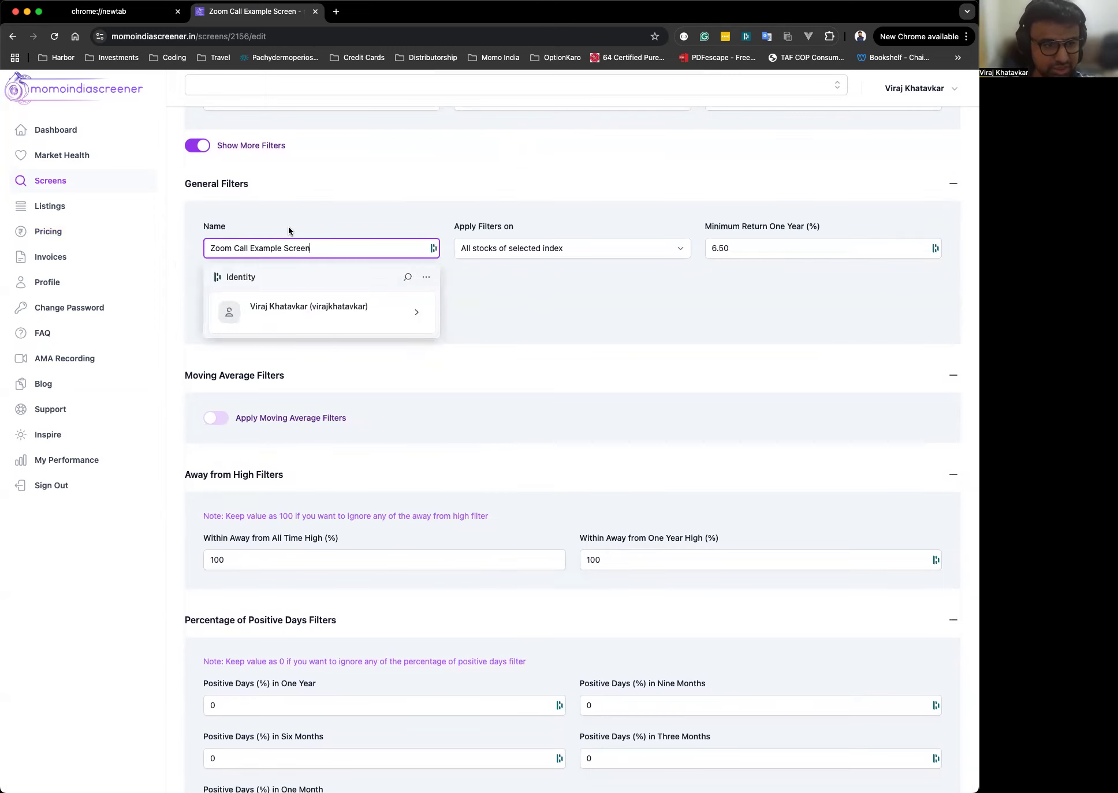
pyautogui.click(563, 304)
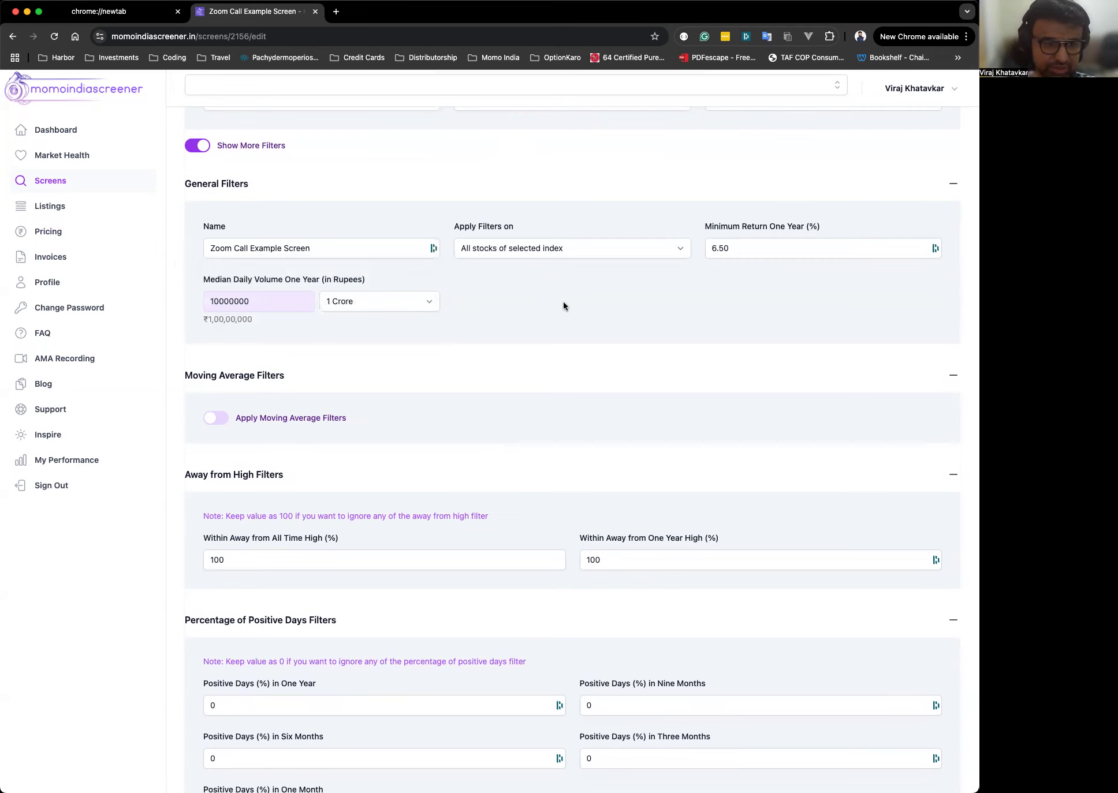
pyautogui.click(343, 248)
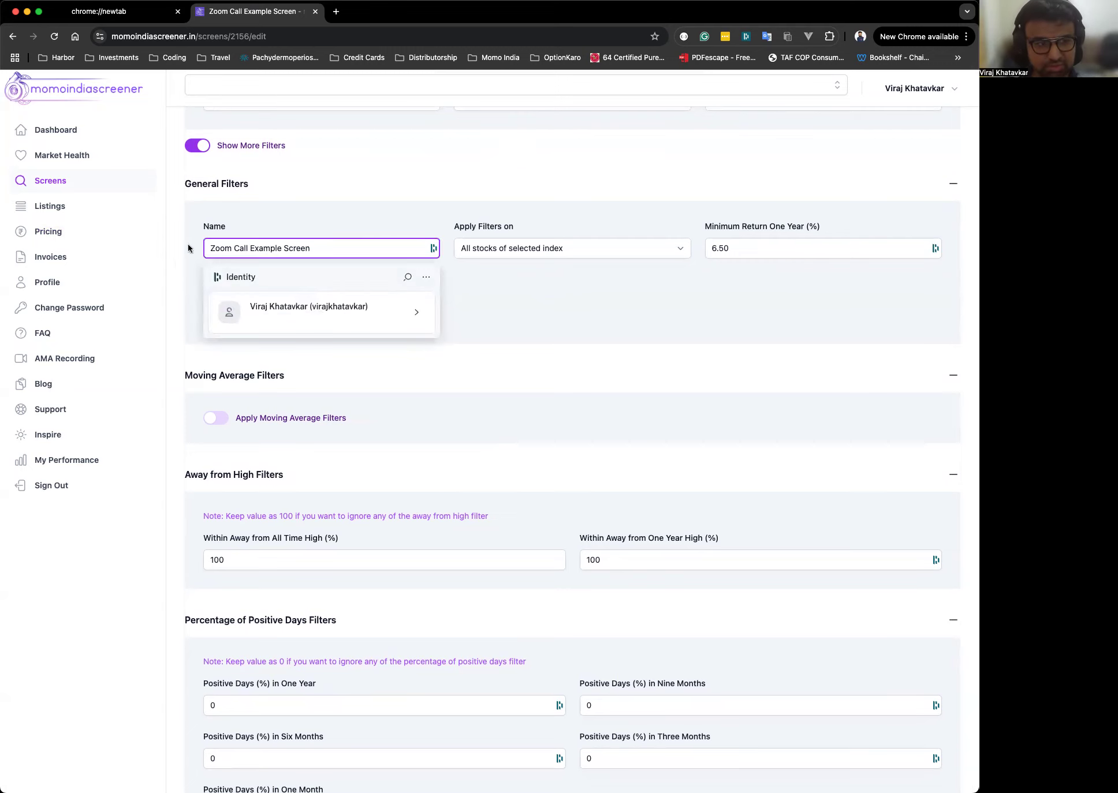
pyautogui.click(607, 294)
pyautogui.click(539, 242)
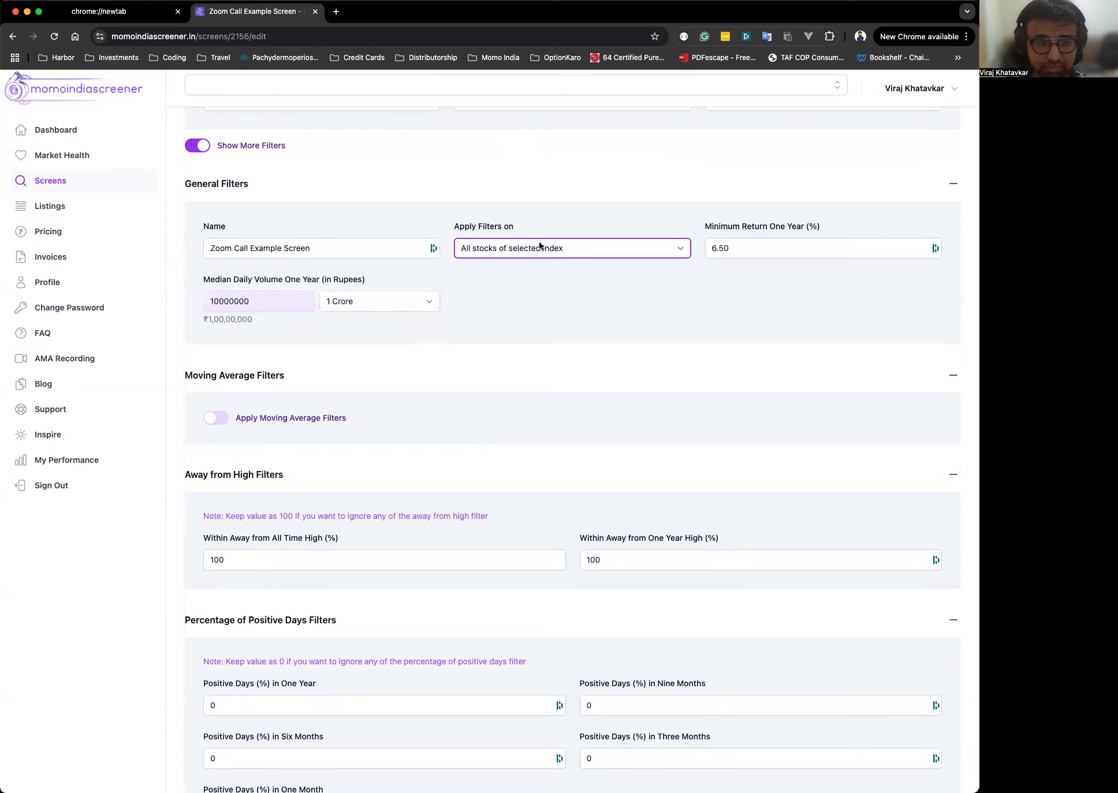
pyautogui.click(552, 219)
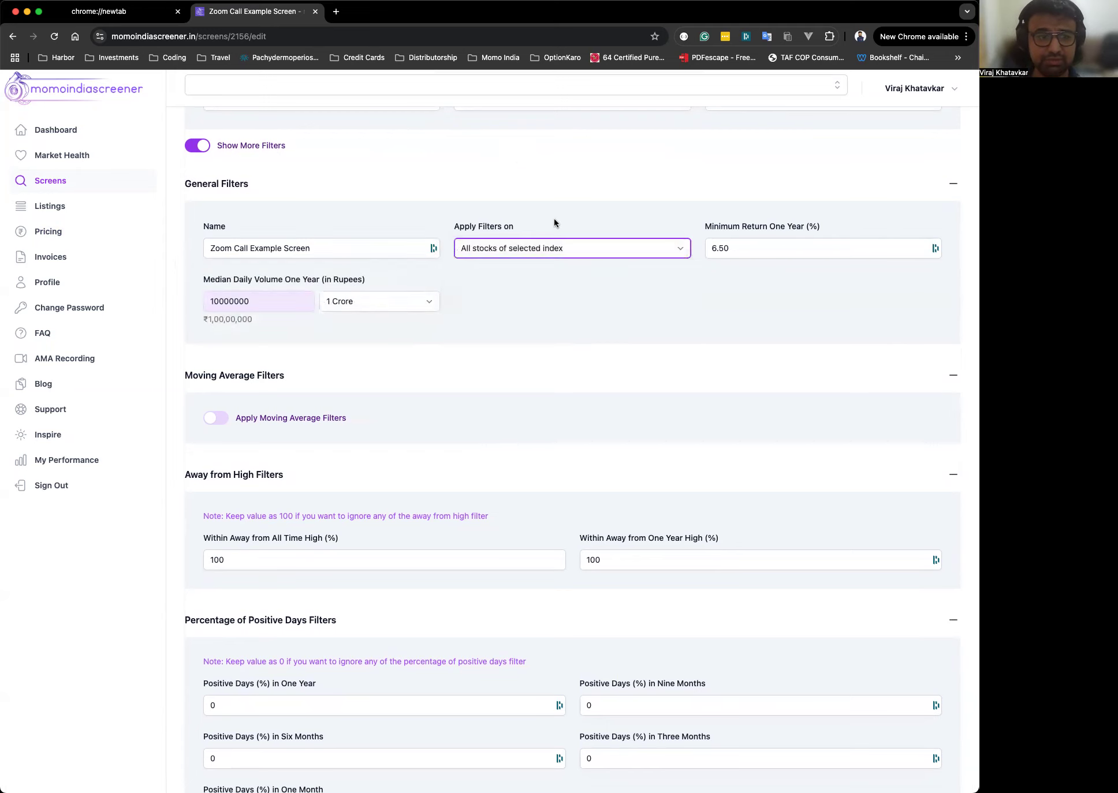
pyautogui.click(542, 254)
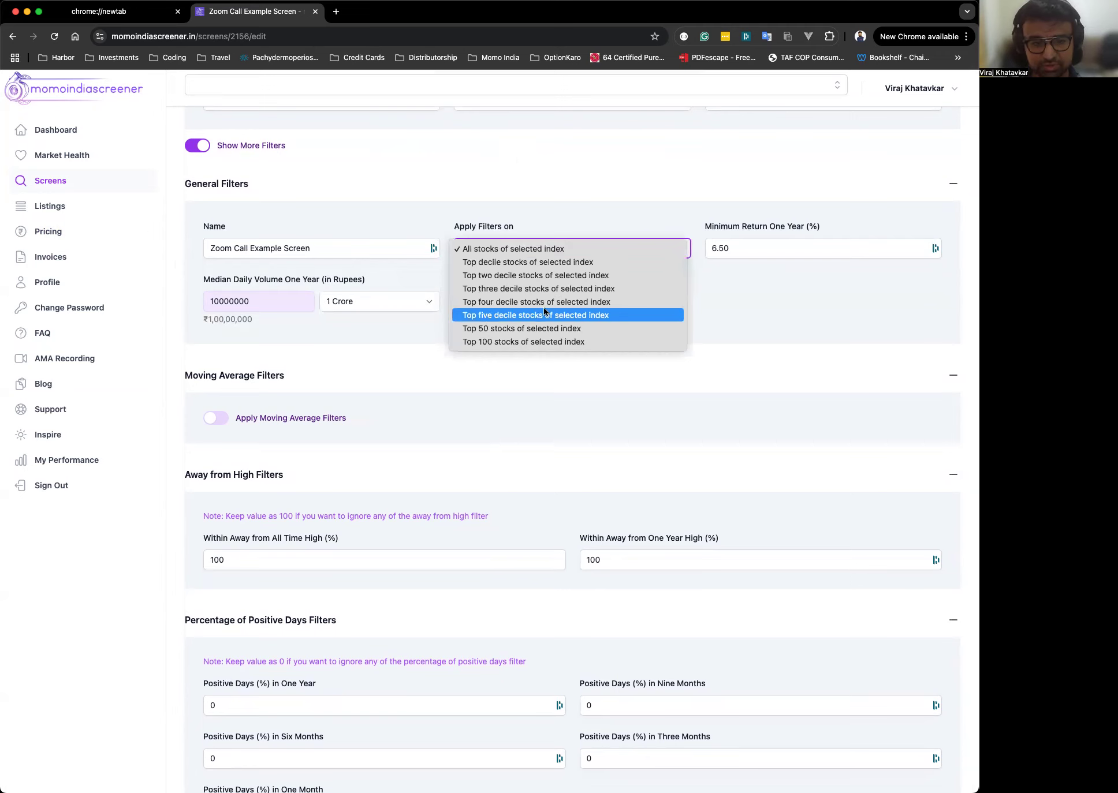
pyautogui.click(565, 223)
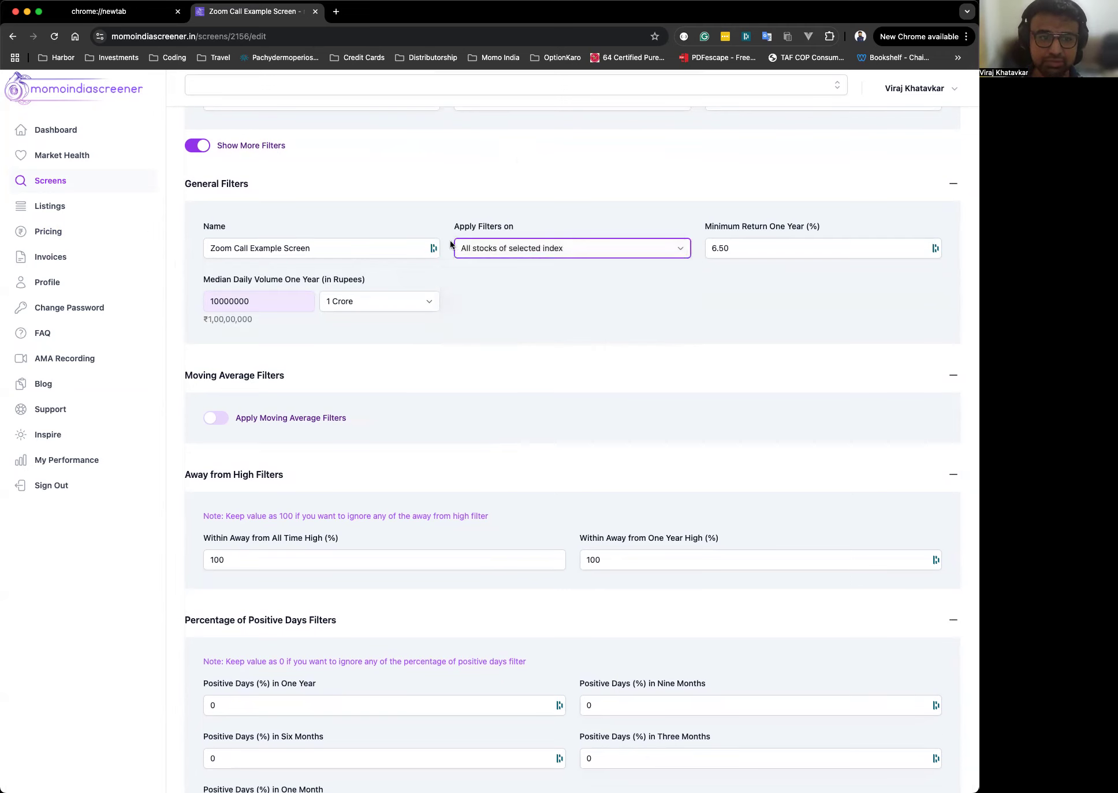
pyautogui.click(538, 280)
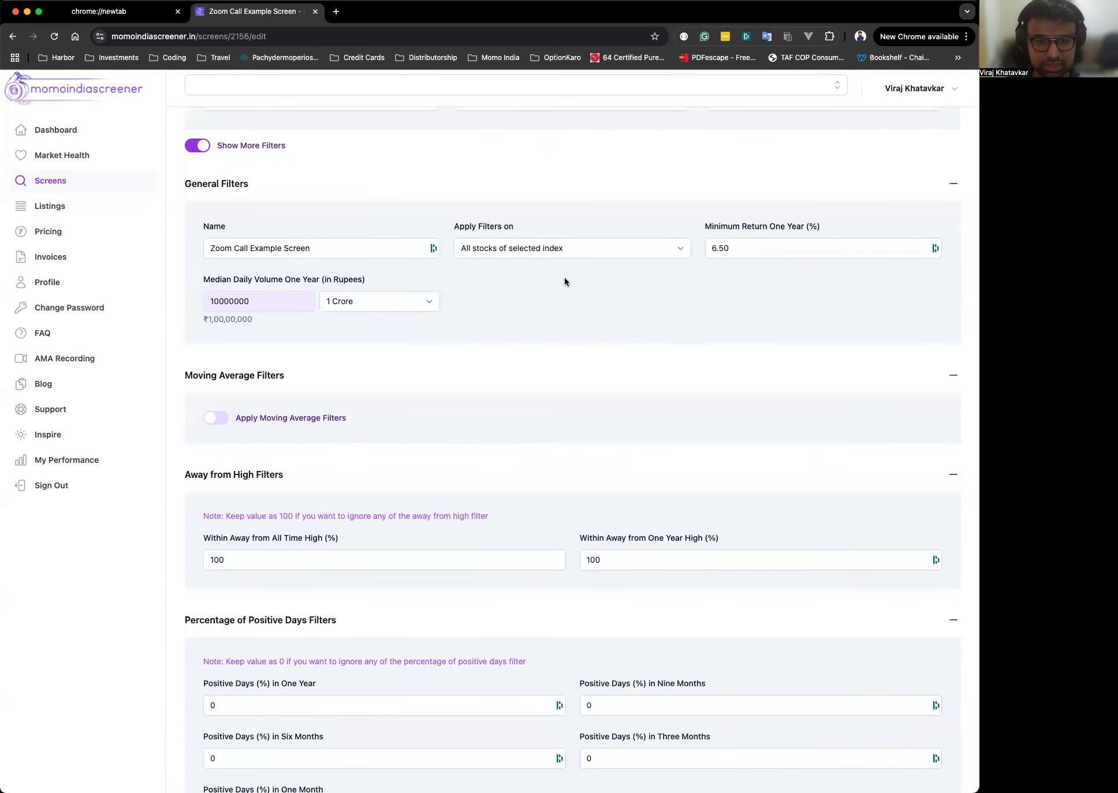
pyautogui.click(565, 248)
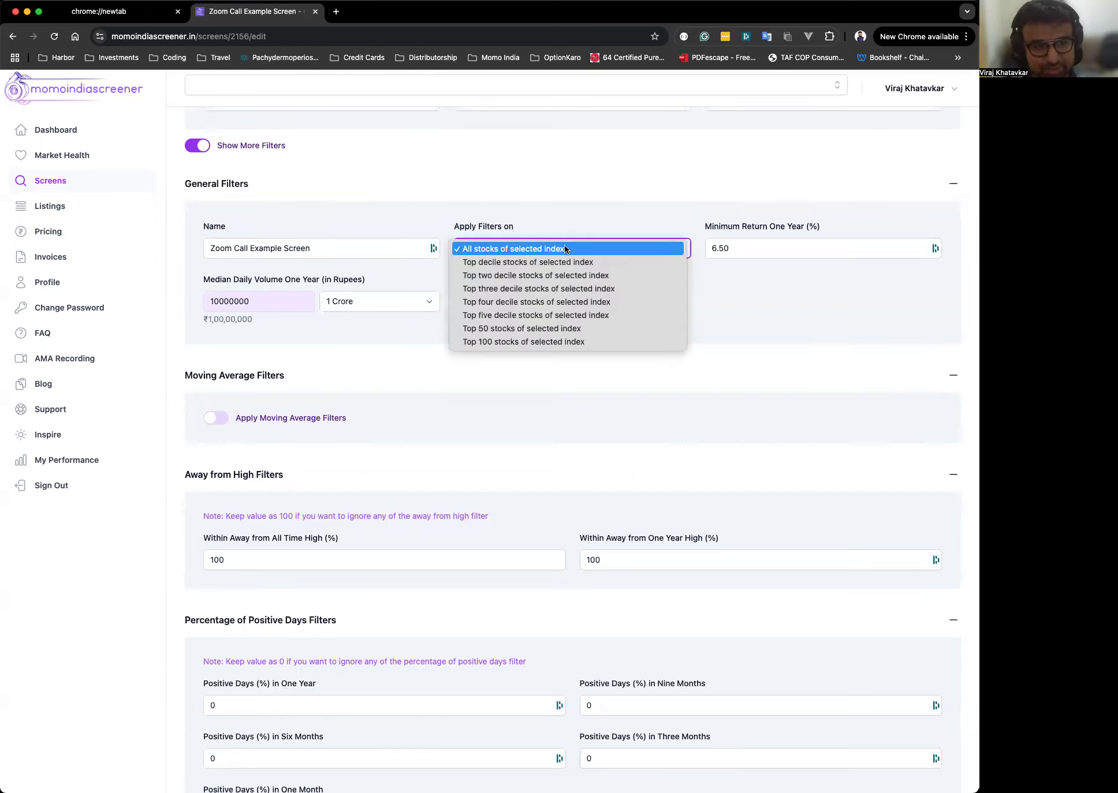
pyautogui.click(569, 216)
pyautogui.click(547, 248)
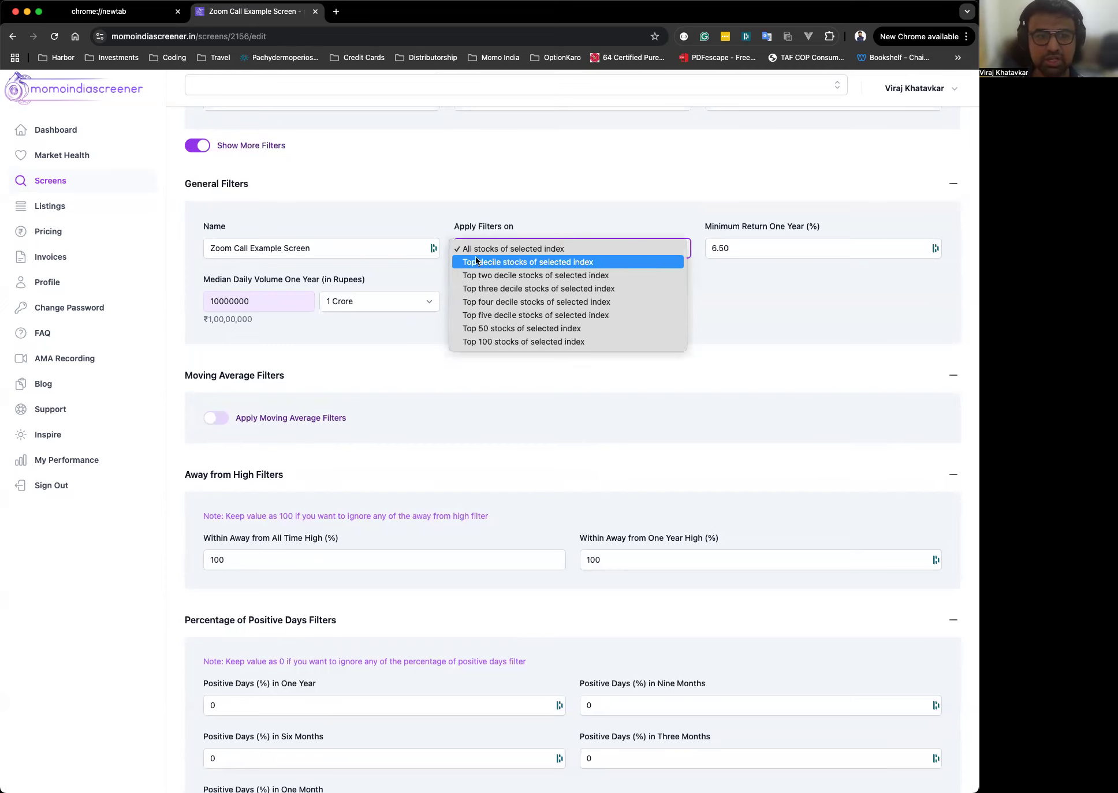
pyautogui.click(591, 228)
pyautogui.scroll(3, 592, 229)
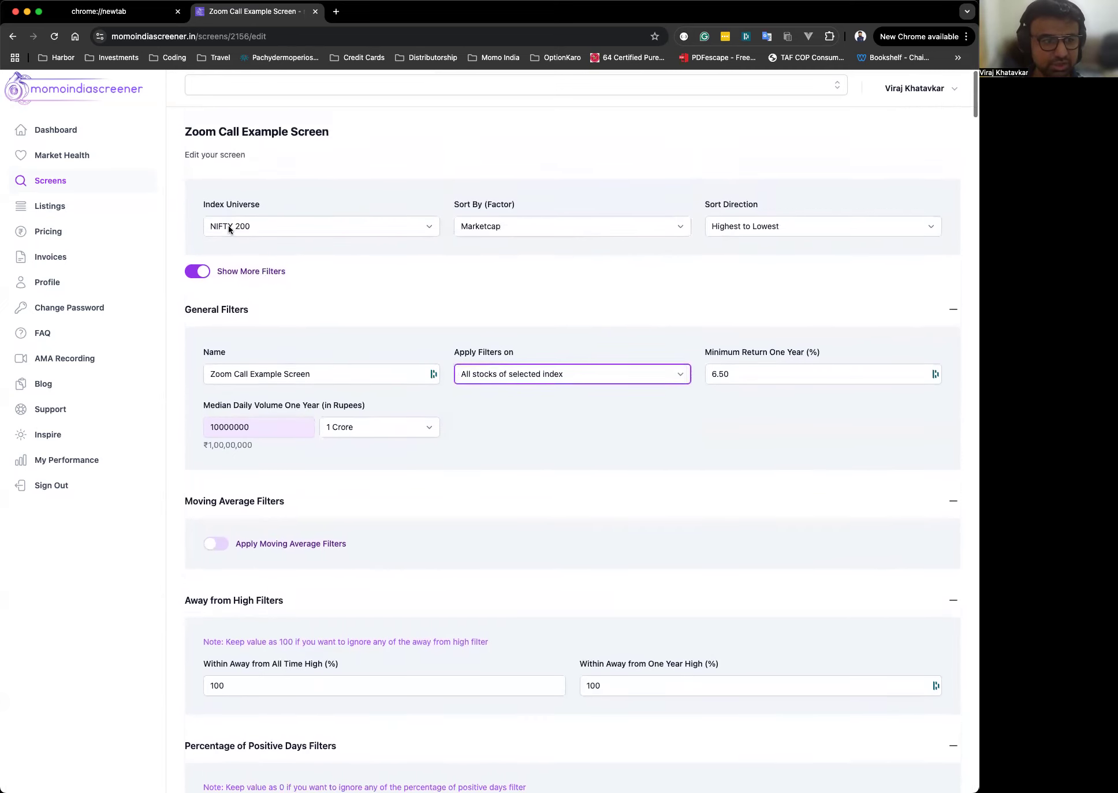
# Set the sort factor to Sharpe return 1 year.
pyautogui.click(227, 227)
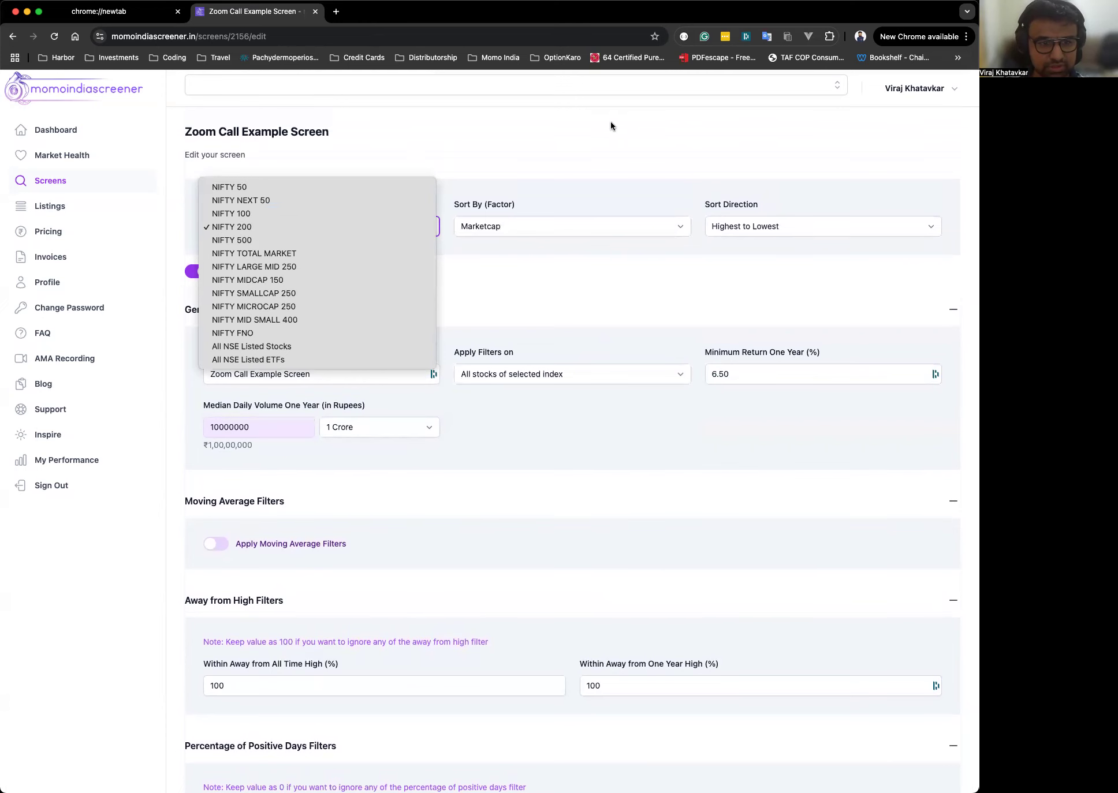
pyautogui.click(607, 349)
pyautogui.click(511, 226)
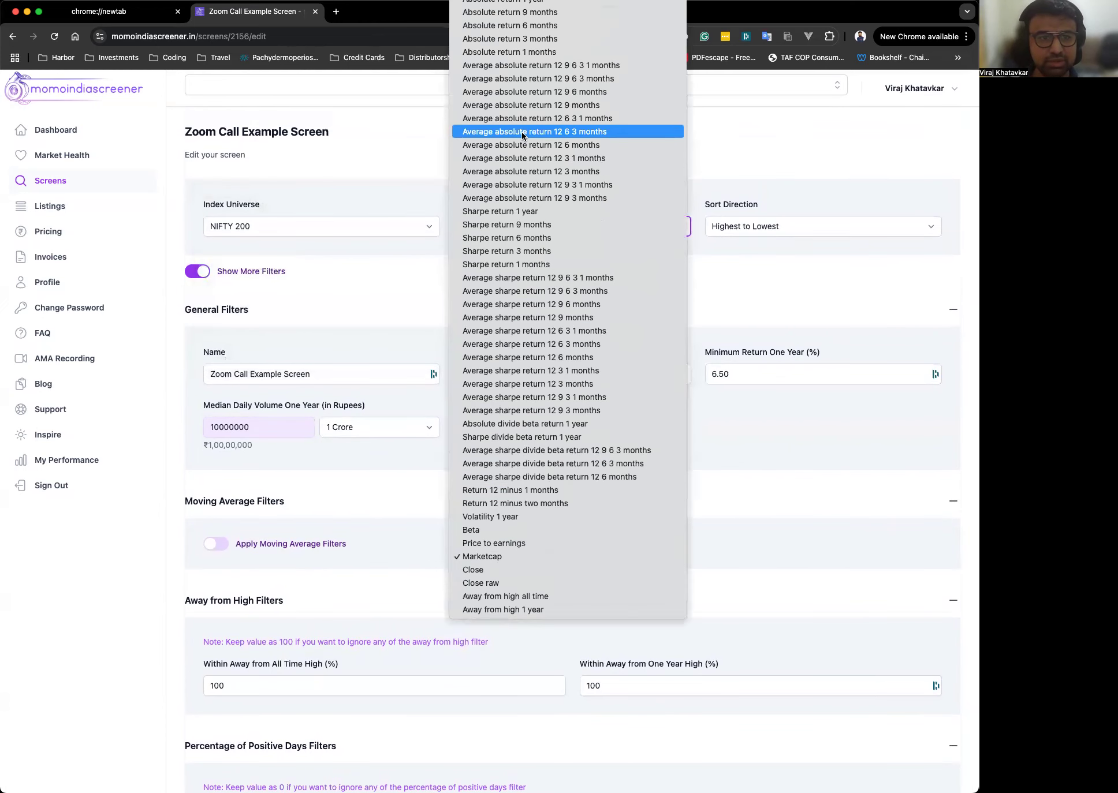
pyautogui.click(578, 212)
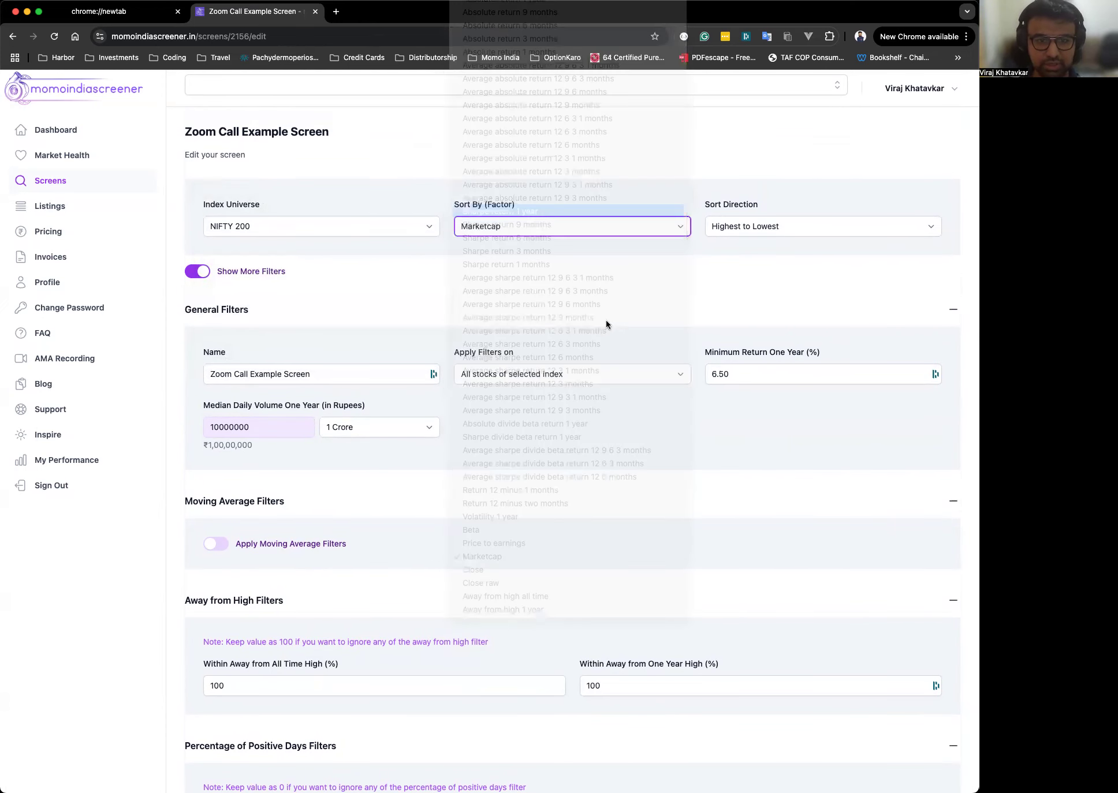
pyautogui.scroll(-2, 625, 322)
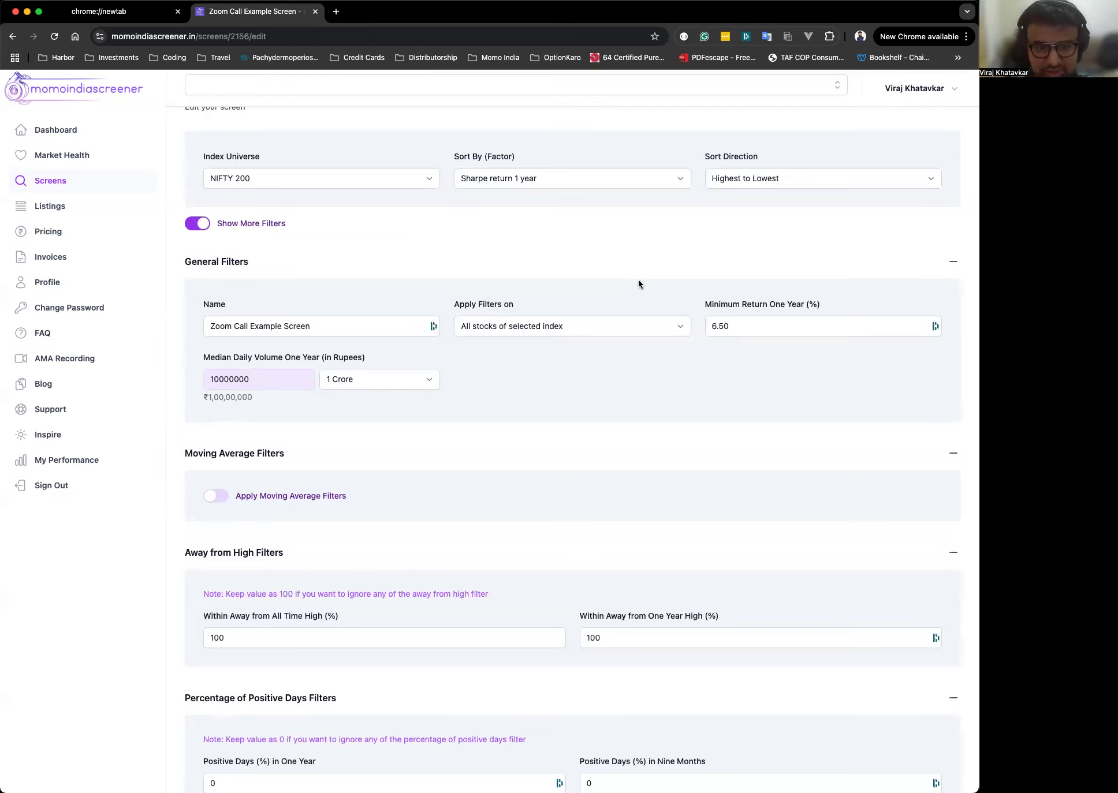
# Set Apply Filters on to Top decile stocks of selected index.
pyautogui.click(606, 324)
pyautogui.click(595, 340)
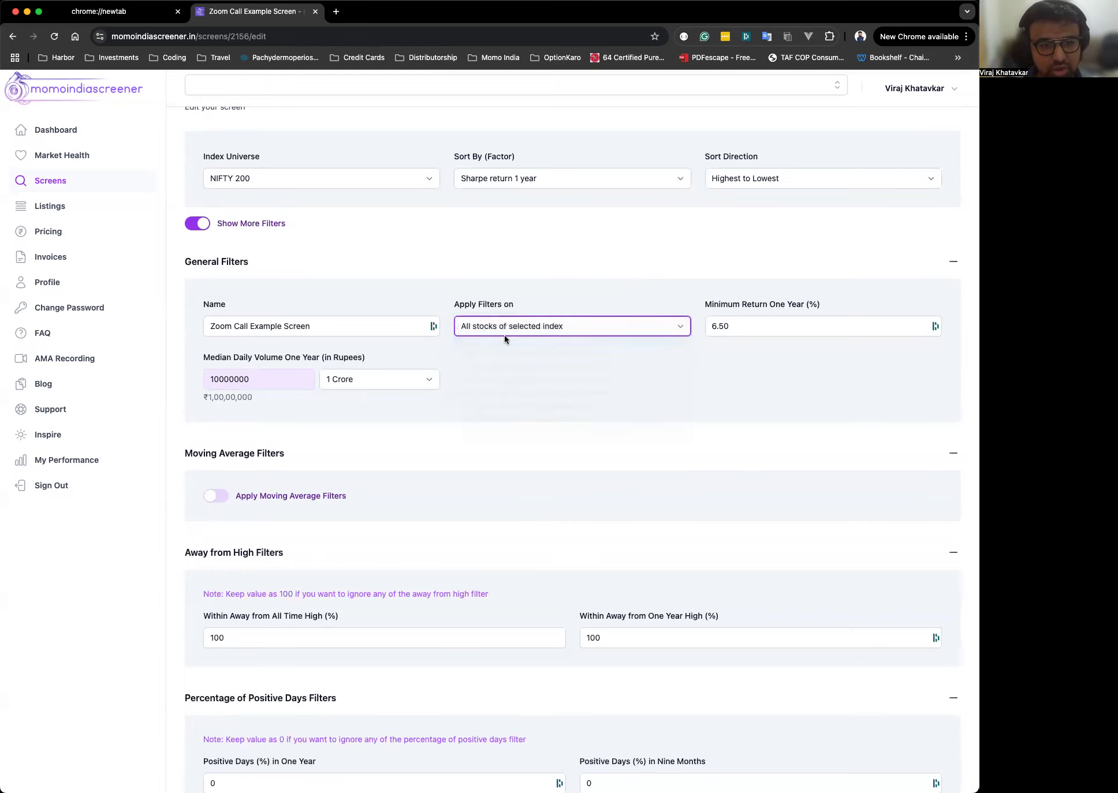
pyautogui.click(592, 291)
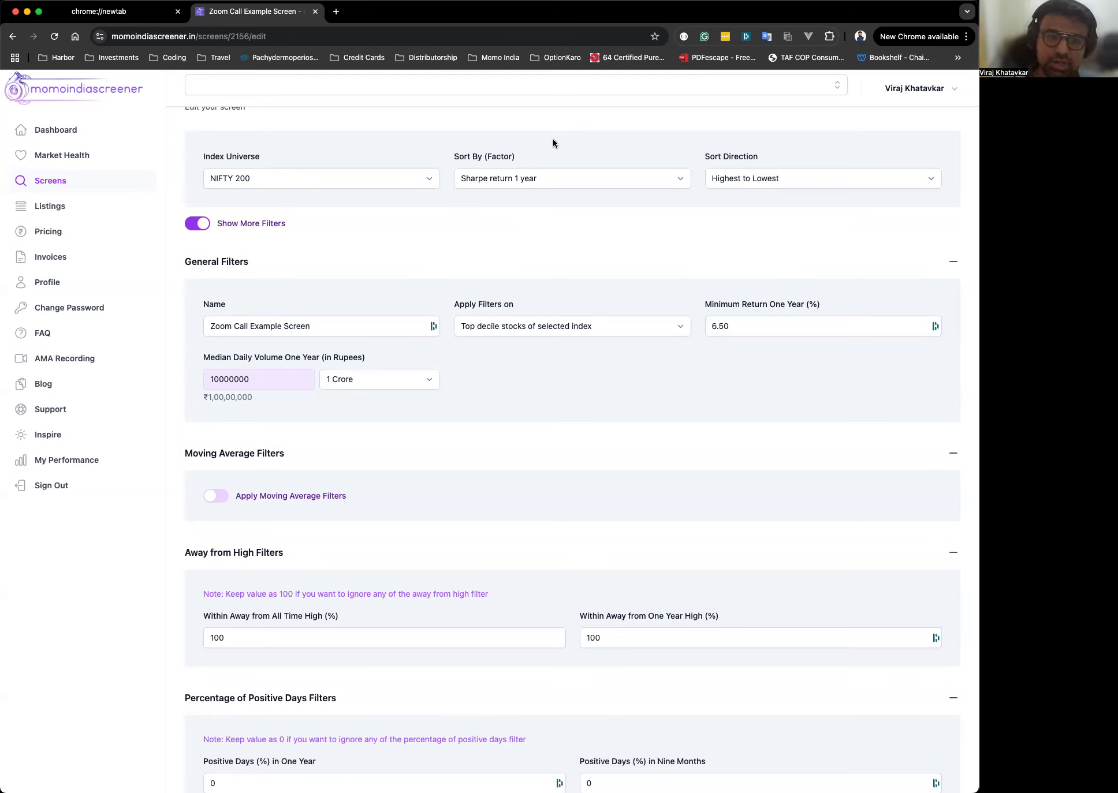
# Review the Apply Filters on options and scroll through the filter sections below.
pyautogui.click(538, 331)
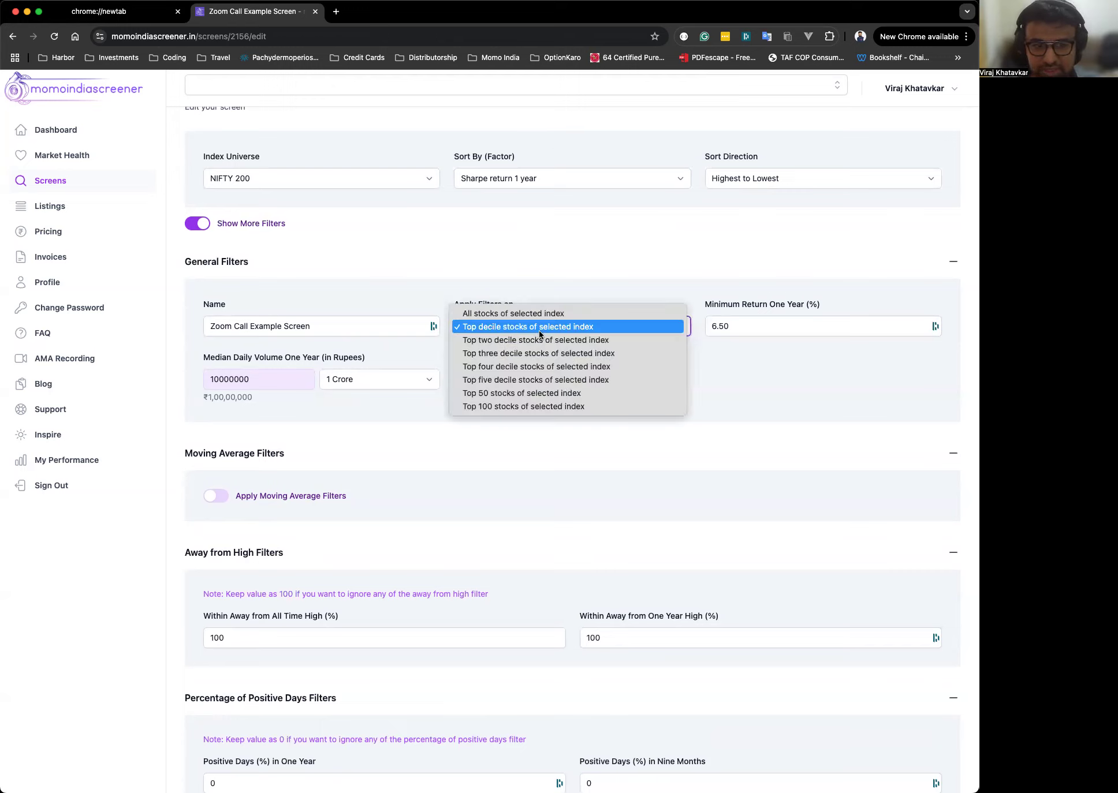
pyautogui.click(572, 290)
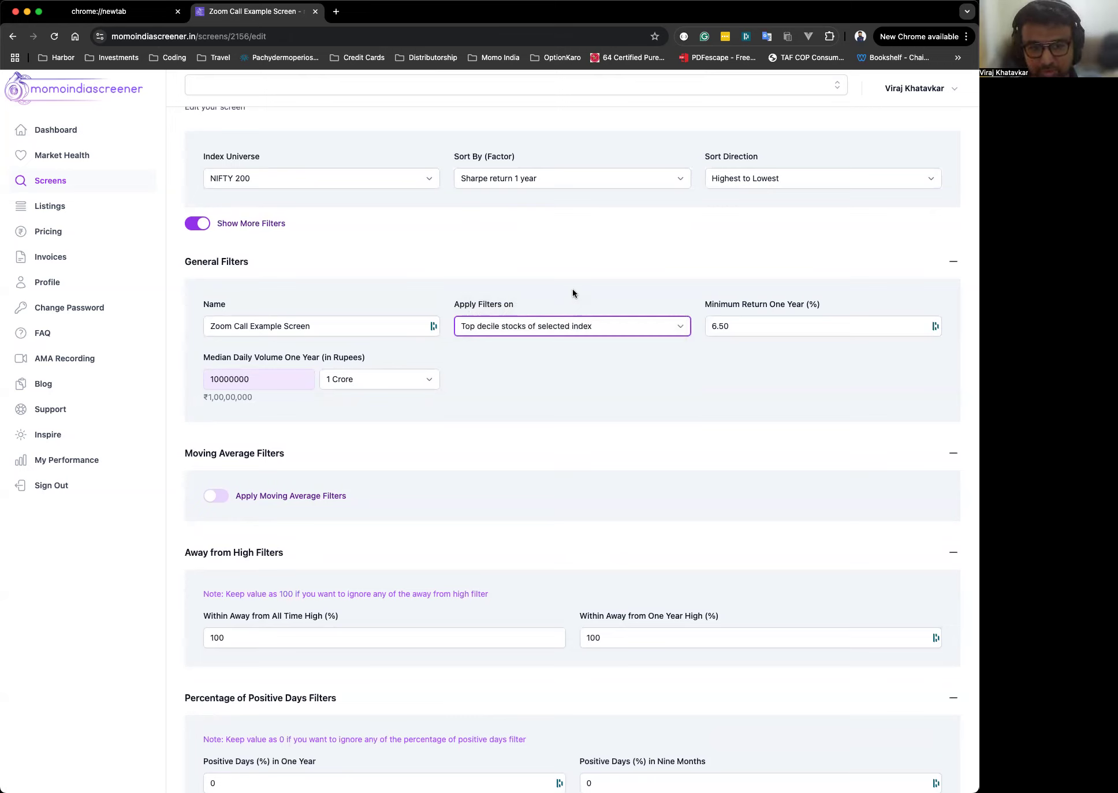
pyautogui.click(573, 293)
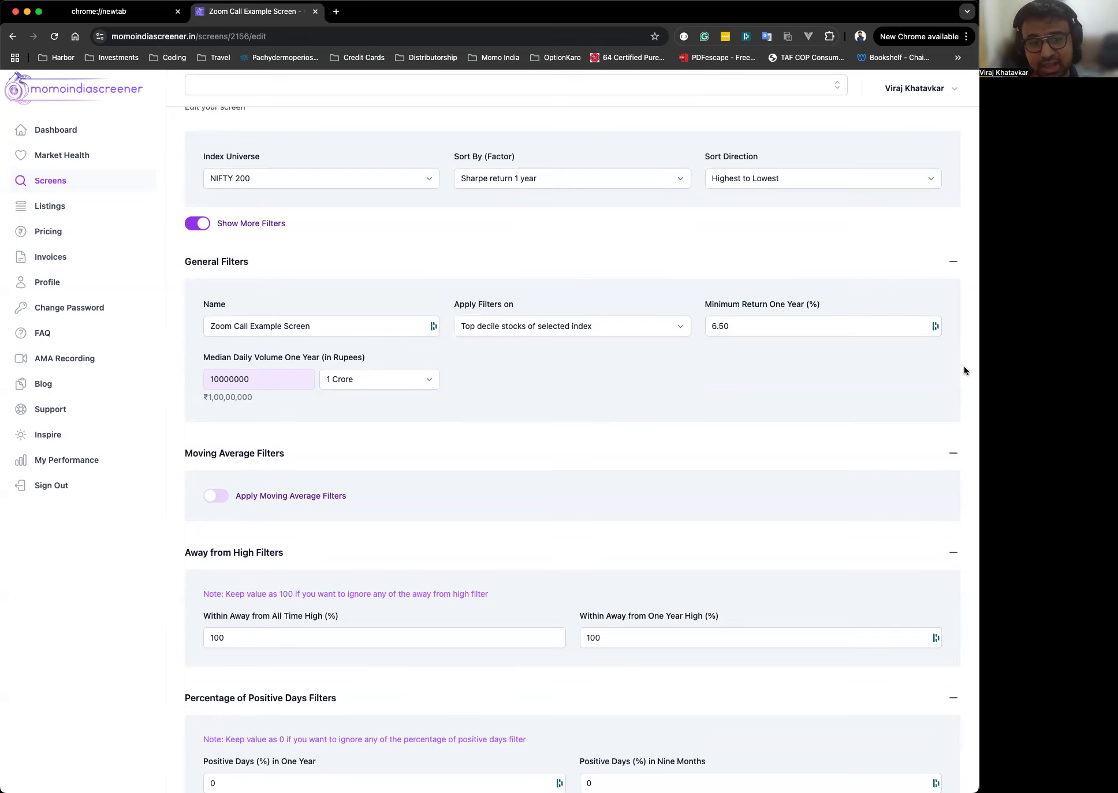
pyautogui.scroll(-3, 895, 501)
pyautogui.click(759, 217)
pyautogui.scroll(-3, 504, 427)
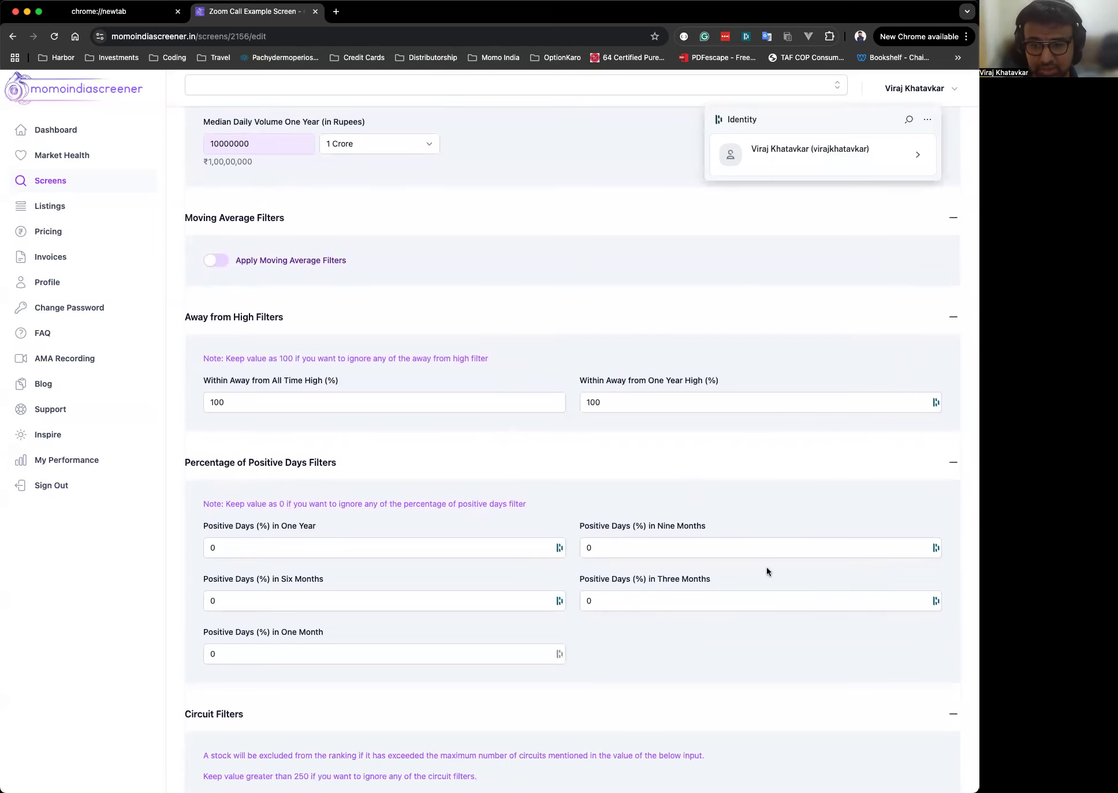
pyautogui.scroll(-1, 766, 567)
pyautogui.scroll(3, 766, 567)
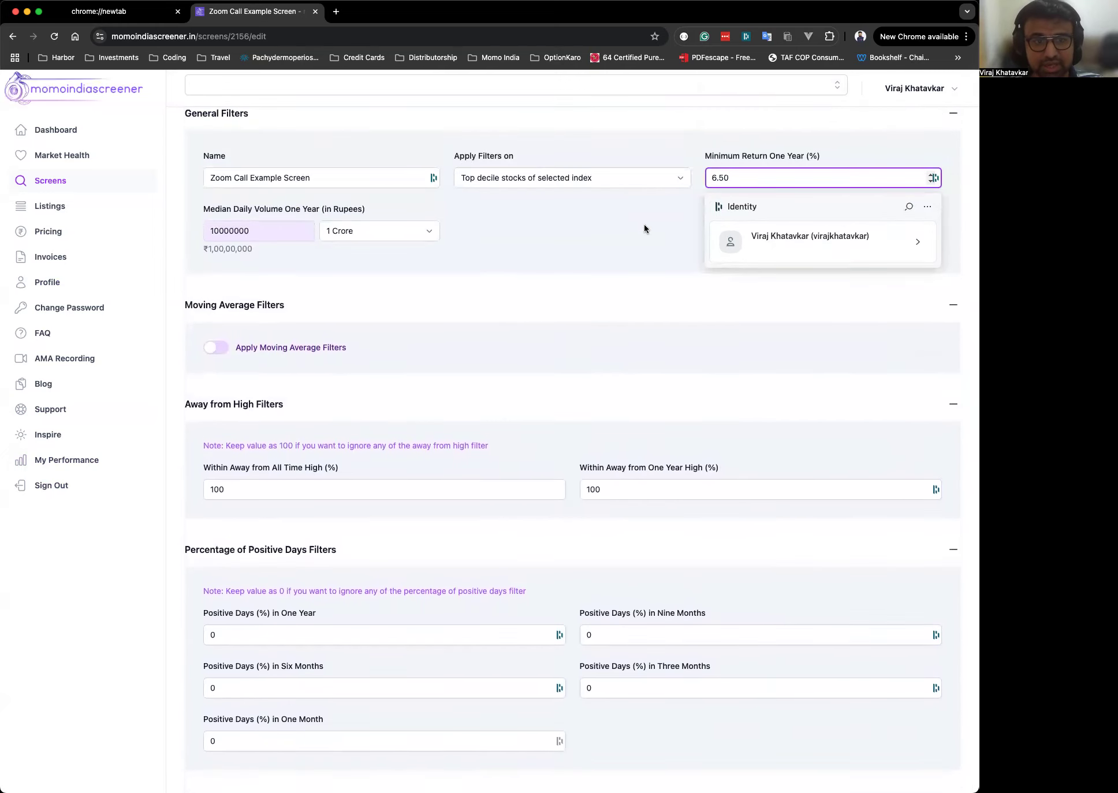
pyautogui.click(644, 229)
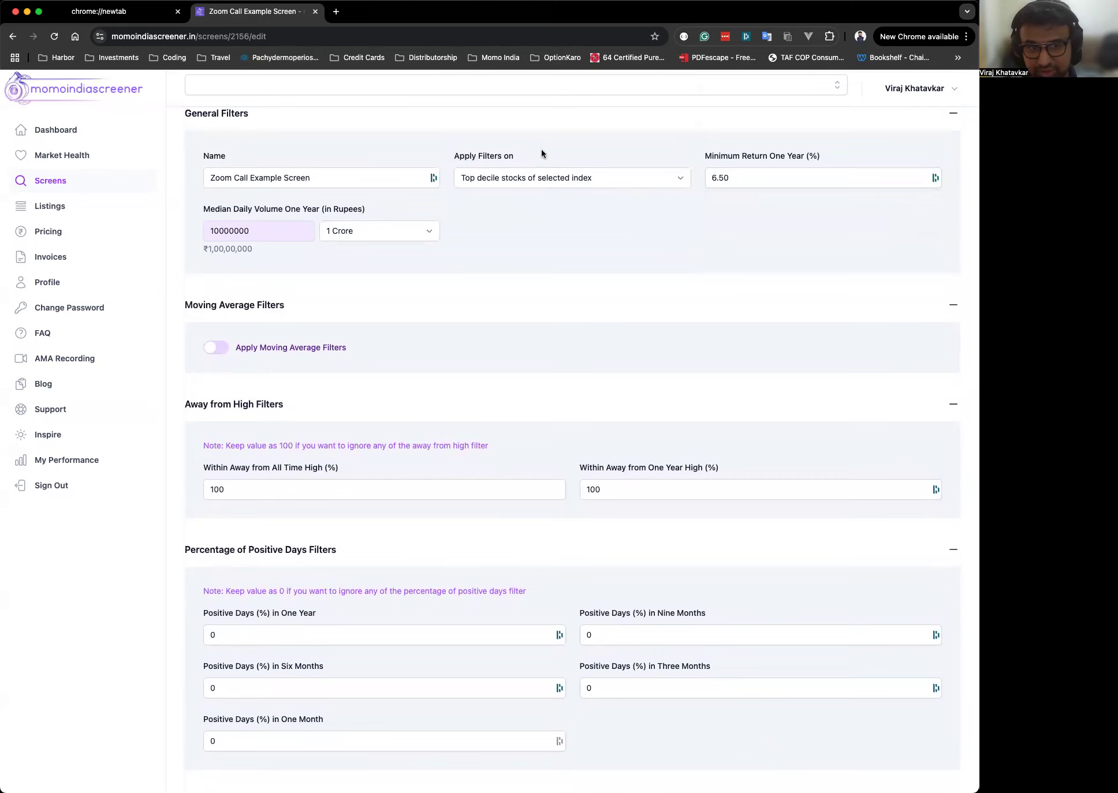
pyautogui.scroll(-8, 683, 372)
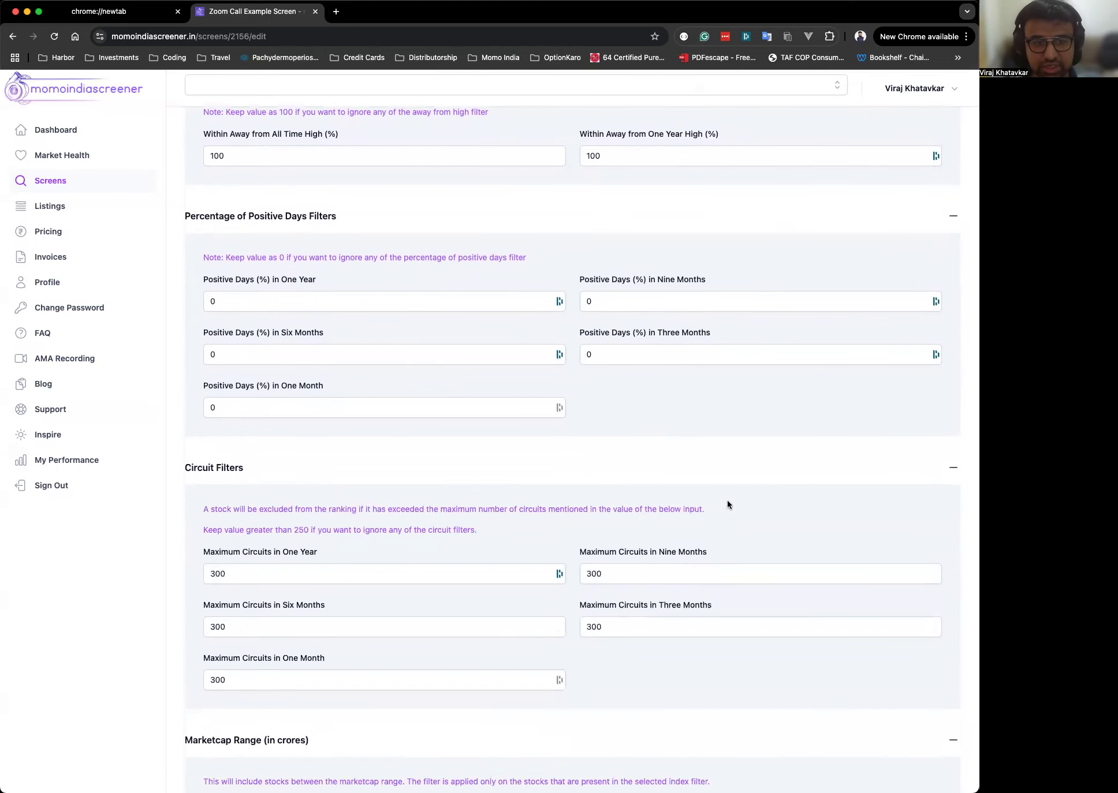
pyautogui.scroll(13, 728, 502)
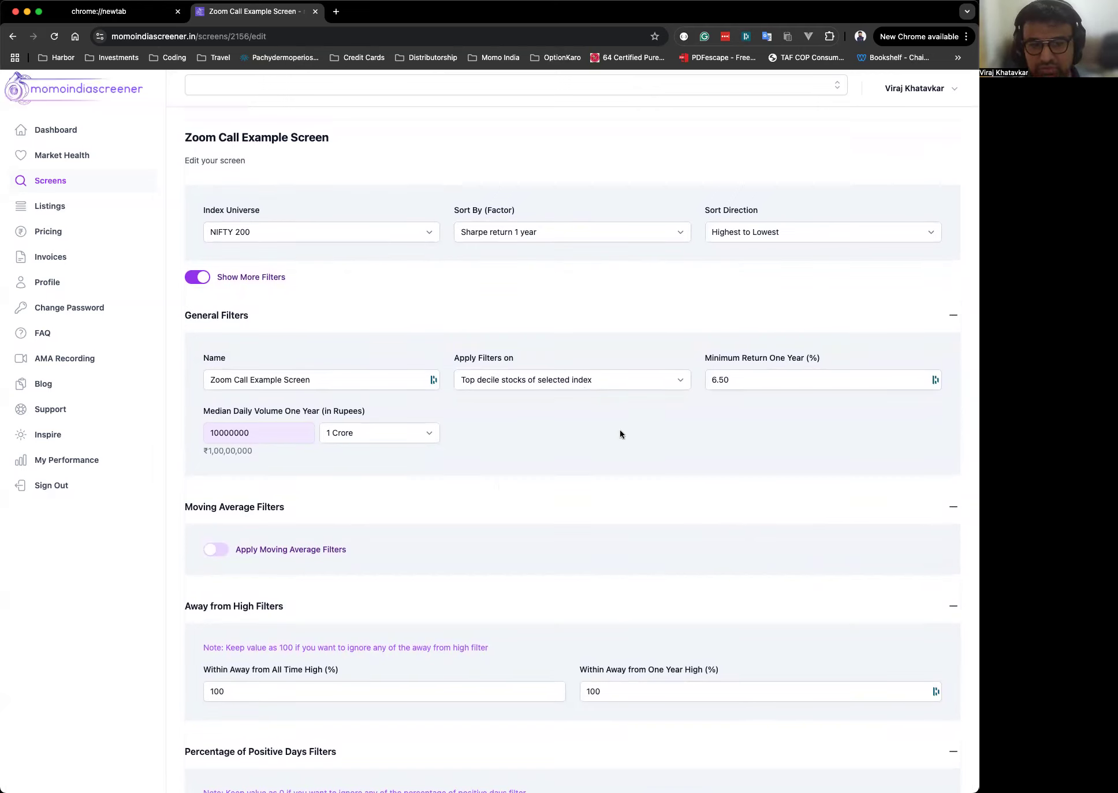
# Switch Apply Filters on to All stocks of selected index and back to Top decile stocks of selected index.
pyautogui.click(629, 378)
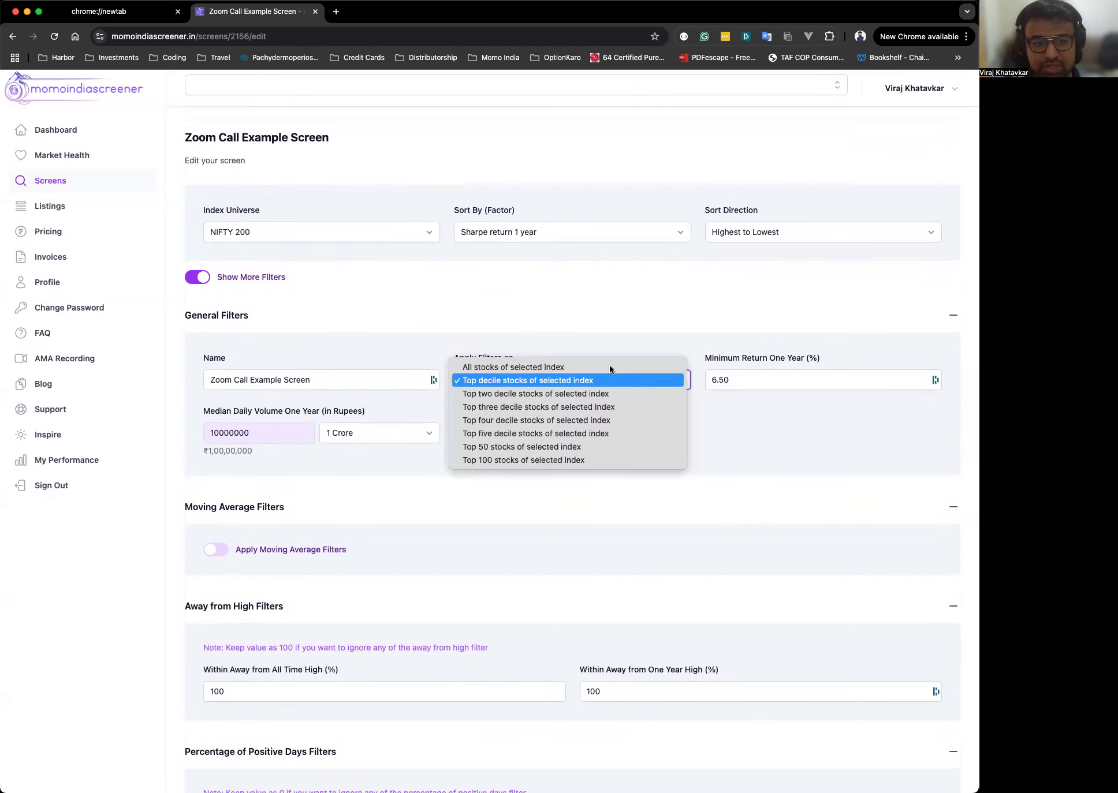
pyautogui.click(606, 363)
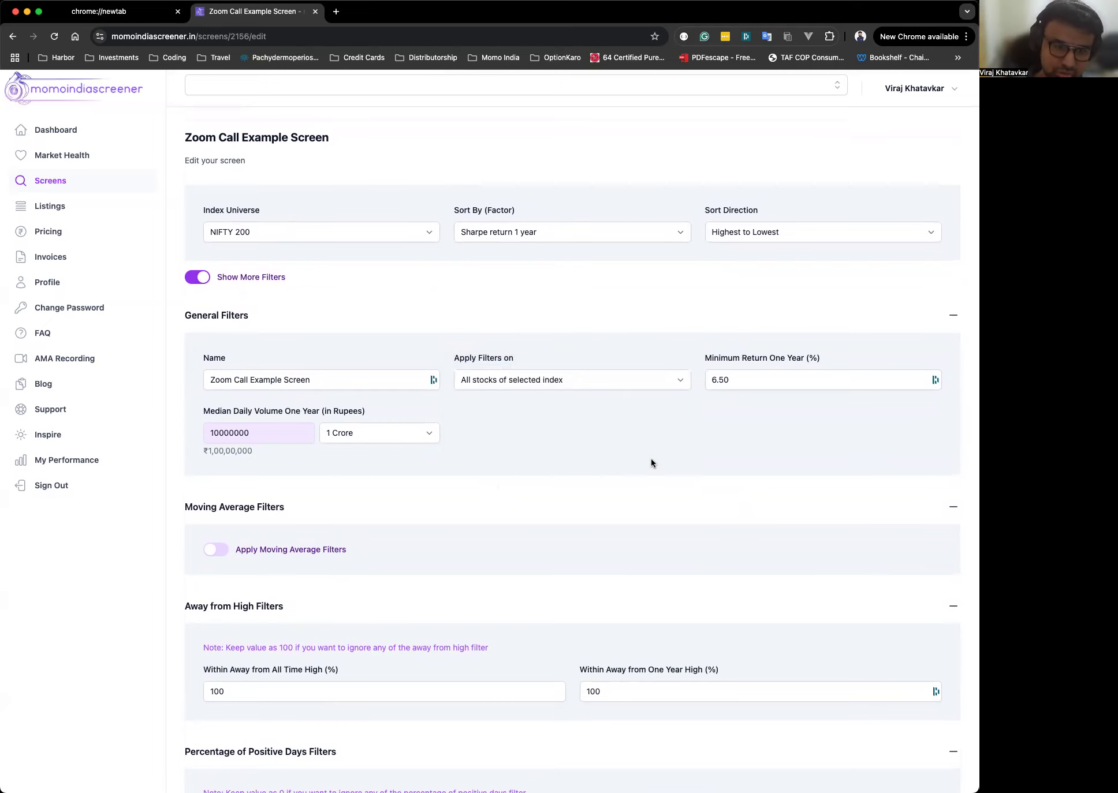
pyautogui.click(614, 381)
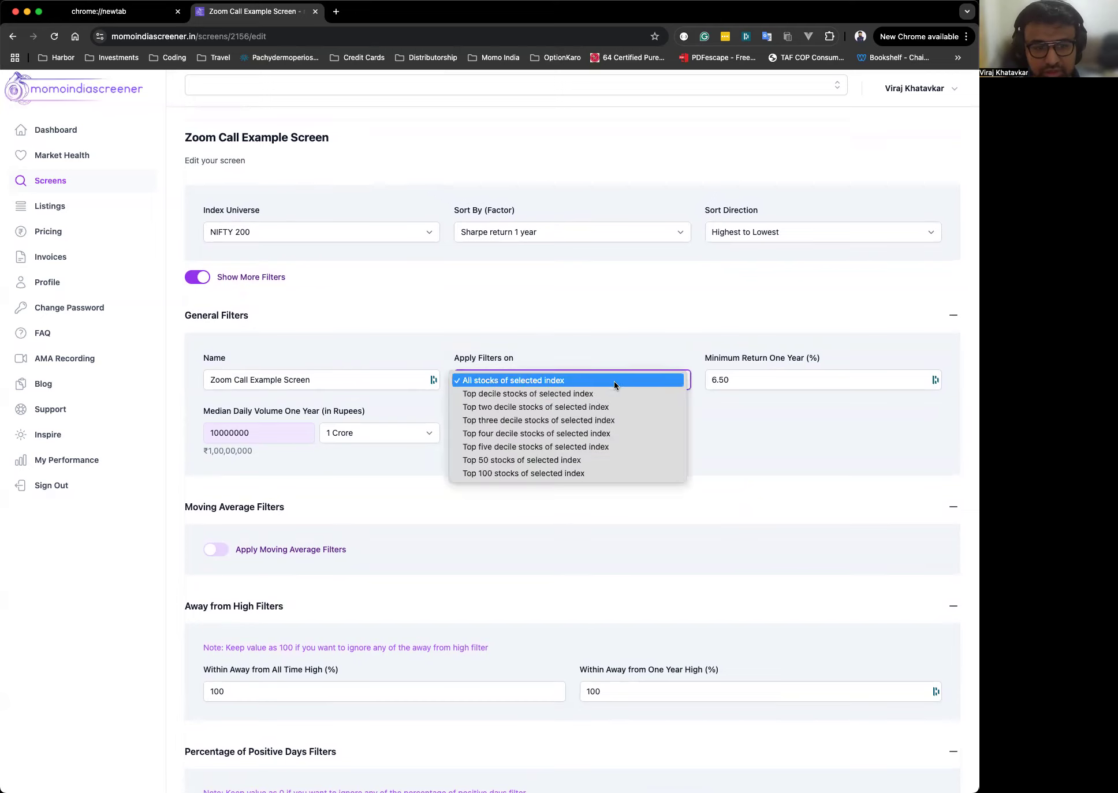
pyautogui.click(610, 394)
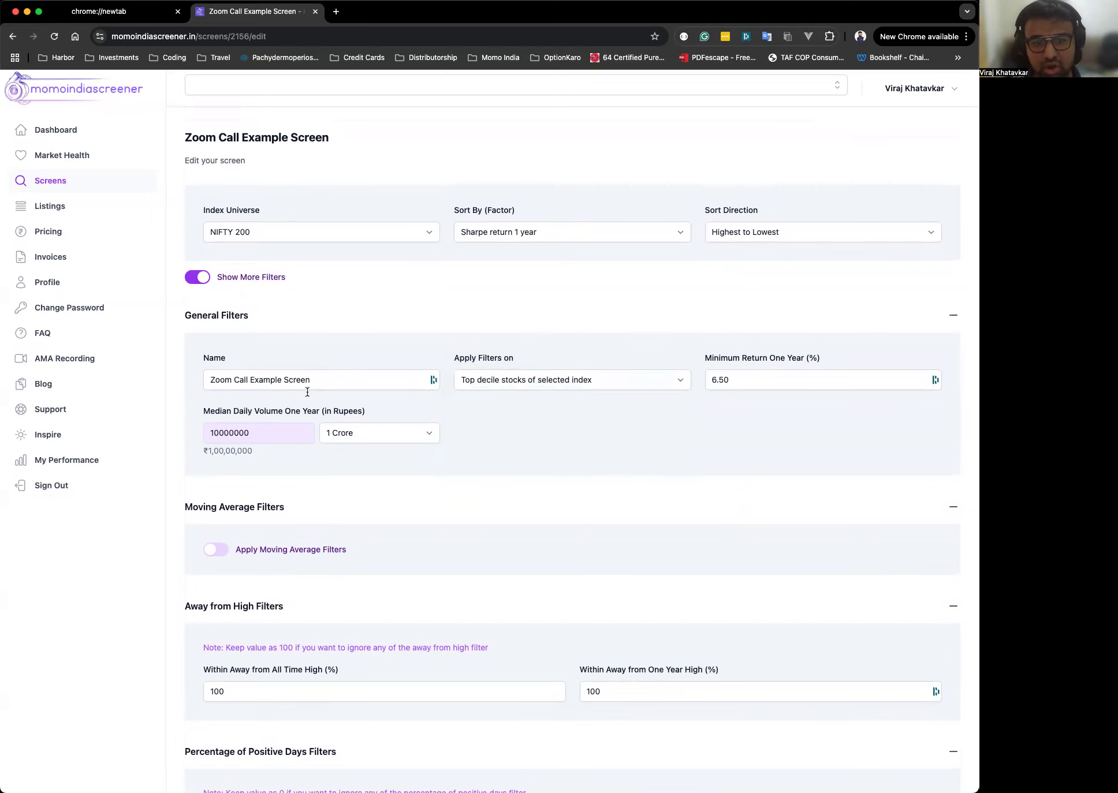
# Set Within Away from One Year High (%) to 103.
pyautogui.scroll(-2, 800, 420)
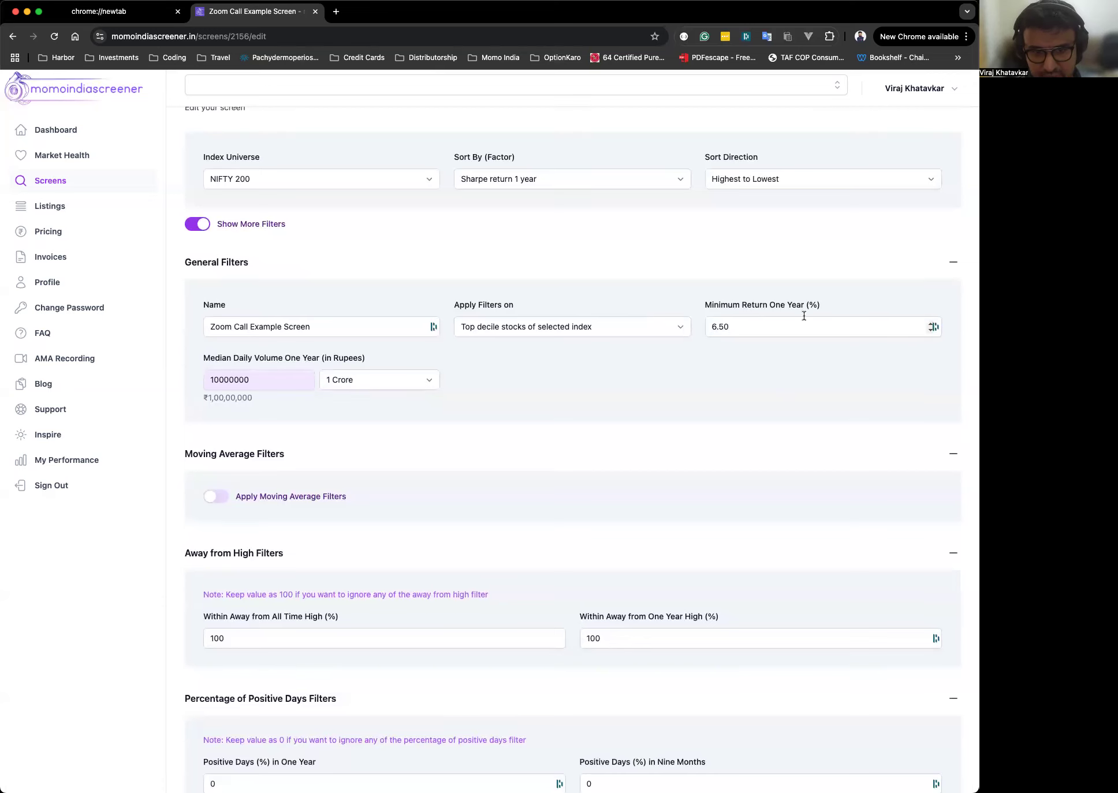
pyautogui.scroll(-5, 777, 540)
pyautogui.click(626, 499)
pyautogui.press('BackSpace')
pyautogui.write('3')
pyautogui.click(788, 194)
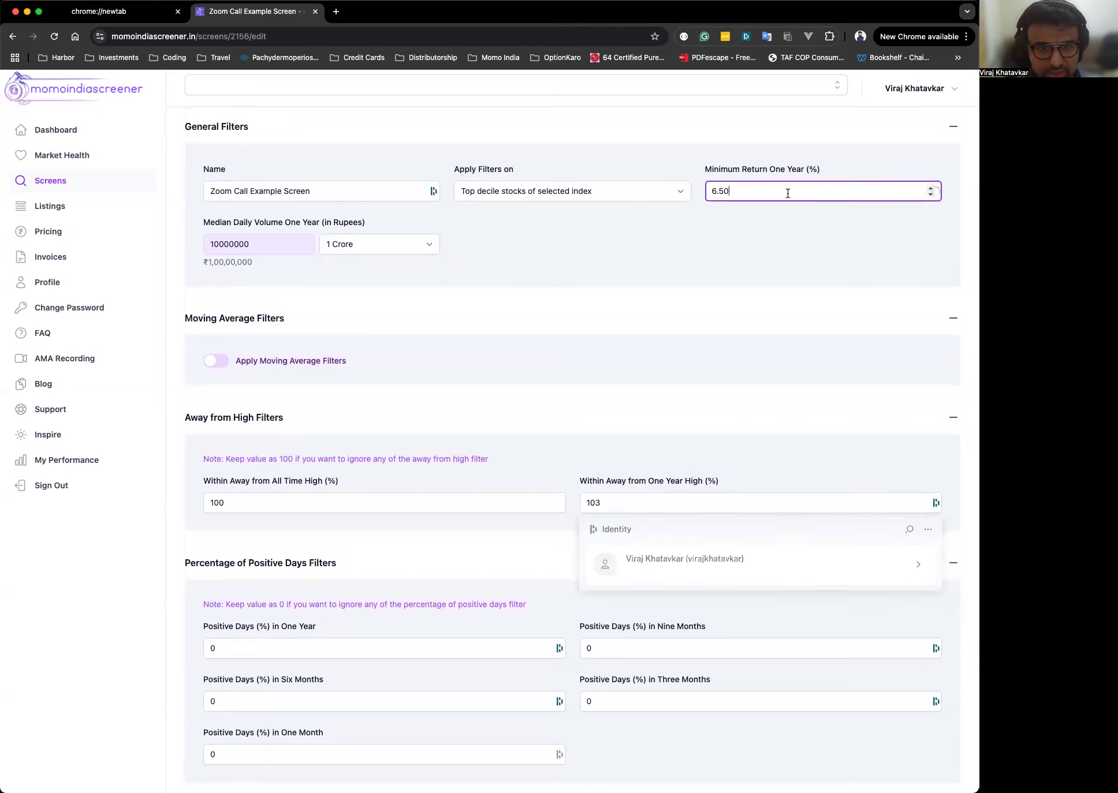
pyautogui.click(586, 234)
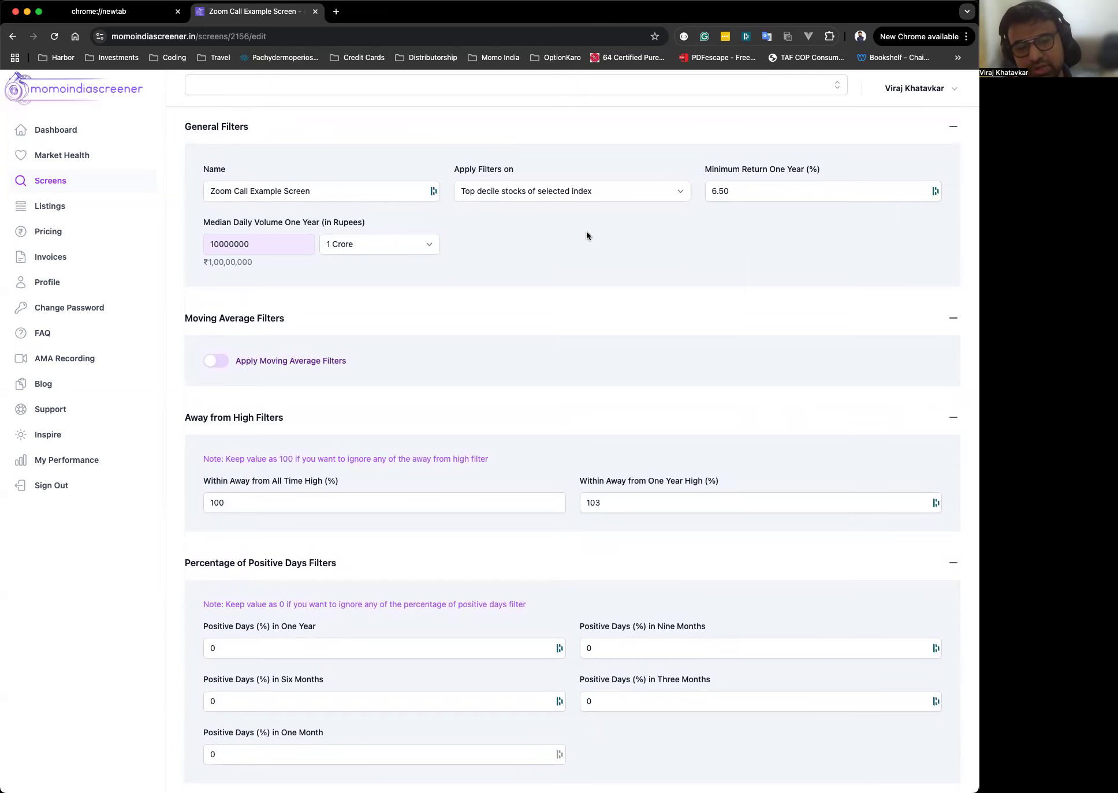
# Try Top five decile stocks and then Top 50 stocks of selected index for Apply Filters on.
pyautogui.scroll(3, 586, 235)
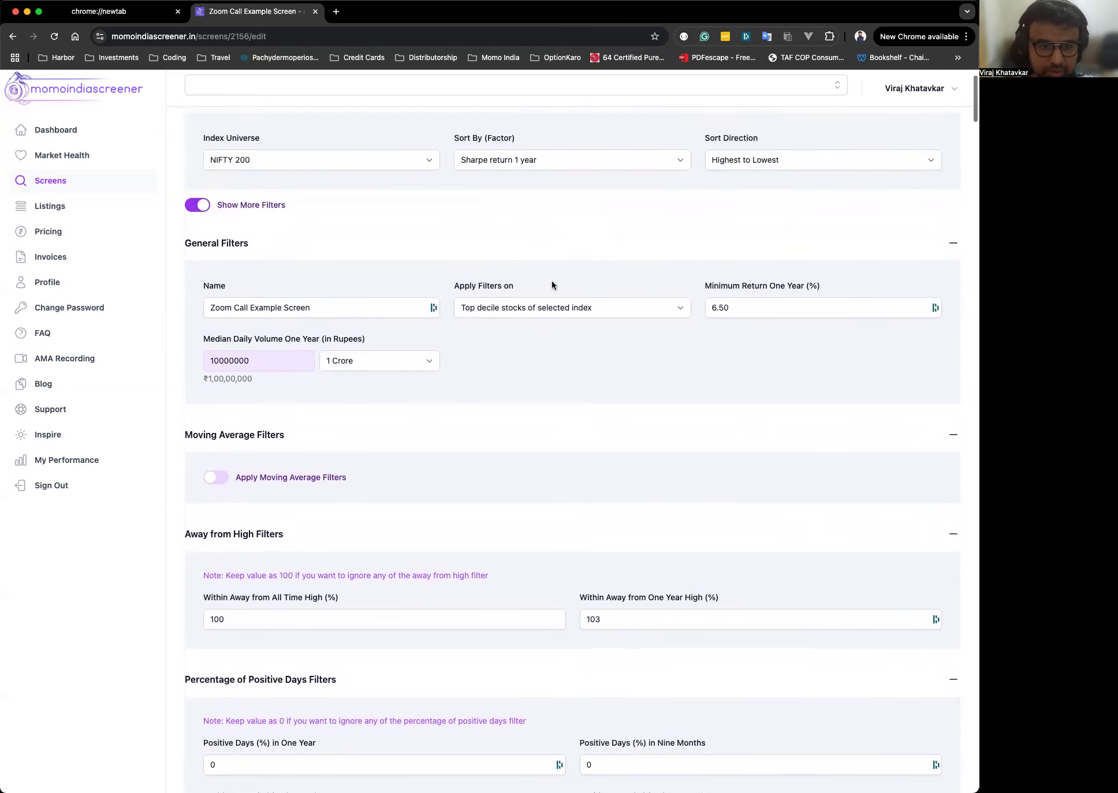
pyautogui.click(564, 307)
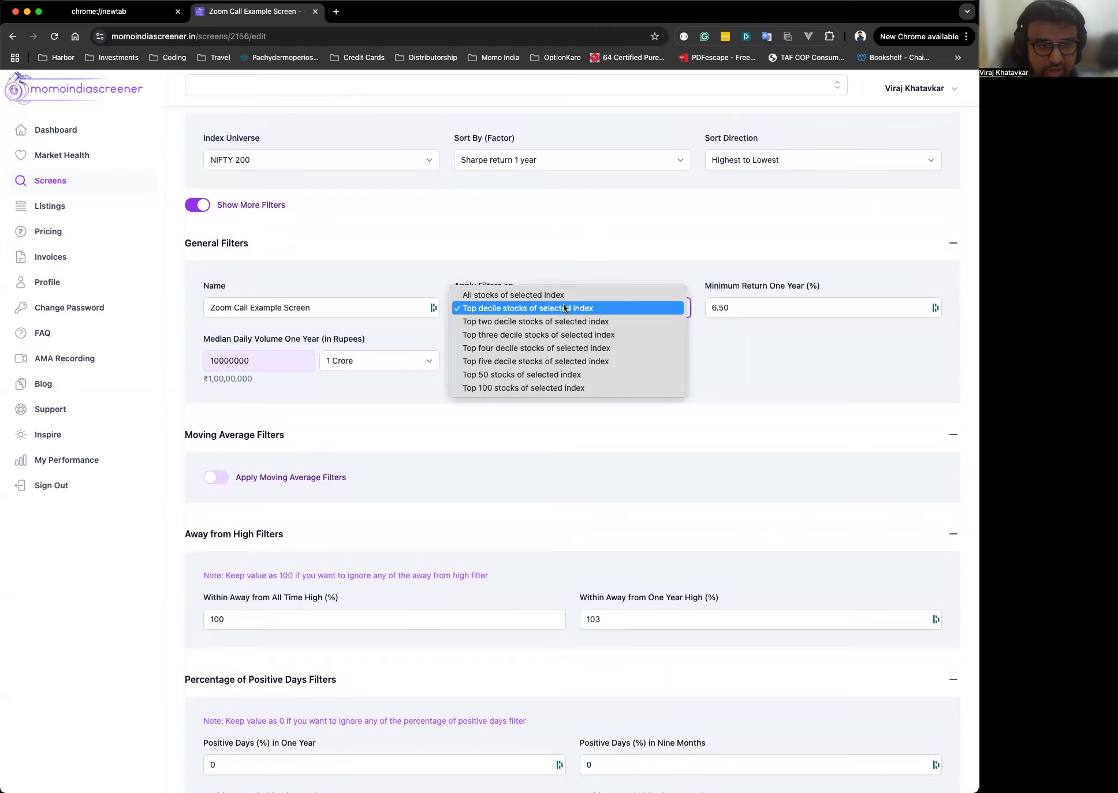
pyautogui.click(540, 360)
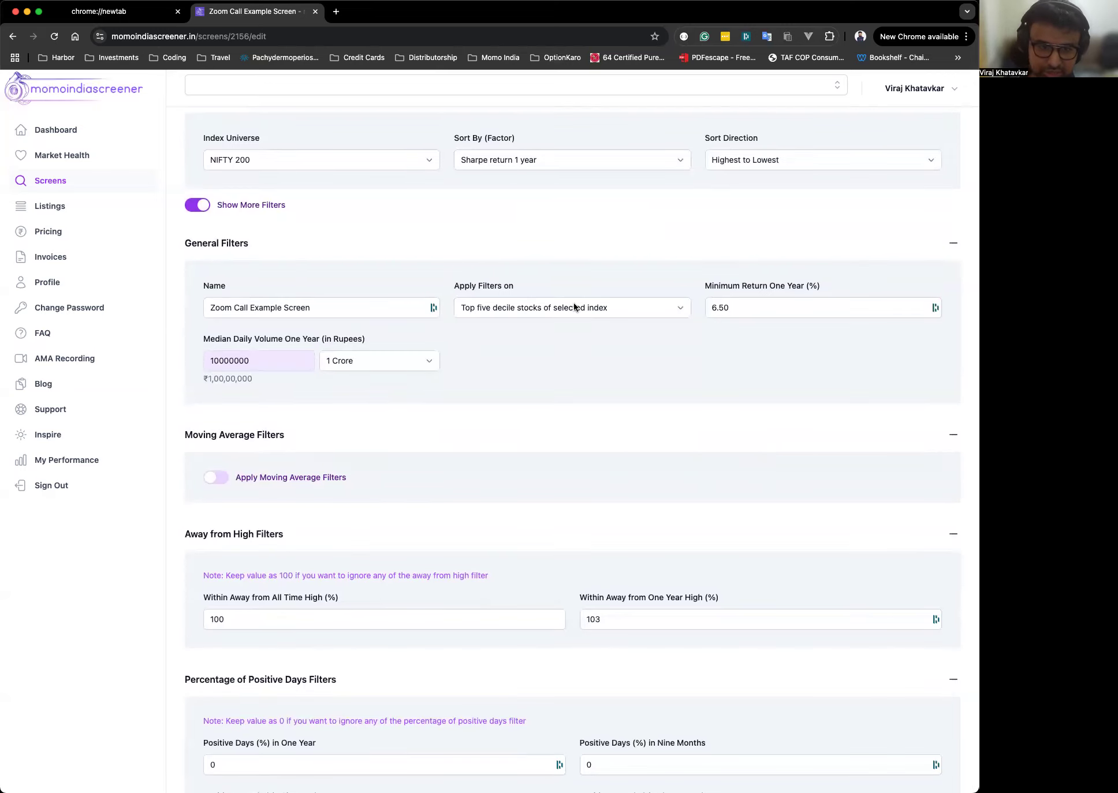
pyautogui.scroll(1, 574, 306)
pyautogui.click(570, 337)
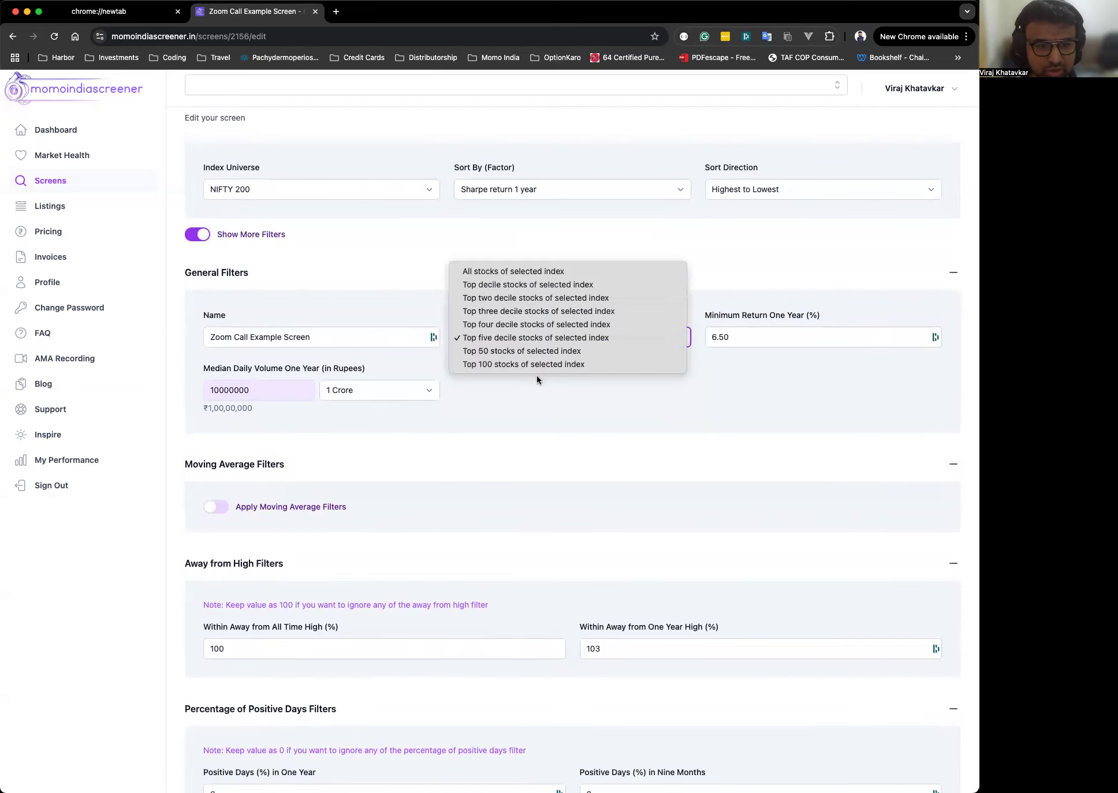
pyautogui.click(544, 351)
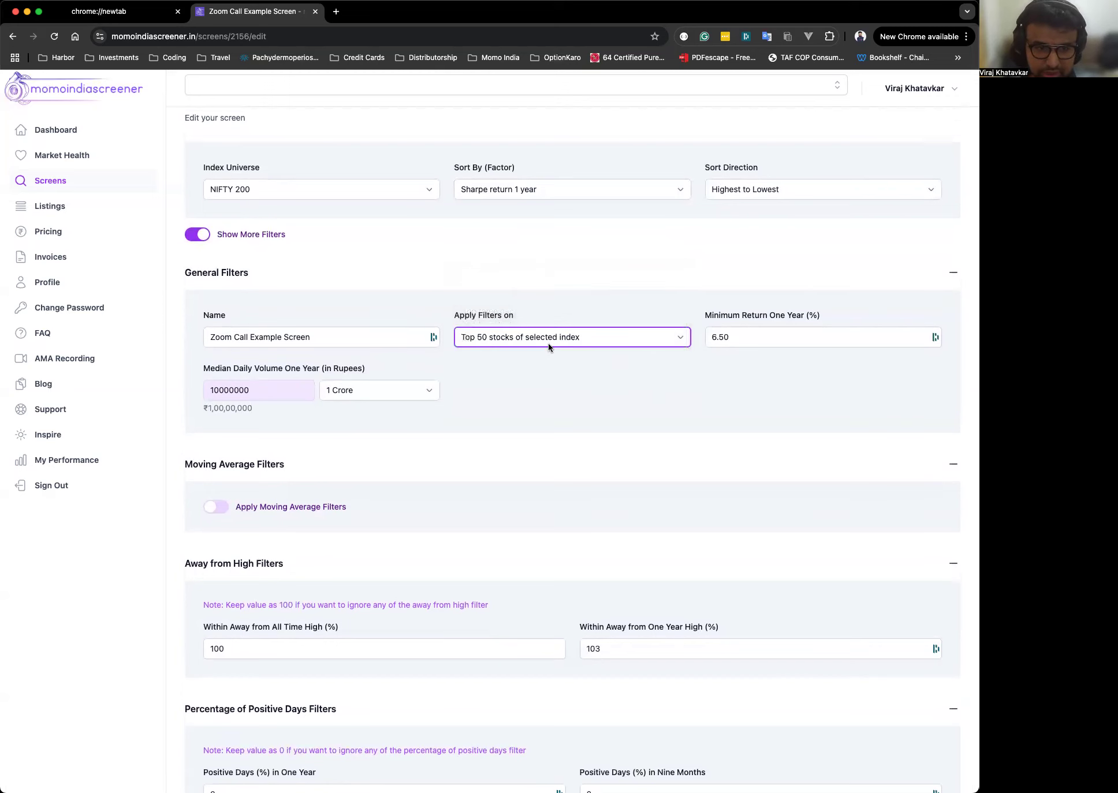
# Set Apply Filters on to Top two decile stocks of selected index.
pyautogui.click(548, 343)
pyautogui.click(554, 259)
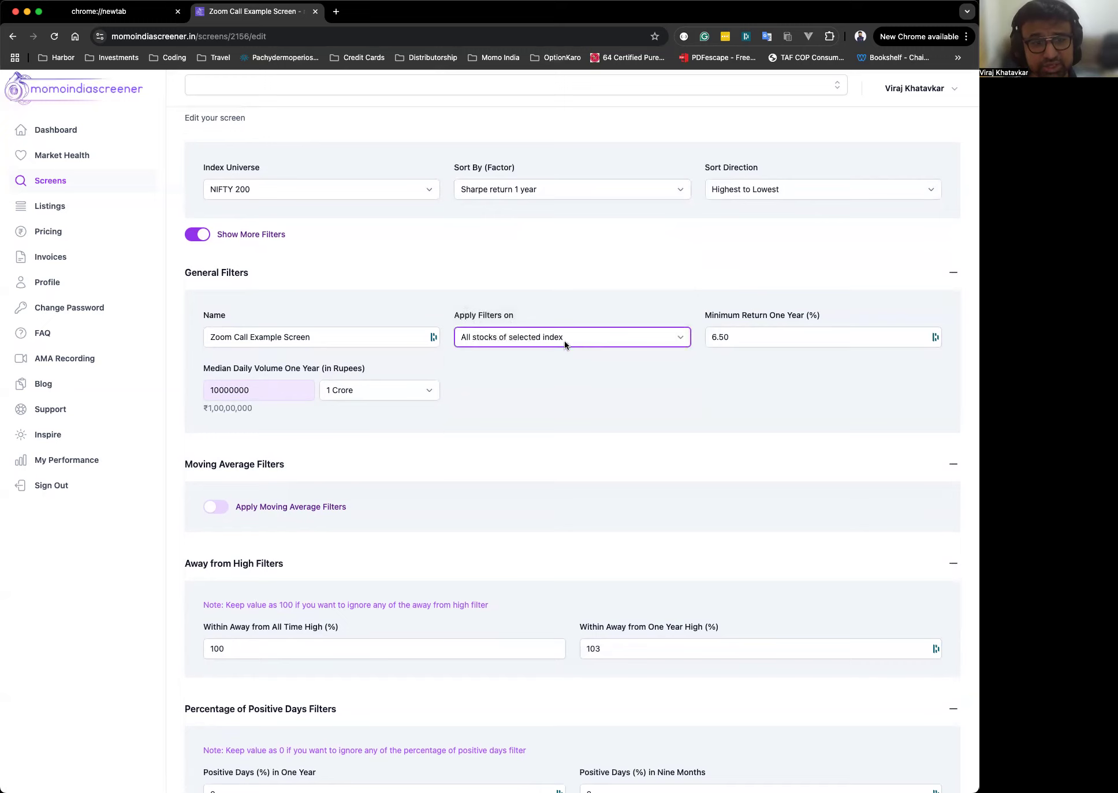
pyautogui.click(564, 342)
pyautogui.click(516, 350)
pyautogui.click(531, 338)
pyautogui.click(528, 348)
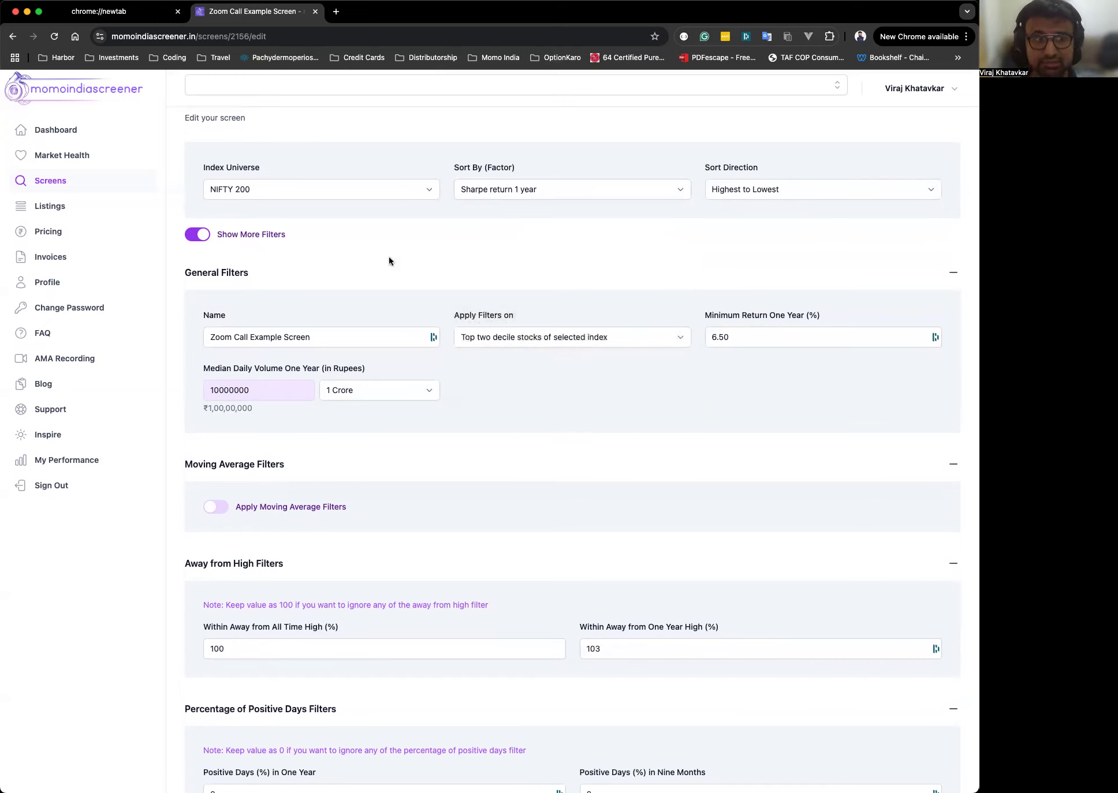
# Set the index universe to NIFTY 500, keeping Apply Filters on at Top two decile stocks of selected index.
pyautogui.click(263, 191)
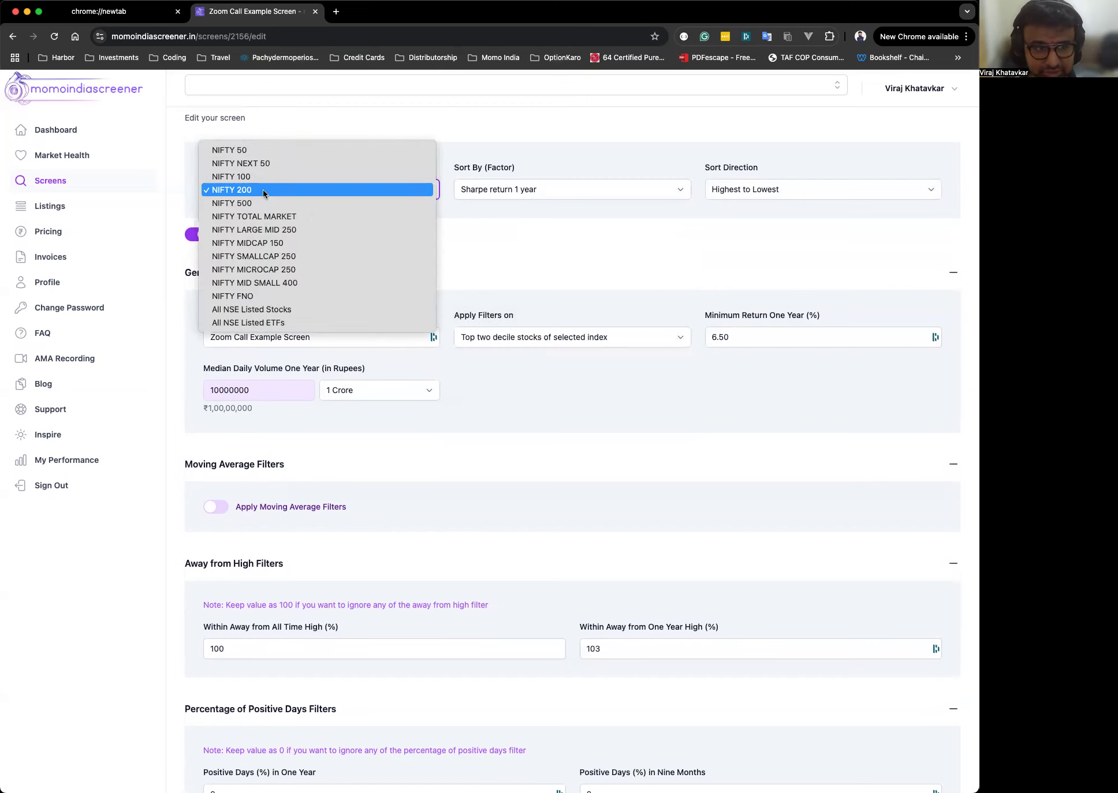
pyautogui.click(260, 203)
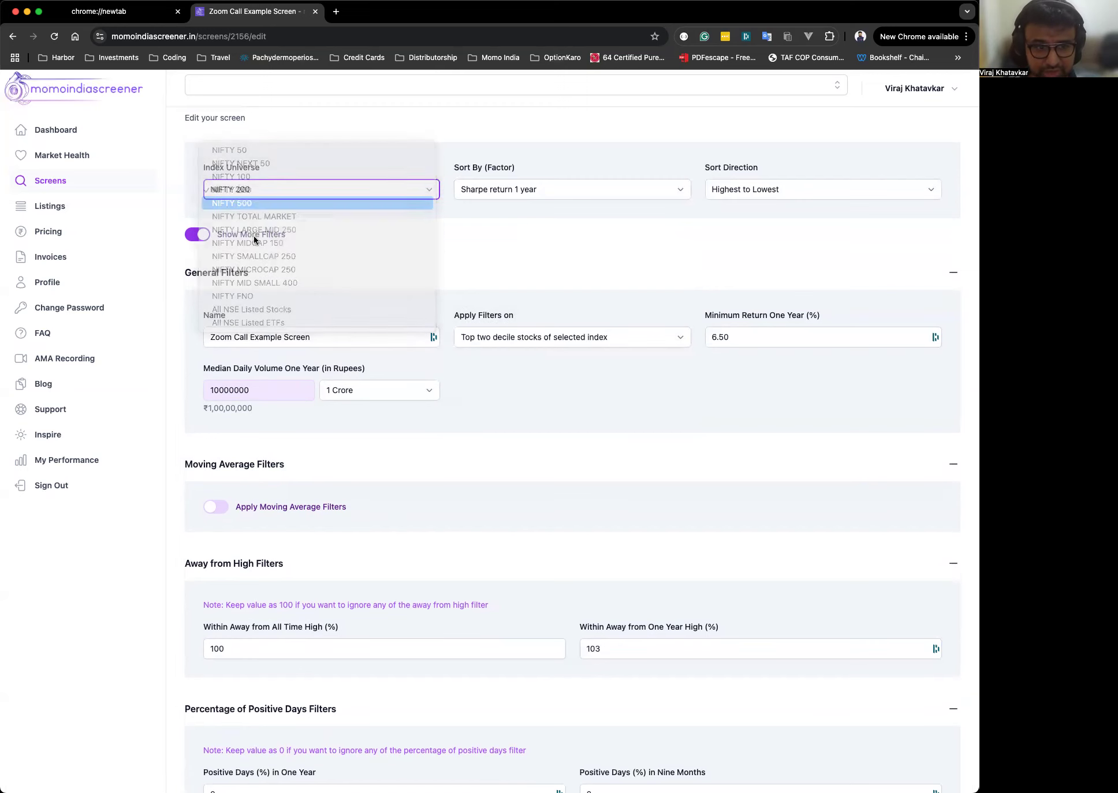
pyautogui.click(543, 336)
pyautogui.press('Up')
pyautogui.press('Return')
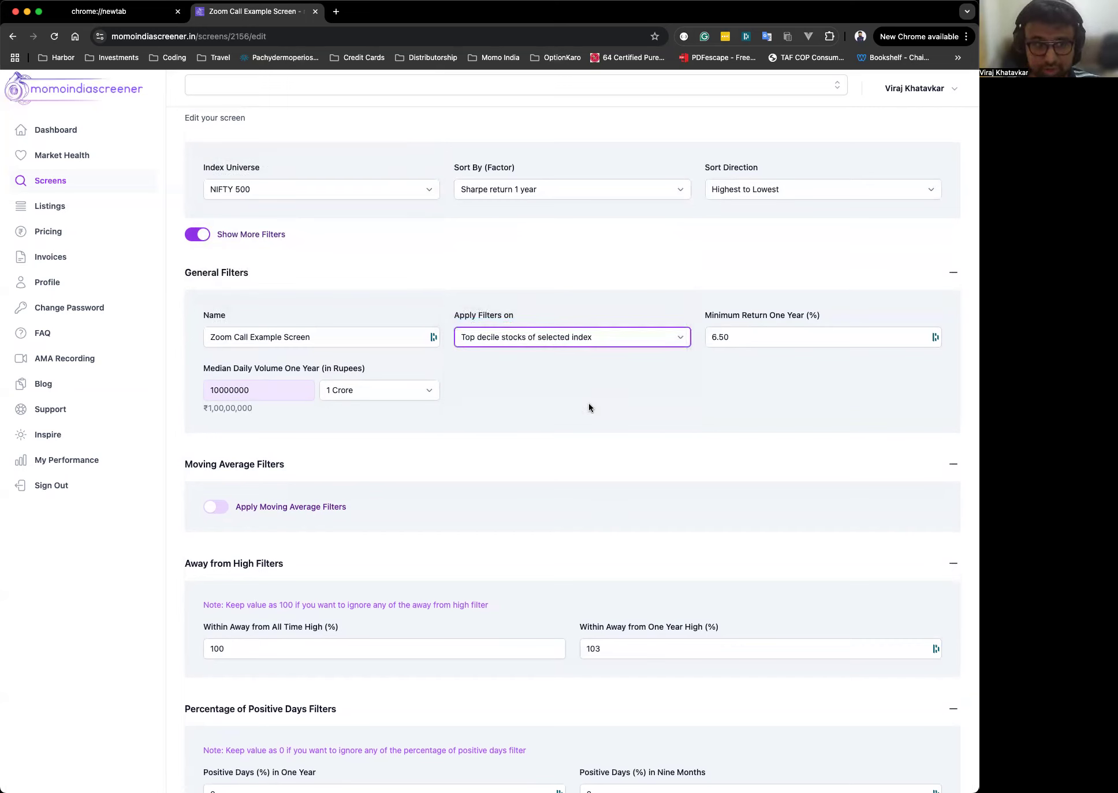
pyautogui.click(542, 340)
pyautogui.click(534, 348)
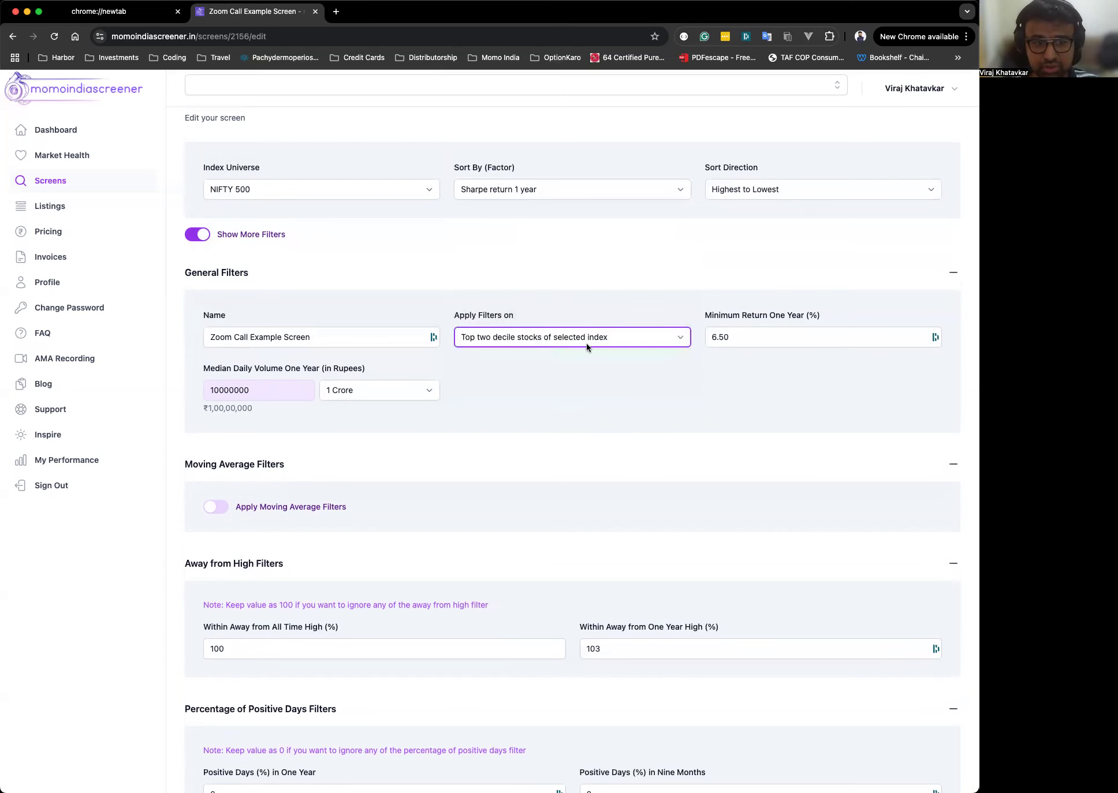
pyautogui.click(583, 388)
pyautogui.scroll(-3, 628, 373)
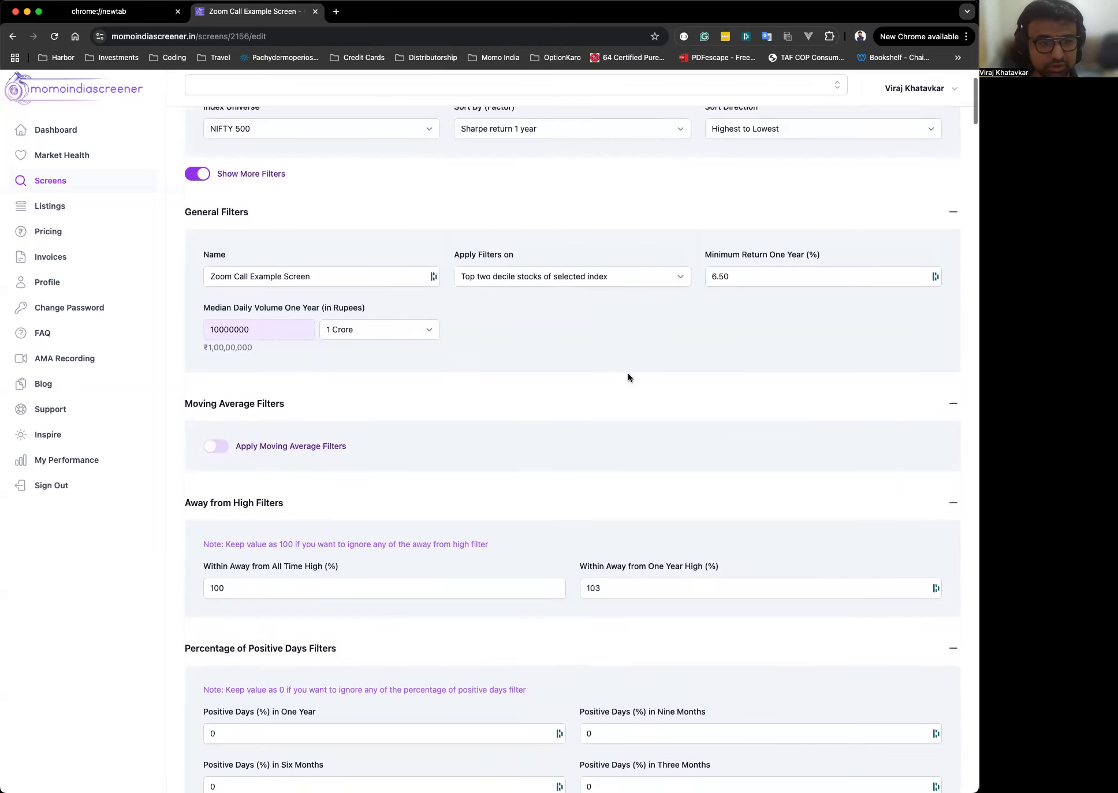
# Try setting Minimum Return One Year (%) to 20.
pyautogui.click(784, 257)
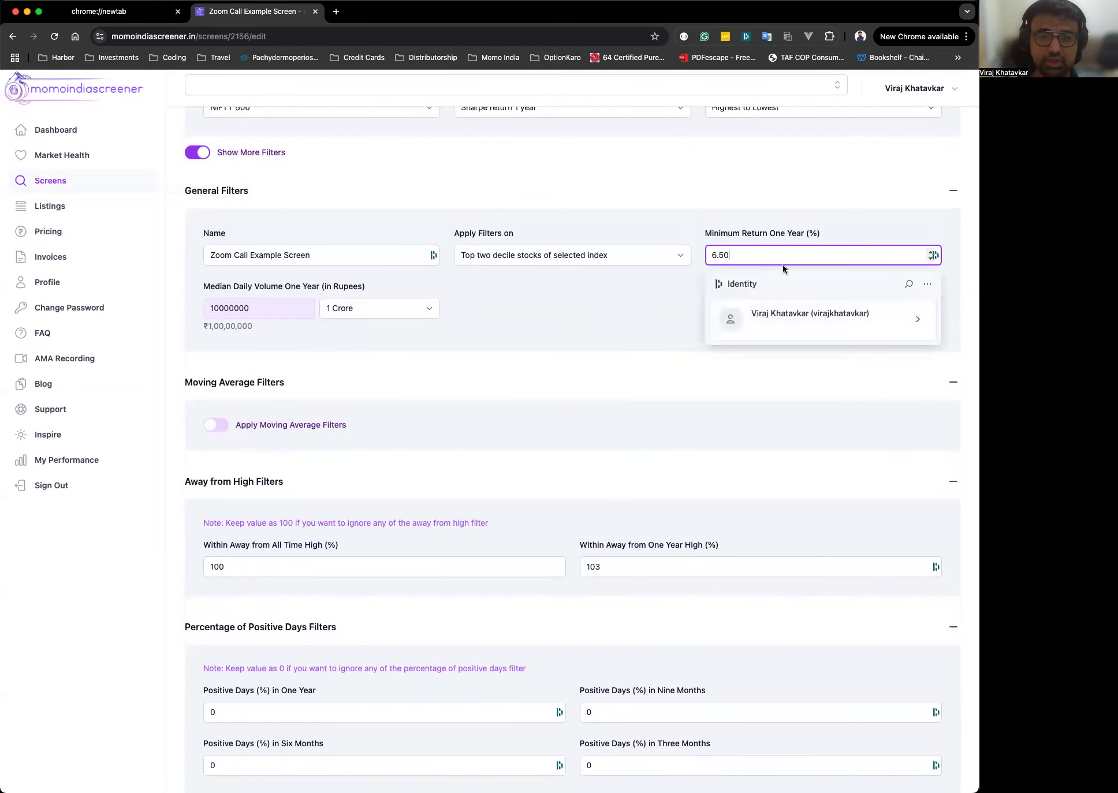
pyautogui.click(786, 216)
pyautogui.click(744, 255)
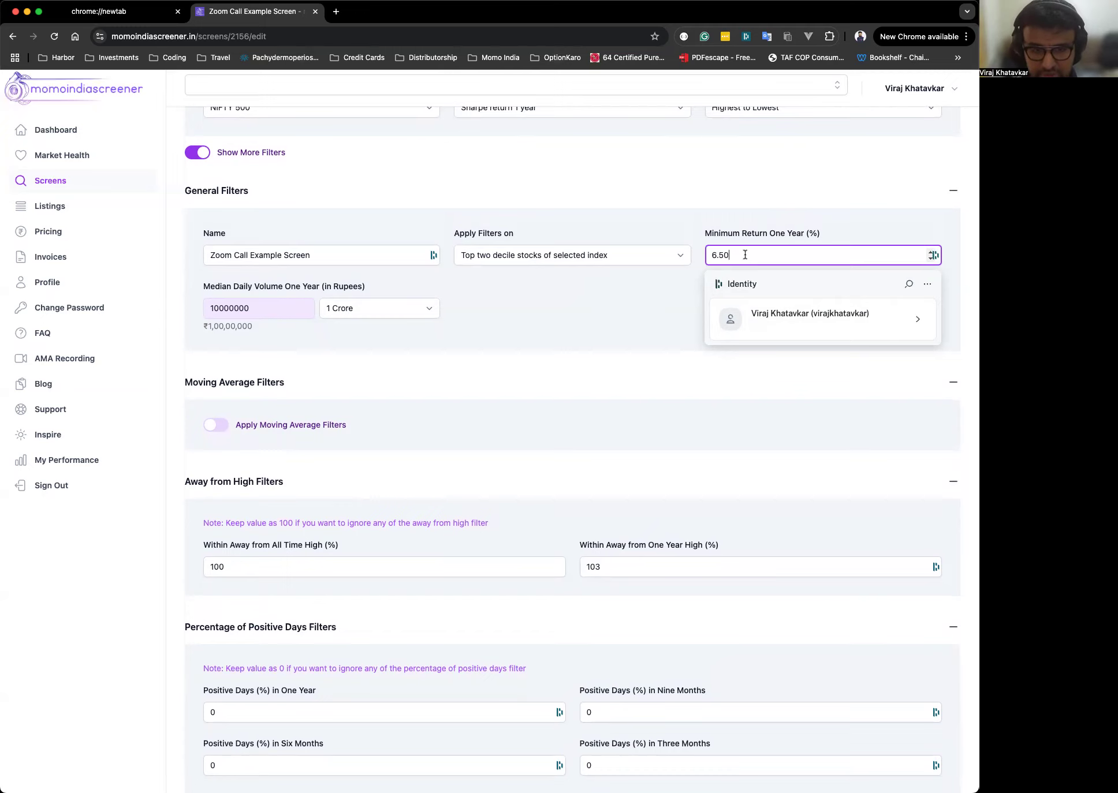
pyautogui.click(778, 258)
pyautogui.doubleClick(779, 259)
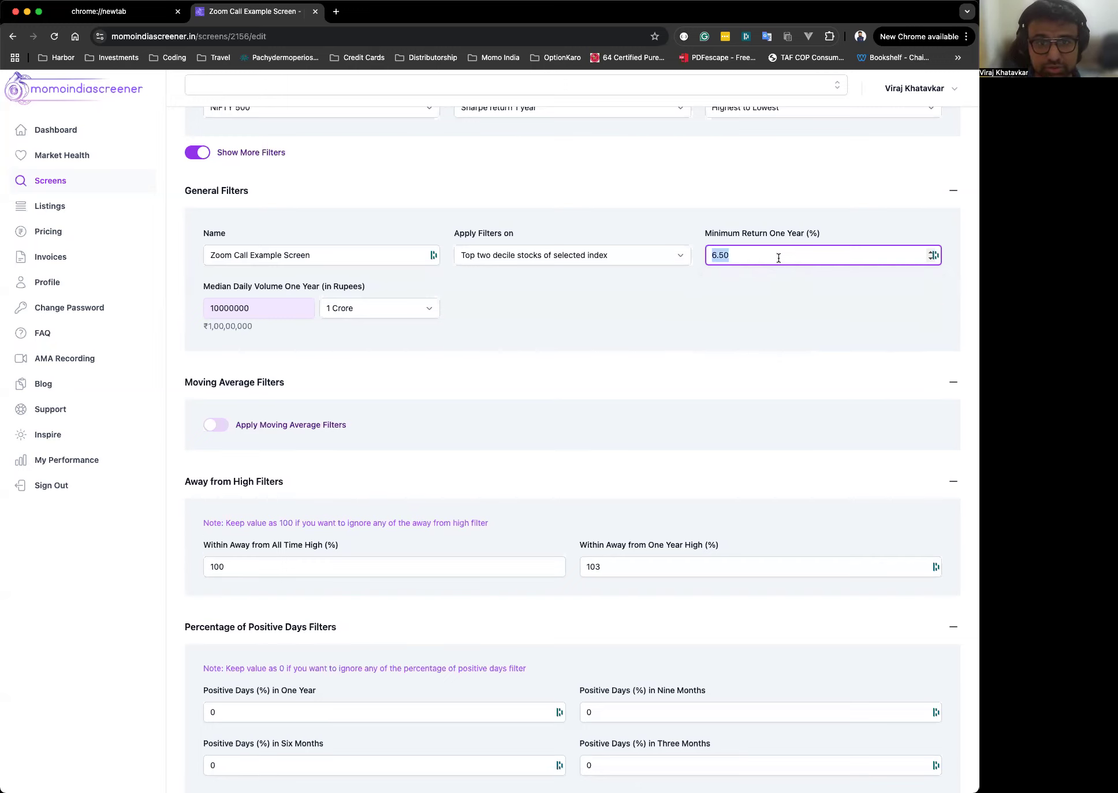
pyautogui.write('20')
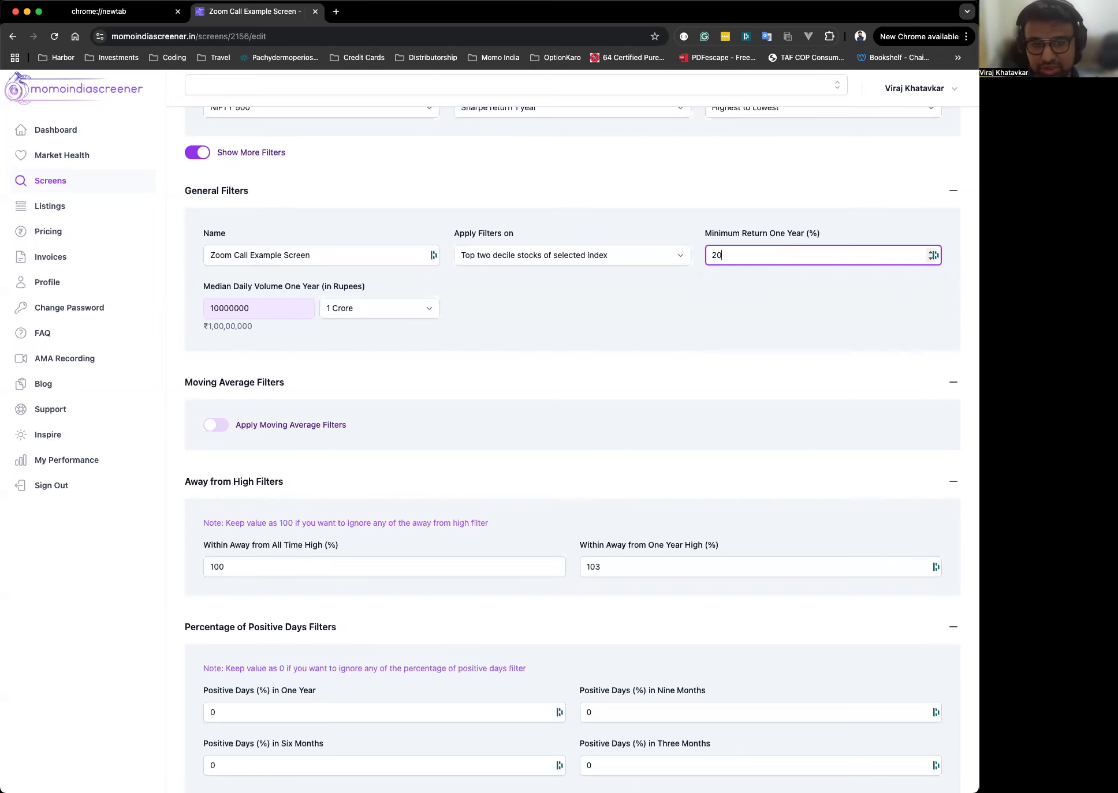
# Try 4 and then -5 as the Minimum Return One Year (%) value.
pyautogui.click(758, 259)
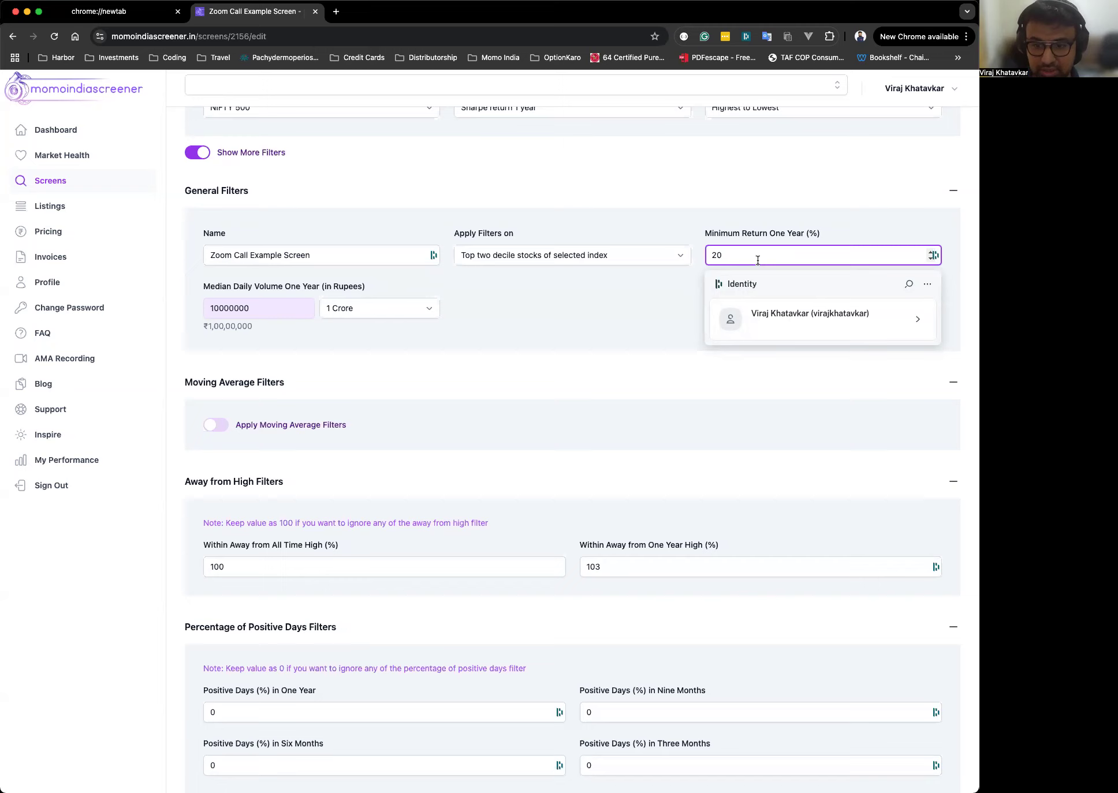
pyautogui.doubleClick(757, 260)
pyautogui.write('4')
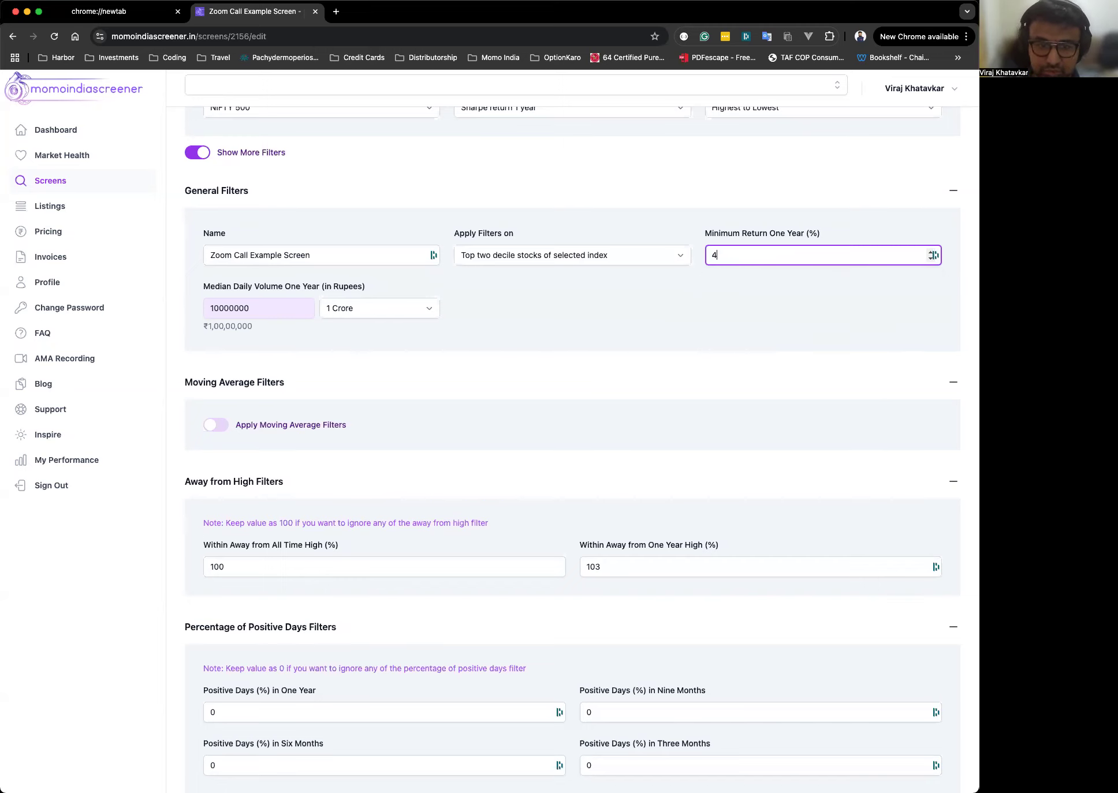
pyautogui.click(754, 298)
pyautogui.click(748, 259)
pyautogui.doubleClick(749, 259)
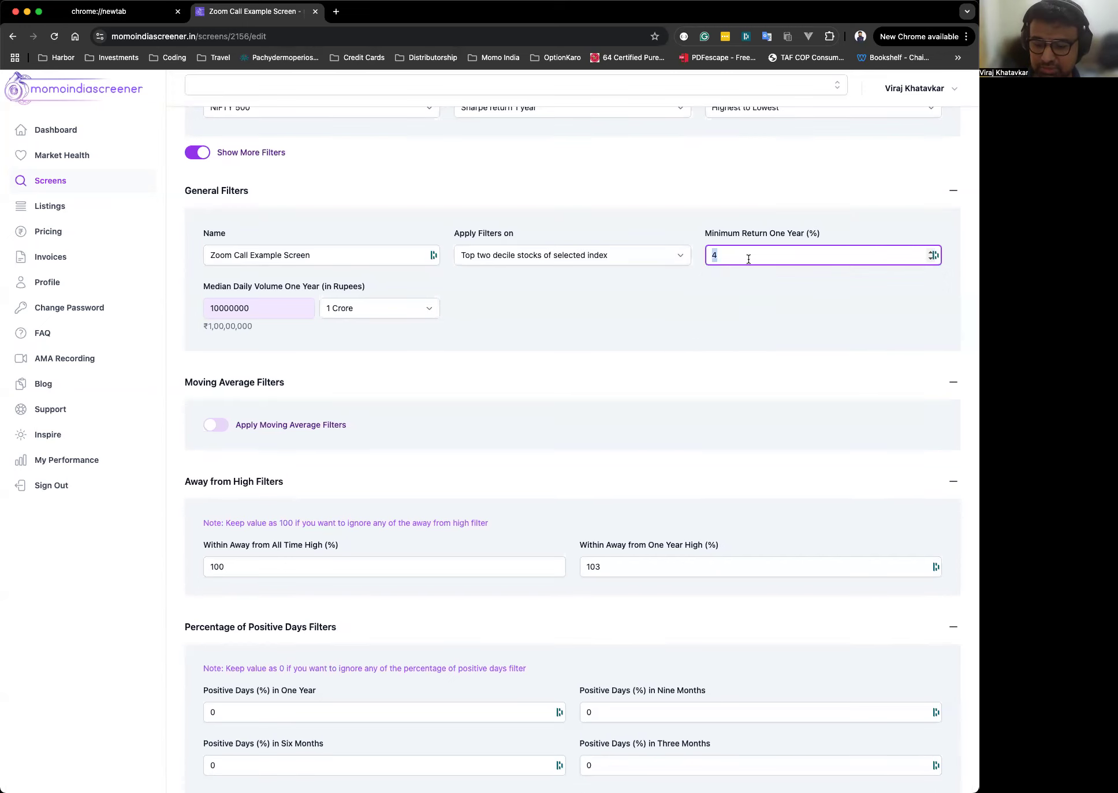
pyautogui.press('BackSpace')
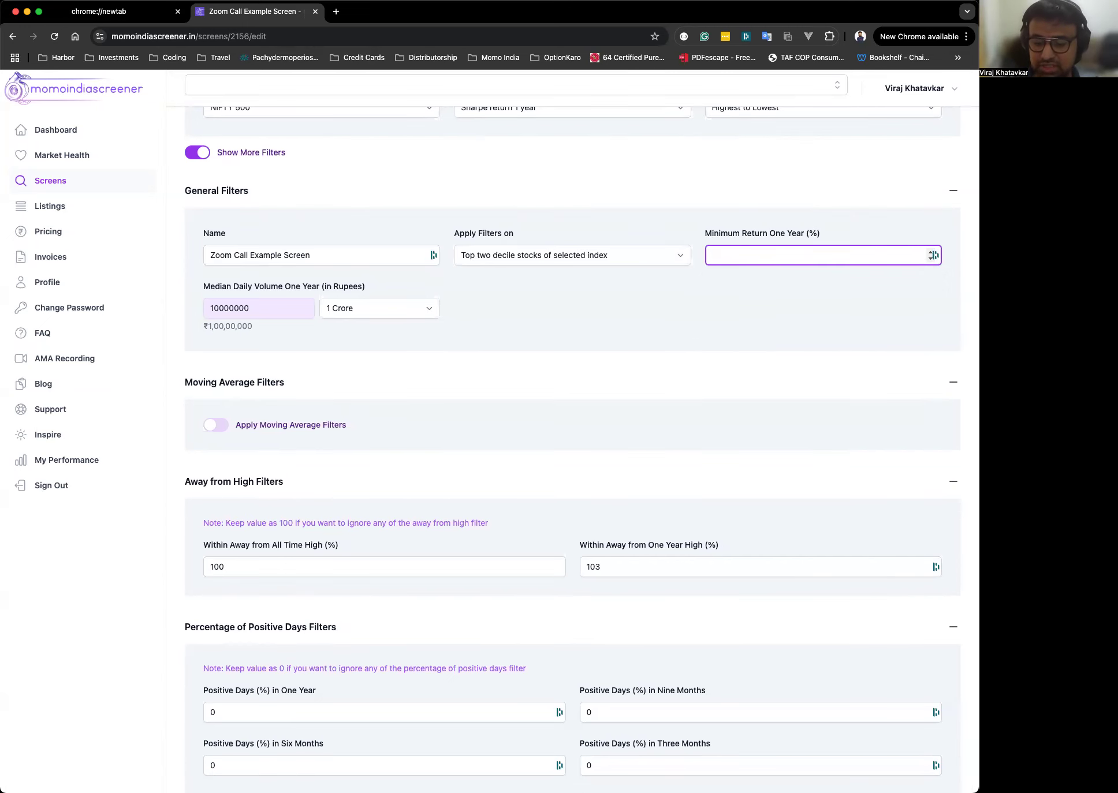
pyautogui.write('-5')
pyautogui.click(775, 300)
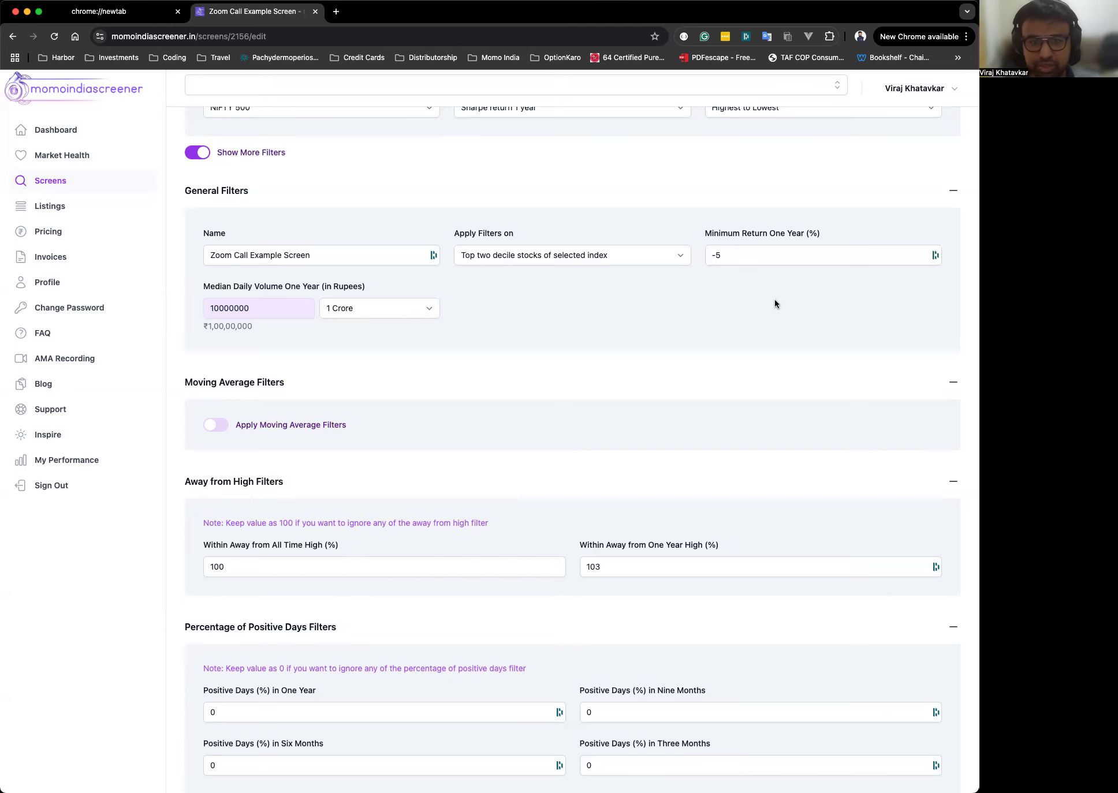
# Try -100 as the Minimum Return One Year (%) value.
pyautogui.click(749, 254)
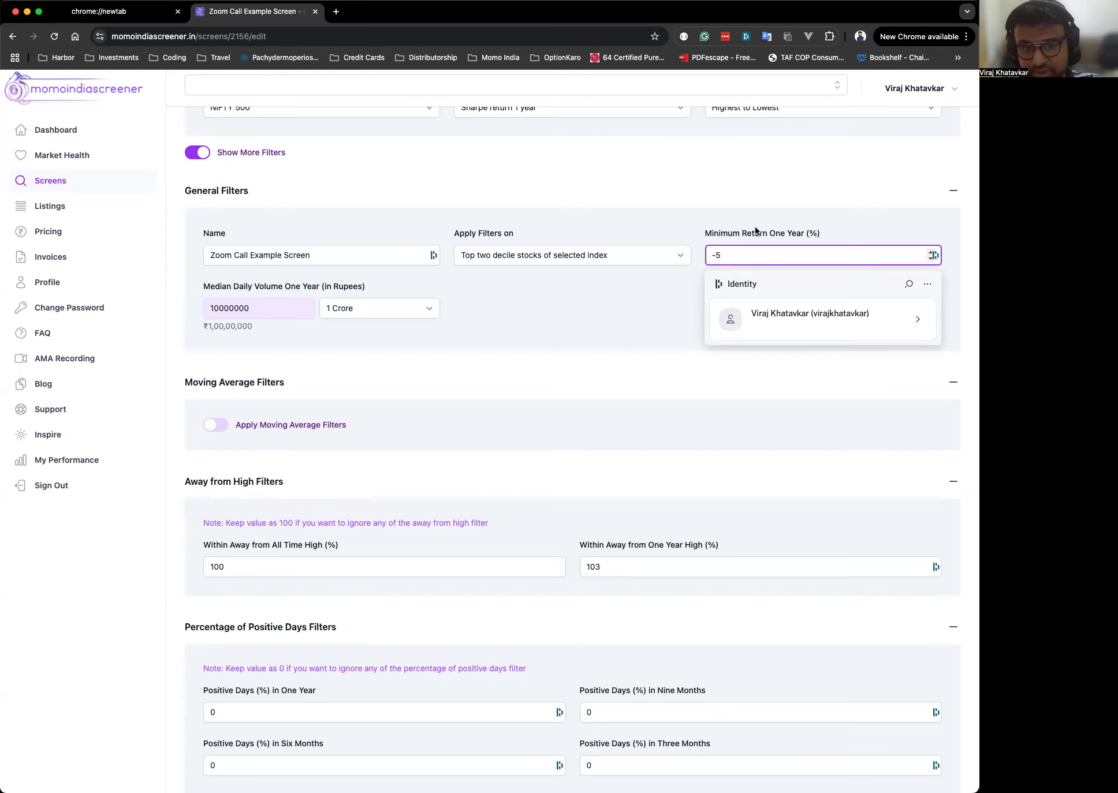
pyautogui.press('BackSpace')
pyautogui.write('100')
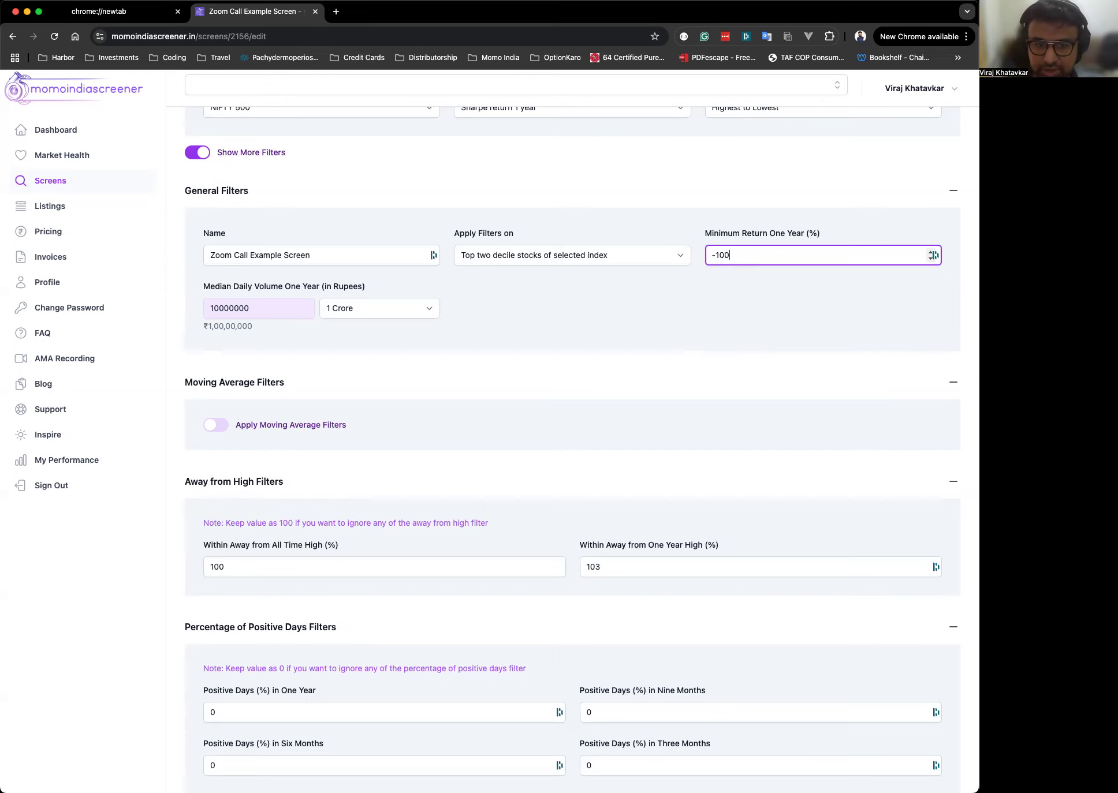
pyautogui.click(721, 317)
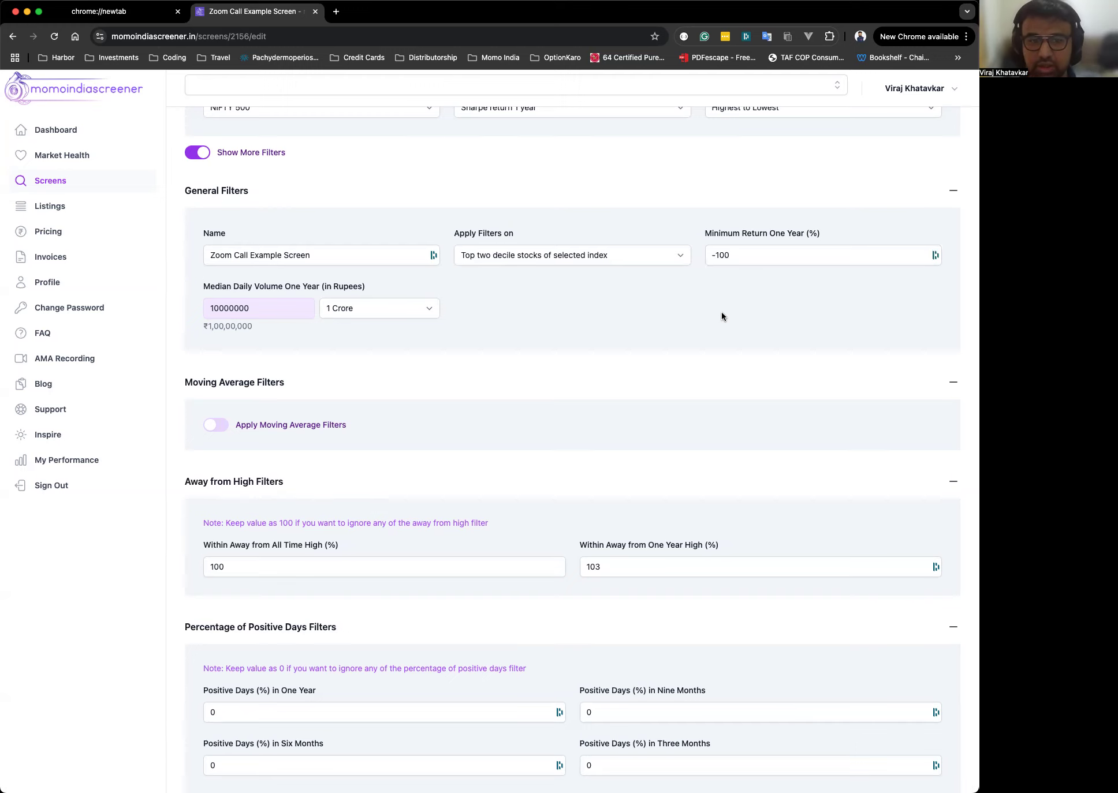
# Set Minimum Return One Year (%) to 6.50.
pyautogui.click(788, 257)
pyautogui.moveTo(771, 254); pyautogui.dragTo(662, 250)
pyautogui.click(776, 253)
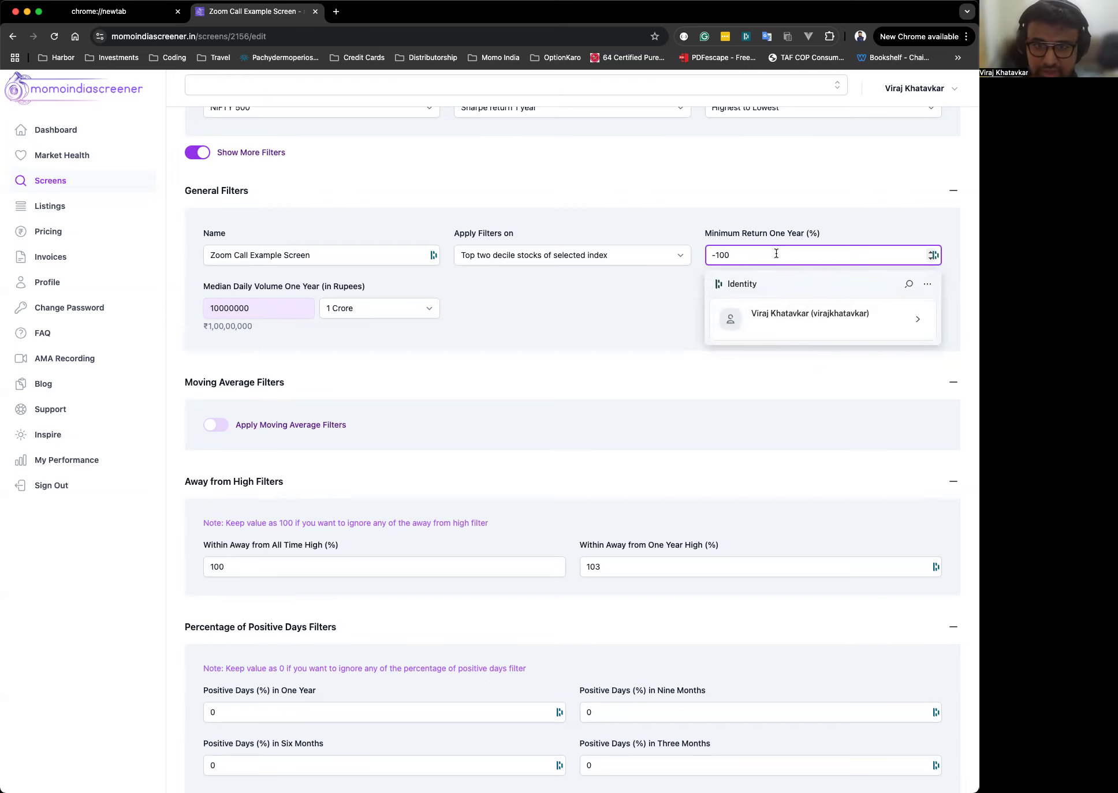
pyautogui.press('super+a')
pyautogui.write('6.')
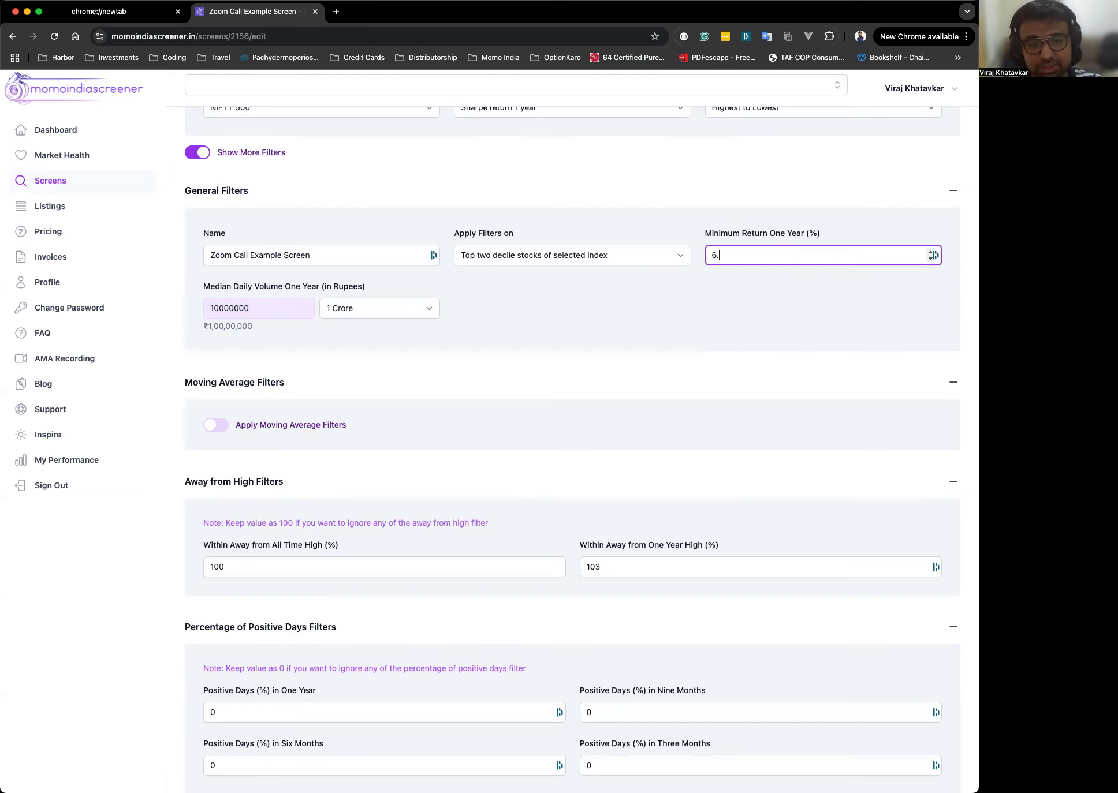
pyautogui.write('50')
pyautogui.click(777, 296)
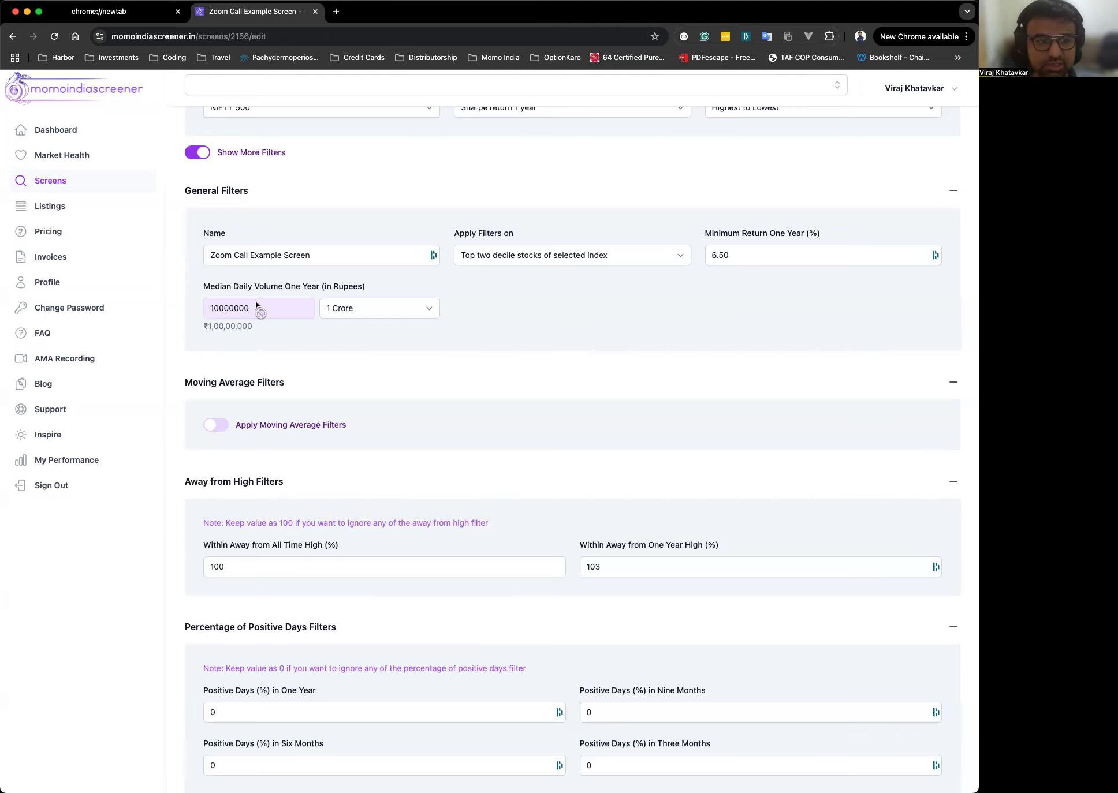
# Try 10 Lakh and then 50 Lakh as the Median Daily Volume One Year preset.
pyautogui.click(358, 309)
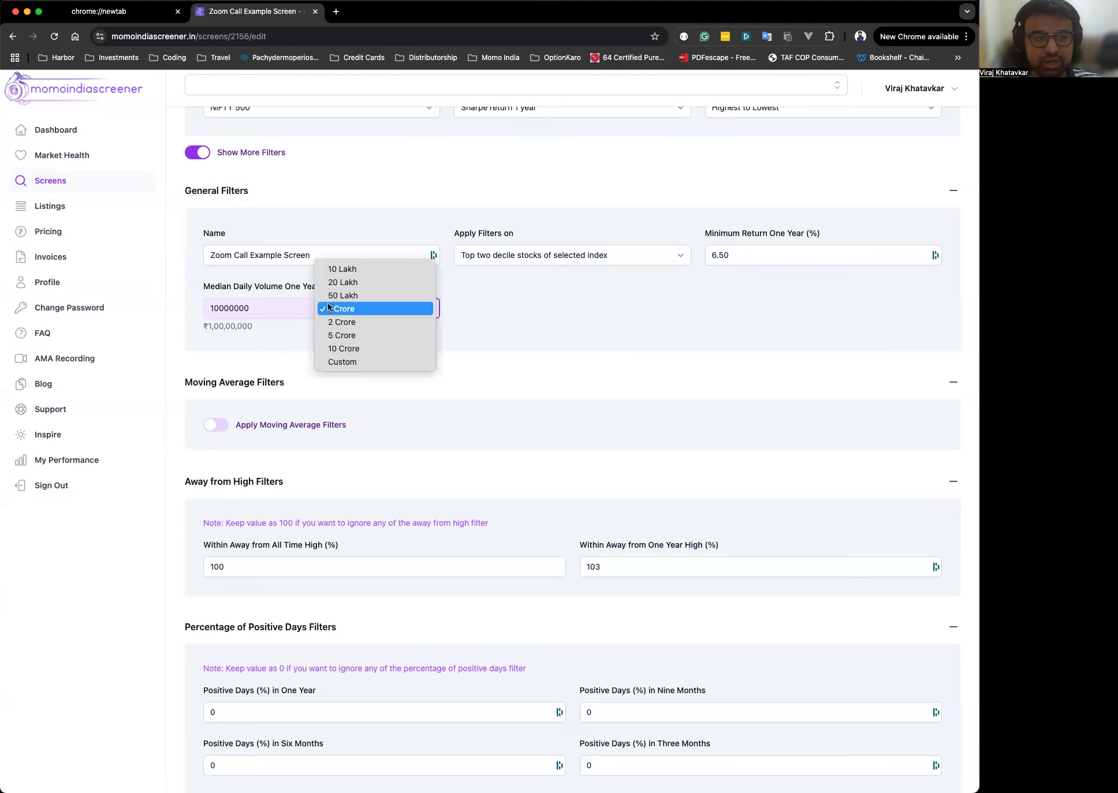
pyautogui.click(549, 324)
pyautogui.click(532, 322)
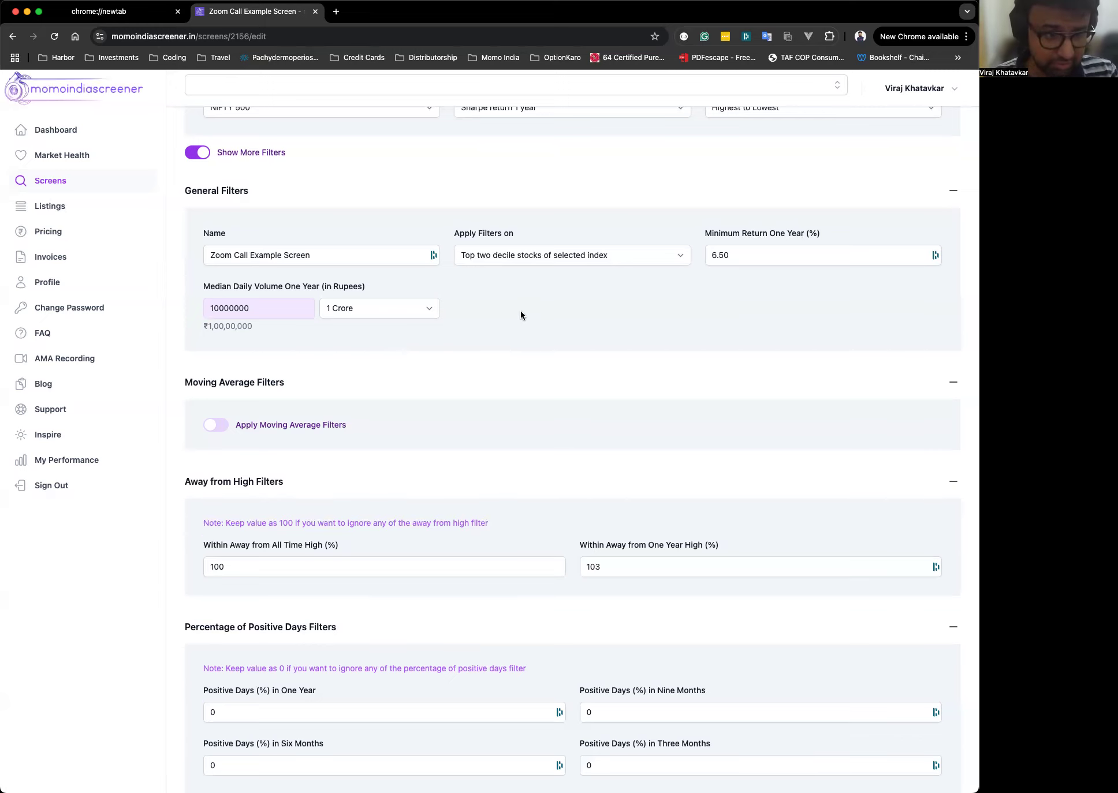
pyautogui.click(417, 309)
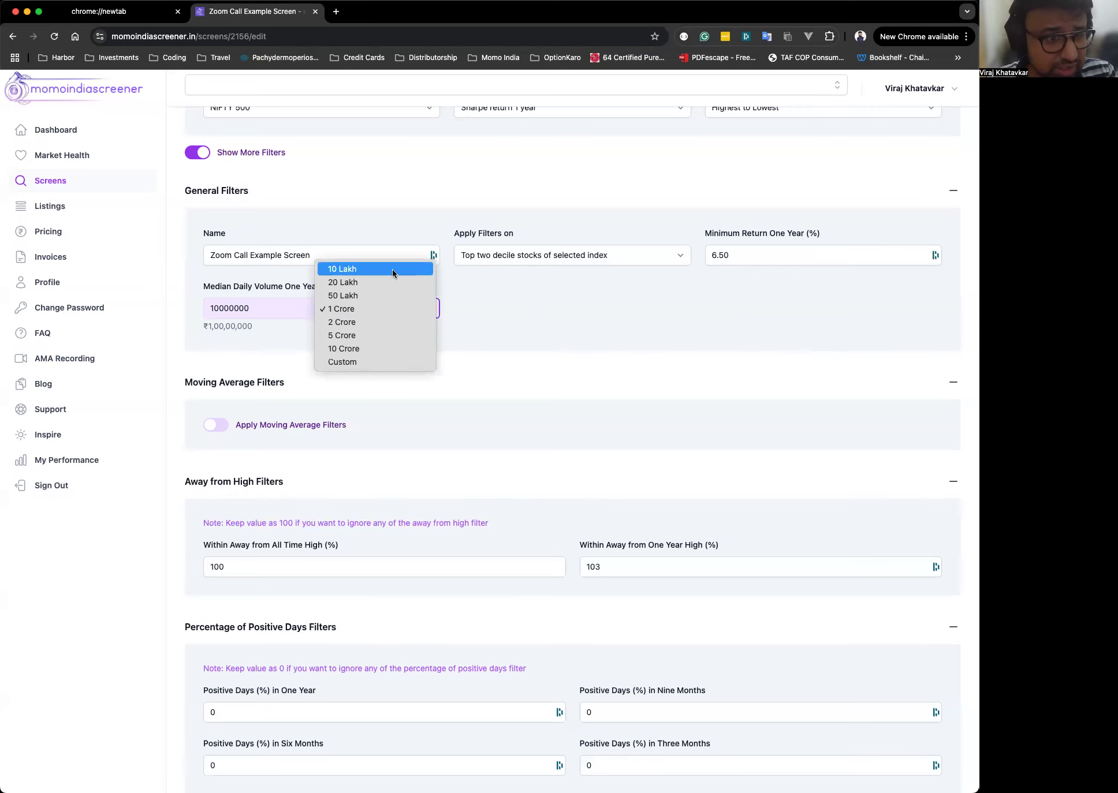
pyautogui.press('Return')
pyautogui.click(378, 307)
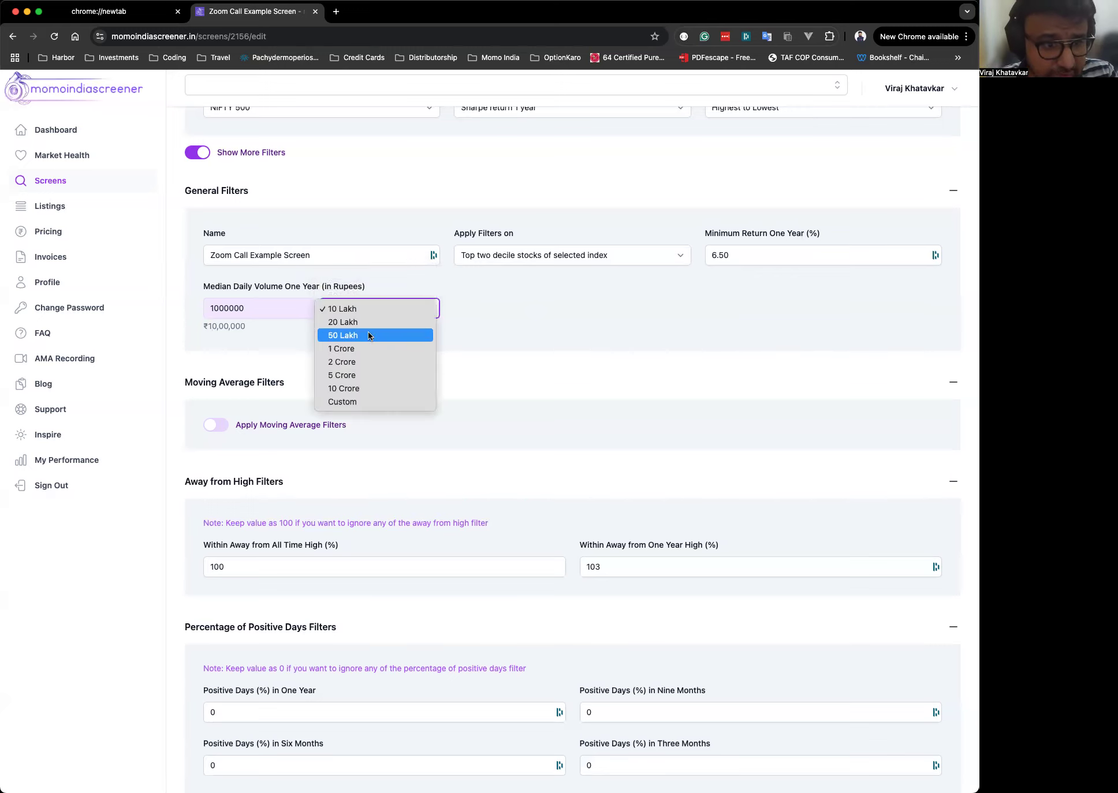
pyautogui.click(368, 332)
# Choose the Custom volume option and enter 2523369 as Median Daily Volume One Year (in Rupees).
pyautogui.click(385, 306)
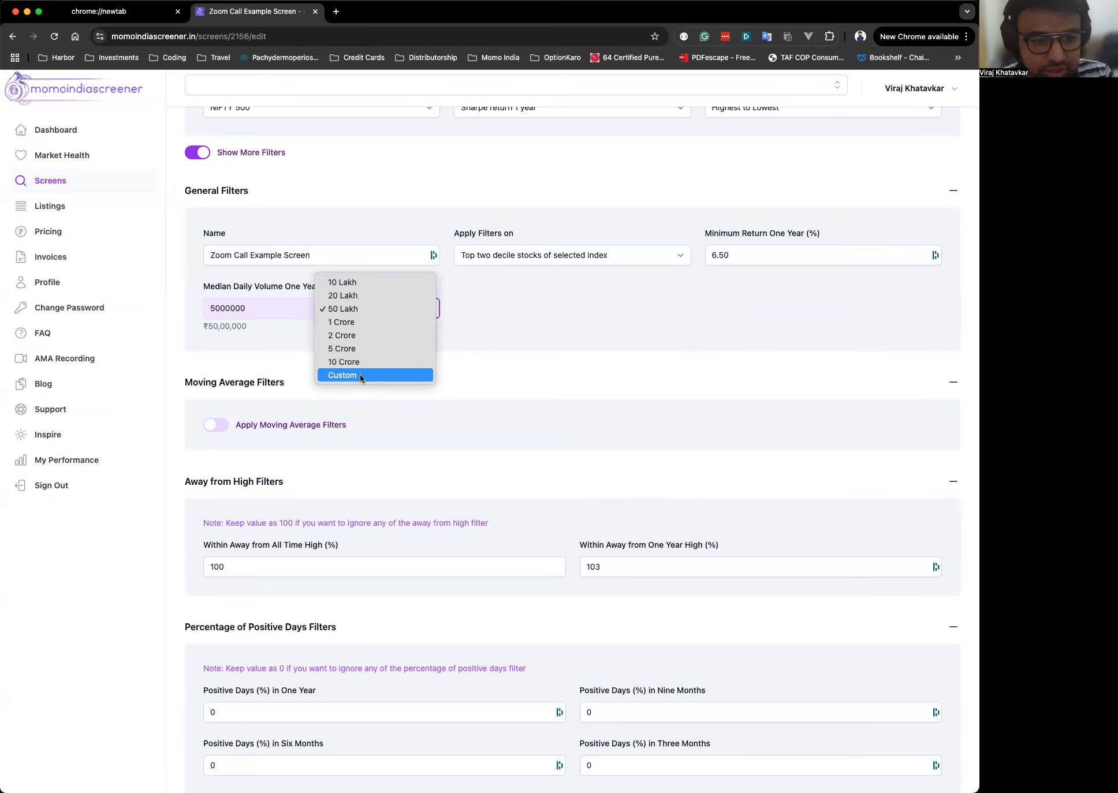
pyautogui.click(359, 375)
pyautogui.click(349, 315)
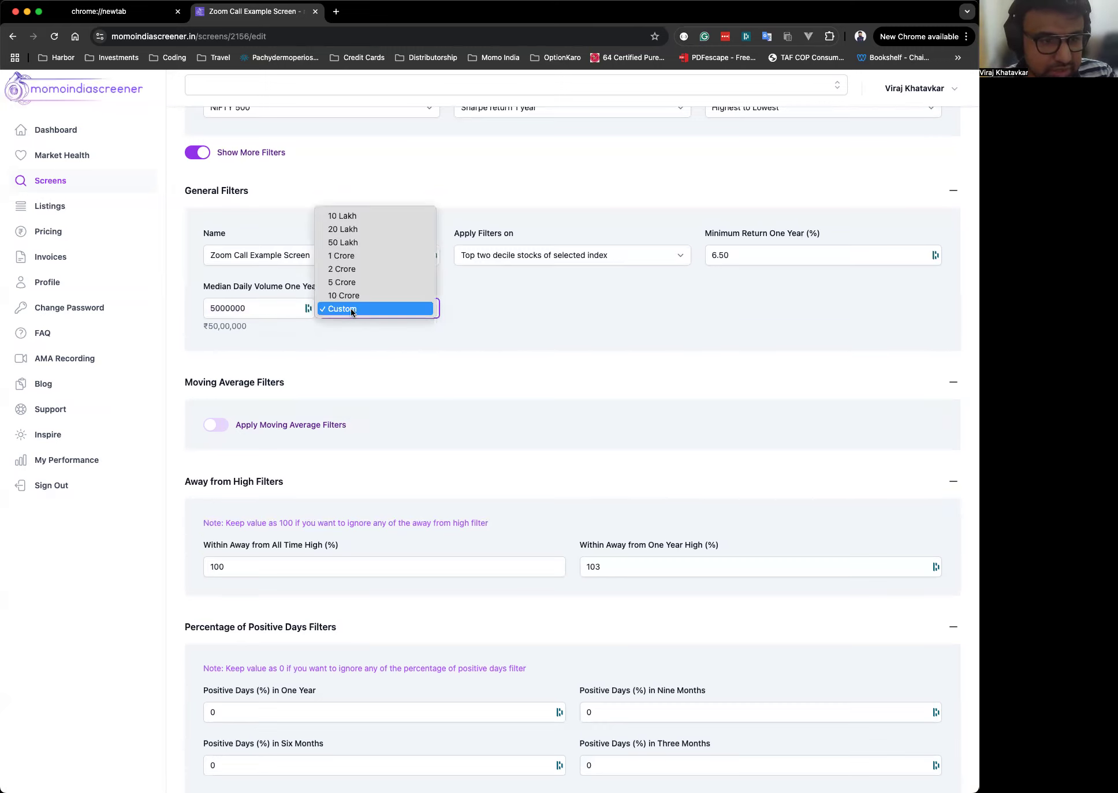
pyautogui.click(351, 308)
pyautogui.click(264, 308)
pyautogui.doubleClick(265, 307)
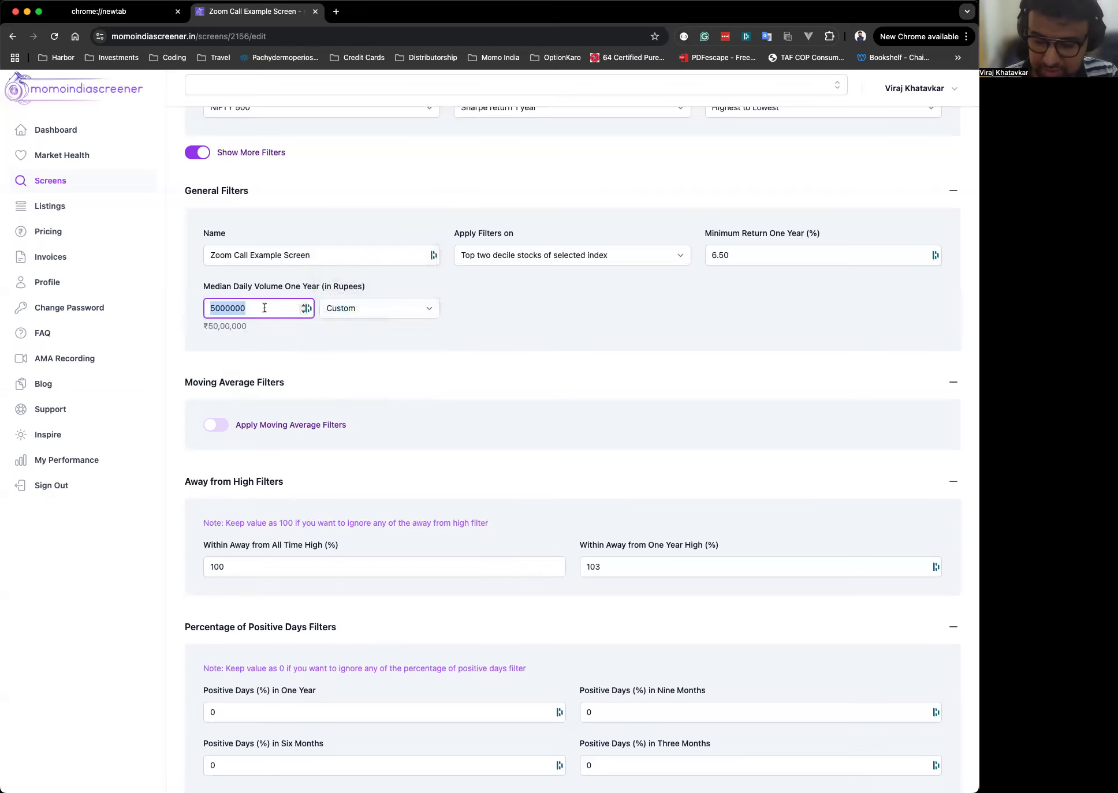
pyautogui.write('2523')
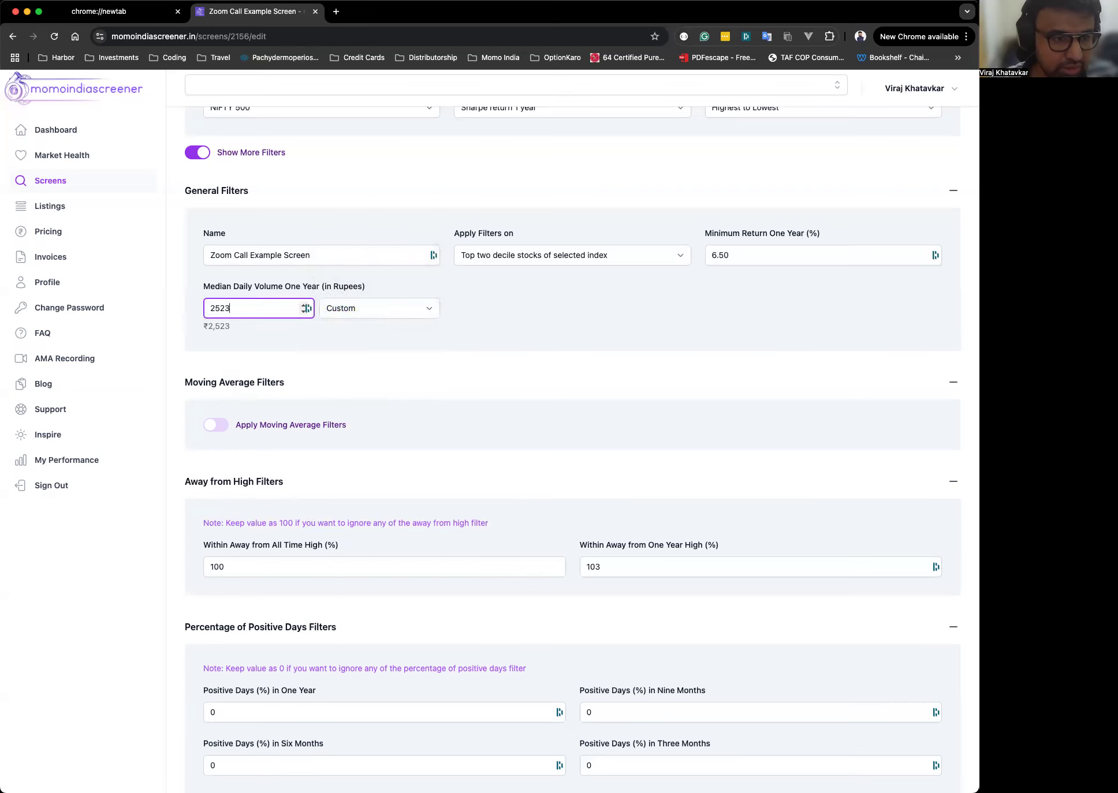
pyautogui.write('369')
# Set the Median Daily Volume One Year preset to 1 Crore.
pyautogui.click(361, 343)
pyautogui.click(273, 305)
pyautogui.click(514, 280)
pyautogui.click(363, 305)
pyautogui.click(451, 308)
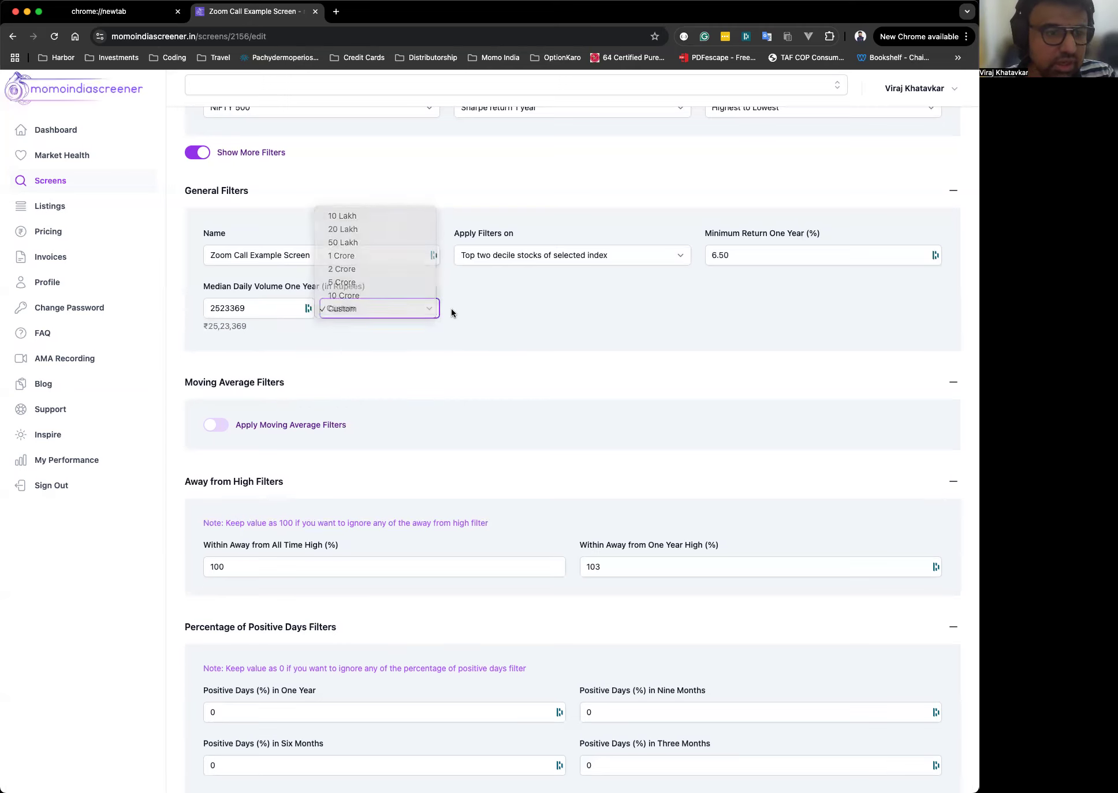
pyautogui.click(378, 309)
pyautogui.click(351, 255)
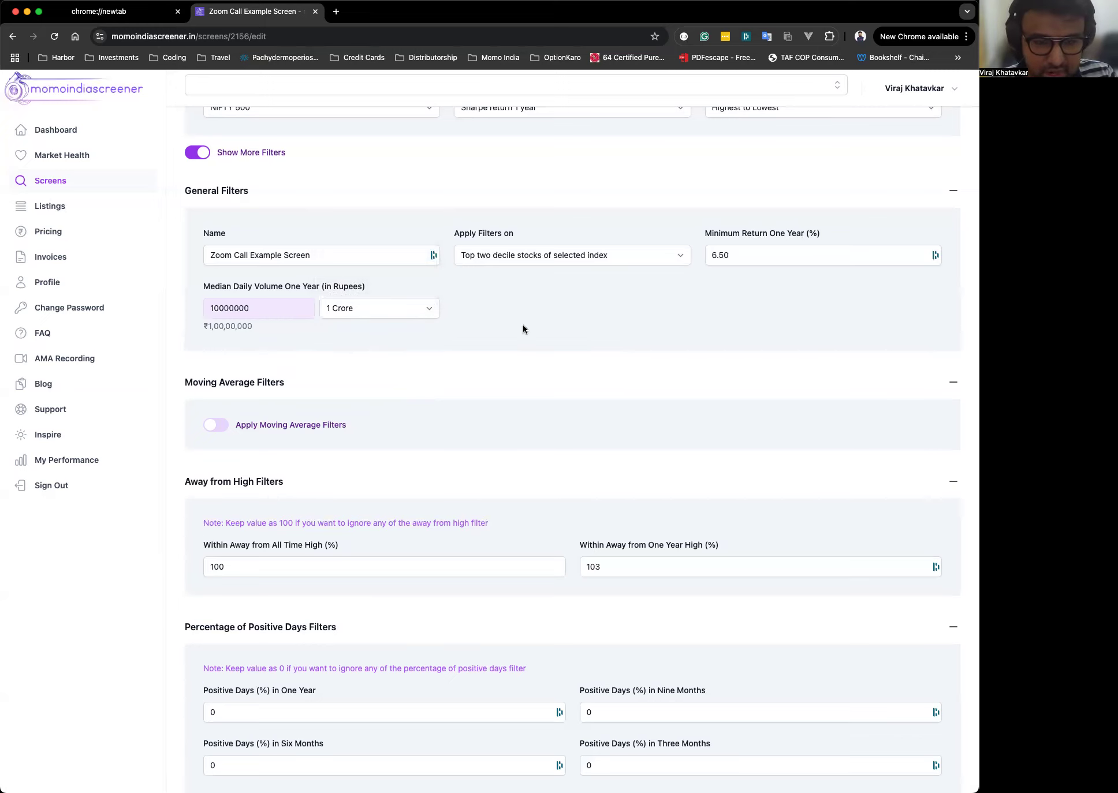
# Switch on Apply Moving Average Filters.
pyautogui.scroll(-2, 523, 328)
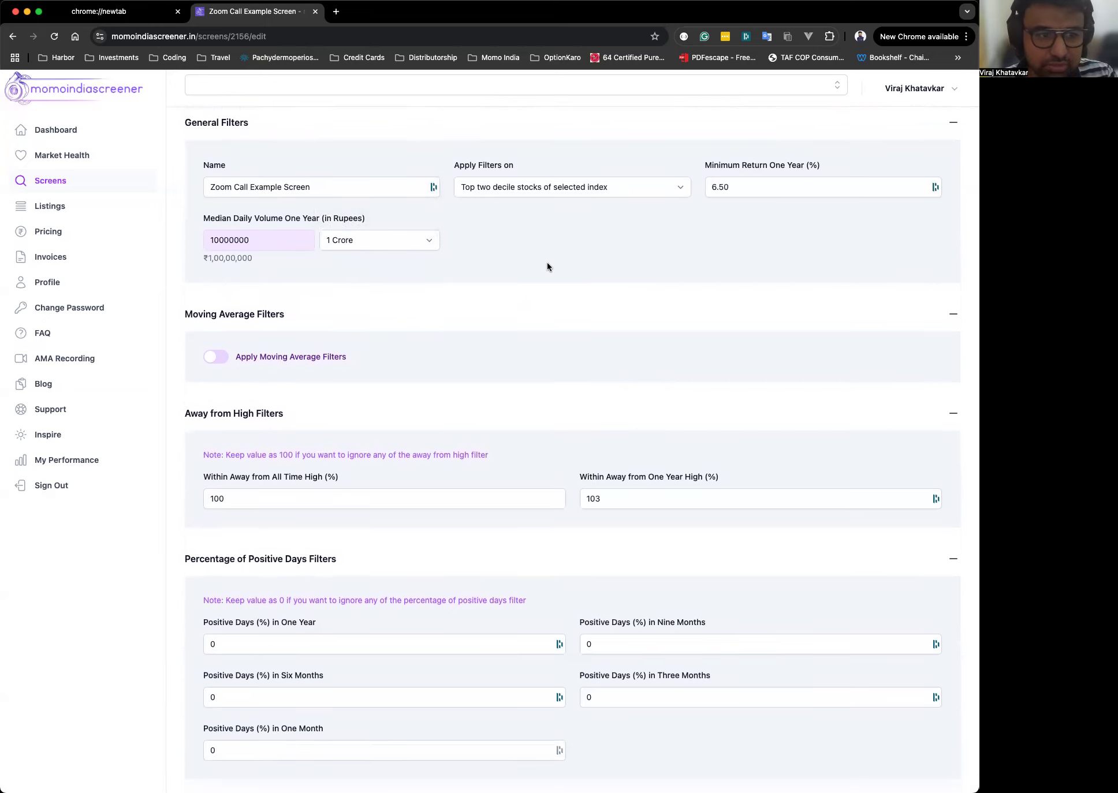
pyautogui.scroll(-3, 546, 263)
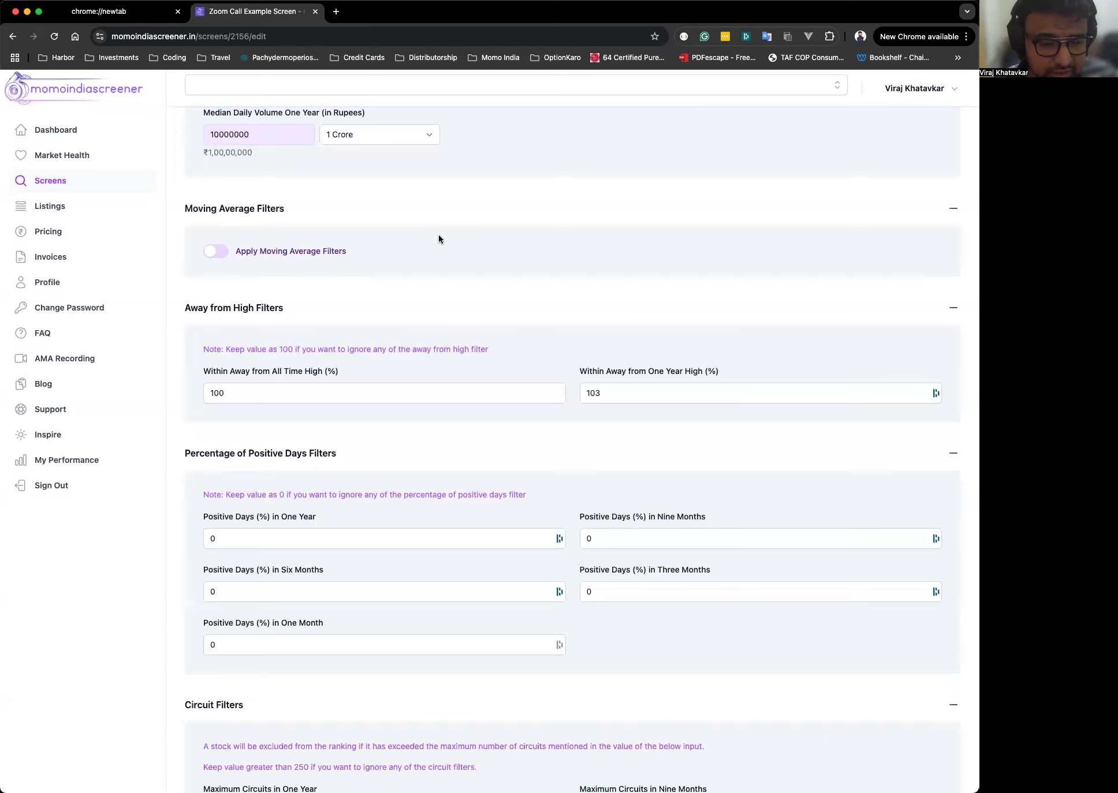
pyautogui.click(219, 251)
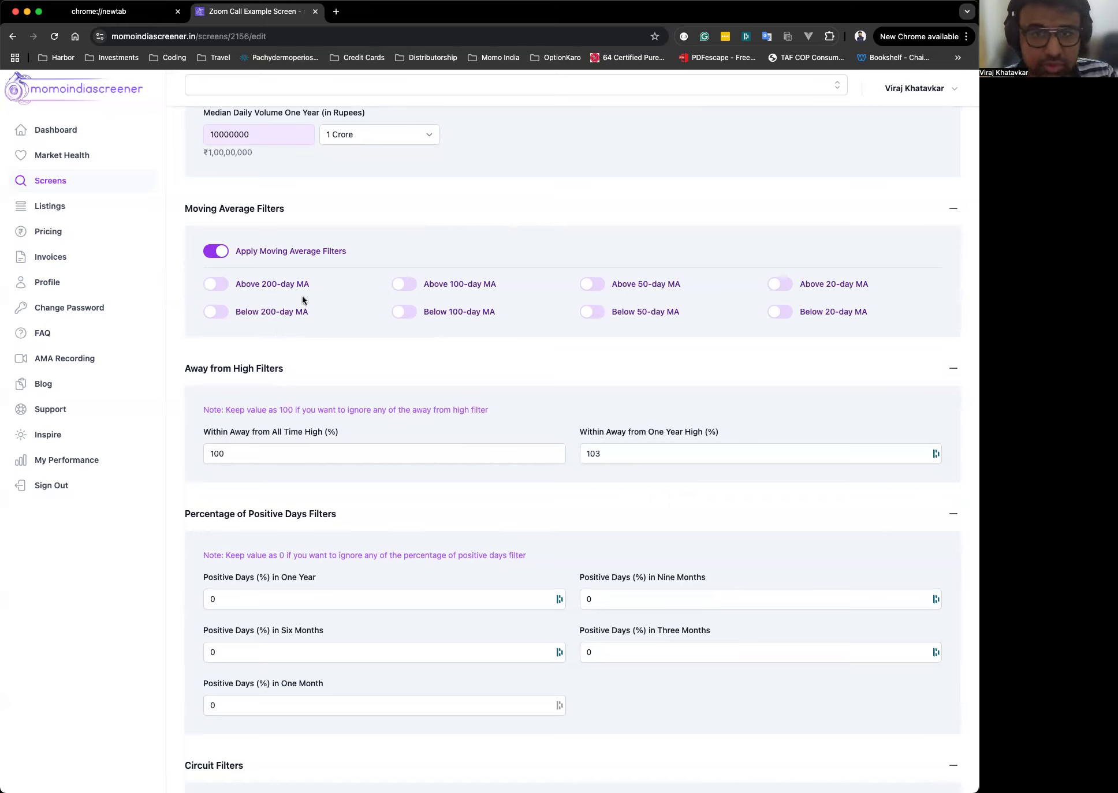
# Try switching on Above 200-day MA and Above 100-day MA, then switch both off.
pyautogui.click(210, 288)
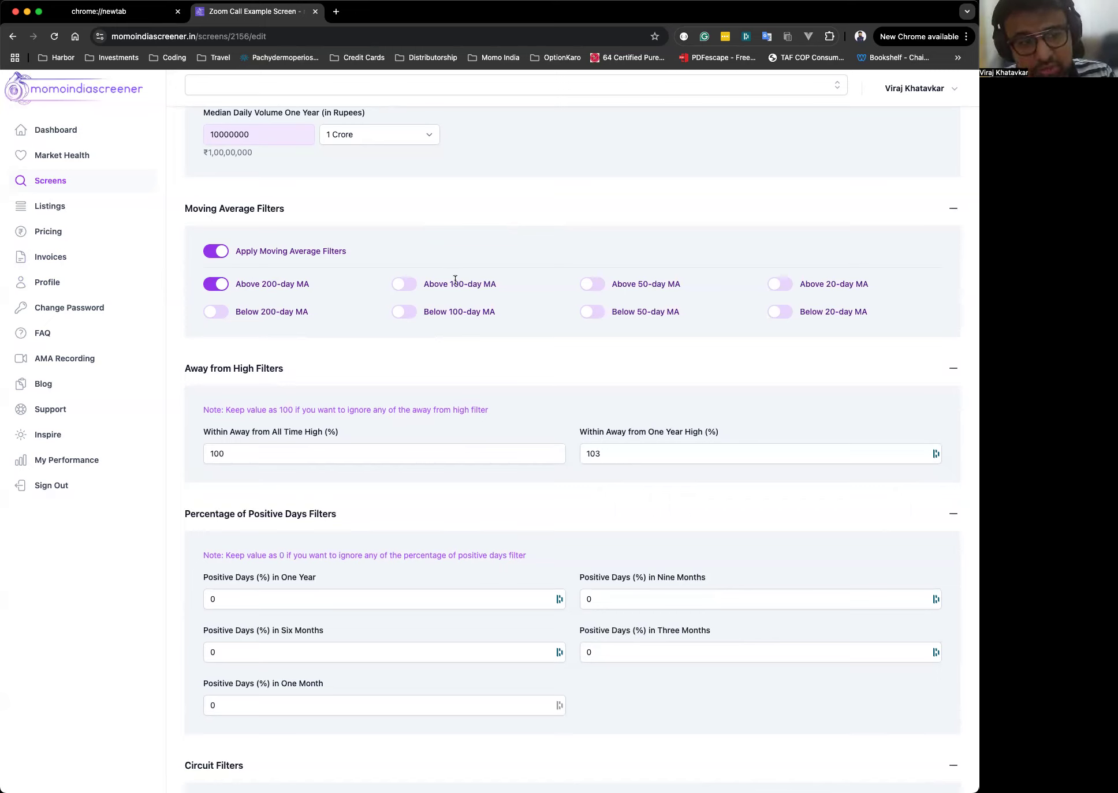
pyautogui.click(403, 285)
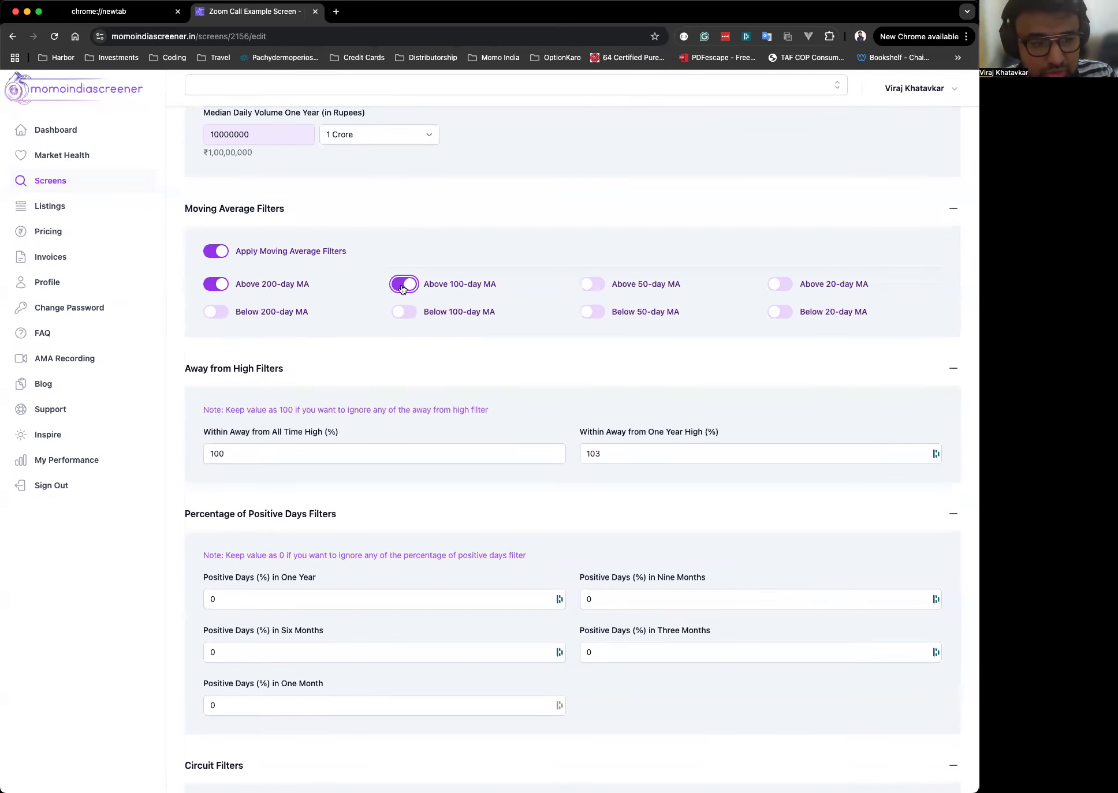
pyautogui.click(219, 285)
pyautogui.click(541, 244)
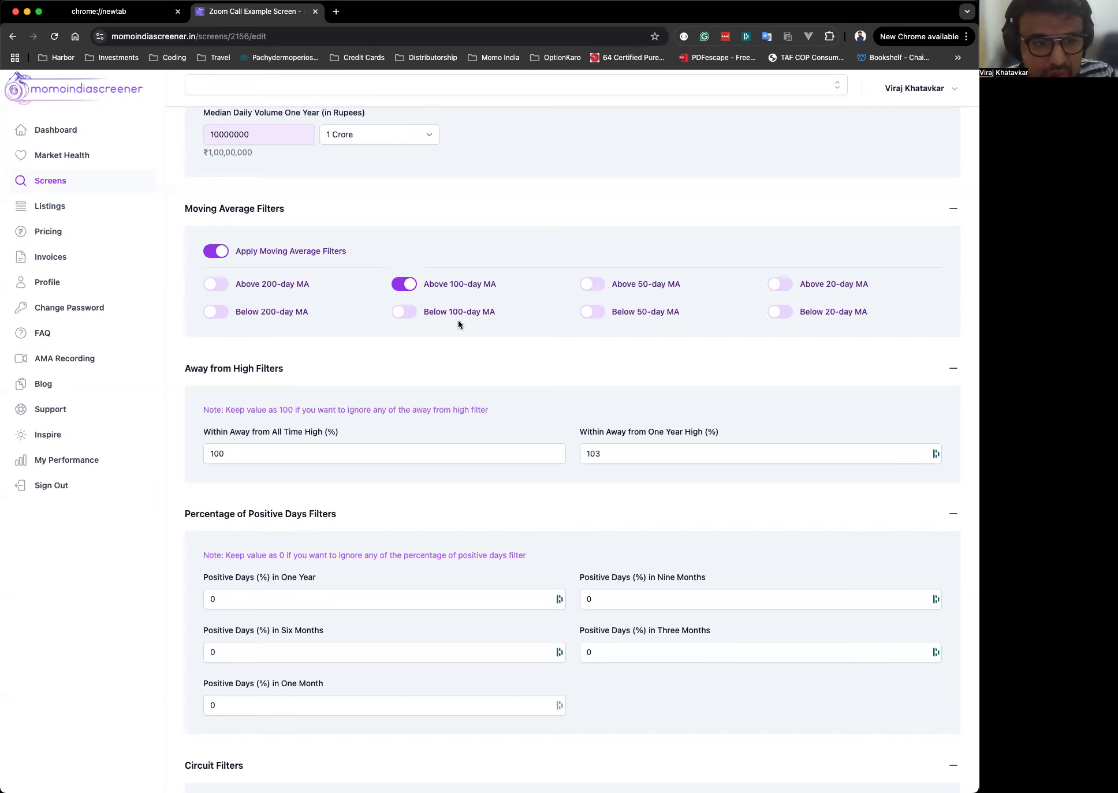
pyautogui.click(411, 287)
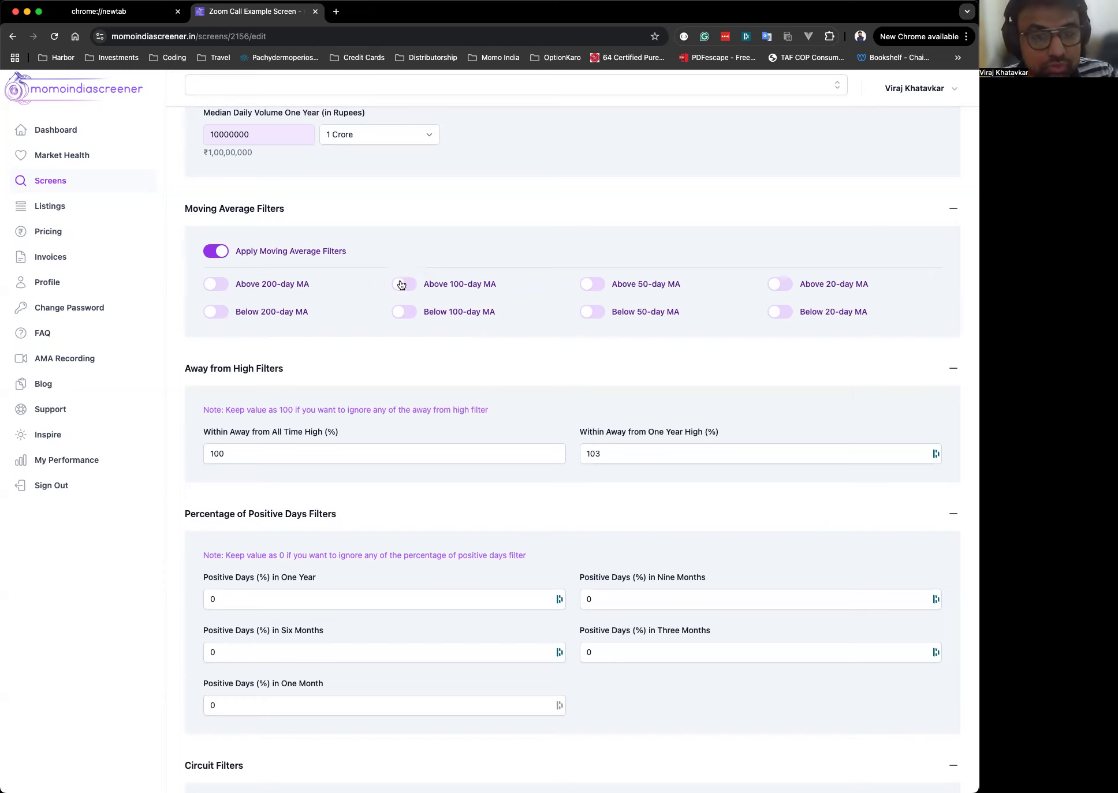
# Switch on Below 50-day MA, toggling Below 200-day MA on and off along the way.
pyautogui.click(220, 312)
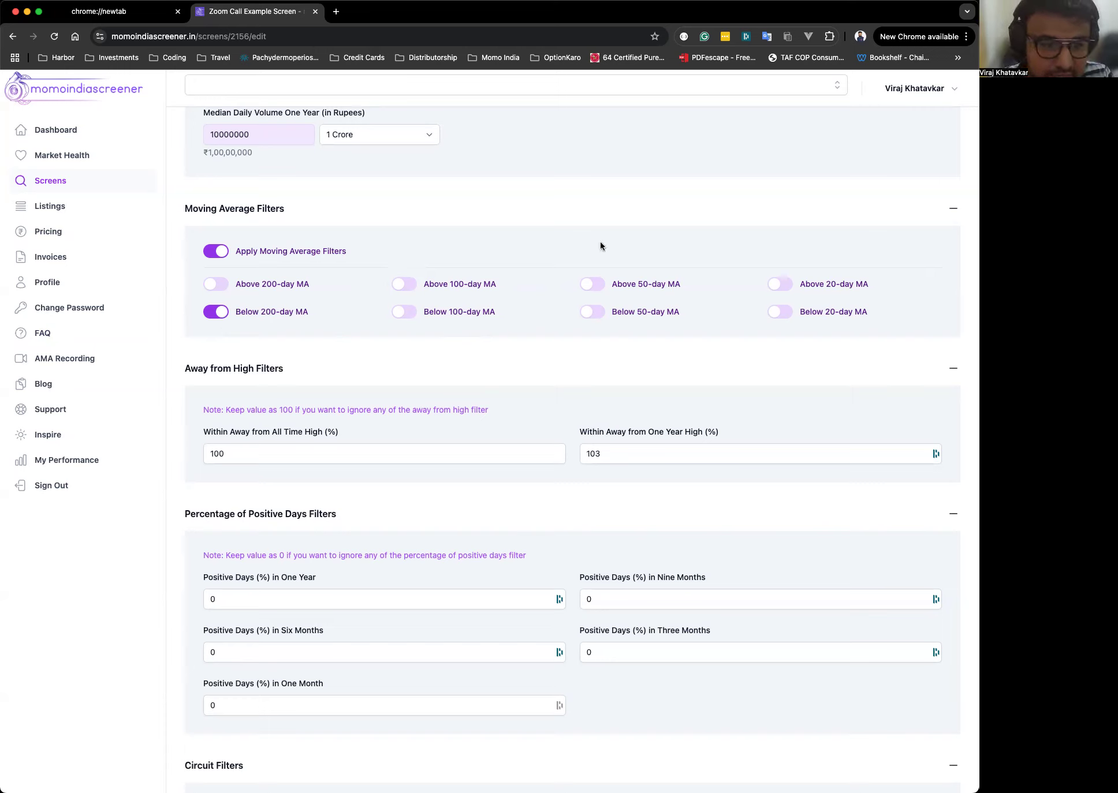
pyautogui.click(599, 315)
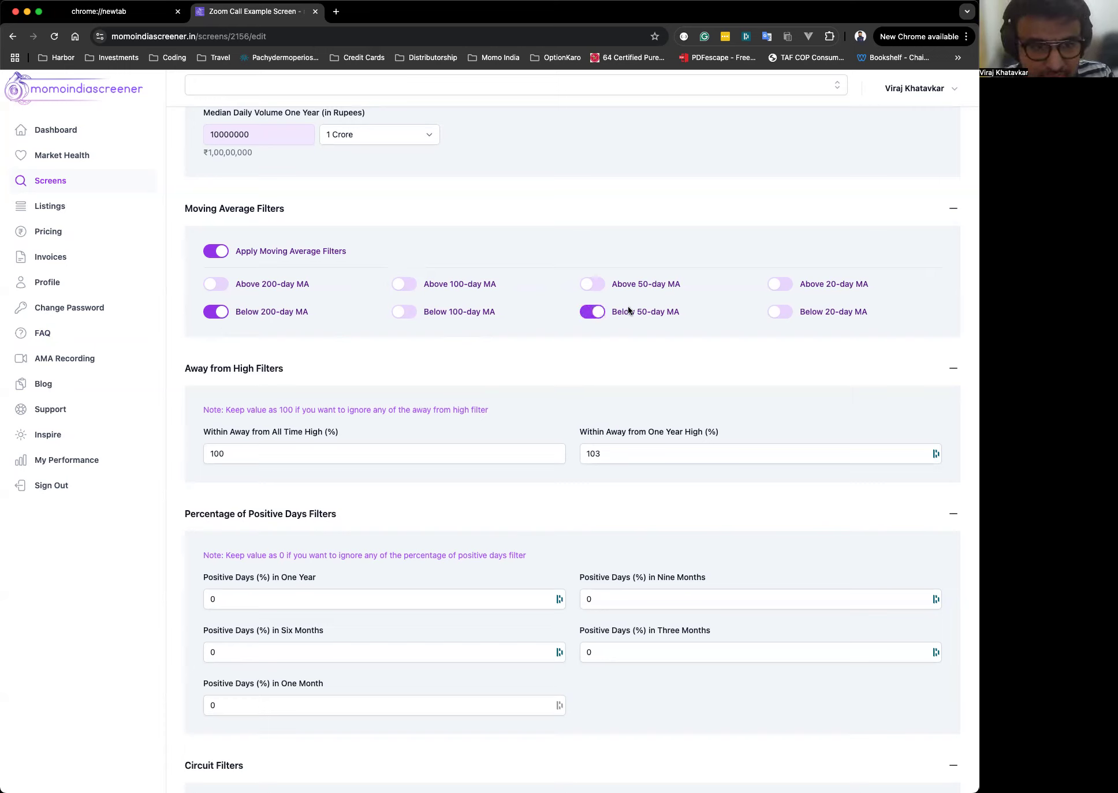
pyautogui.click(222, 312)
pyautogui.click(593, 312)
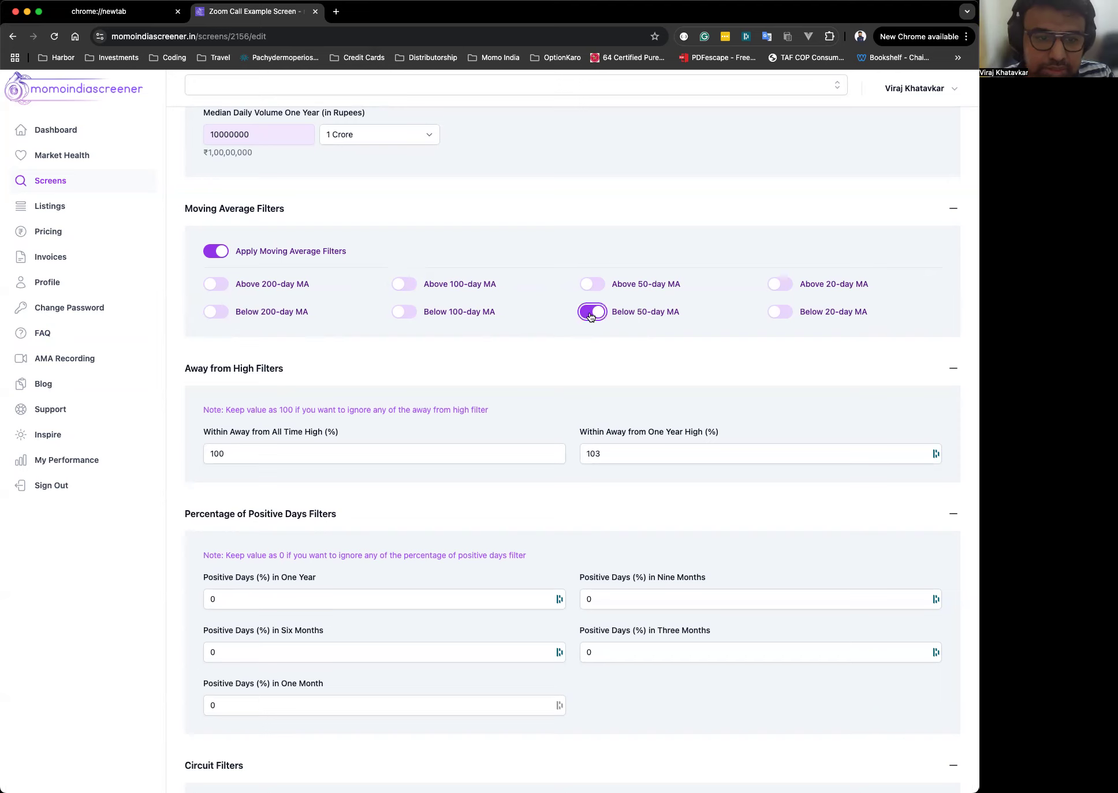
# Set Apply Filters on to All stocks of selected index, trying Top decile stocks of selected index along the way.
pyautogui.scroll(1, 606, 291)
pyautogui.scroll(5, 518, 357)
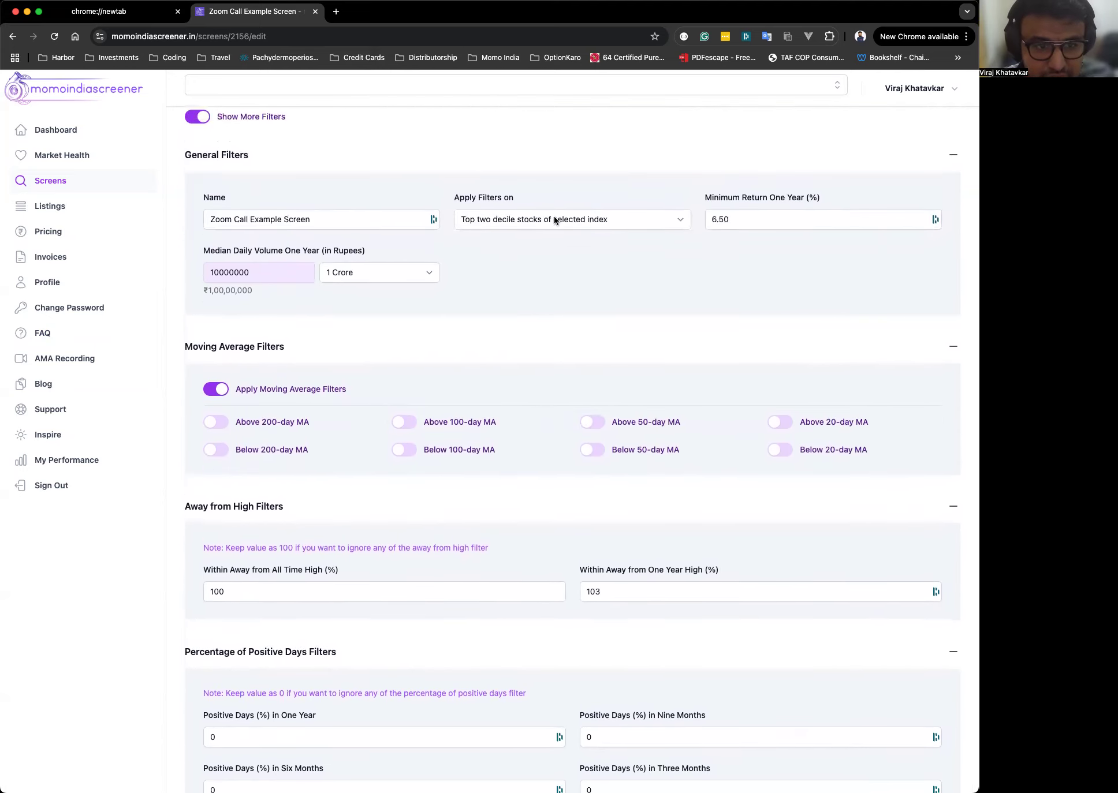
pyautogui.click(539, 218)
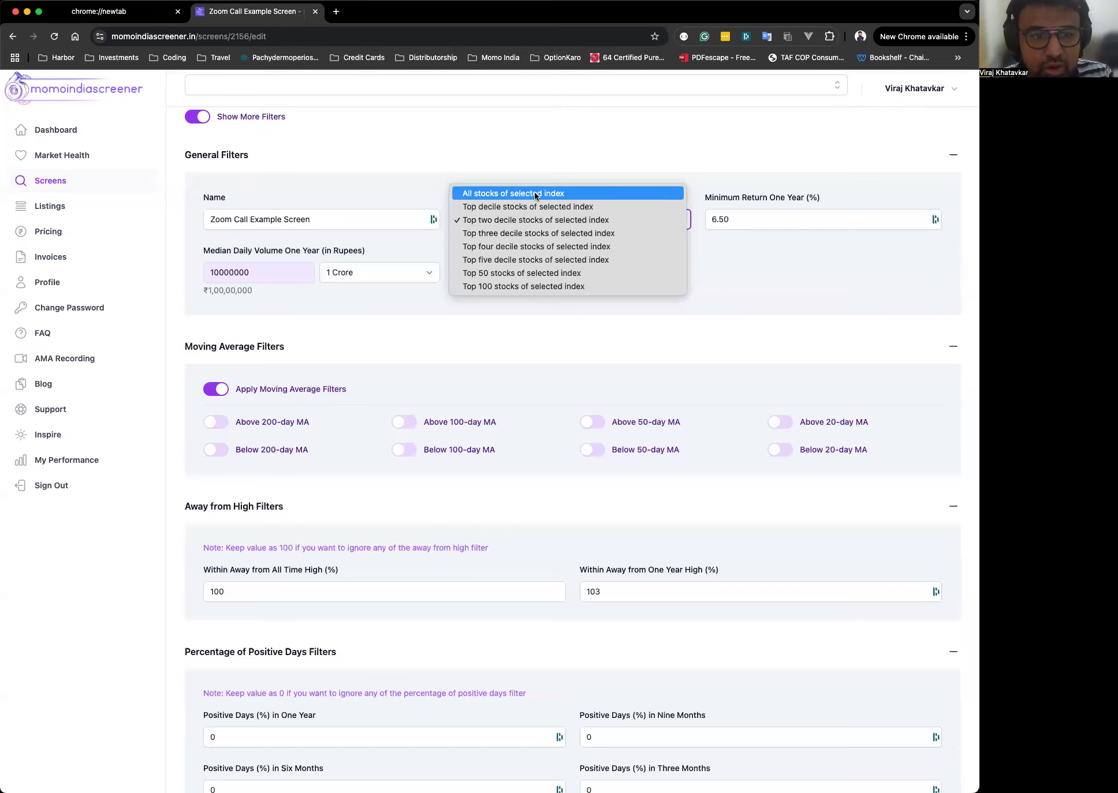
pyautogui.click(536, 194)
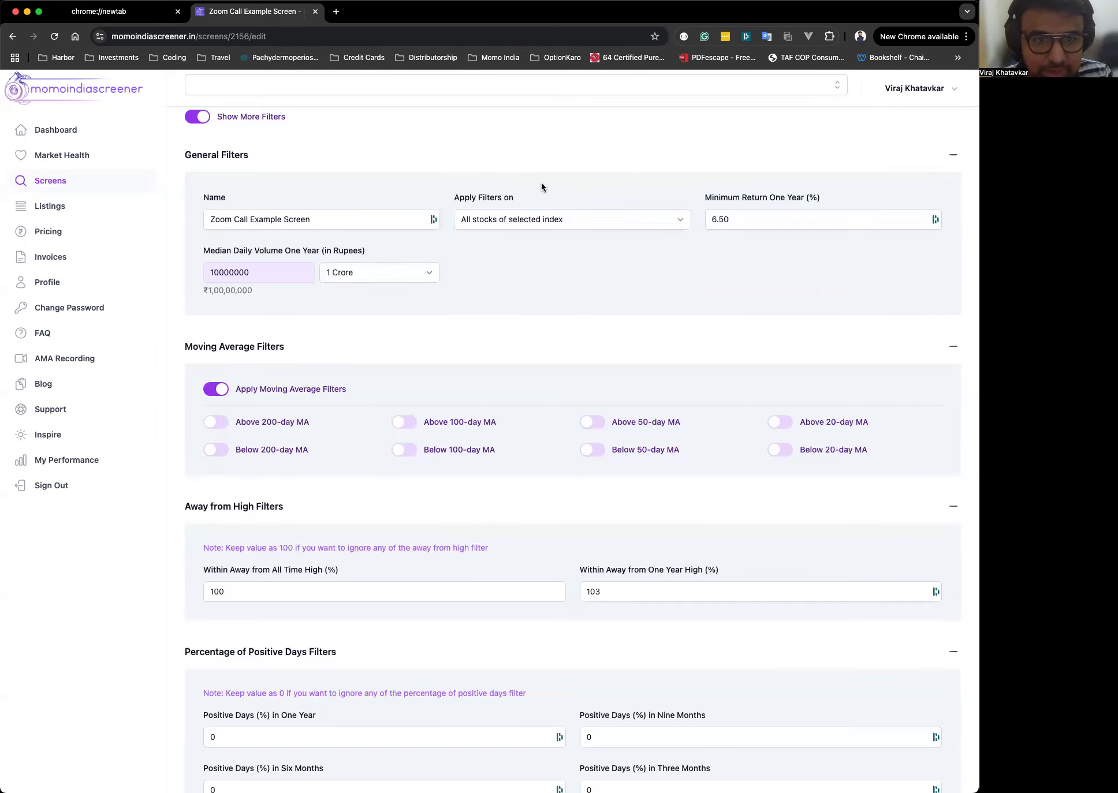
pyautogui.click(532, 222)
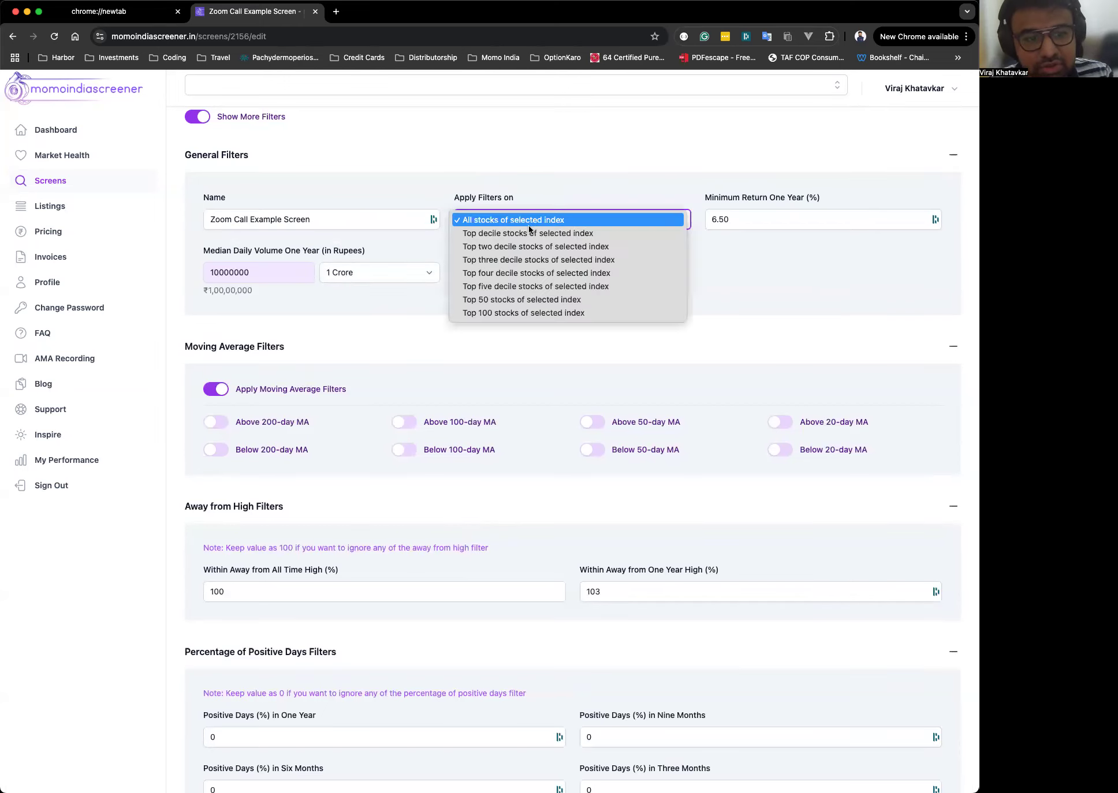
pyautogui.click(526, 233)
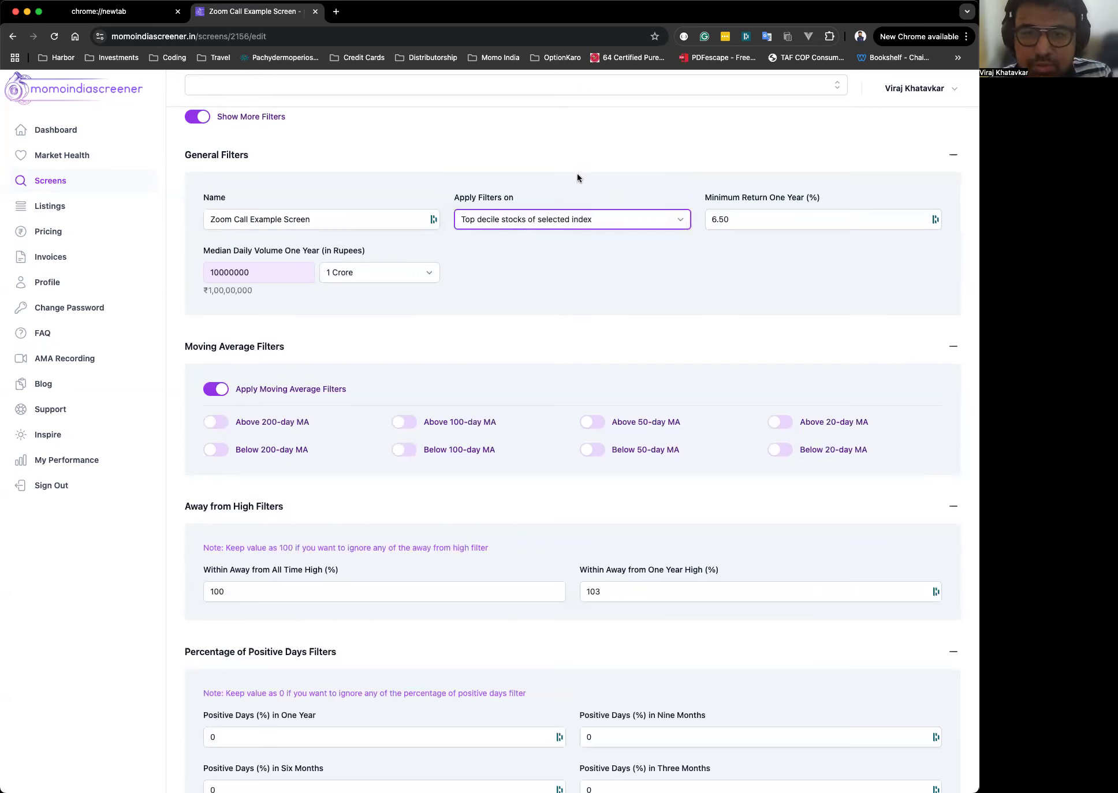
pyautogui.click(542, 221)
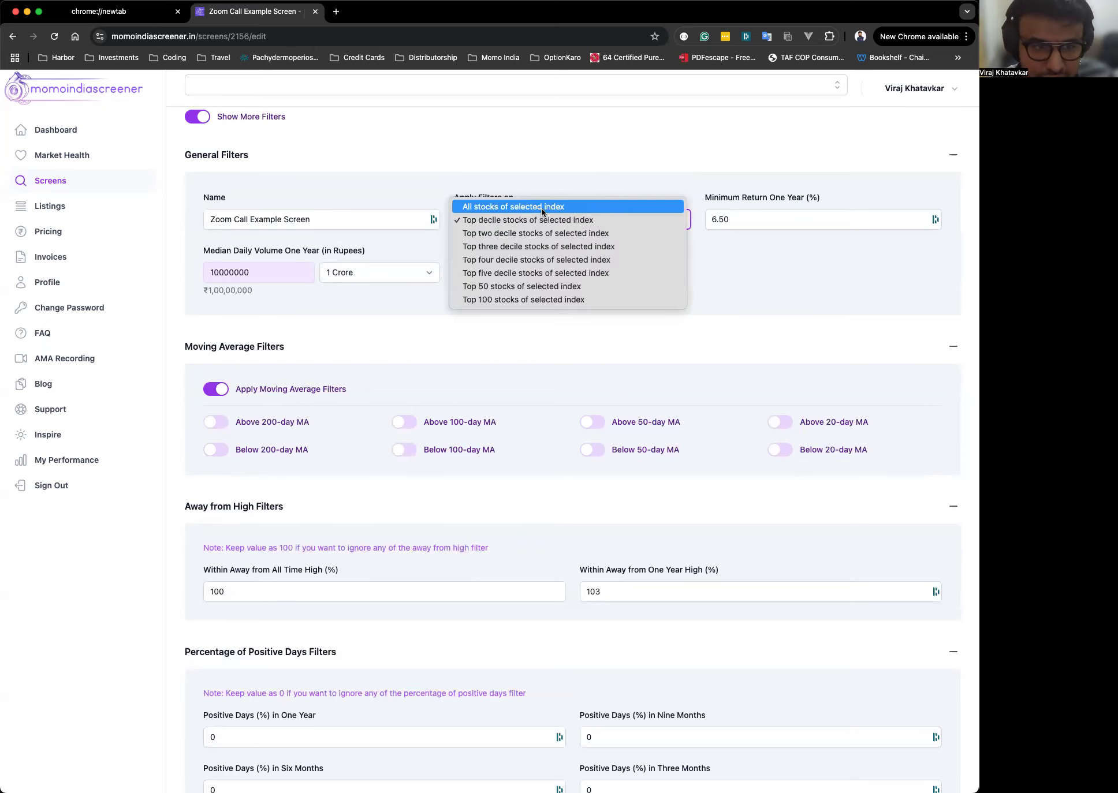
pyautogui.click(568, 346)
# Set Within Away from One Year High (%) to 100.
pyautogui.scroll(-2, 568, 344)
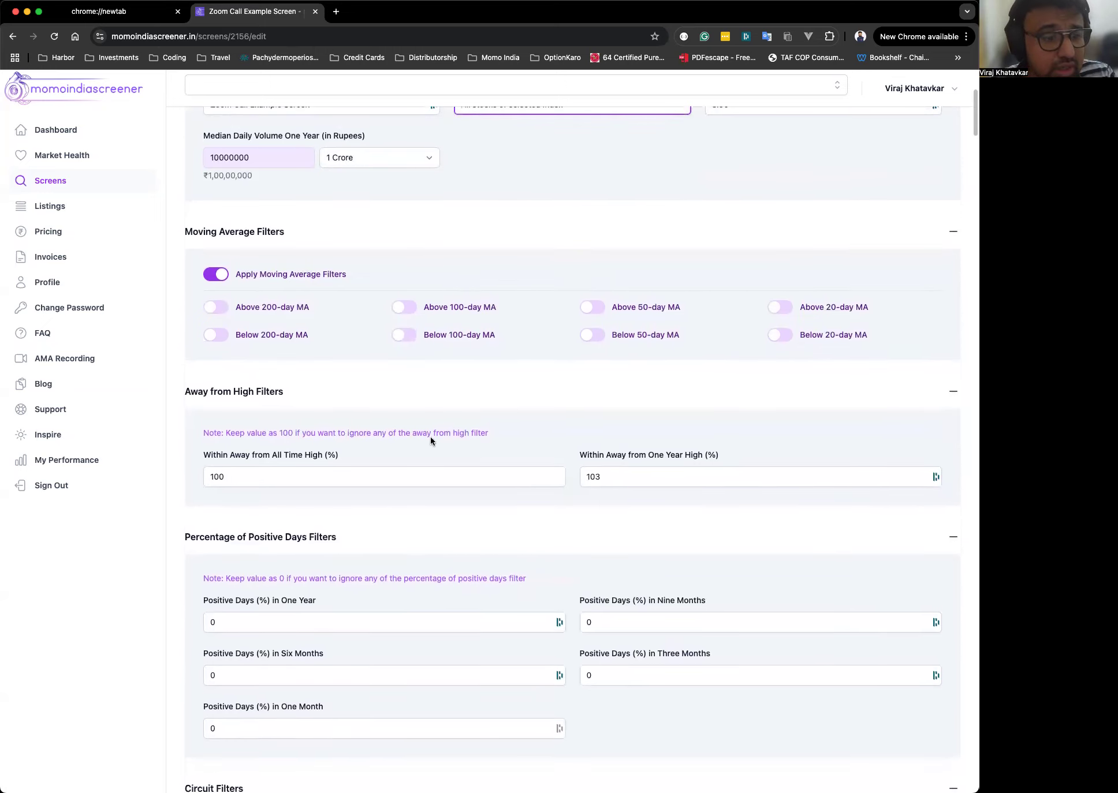
pyautogui.scroll(-1, 431, 438)
pyautogui.click(370, 398)
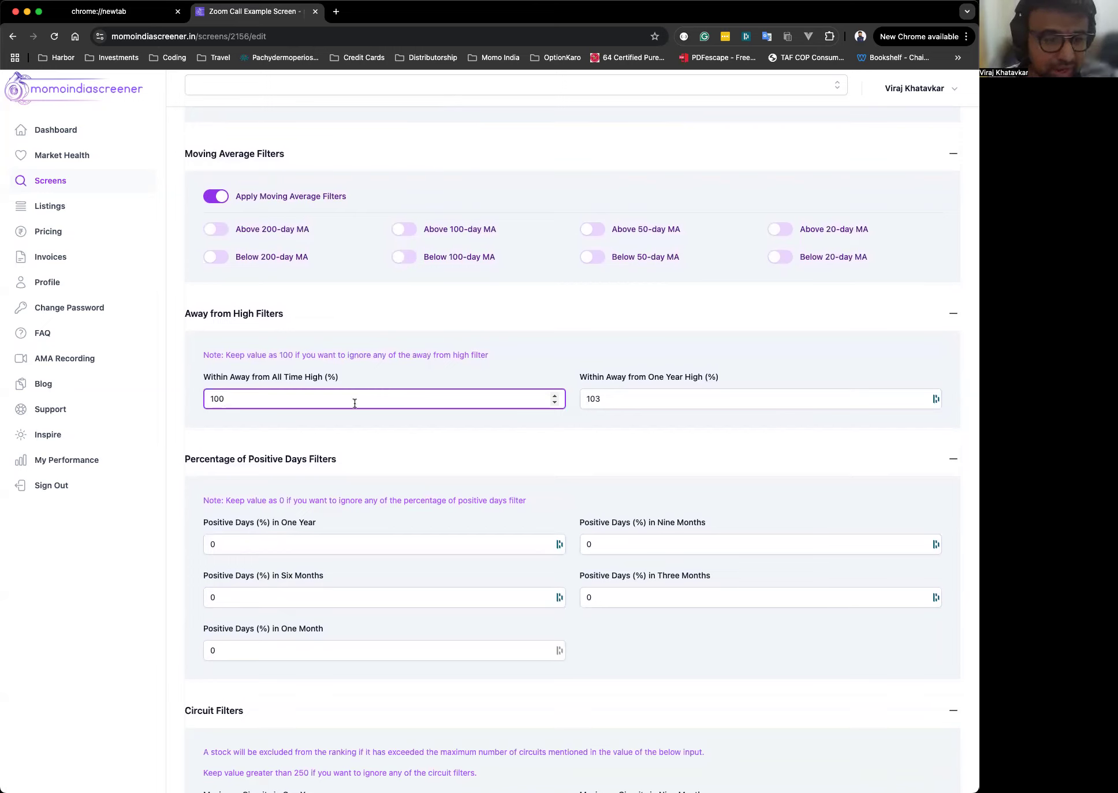
pyautogui.click(601, 399)
pyautogui.doubleClick(600, 399)
pyautogui.write('100')
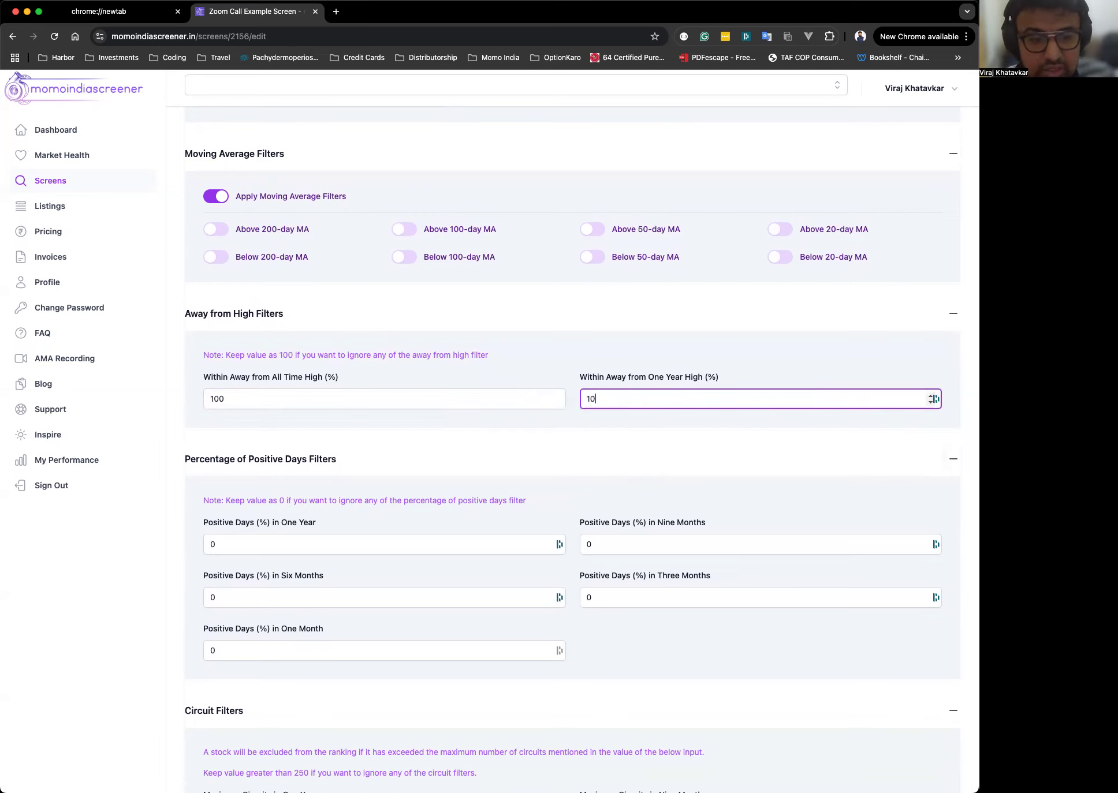
pyautogui.click(478, 374)
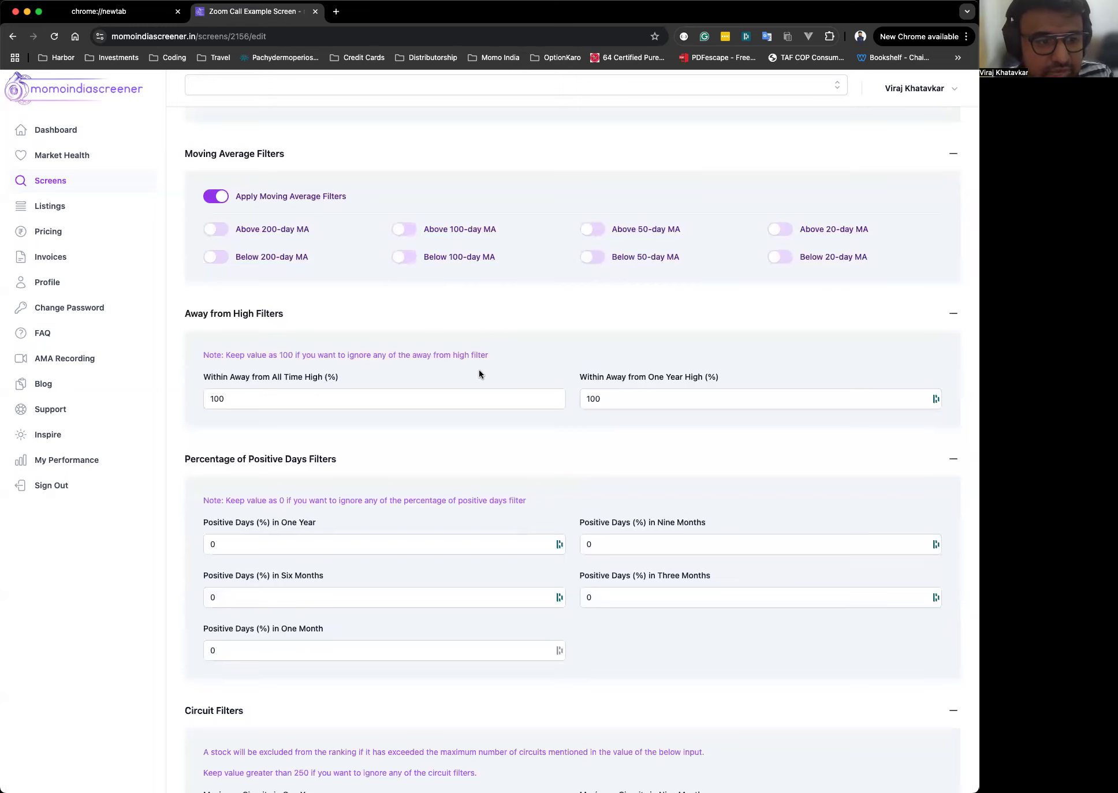
# Highlight the away-from-high note, then set Within Away from All Time High (%) to 25.
pyautogui.click(349, 398)
pyautogui.click(400, 366)
pyautogui.moveTo(201, 355); pyautogui.dragTo(487, 357)
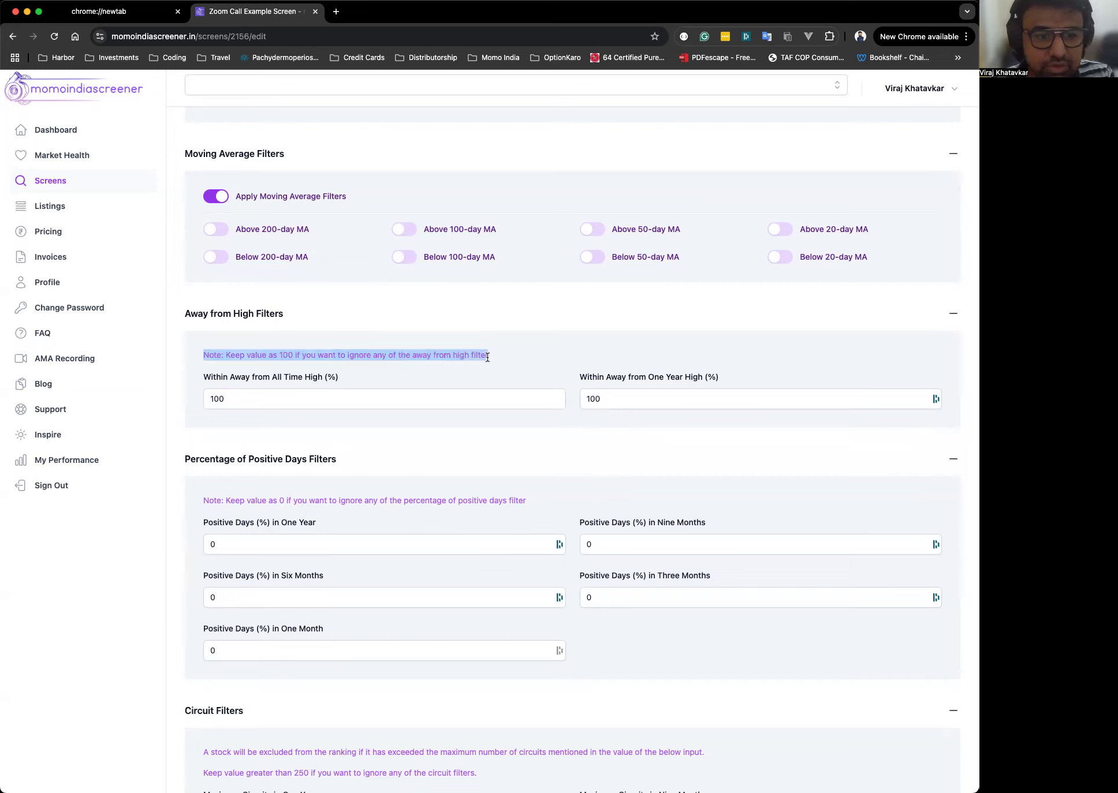
pyautogui.click(528, 350)
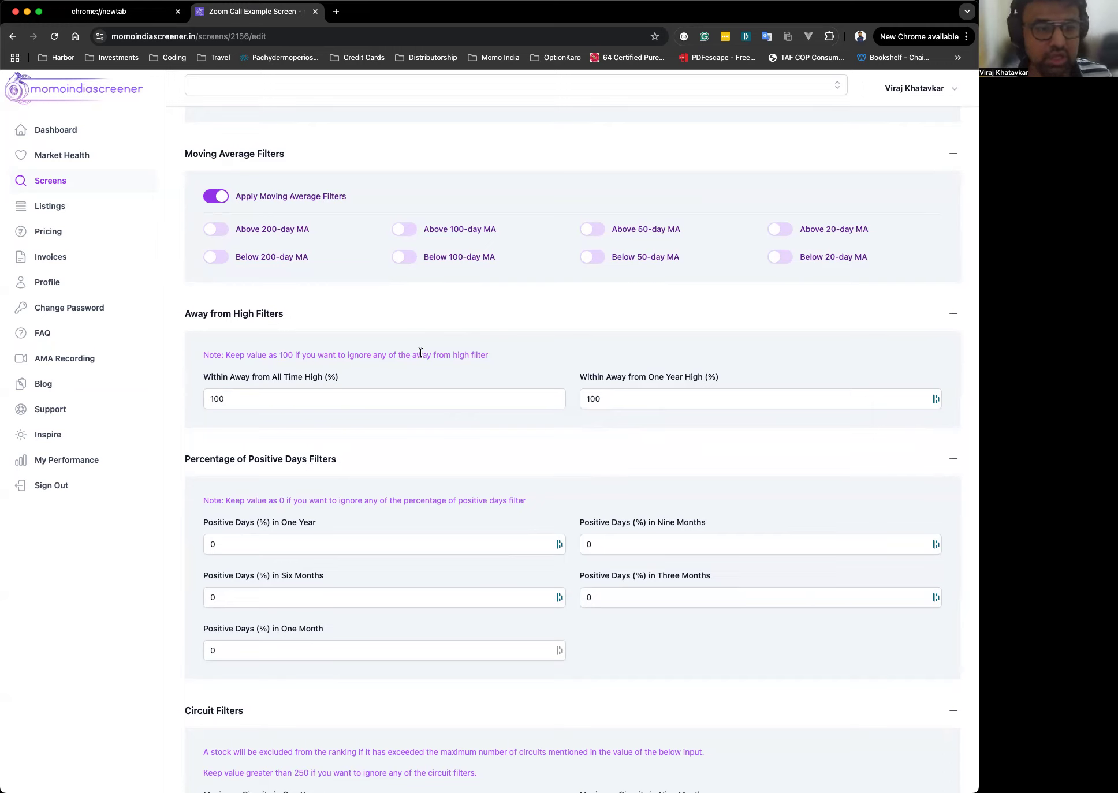
pyautogui.click(320, 403)
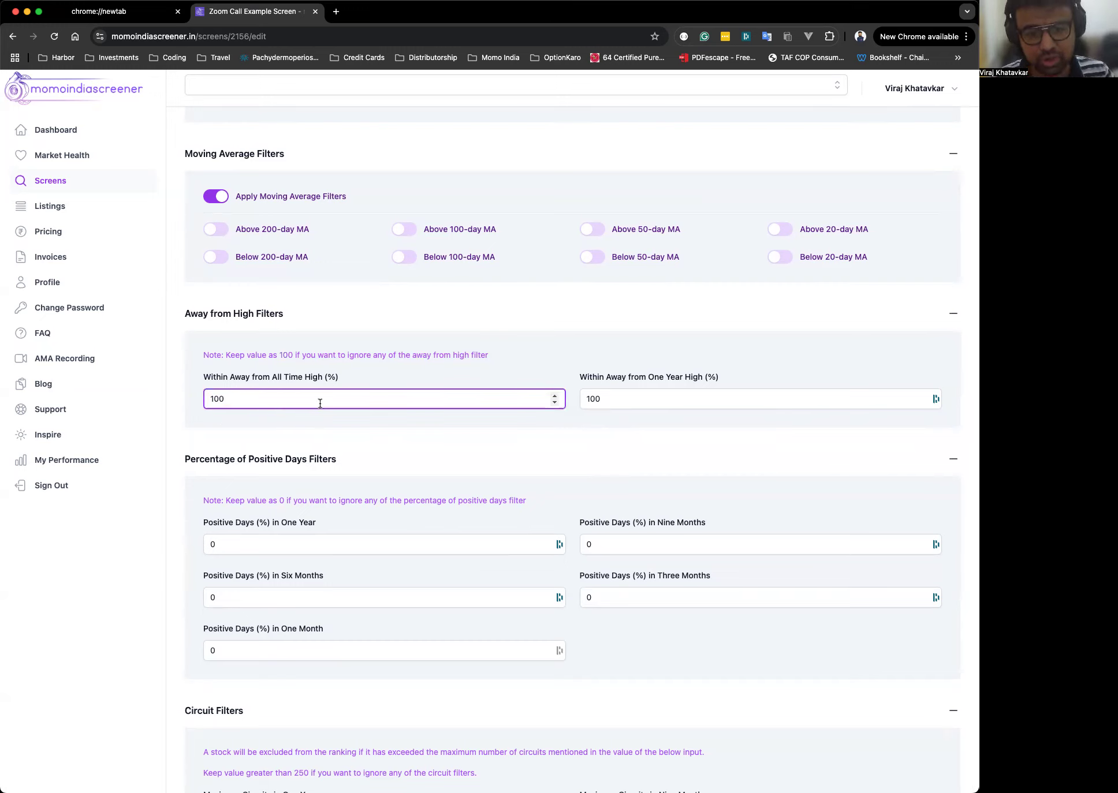
pyautogui.press('super+a')
pyautogui.write('25')
pyautogui.click(431, 360)
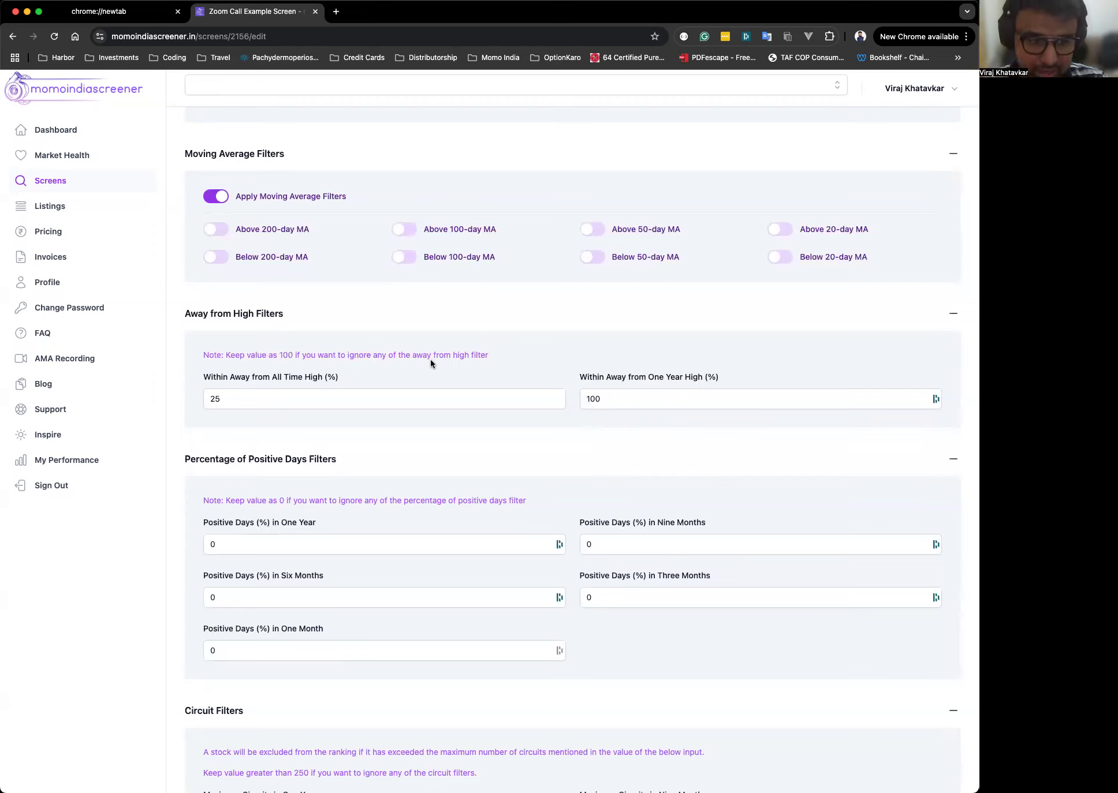
pyautogui.click(398, 400)
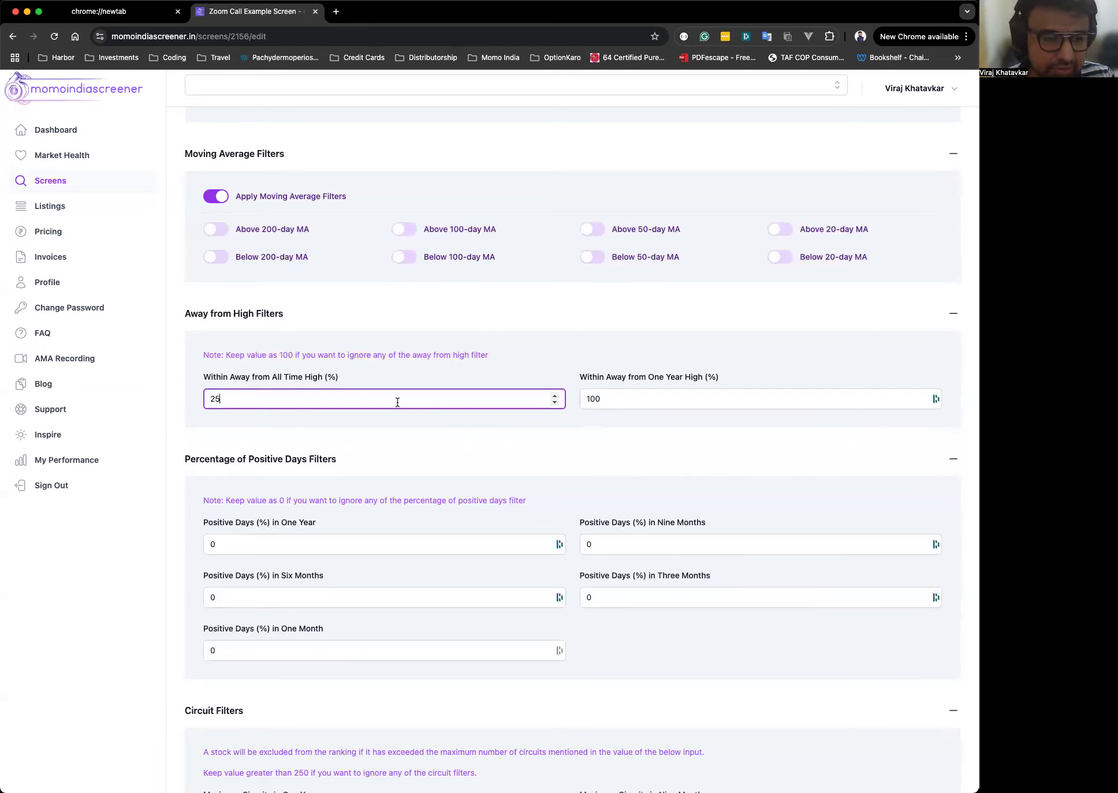
pyautogui.click(385, 373)
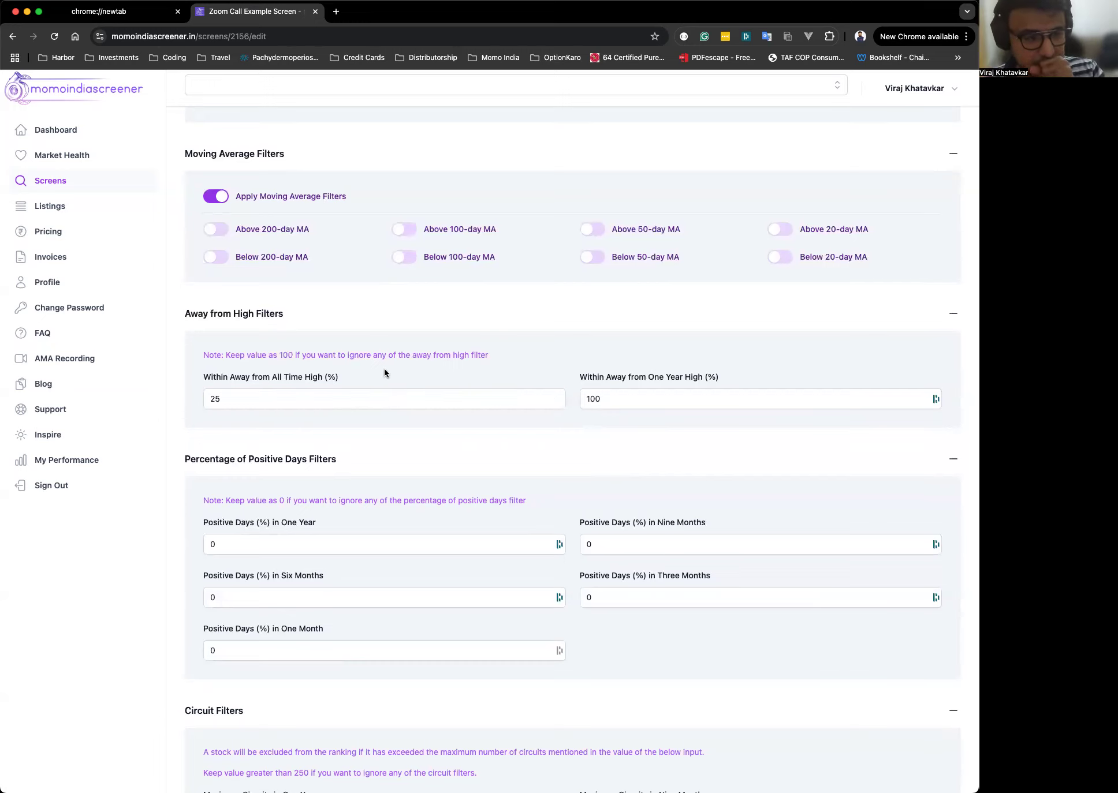
pyautogui.click(334, 398)
pyautogui.click(392, 373)
pyautogui.click(387, 401)
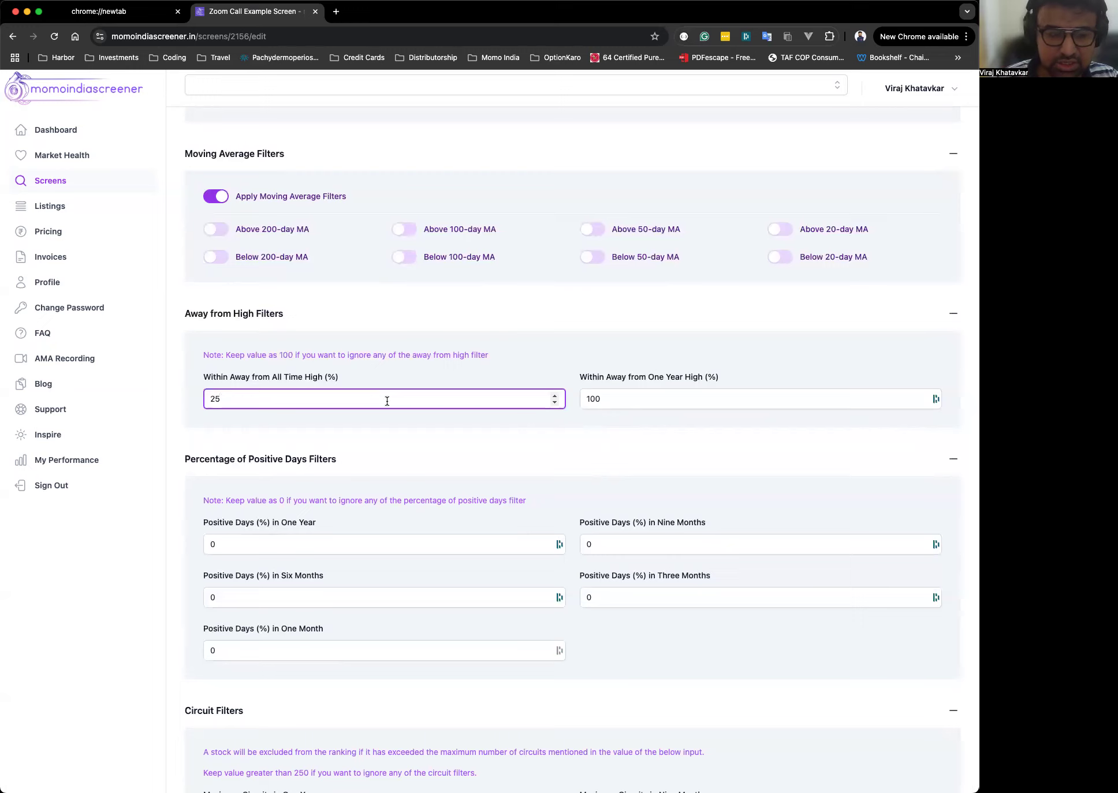
pyautogui.click(654, 399)
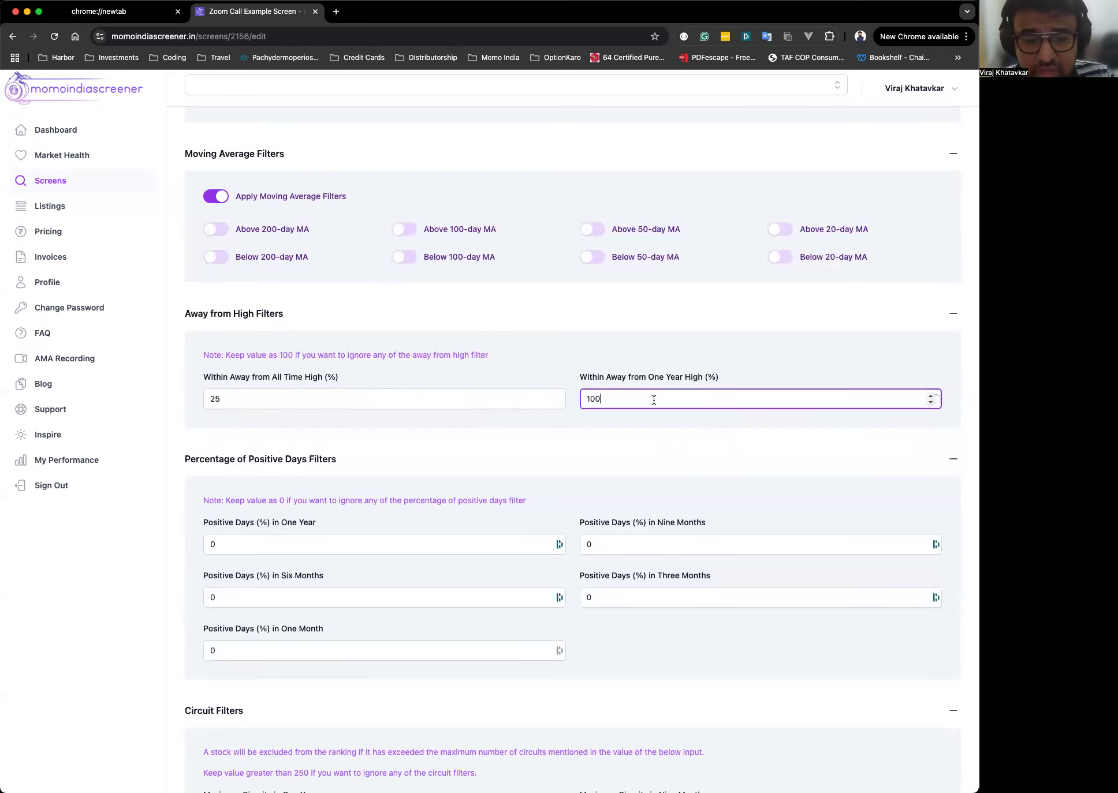
pyautogui.click(657, 358)
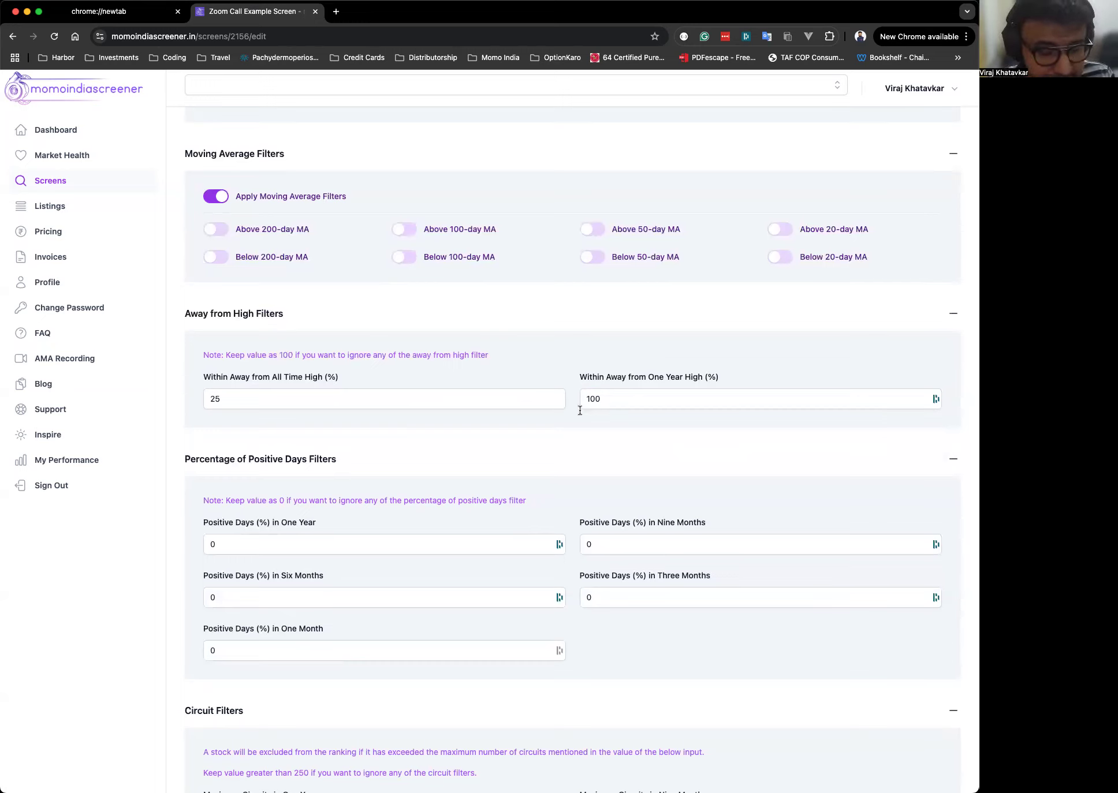
# Set Positive Days (%) in One Year to 45.
pyautogui.scroll(-5, 556, 426)
pyautogui.click(350, 374)
pyautogui.click(363, 352)
pyautogui.scroll(-1, 363, 348)
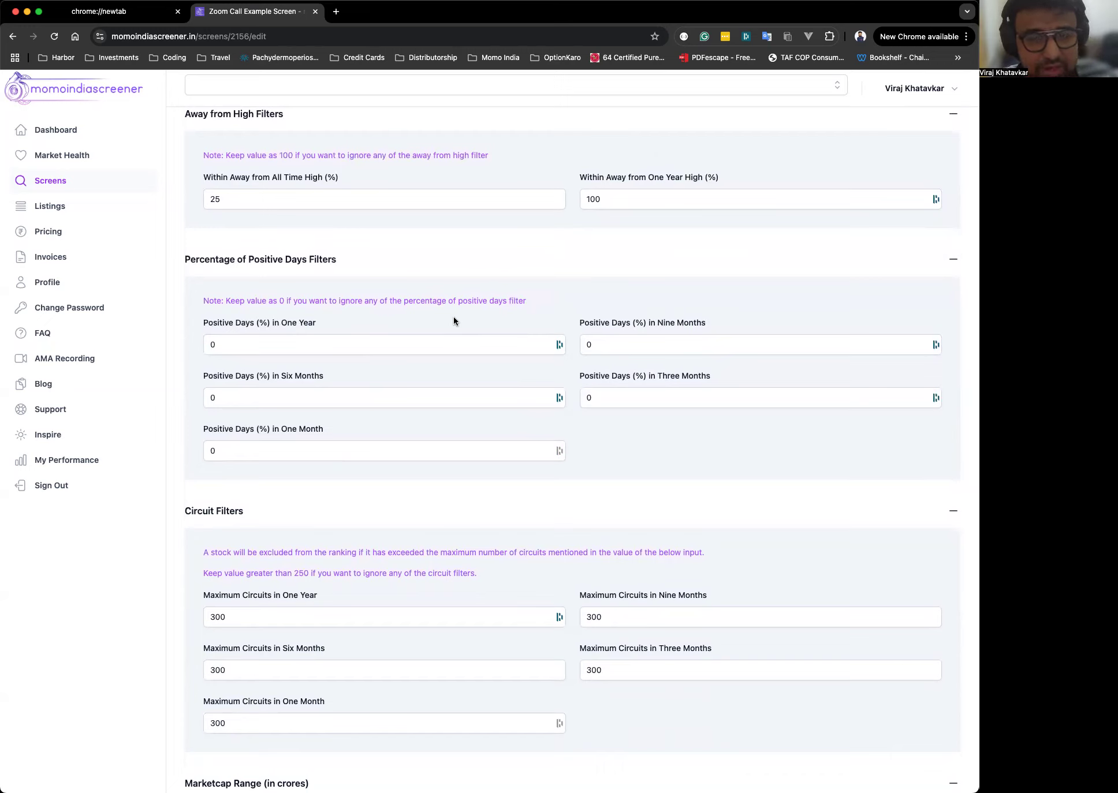
pyautogui.click(429, 345)
pyautogui.click(272, 297)
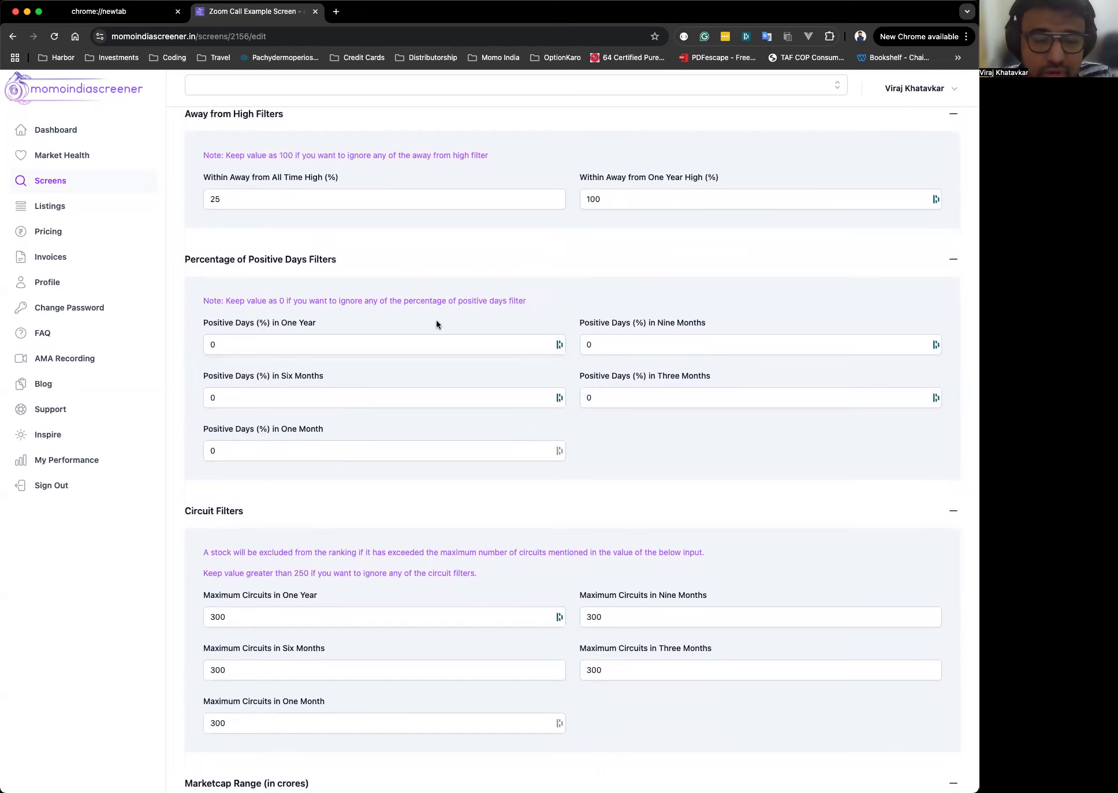
pyautogui.scroll(-2, 436, 320)
pyautogui.click(410, 301)
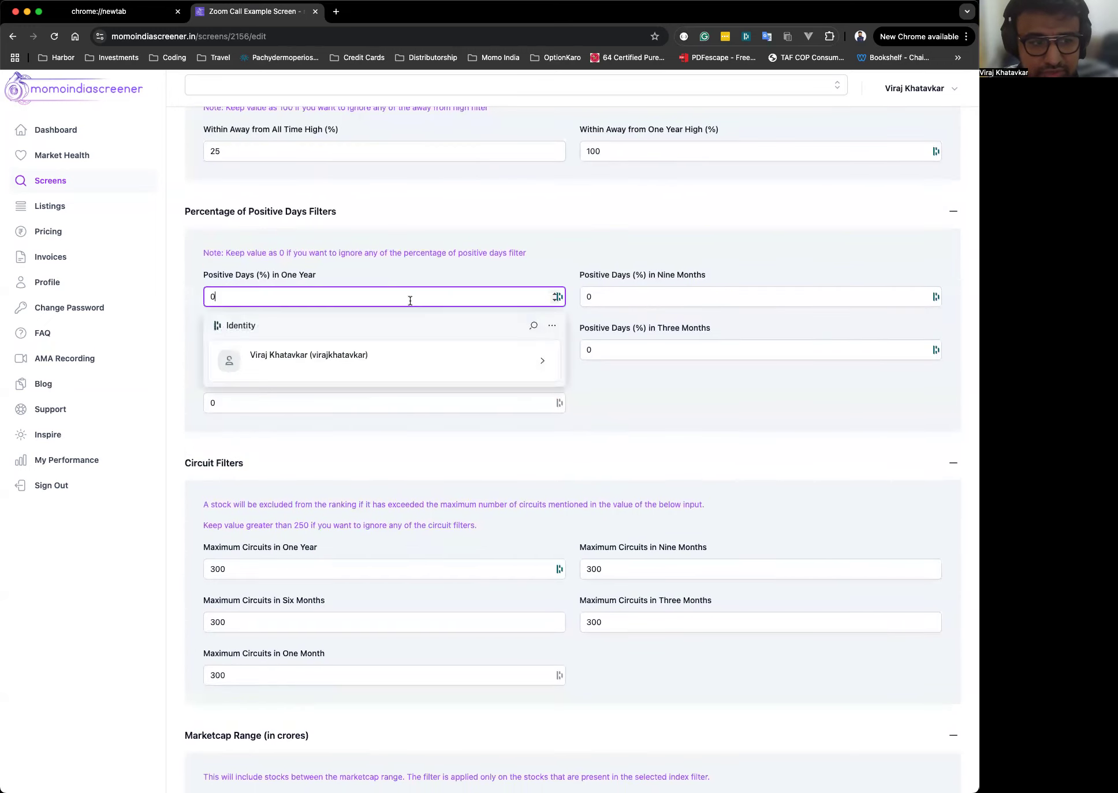
pyautogui.click(418, 279)
pyautogui.click(385, 297)
pyautogui.press('super+a')
pyautogui.write('45')
pyautogui.click(436, 263)
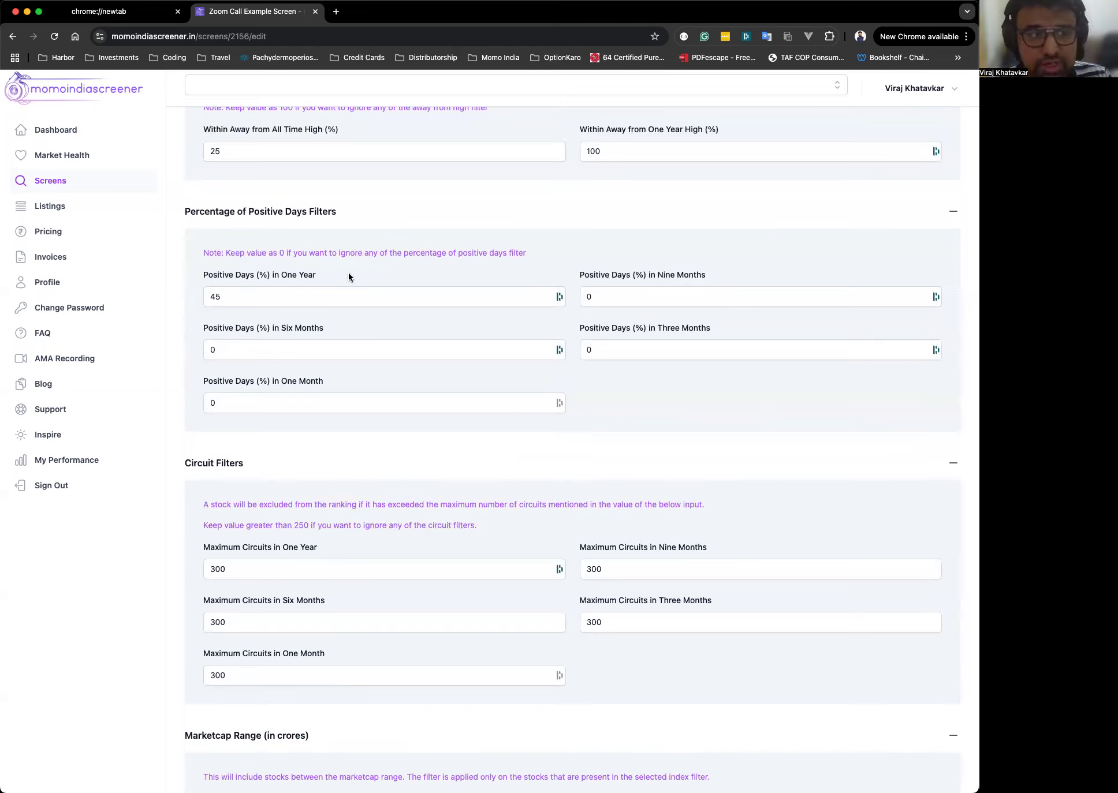
pyautogui.click(297, 297)
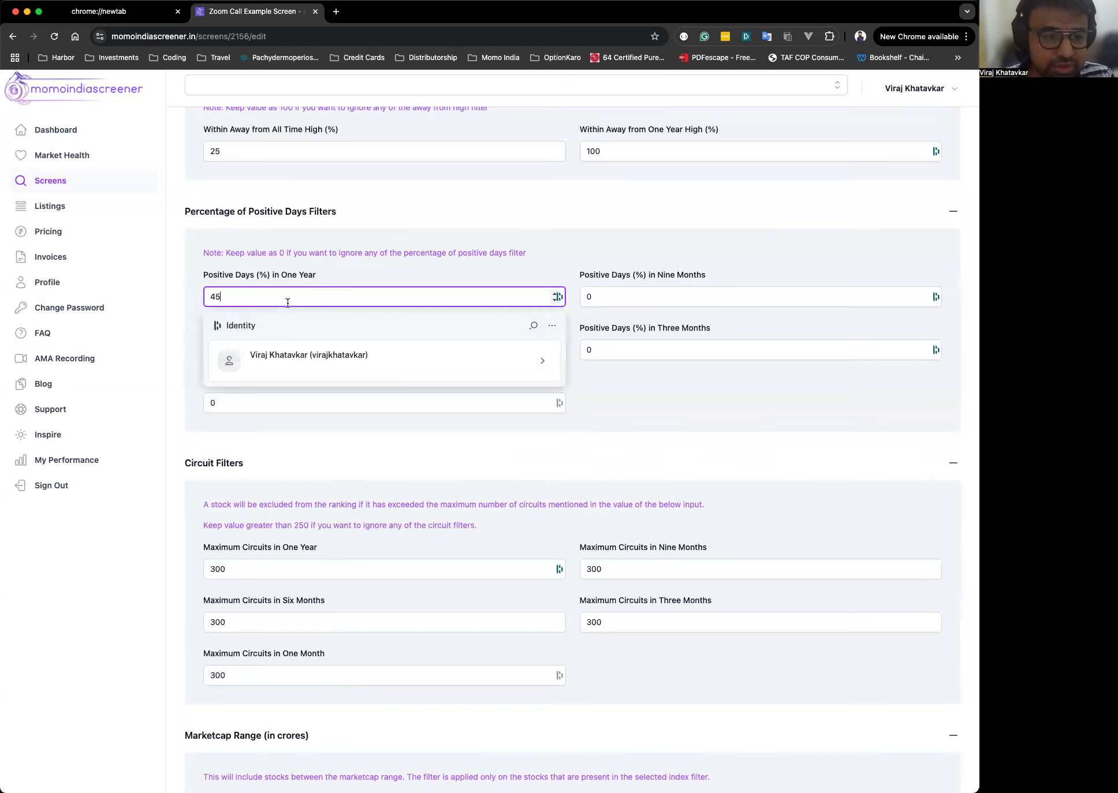
pyautogui.click(426, 271)
pyautogui.click(277, 295)
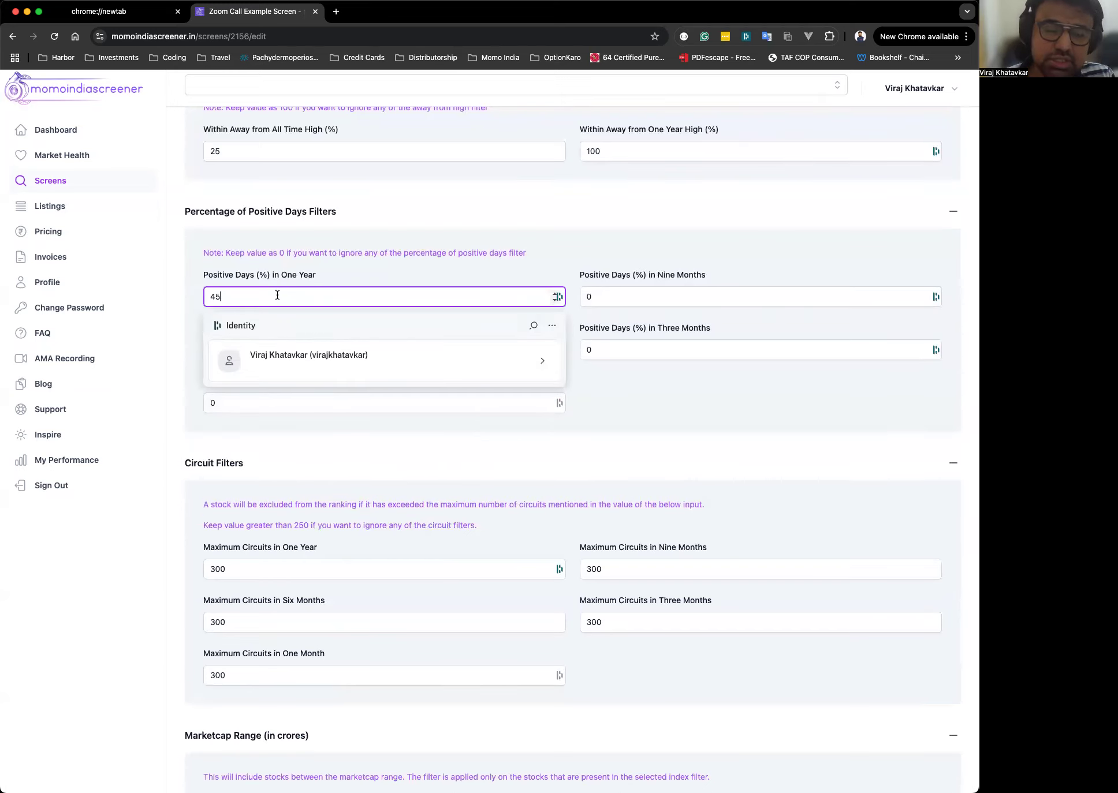
pyautogui.tripleClick(631, 252)
pyautogui.click(673, 293)
pyautogui.click(725, 254)
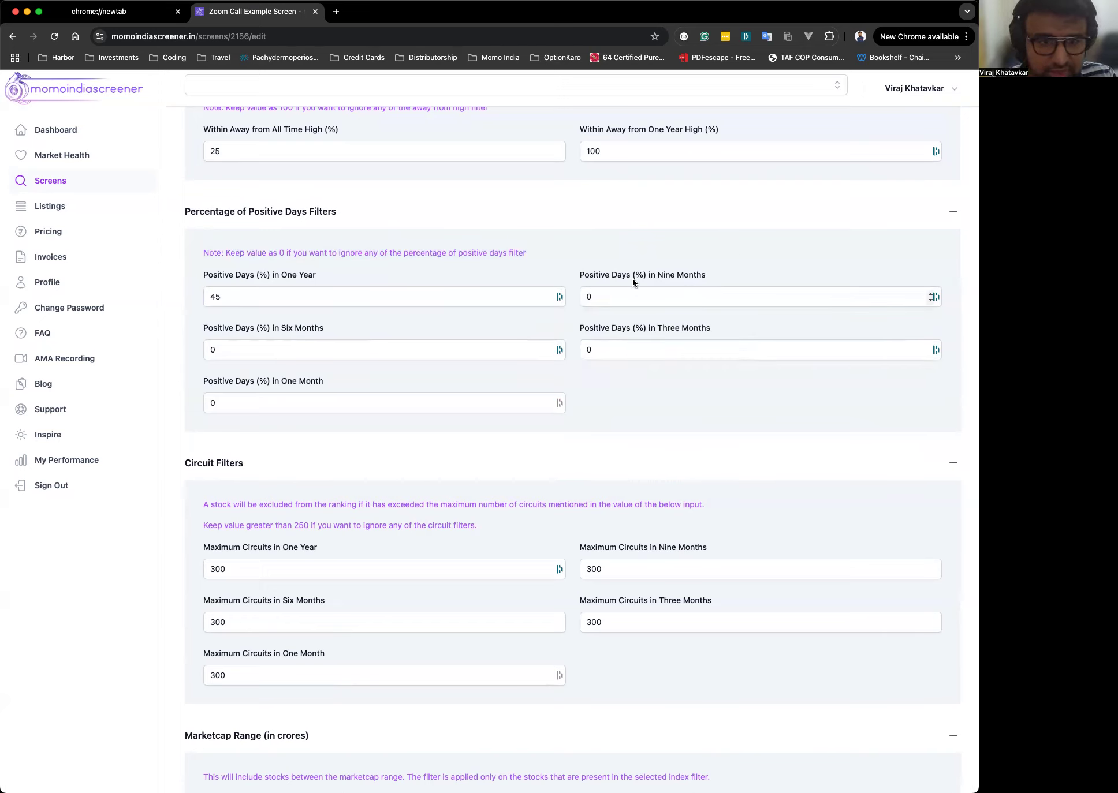
pyautogui.click(474, 376)
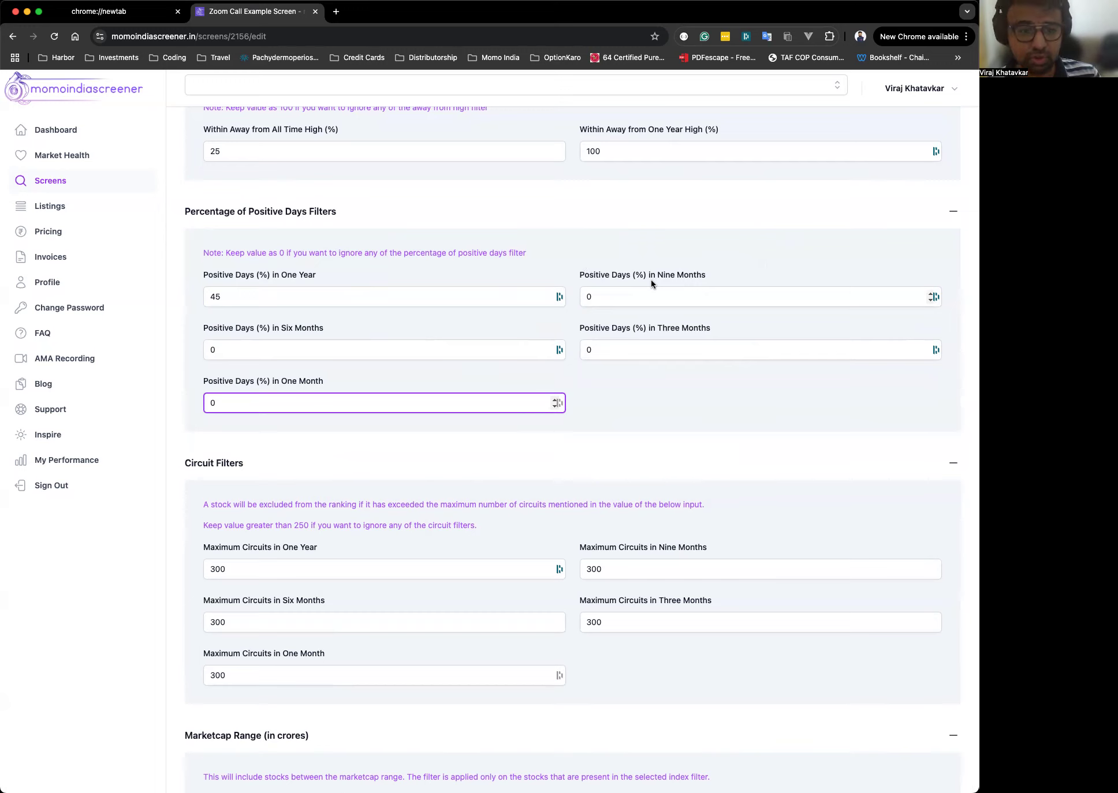
# Set Positive Days (%) in One Year to 30.
pyautogui.doubleClick(338, 300)
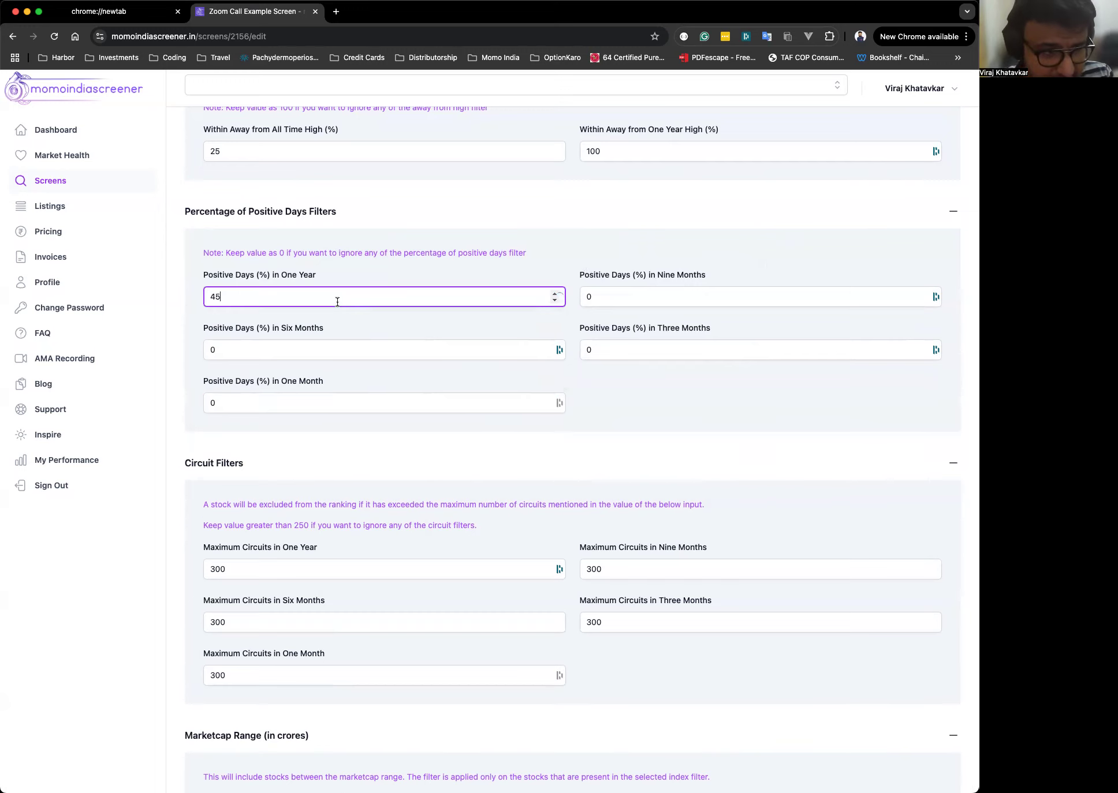
pyautogui.write('0')
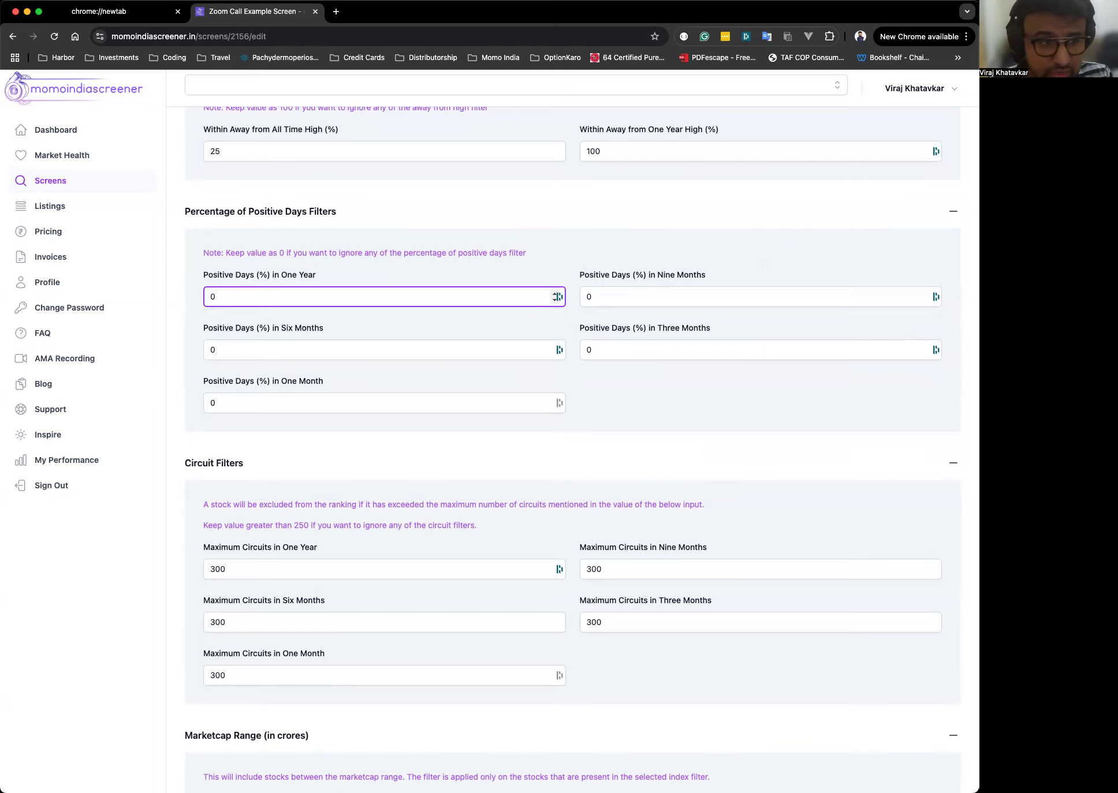
pyautogui.write('30')
pyautogui.press('super+a')
pyautogui.write('30')
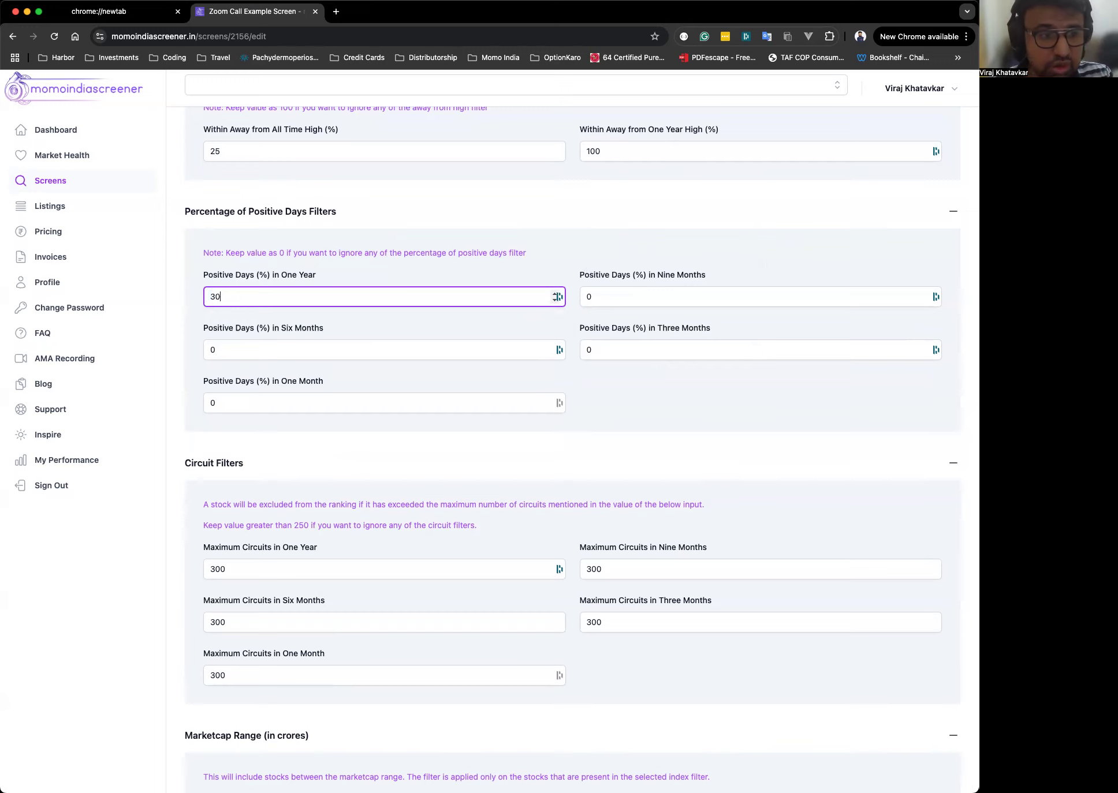
pyautogui.click(442, 263)
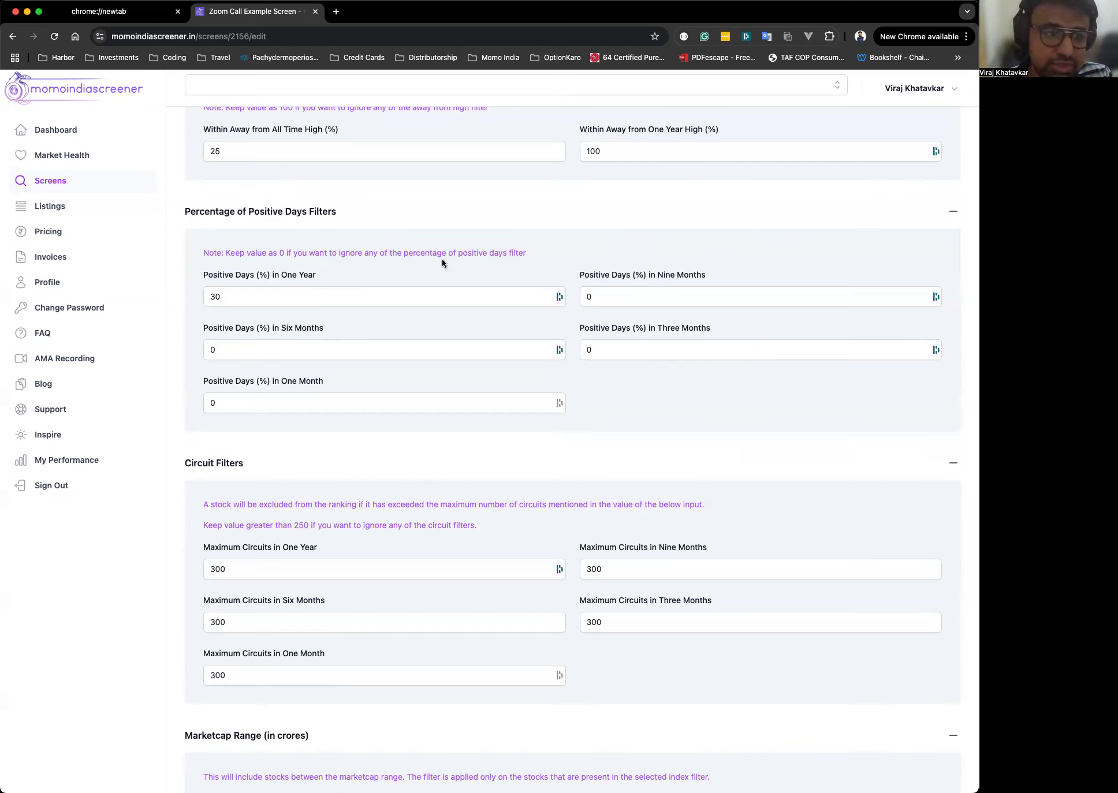
# Set Positive Days (%) in One Year to 0, trying 31.52 first.
pyautogui.doubleClick(239, 297)
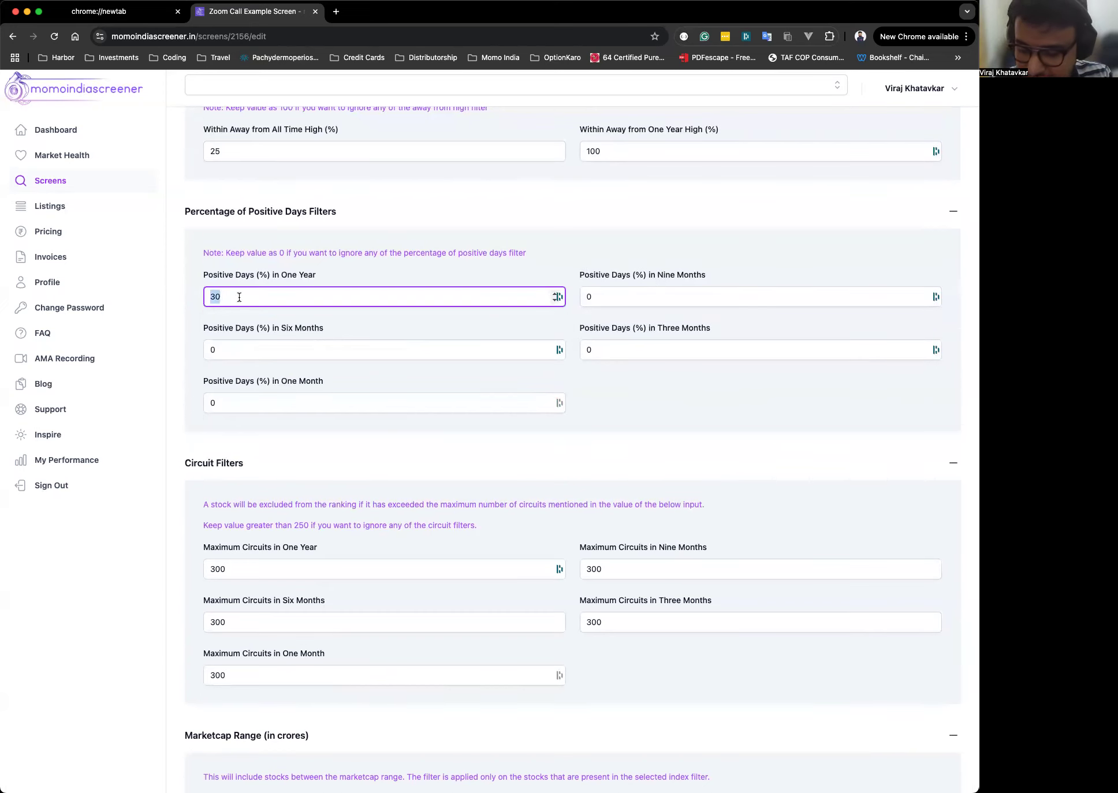
pyautogui.write('31.52')
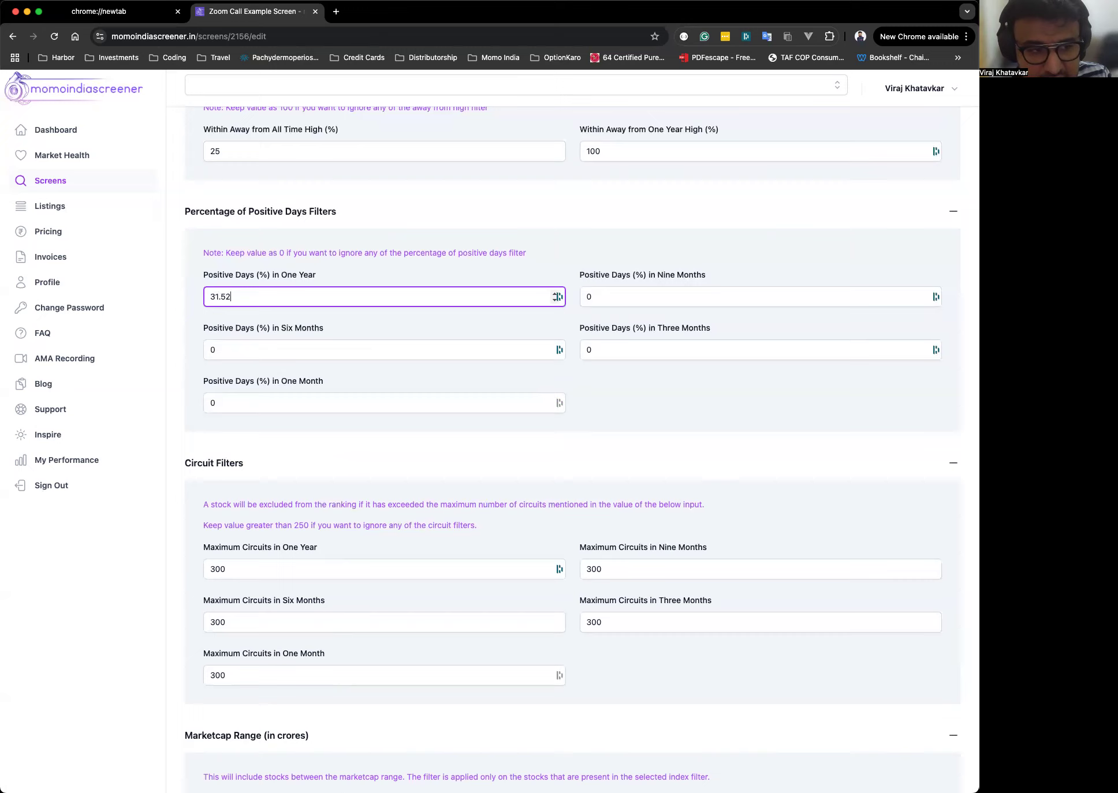
pyautogui.press('super+a')
pyautogui.press('BackSpace')
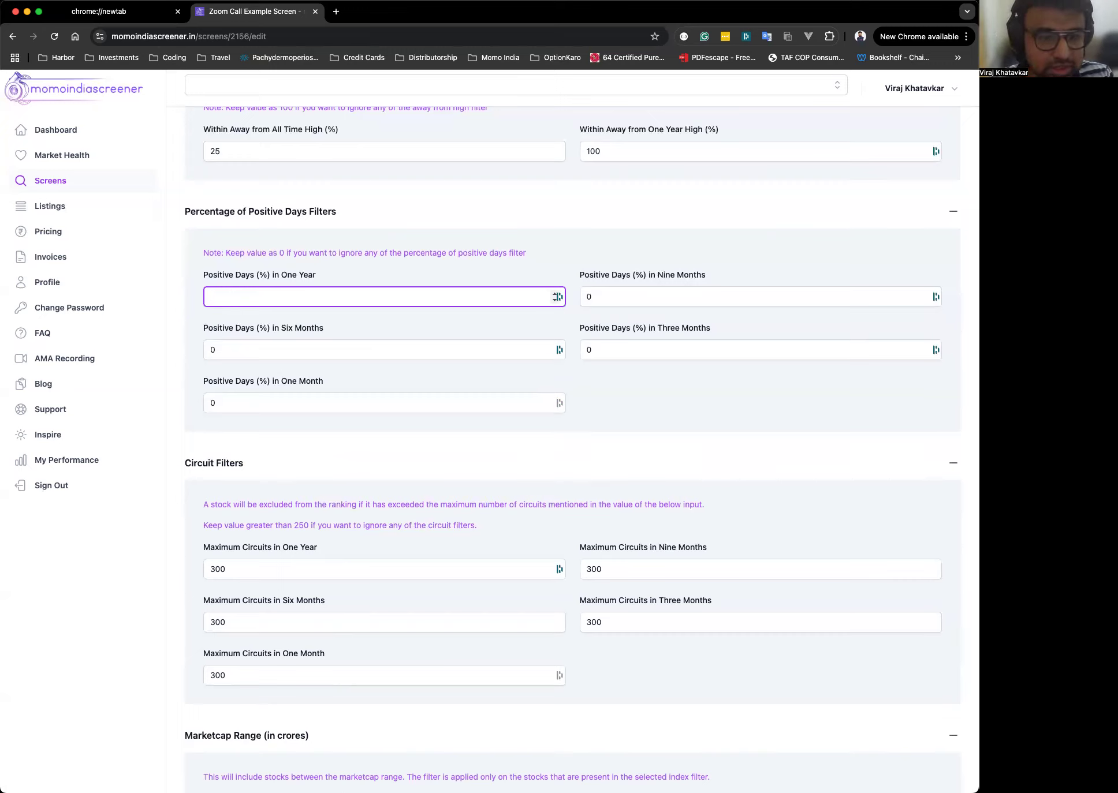
pyautogui.click(293, 293)
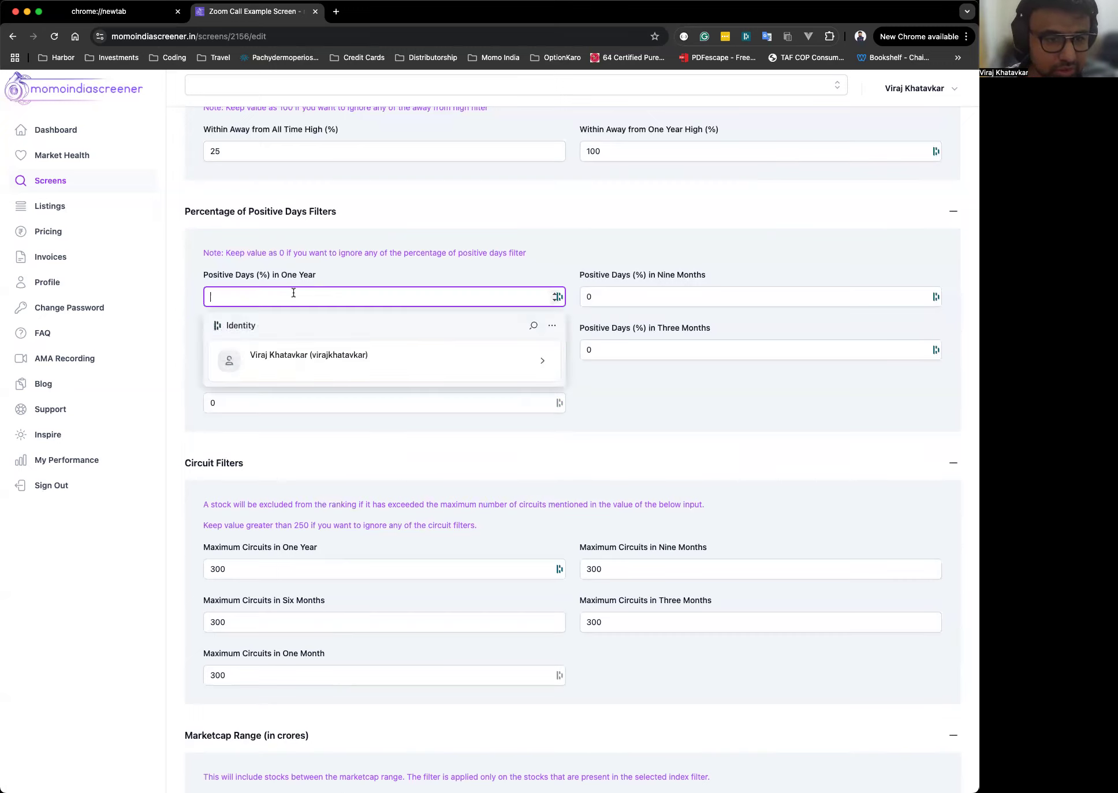
pyautogui.write('0')
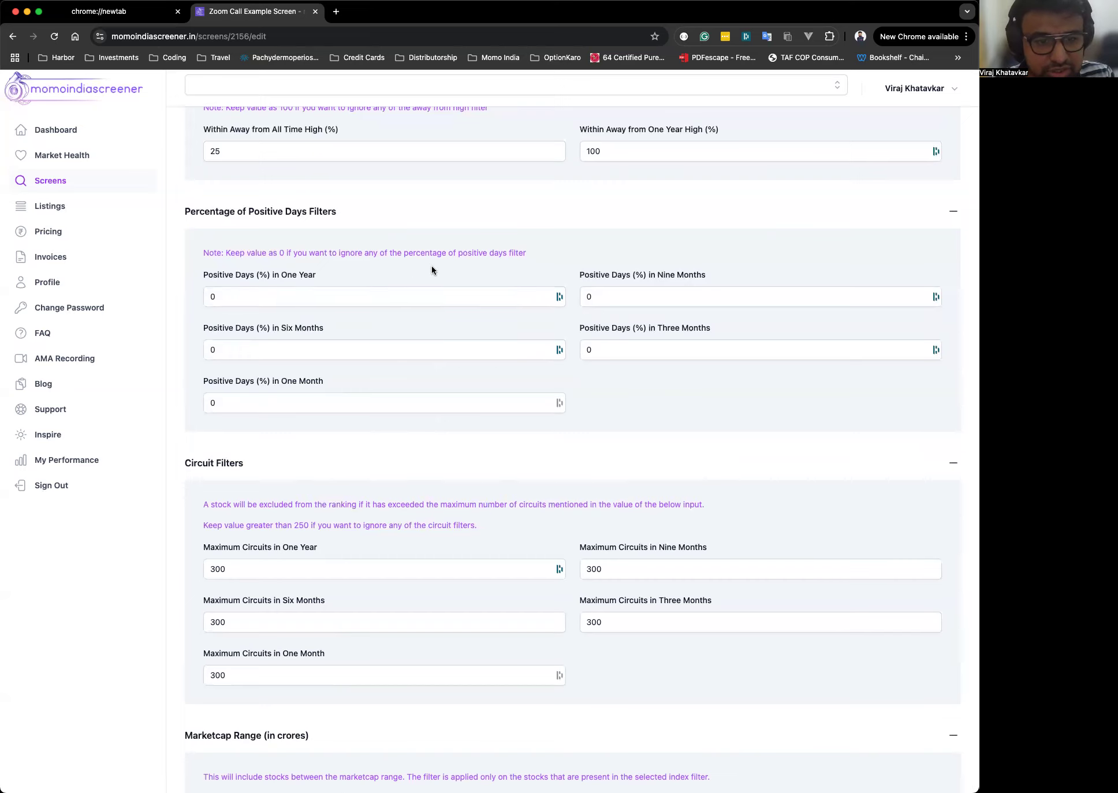
pyautogui.click(342, 298)
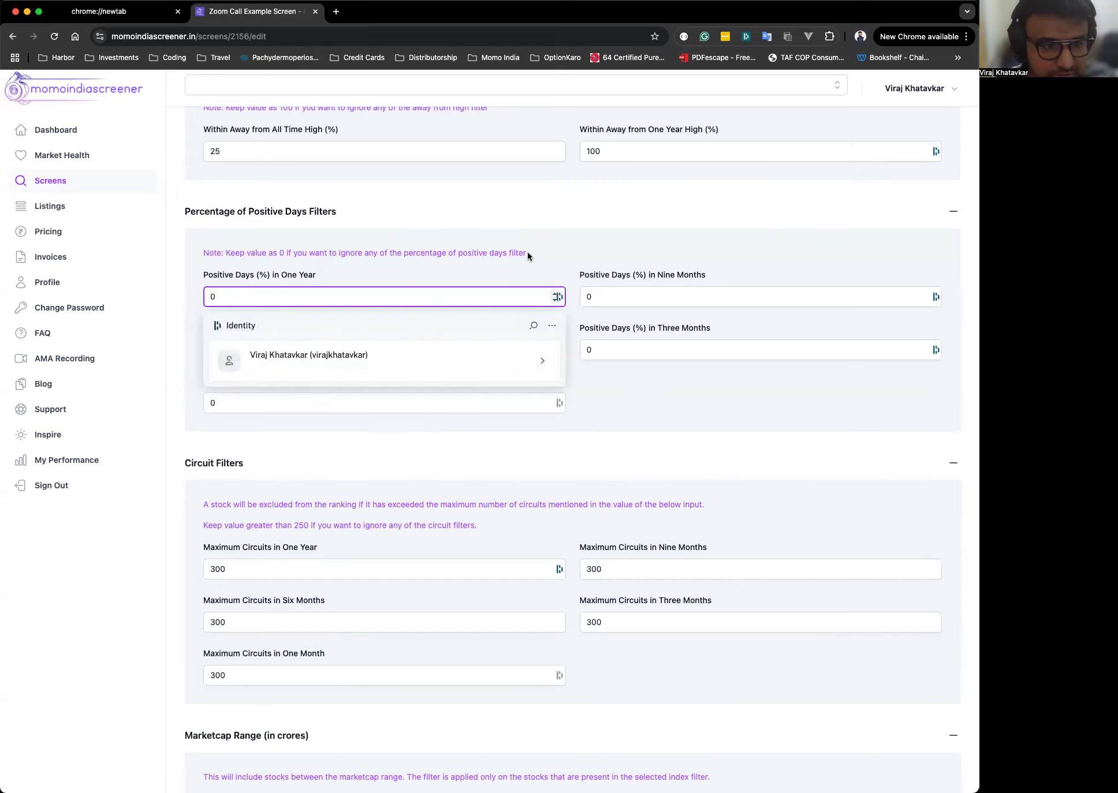
pyautogui.click(527, 255)
# Set Maximum Circuits in One Year to 20.
pyautogui.scroll(-5, 658, 476)
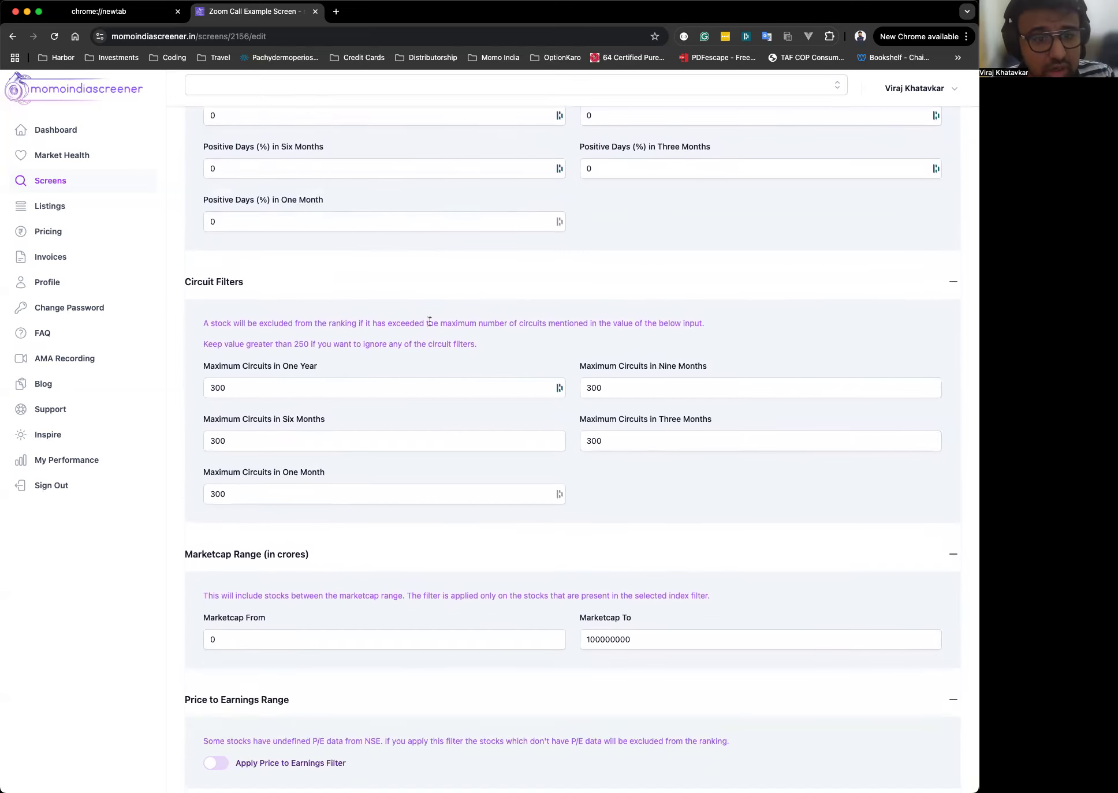
pyautogui.scroll(-2, 429, 321)
pyautogui.click(321, 289)
pyautogui.click(442, 244)
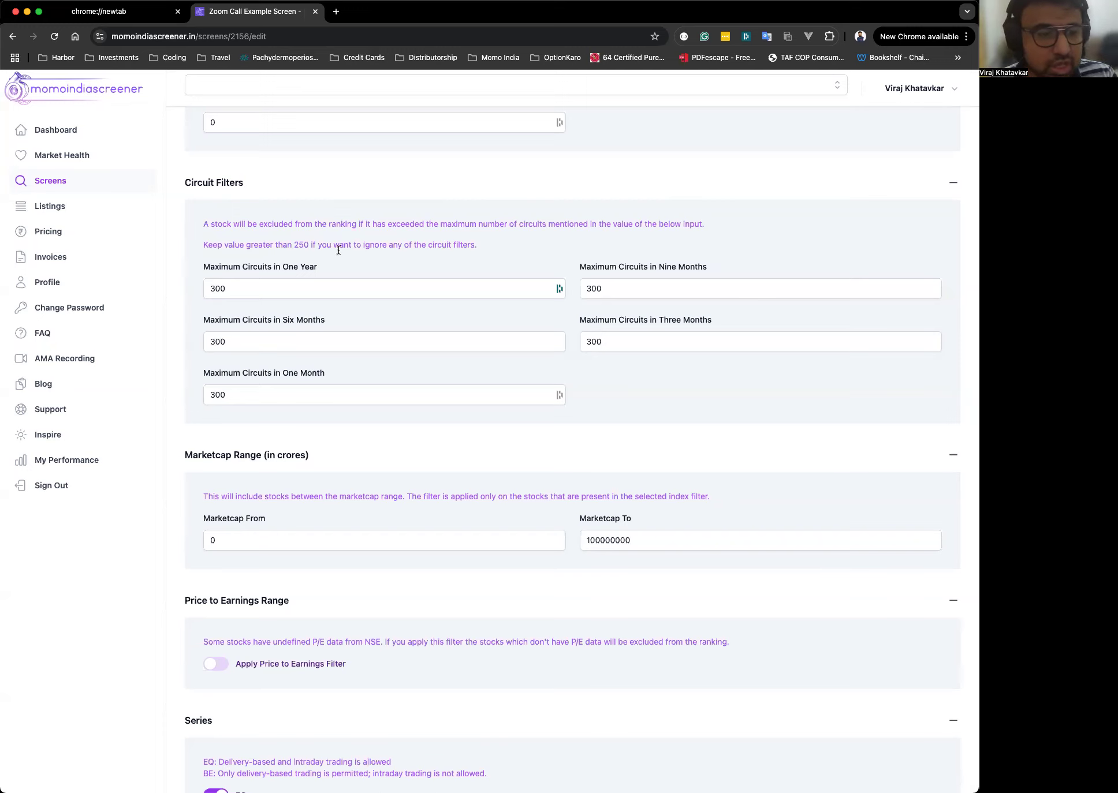
pyautogui.click(273, 288)
pyautogui.doubleClick(273, 289)
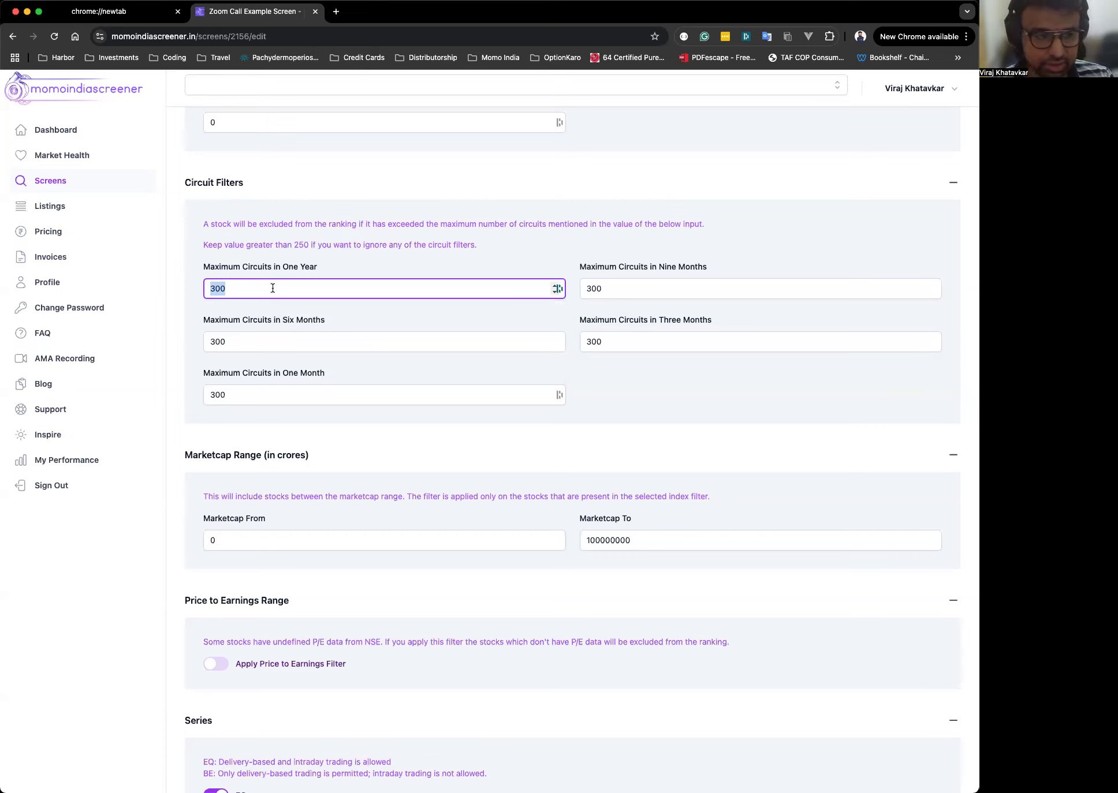
pyautogui.write('20')
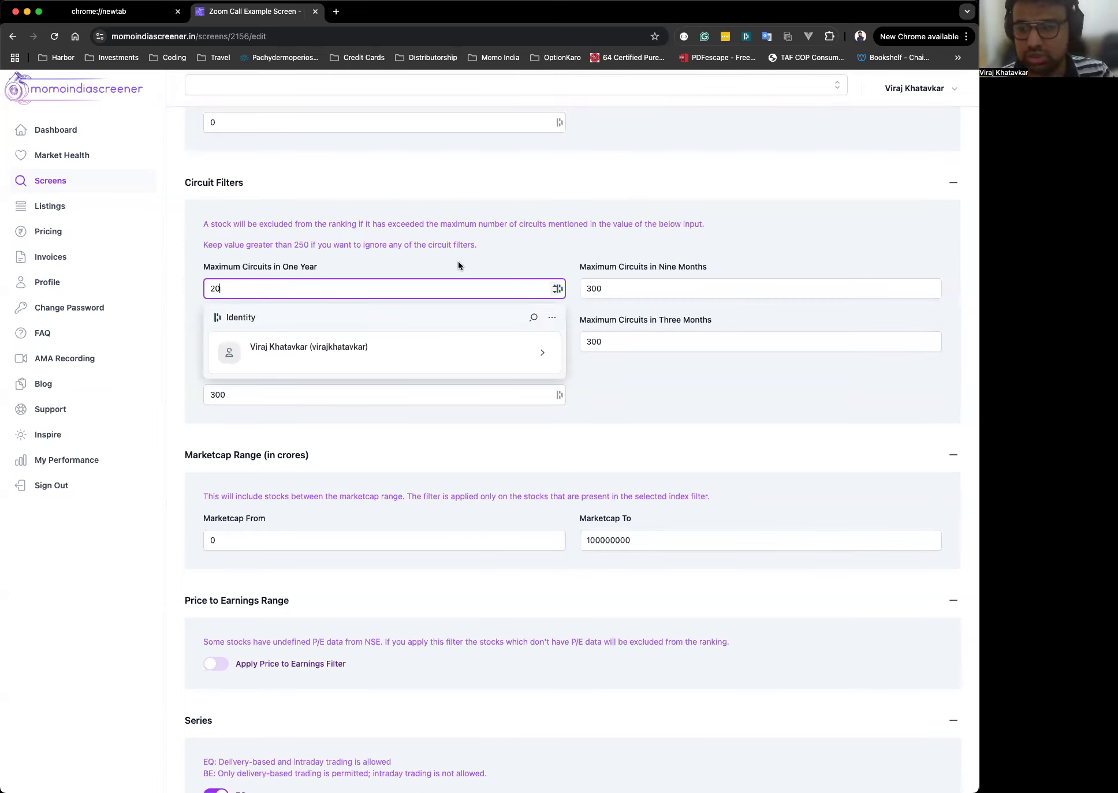
# Collapse and reopen the Marketcap Range section.
pyautogui.click(684, 459)
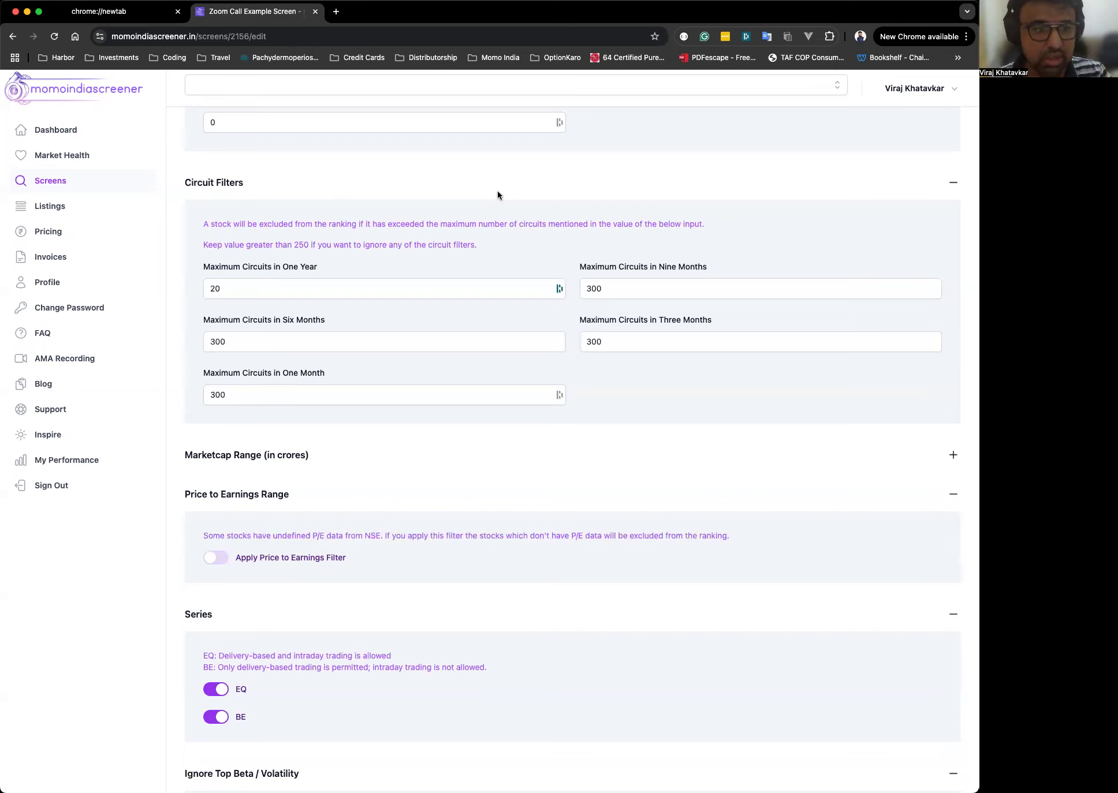
pyautogui.click(646, 287)
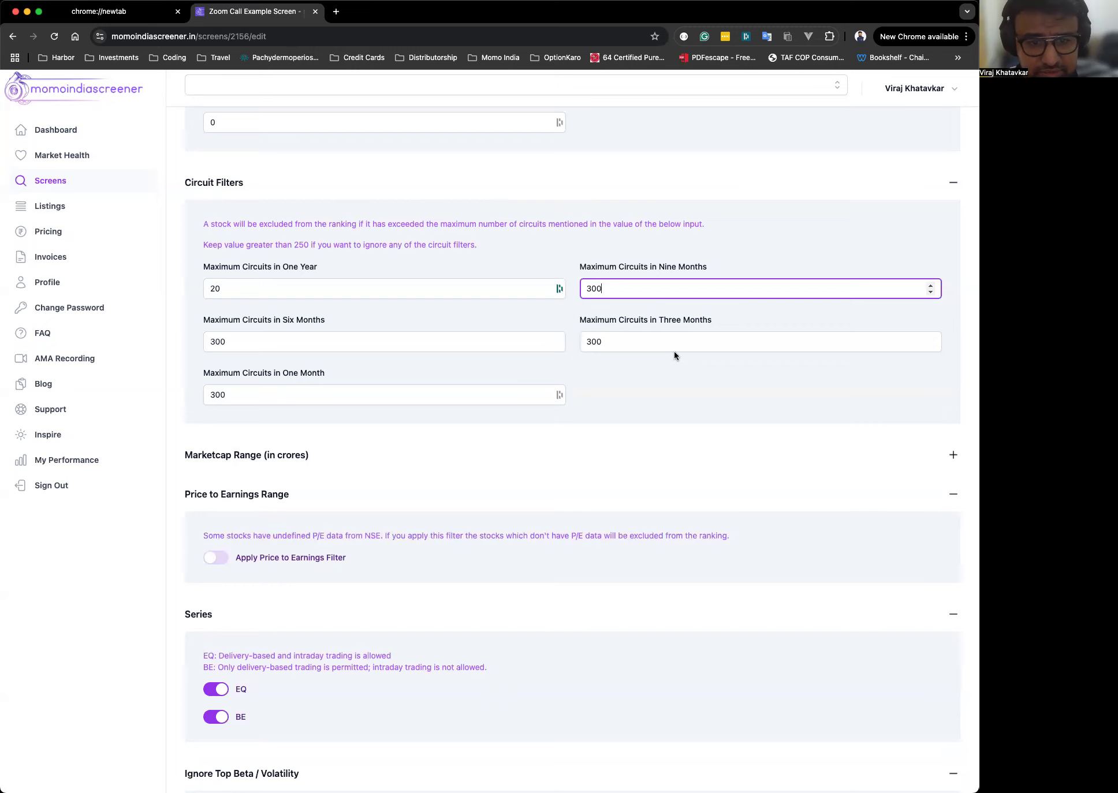
pyautogui.click(671, 424)
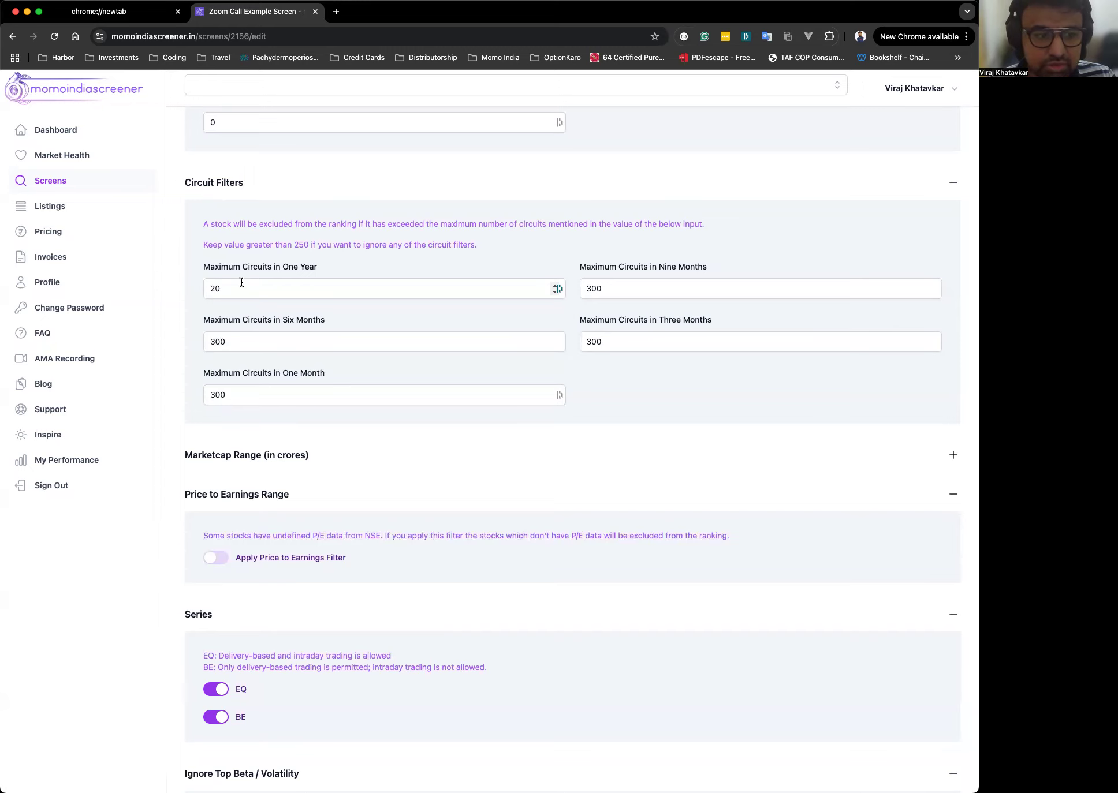
pyautogui.click(314, 459)
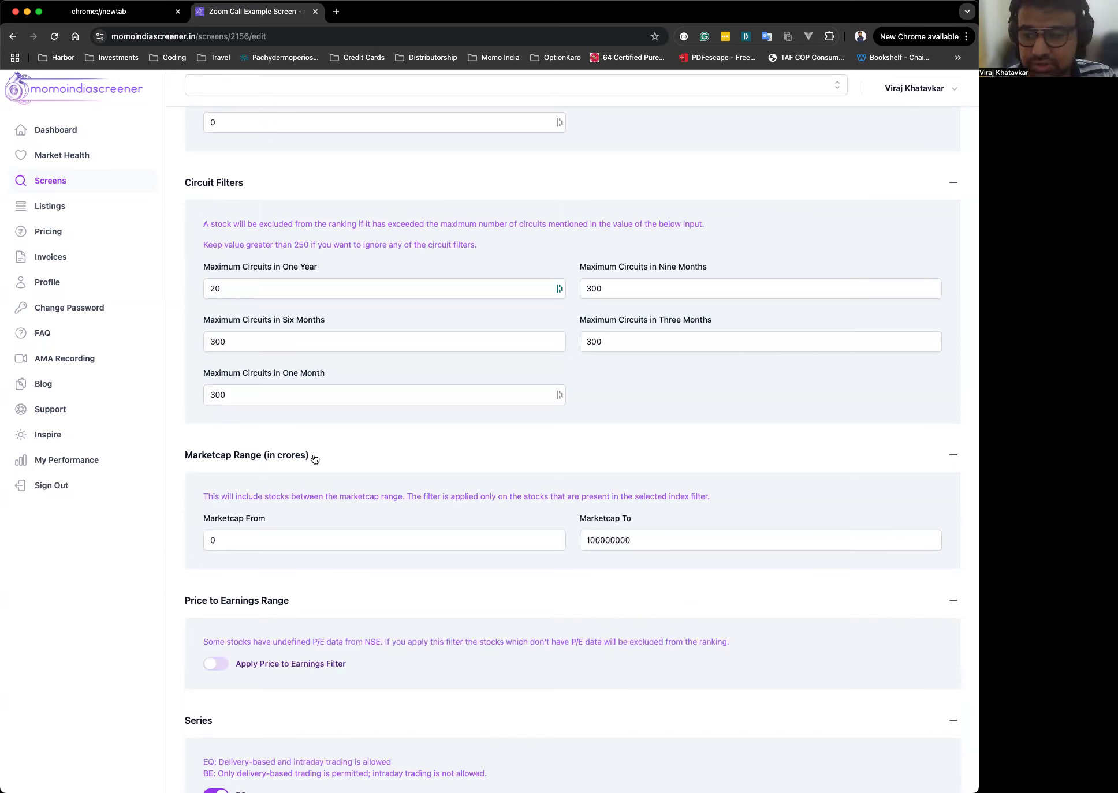
# Try 1 and 100 as Marketcap From before returning it to 0.
pyautogui.scroll(-3, 467, 504)
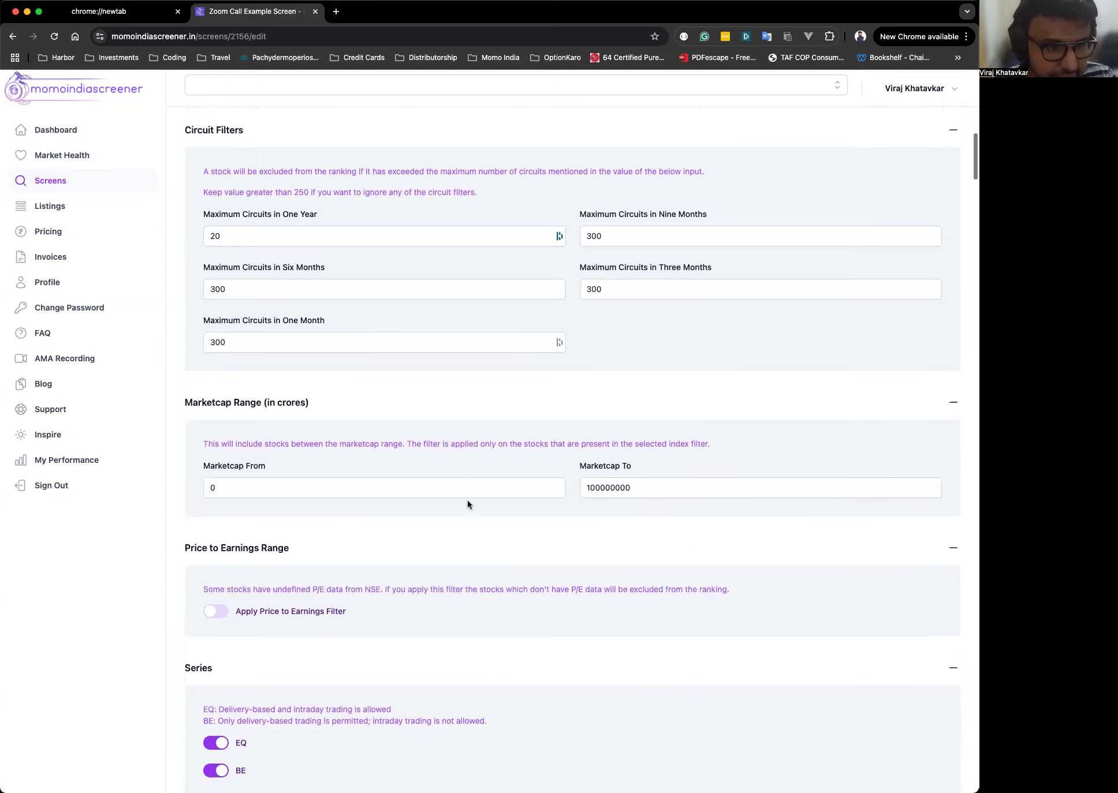
pyautogui.click(310, 415)
pyautogui.click(362, 372)
pyautogui.click(716, 420)
pyautogui.click(488, 379)
pyautogui.click(307, 397)
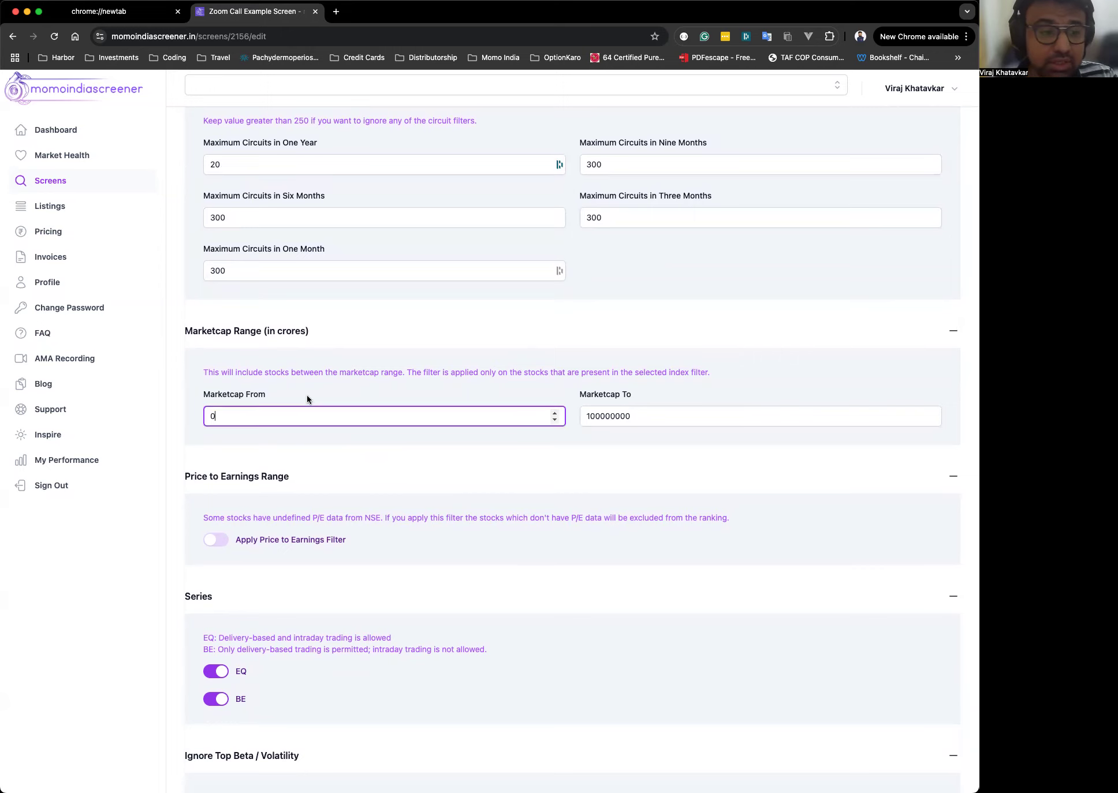
pyautogui.doubleClick(259, 417)
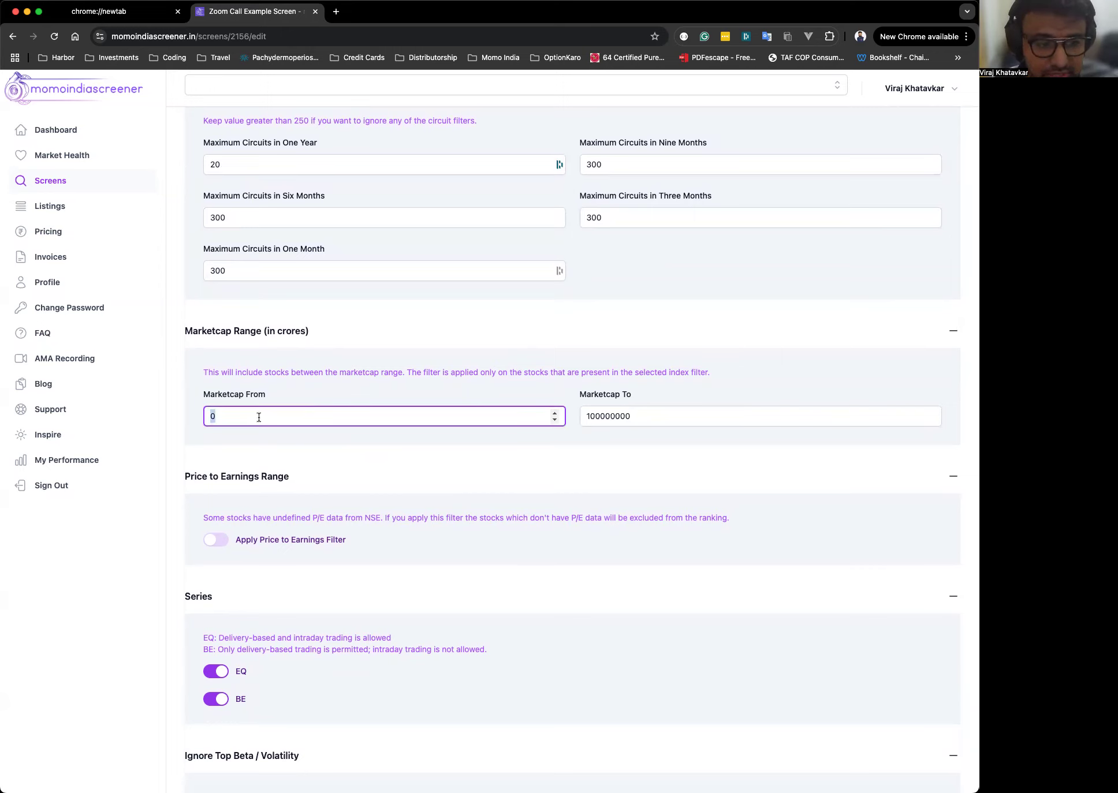
pyautogui.write('1')
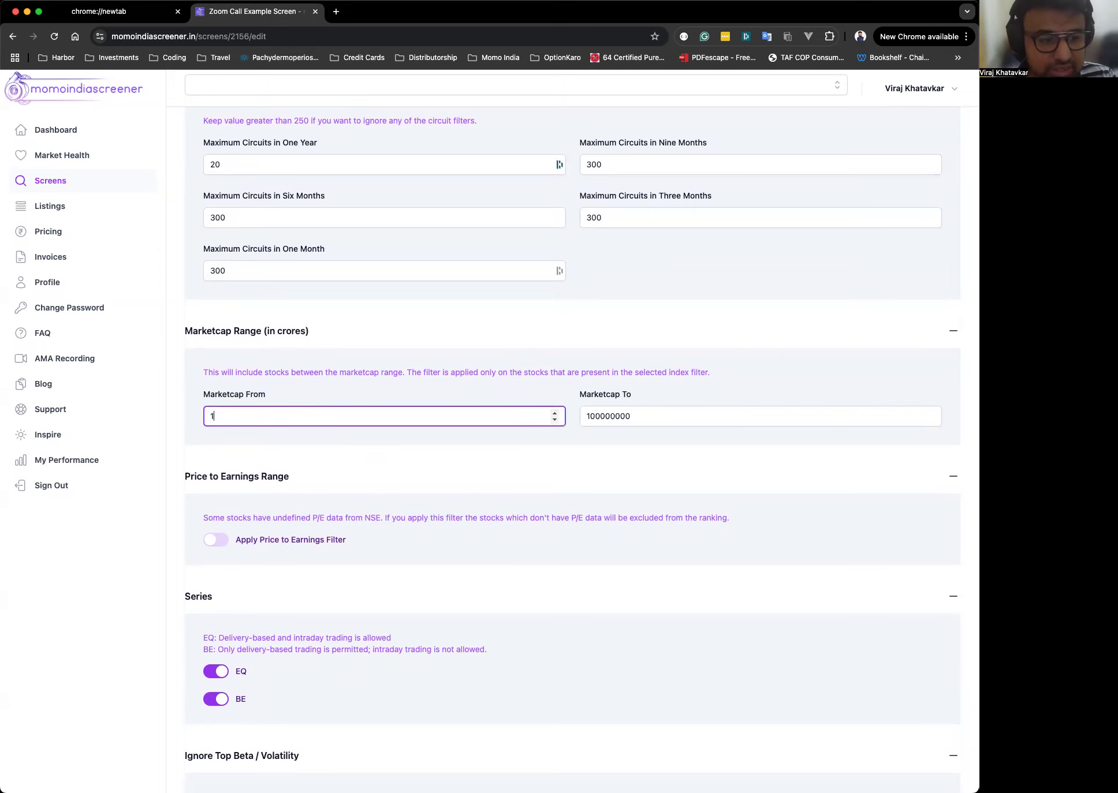
pyautogui.doubleClick(275, 410)
pyautogui.write('0')
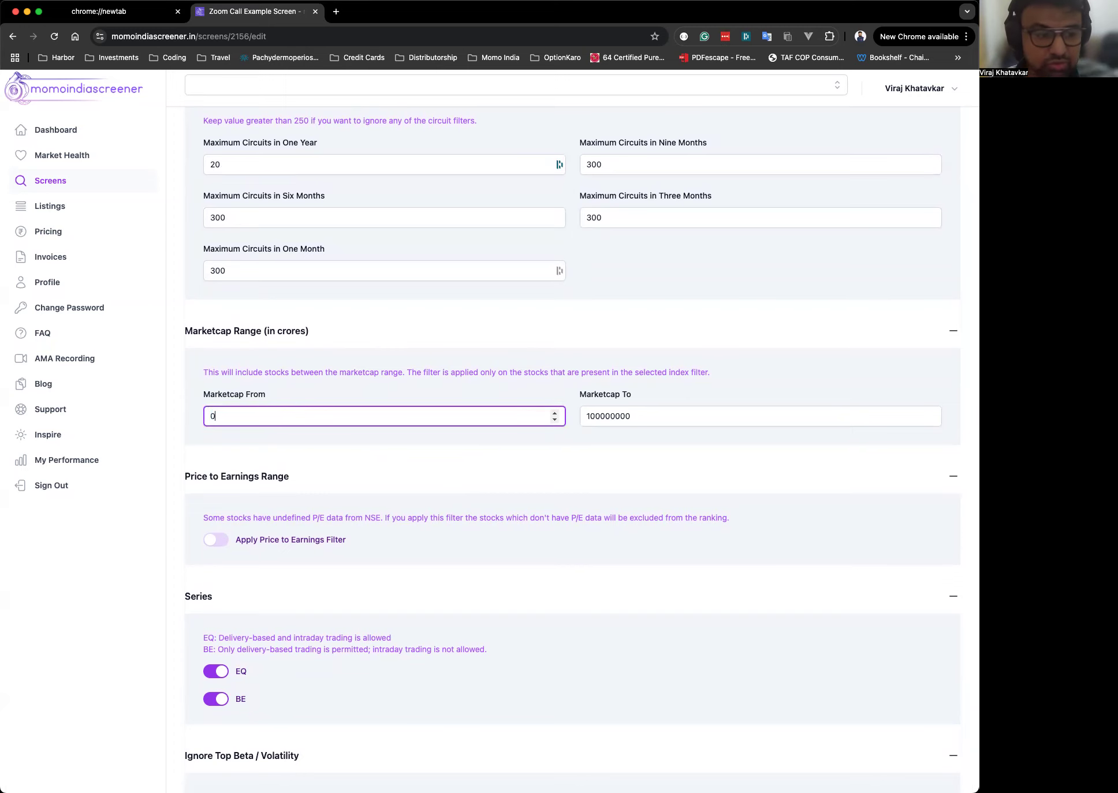
pyautogui.click(334, 389)
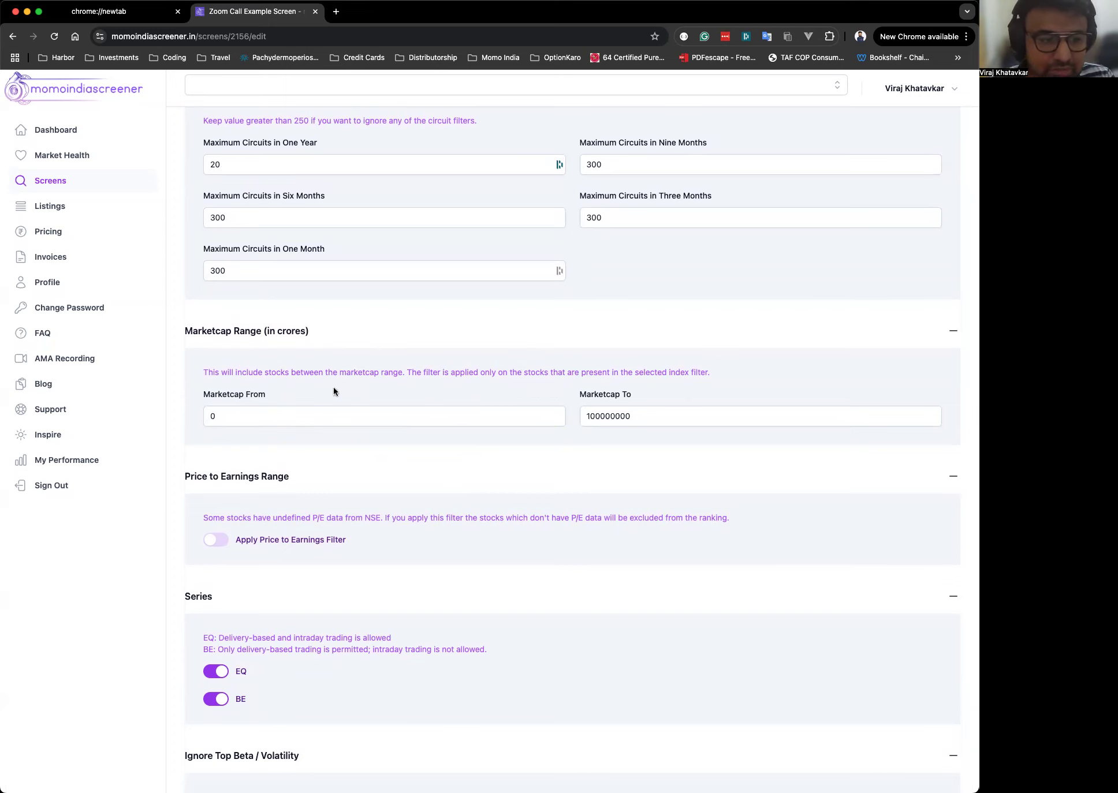
pyautogui.doubleClick(284, 415)
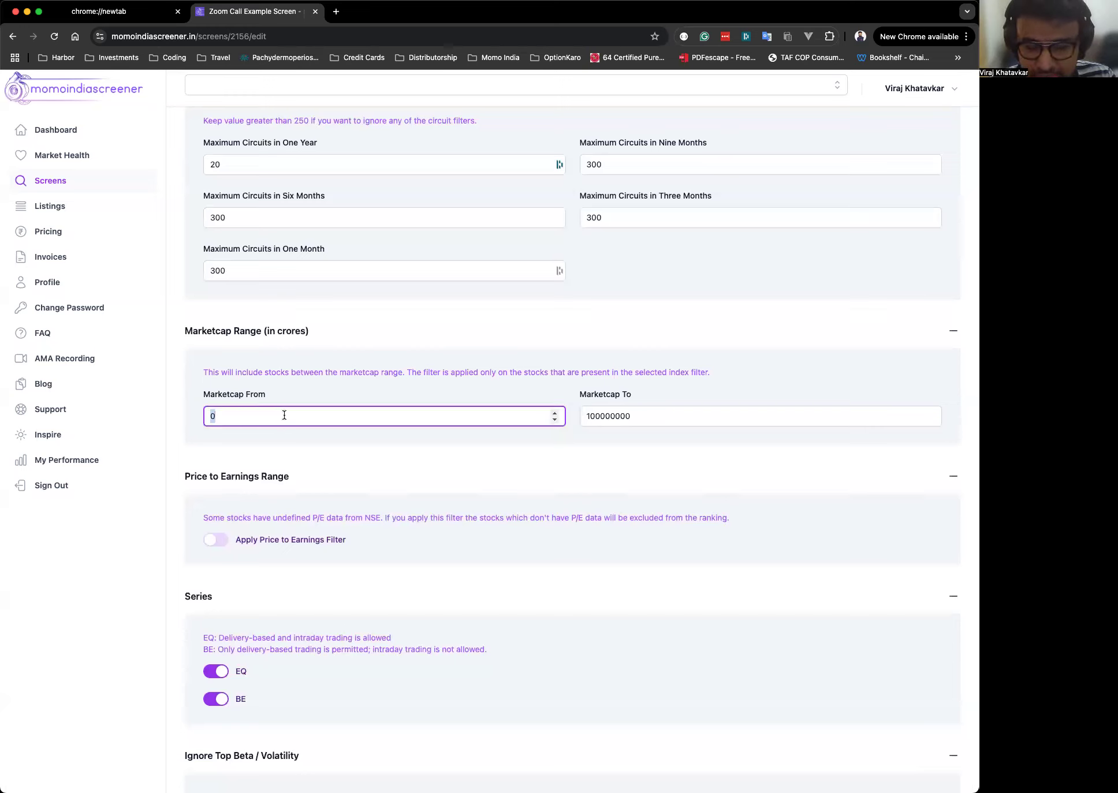
pyautogui.write('100')
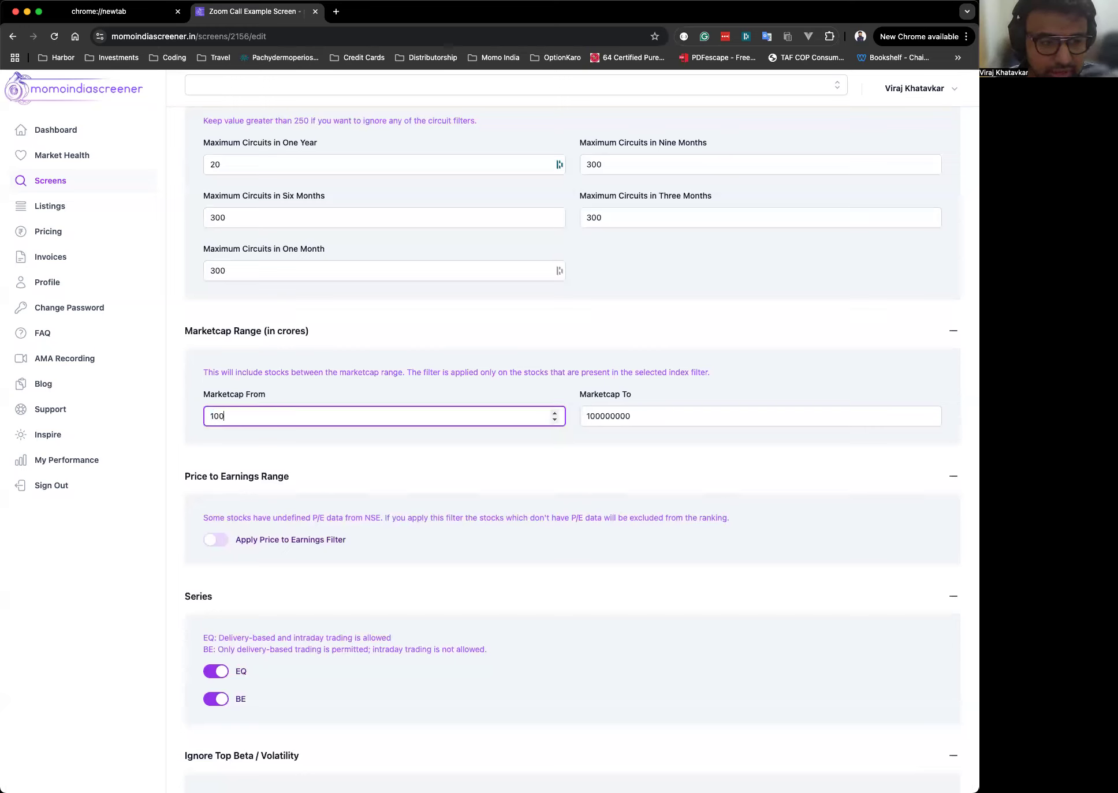
pyautogui.doubleClick(290, 417)
pyautogui.write('0')
pyautogui.click(696, 383)
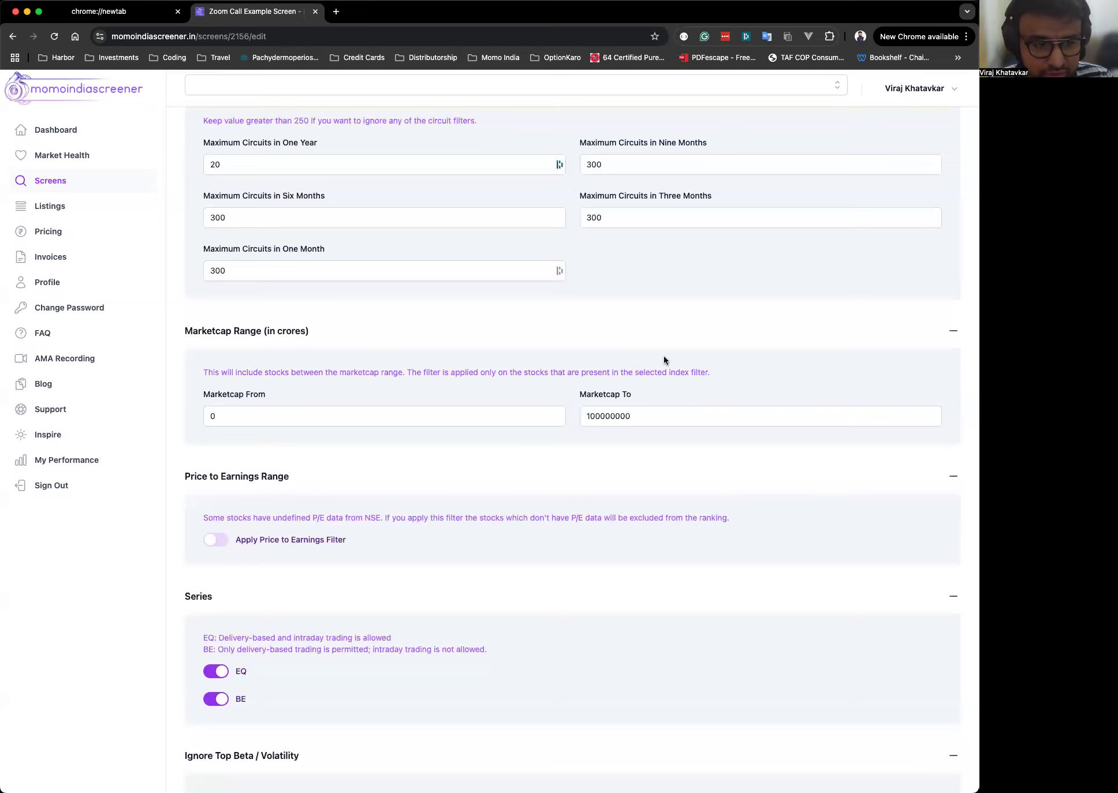
# Set the marketcap range from 5000 to 50000 crores.
pyautogui.click(296, 417)
pyautogui.press('super+a')
pyautogui.write('5000')
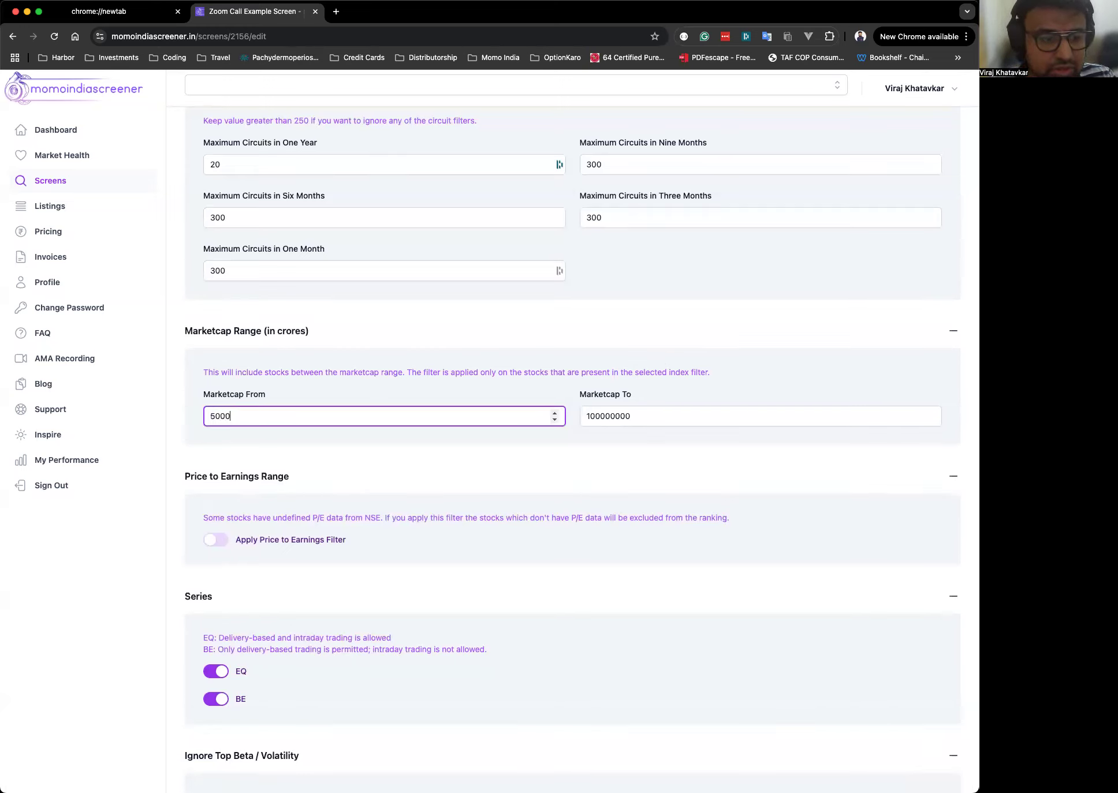
pyautogui.click(641, 417)
pyautogui.press('super+a')
pyautogui.write('50000')
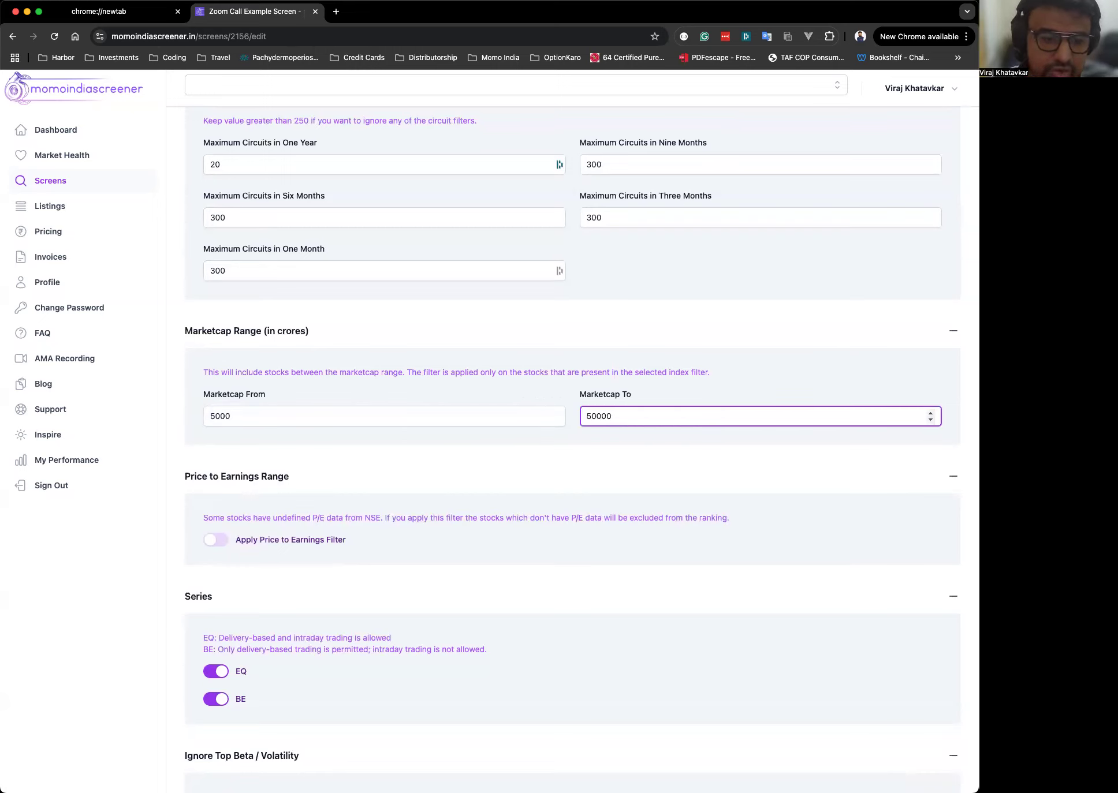
# Highlight the marketcap note, then set Marketcap From to 2435 and Marketcap To to 47852.
pyautogui.moveTo(456, 372); pyautogui.dragTo(203, 372)
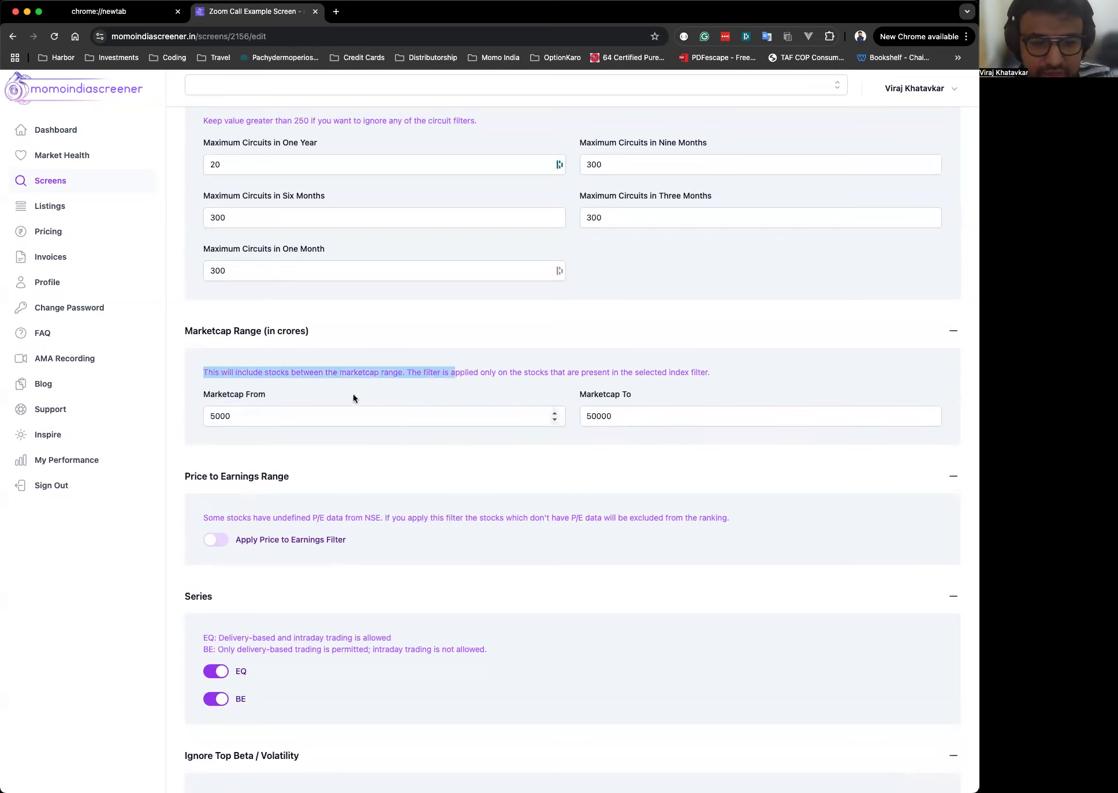
pyautogui.click(774, 390)
pyautogui.click(312, 417)
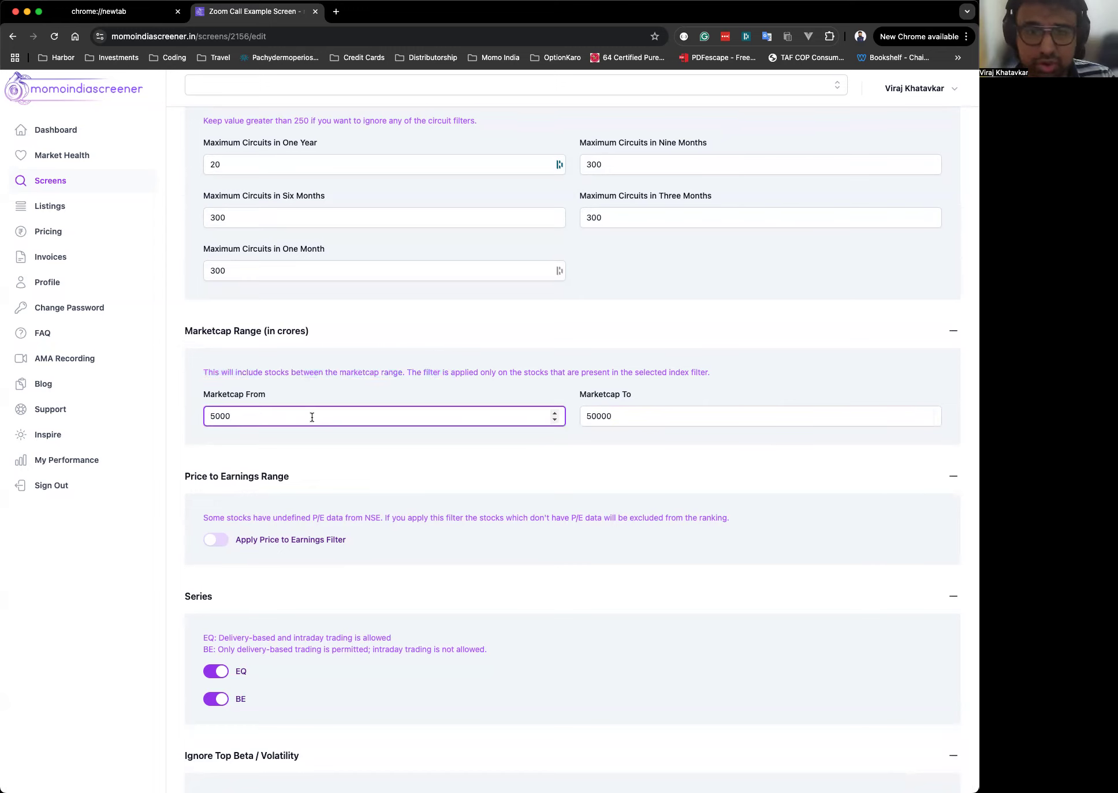
pyautogui.doubleClick(312, 417)
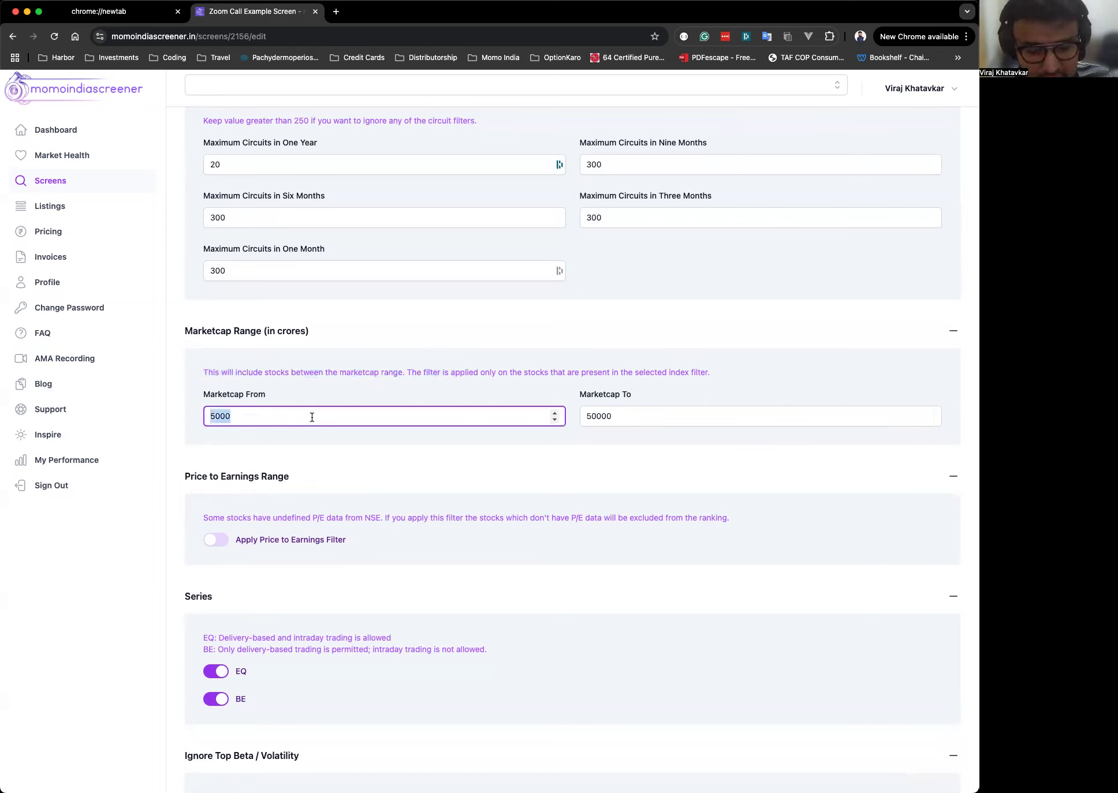
pyautogui.write('2435')
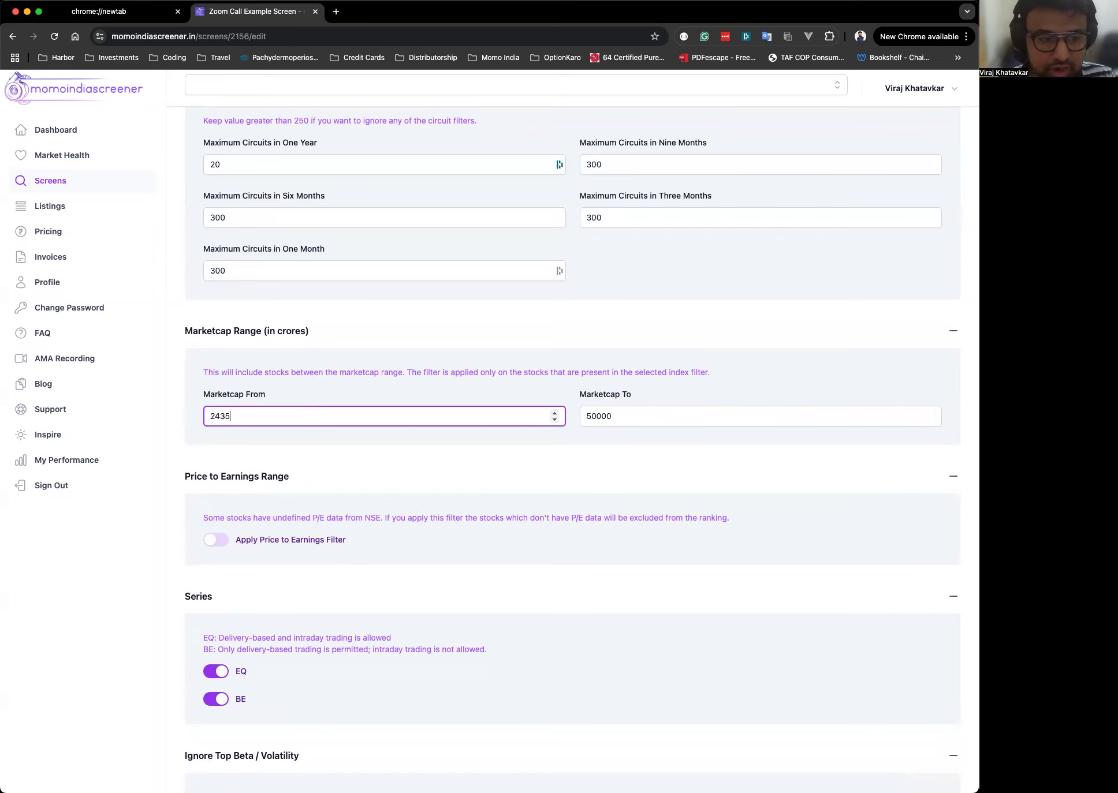
pyautogui.press('Tab')
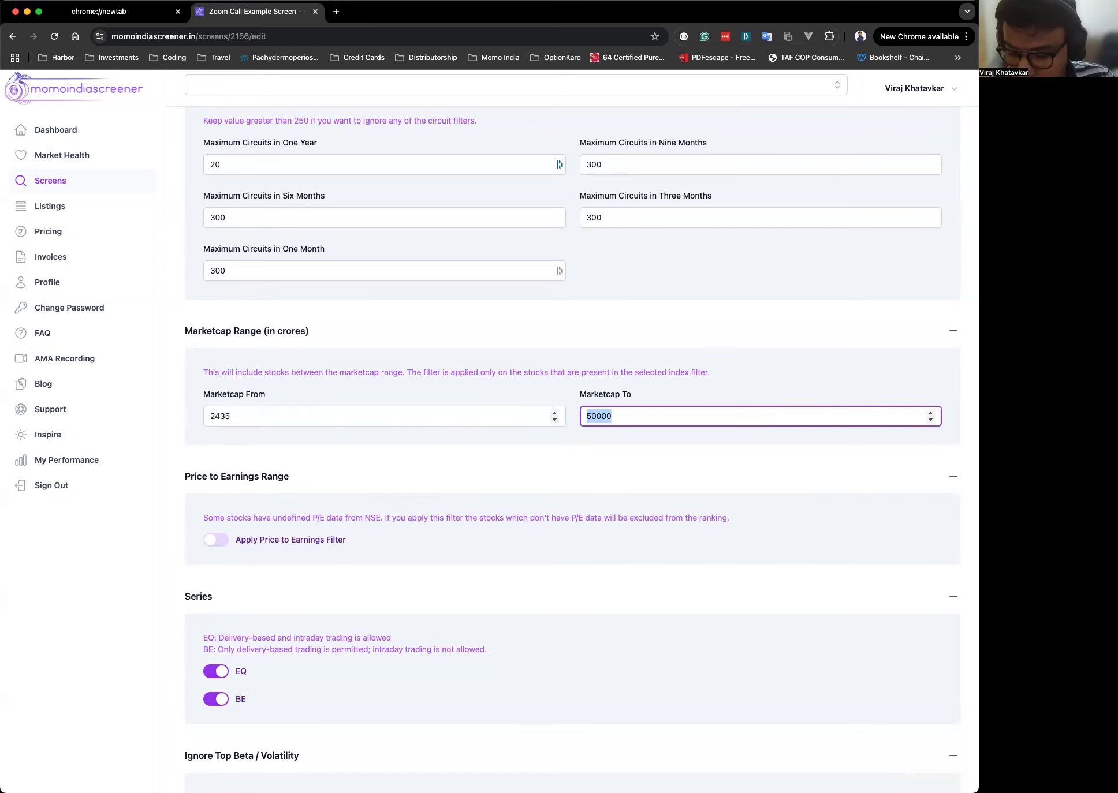
pyautogui.write('47852')
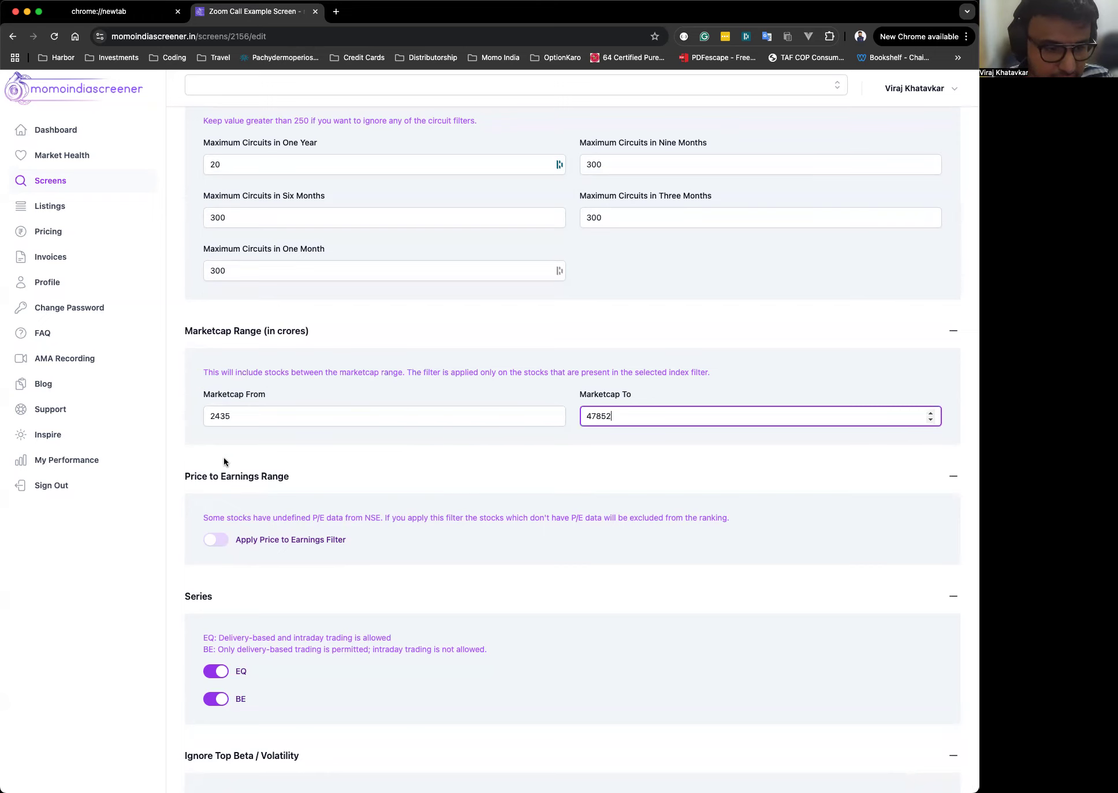
# Enable the Price to Earnings filter and set its range from 5 to 30.
pyautogui.scroll(-3, 311, 442)
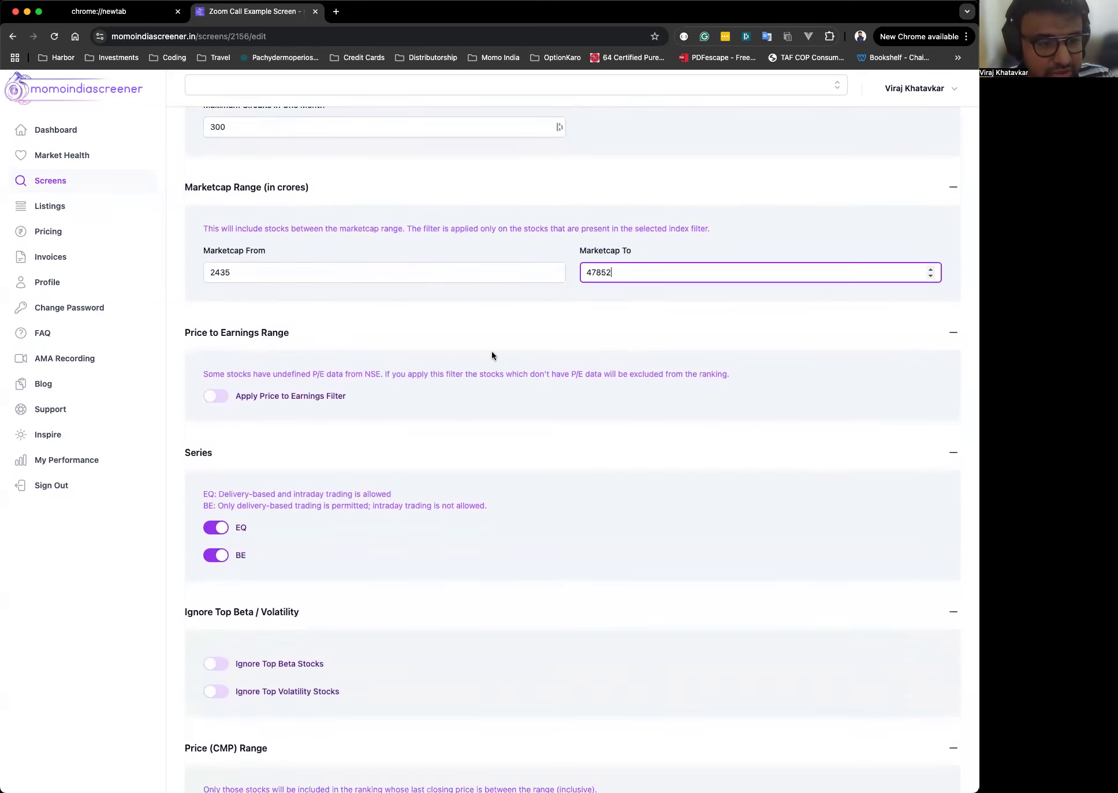
pyautogui.click(472, 359)
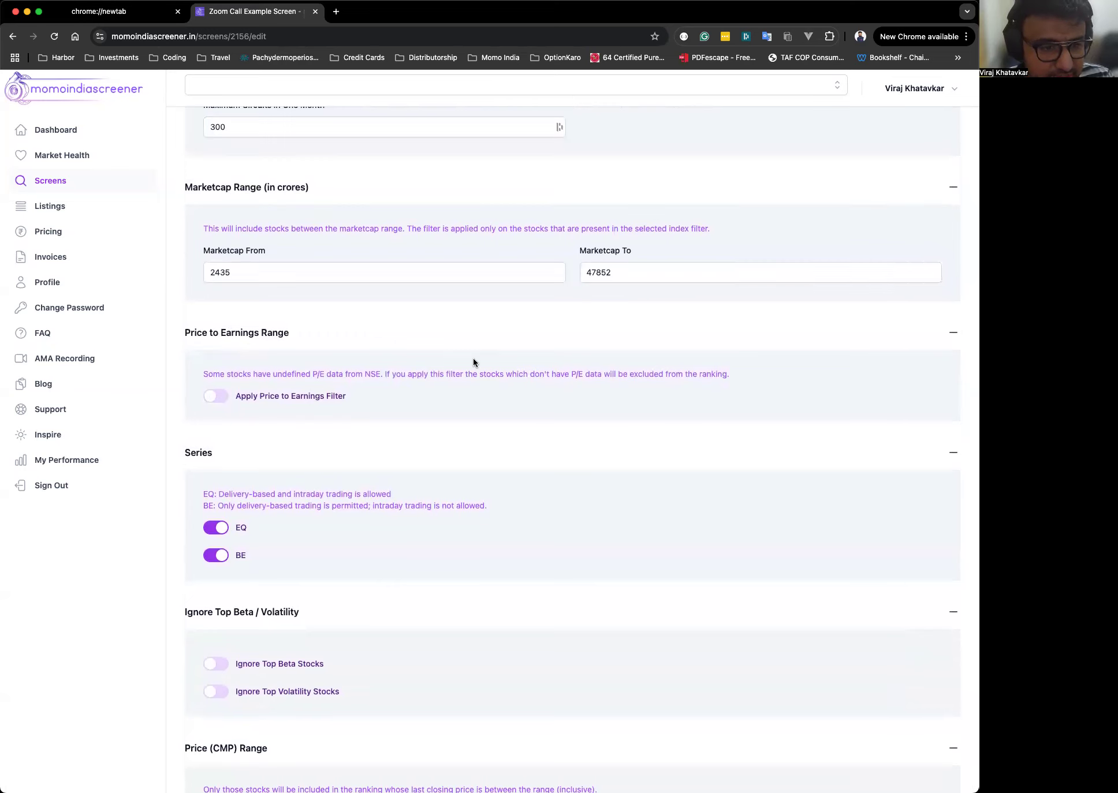
pyautogui.click(218, 397)
pyautogui.click(401, 443)
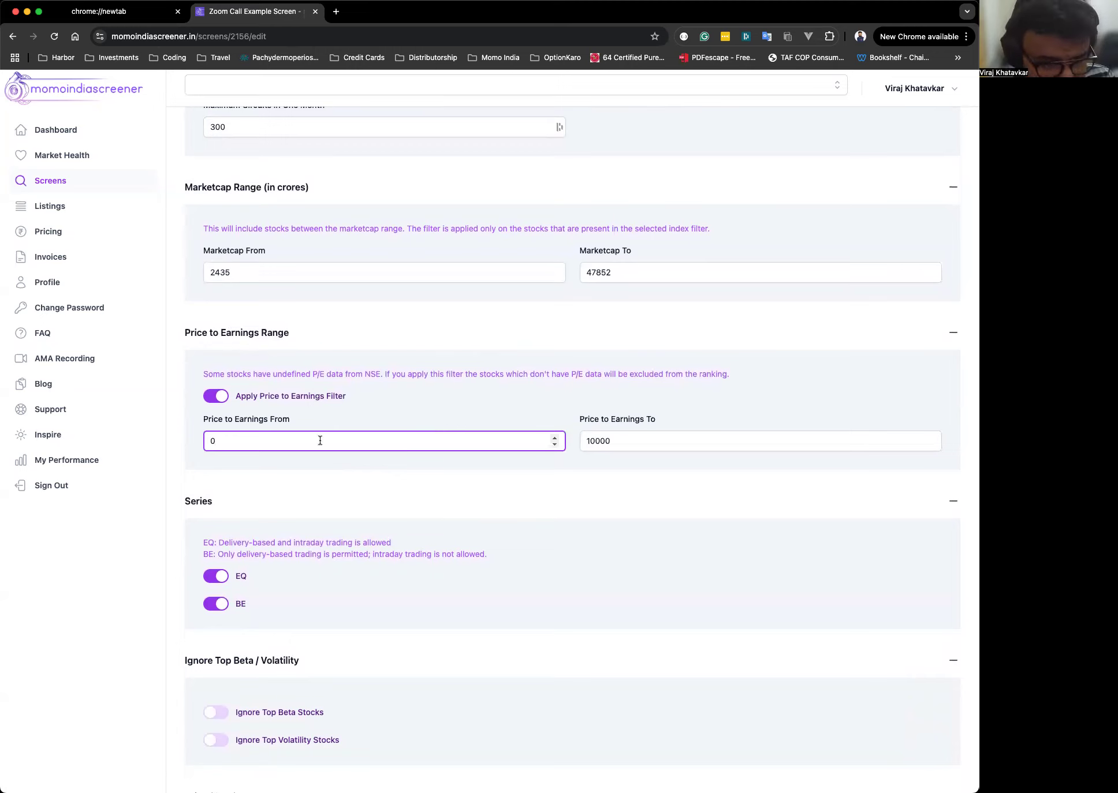
pyautogui.doubleClick(254, 442)
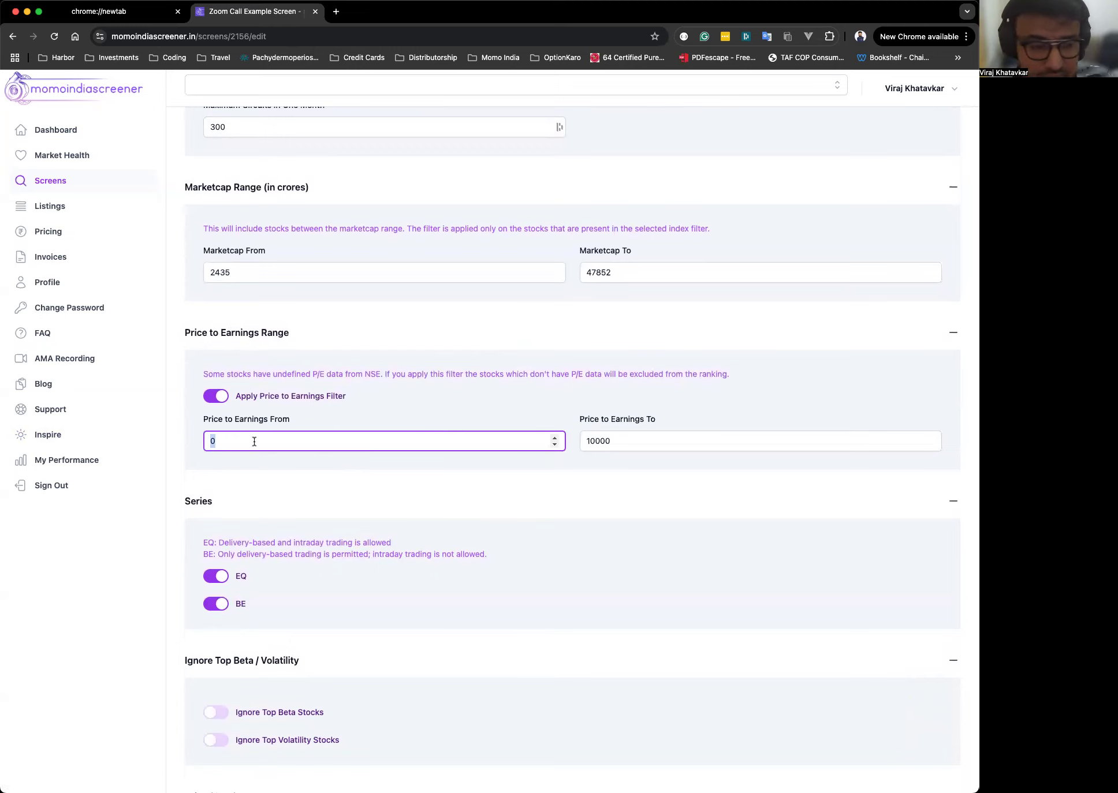
pyautogui.write('5')
pyautogui.press('Tab')
pyautogui.write('30')
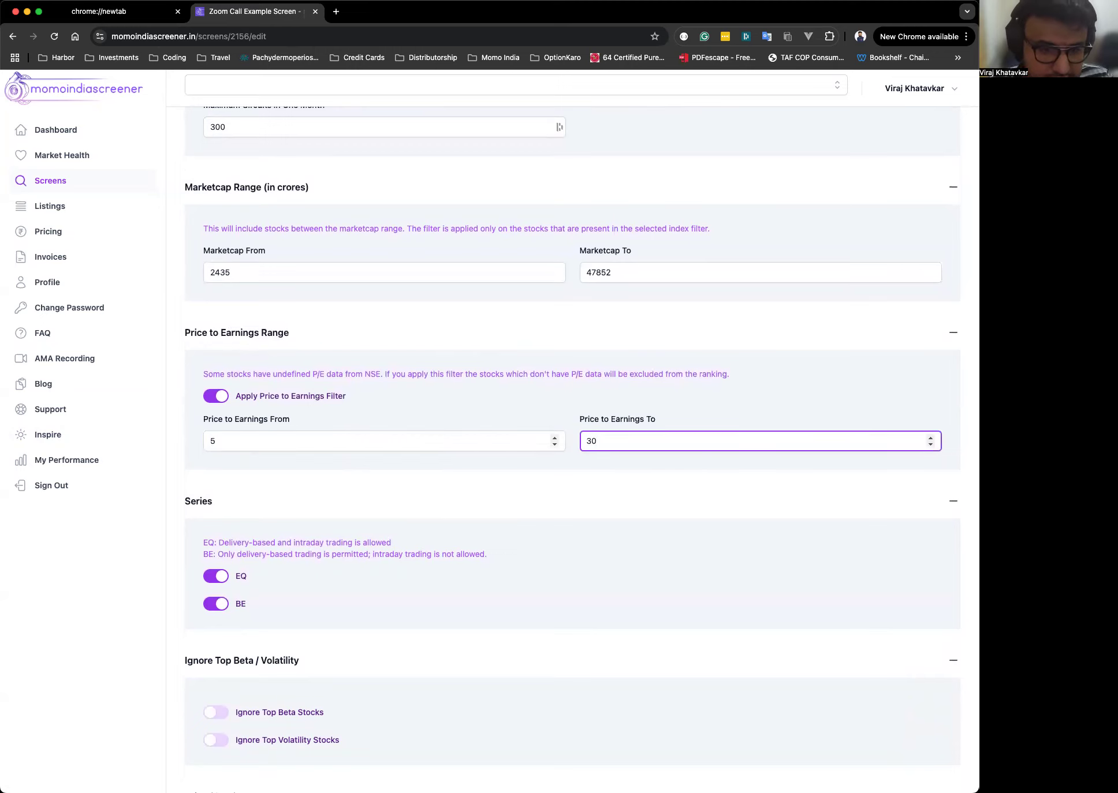
# Switch the Price to Earnings filter off and back on.
pyautogui.click(537, 441)
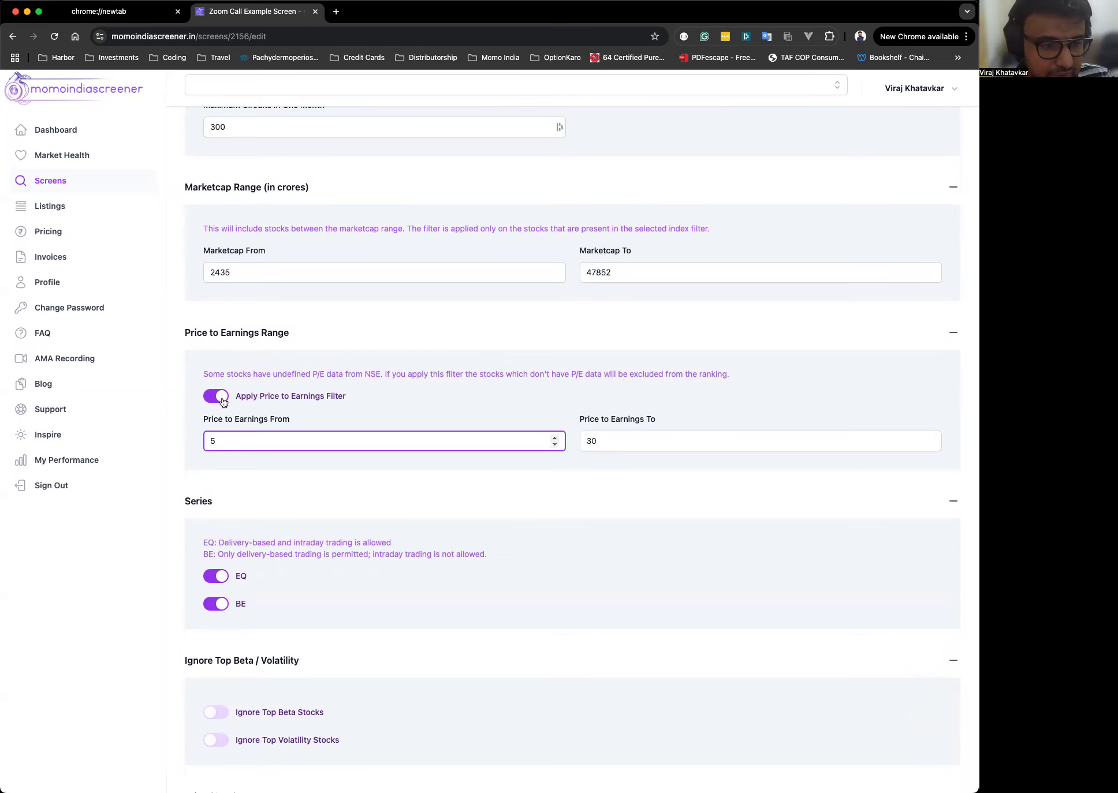
pyautogui.click(509, 407)
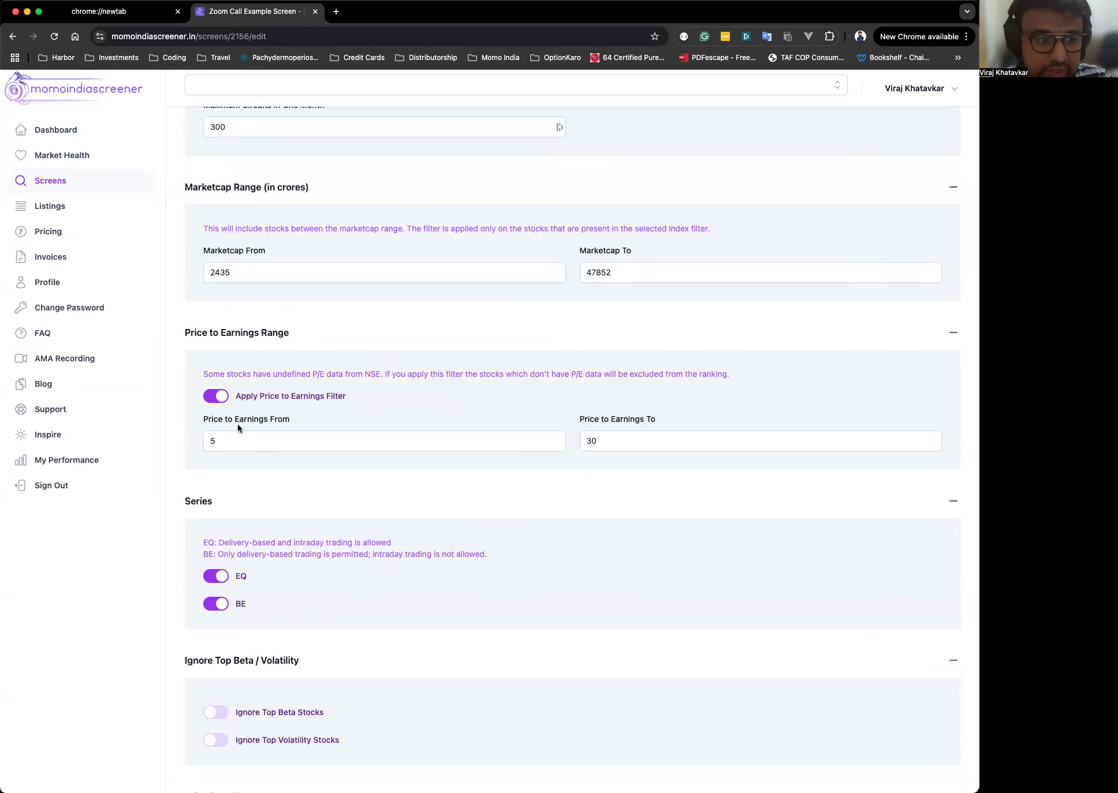
pyautogui.click(213, 399)
pyautogui.click(213, 398)
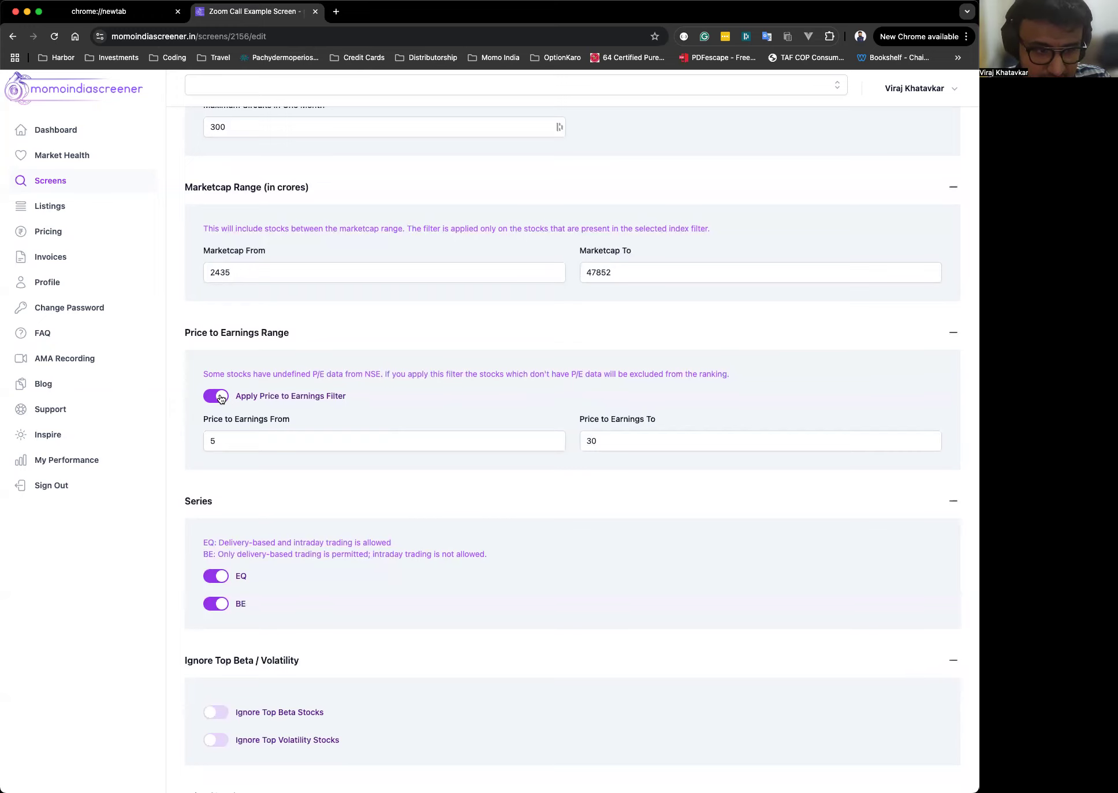
pyautogui.scroll(-3, 730, 410)
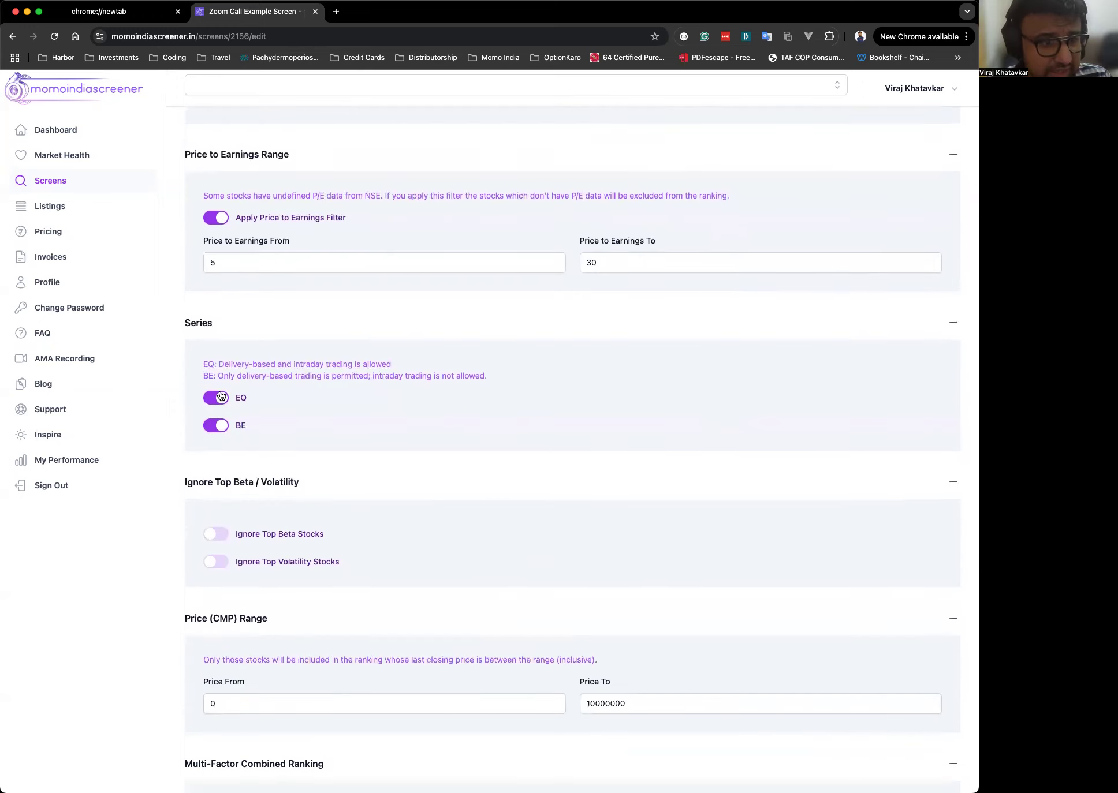
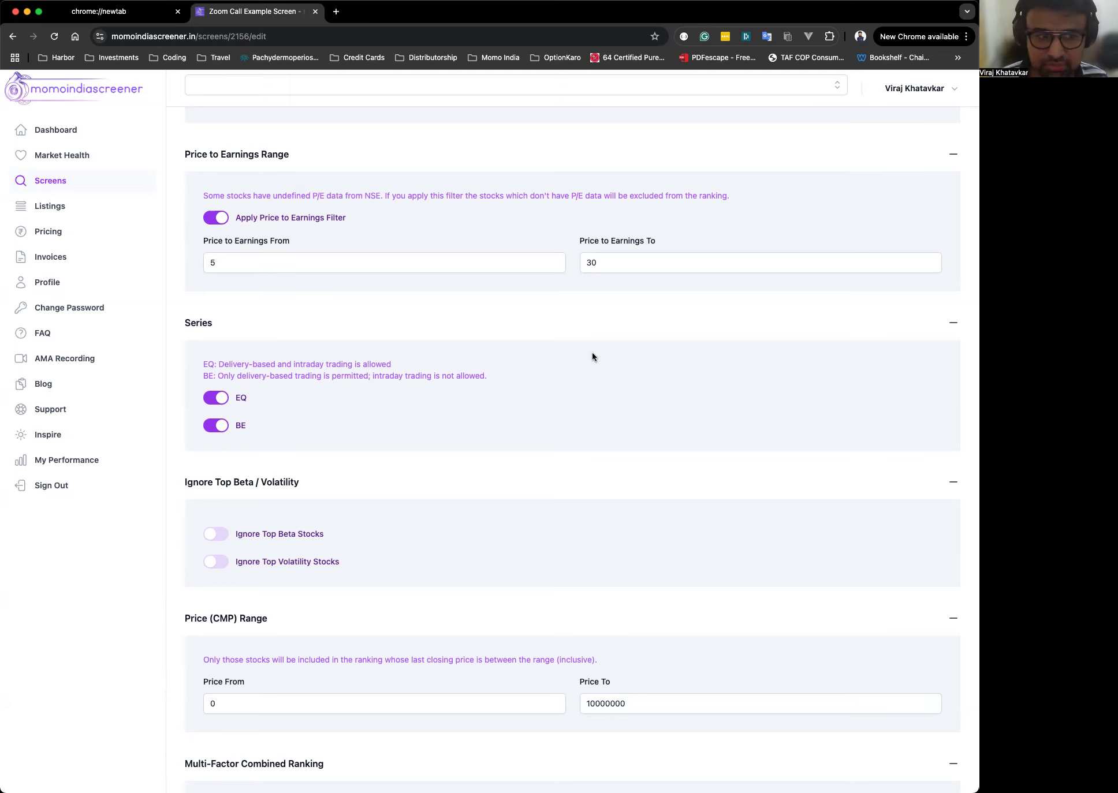
# Switch off the BE series so only EQ stocks are included.
pyautogui.click(215, 427)
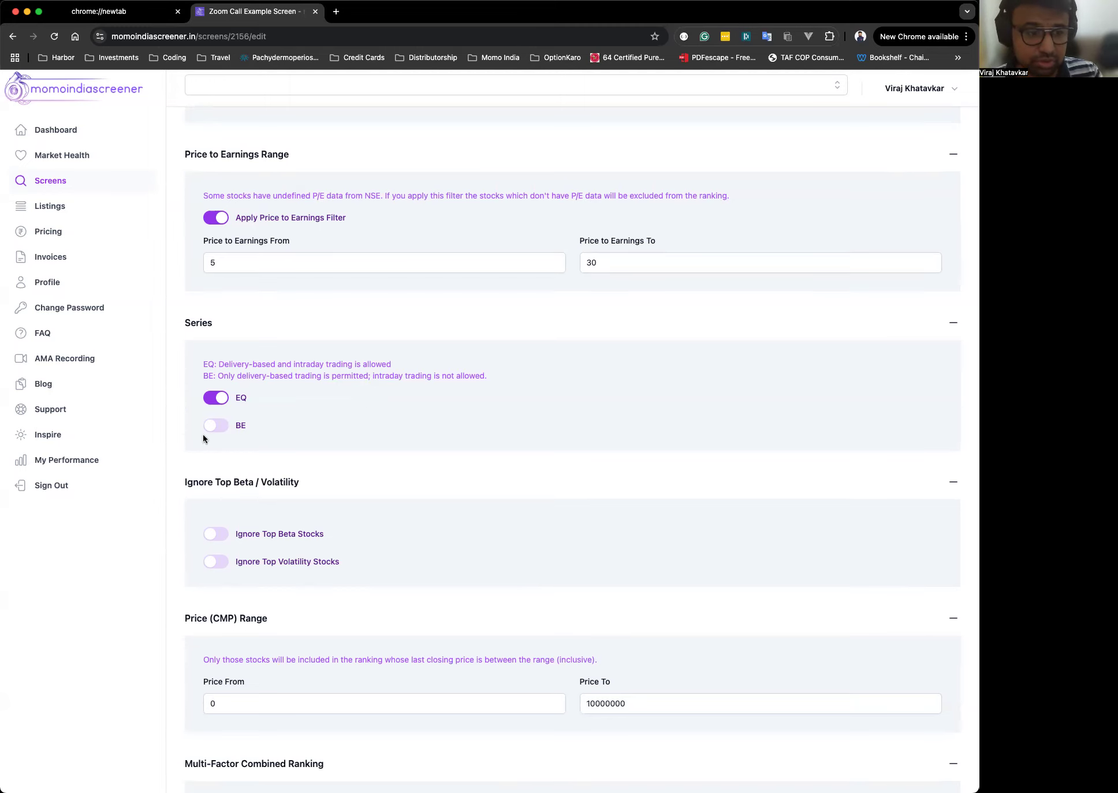
pyautogui.scroll(-5, 559, 436)
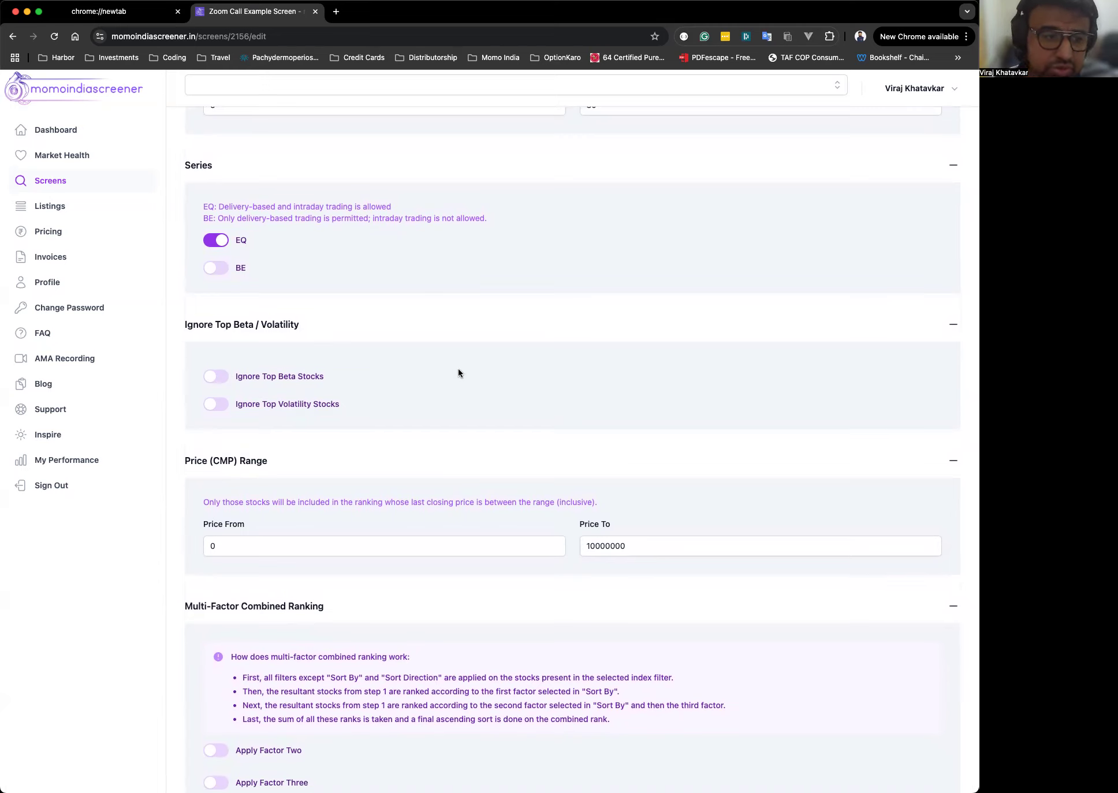
# Toggle Ignore Top Beta Stocks and Ignore Top Volatility Stocks each on and back off.
pyautogui.click(220, 378)
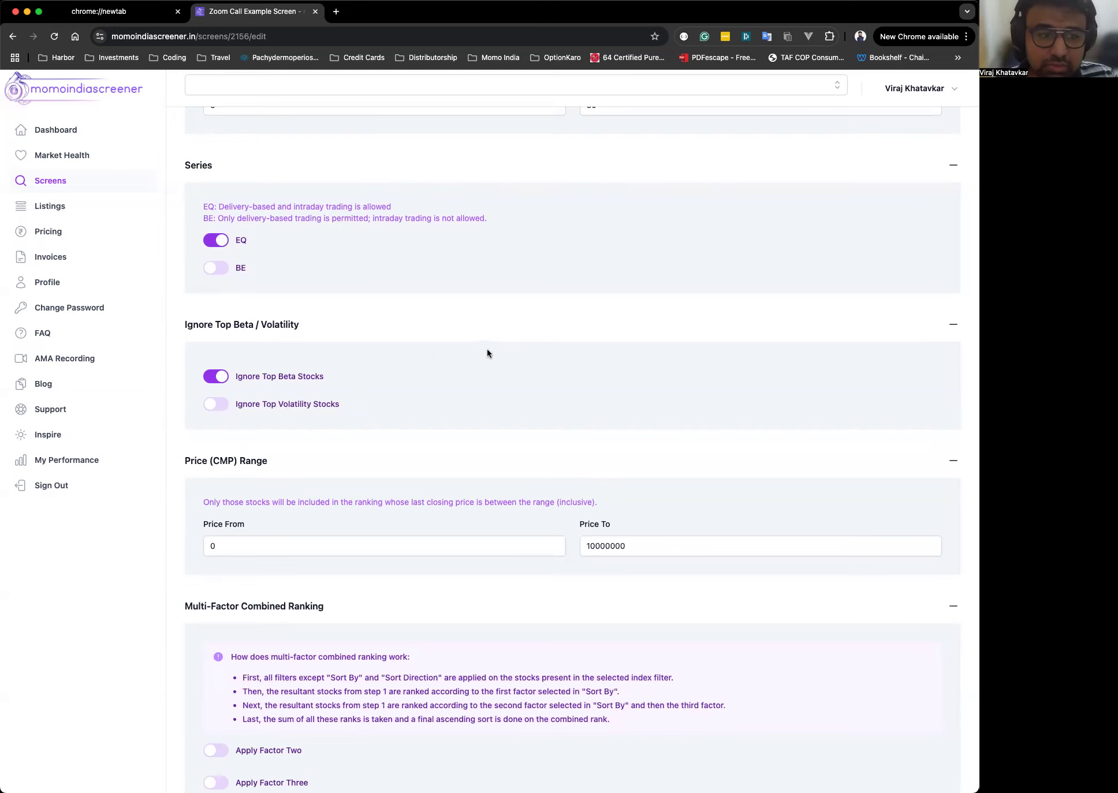
pyautogui.scroll(15, 486, 350)
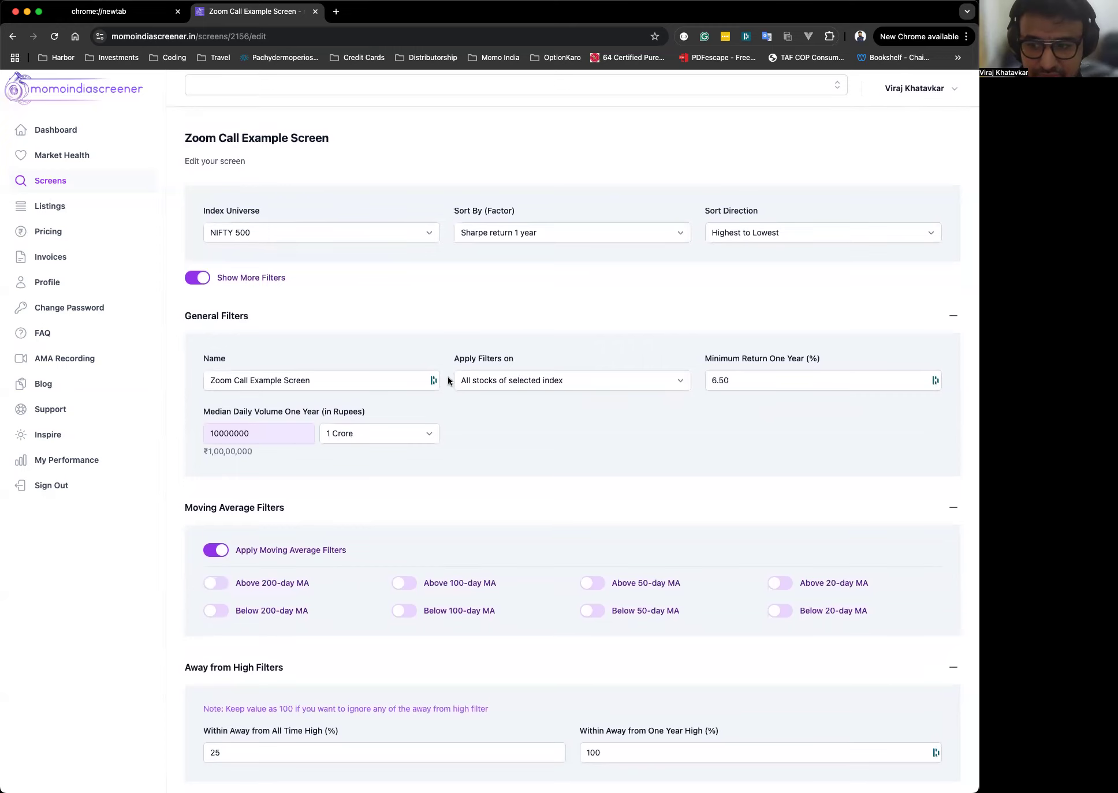
pyautogui.scroll(-18, 447, 377)
pyautogui.scroll(-7, 448, 378)
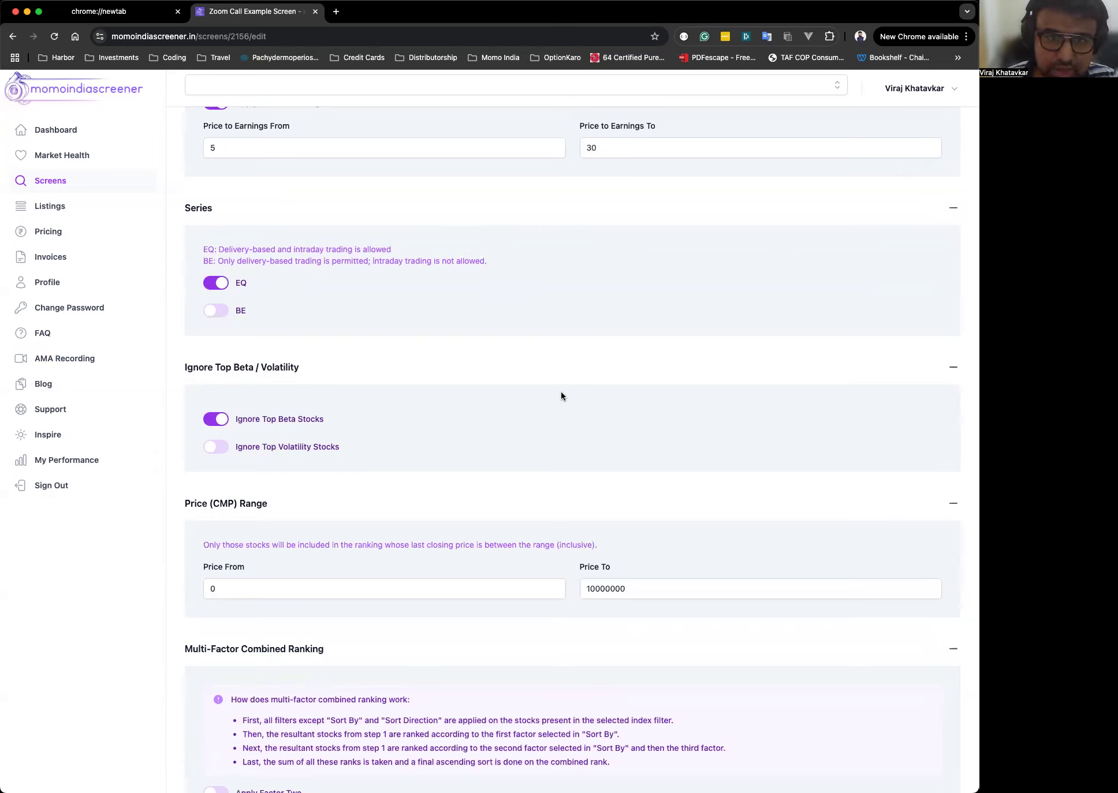
pyautogui.click(233, 420)
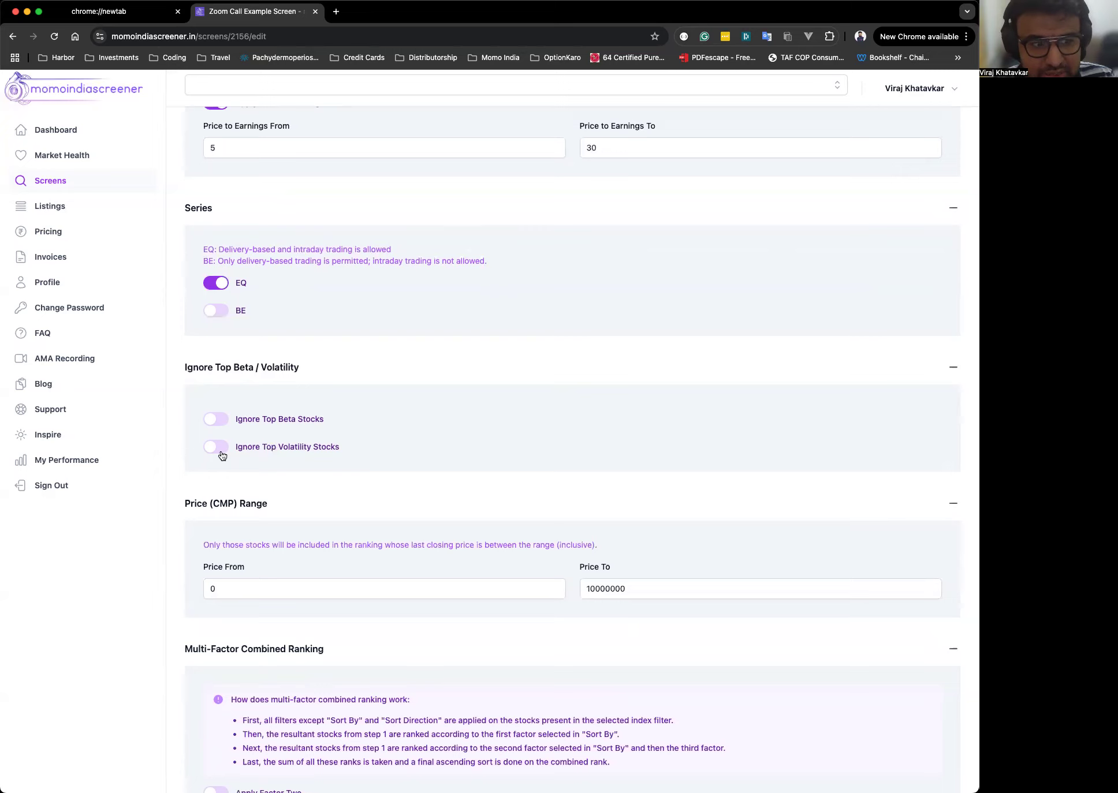
pyautogui.click(222, 455)
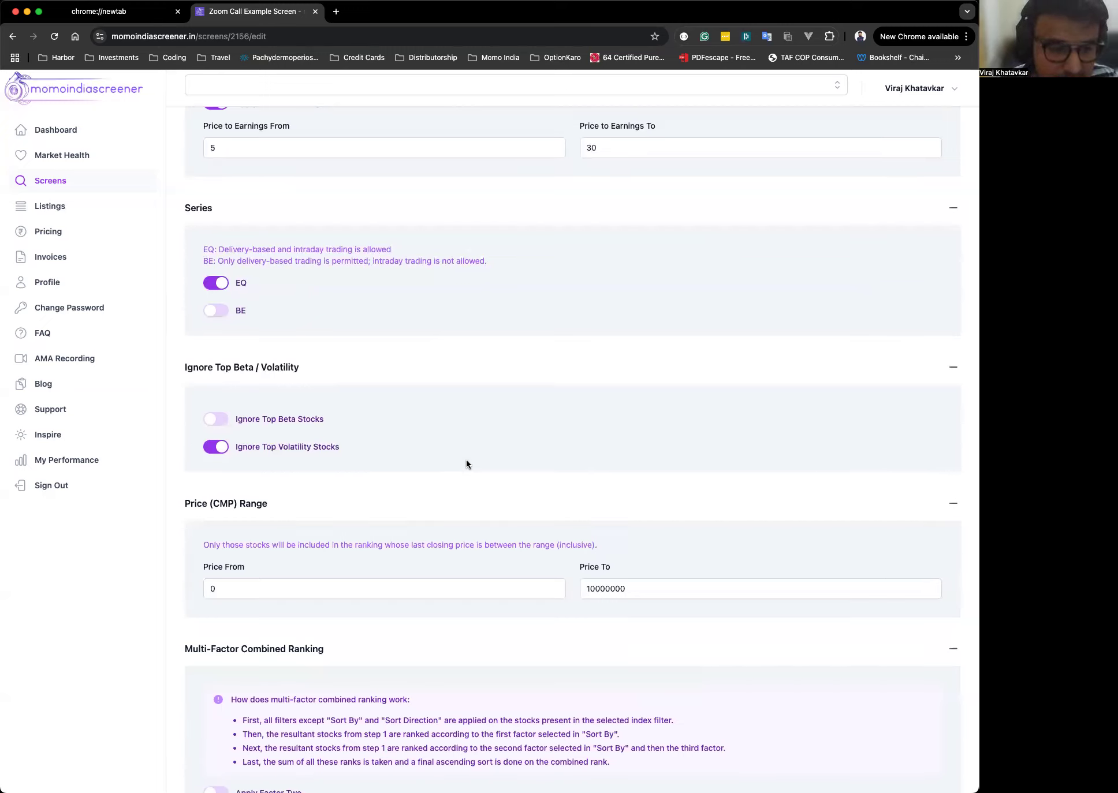
pyautogui.click(241, 451)
# Set the price (CMP) range from 25 to 1000.
pyautogui.scroll(-3, 446, 483)
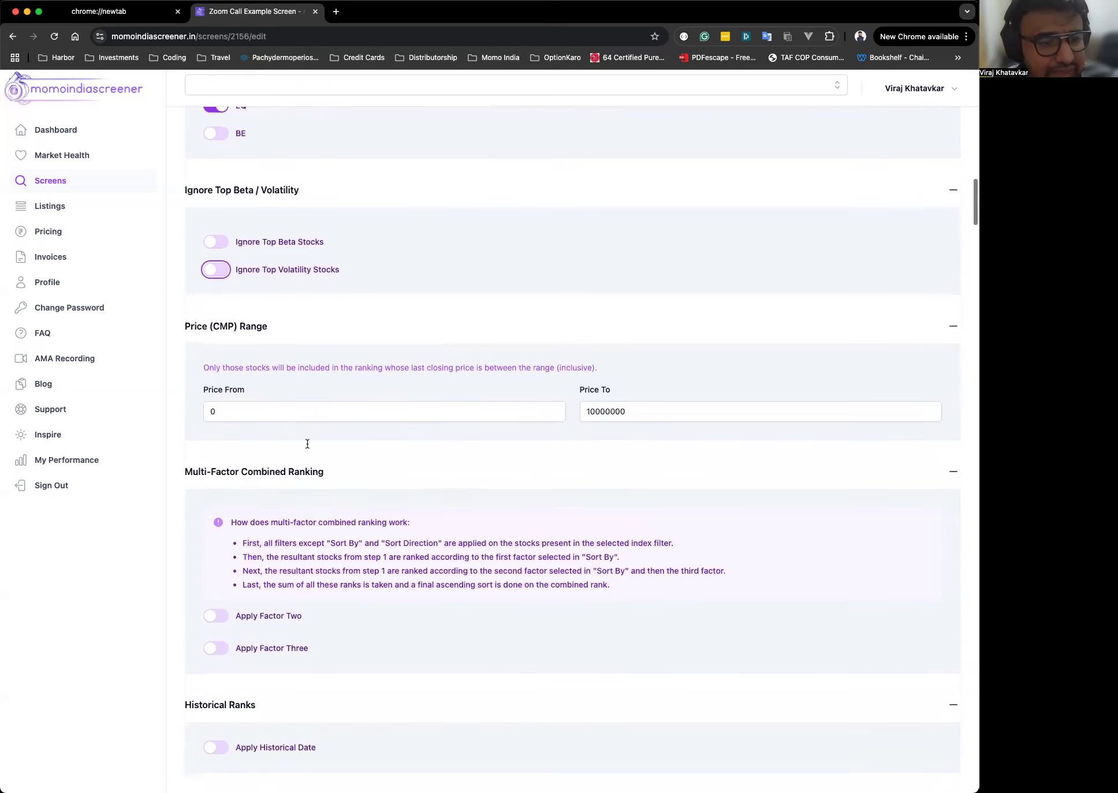
pyautogui.click(397, 408)
pyautogui.doubleClick(289, 415)
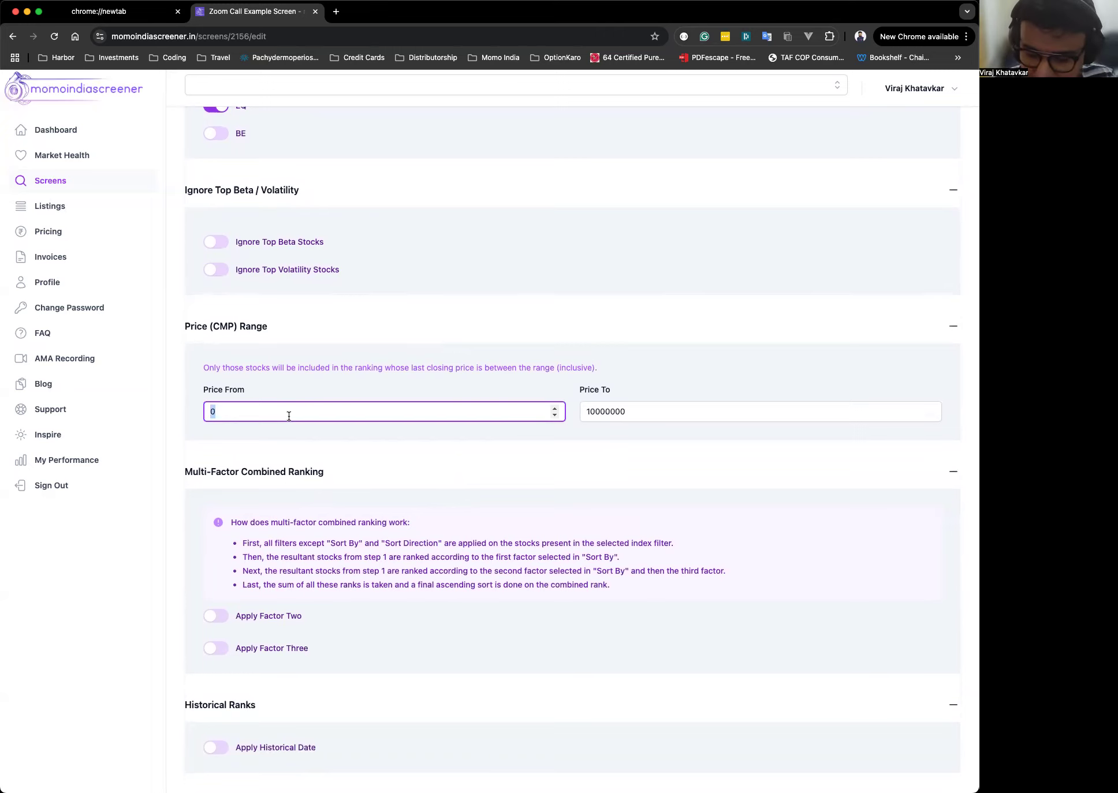
pyautogui.write('2')
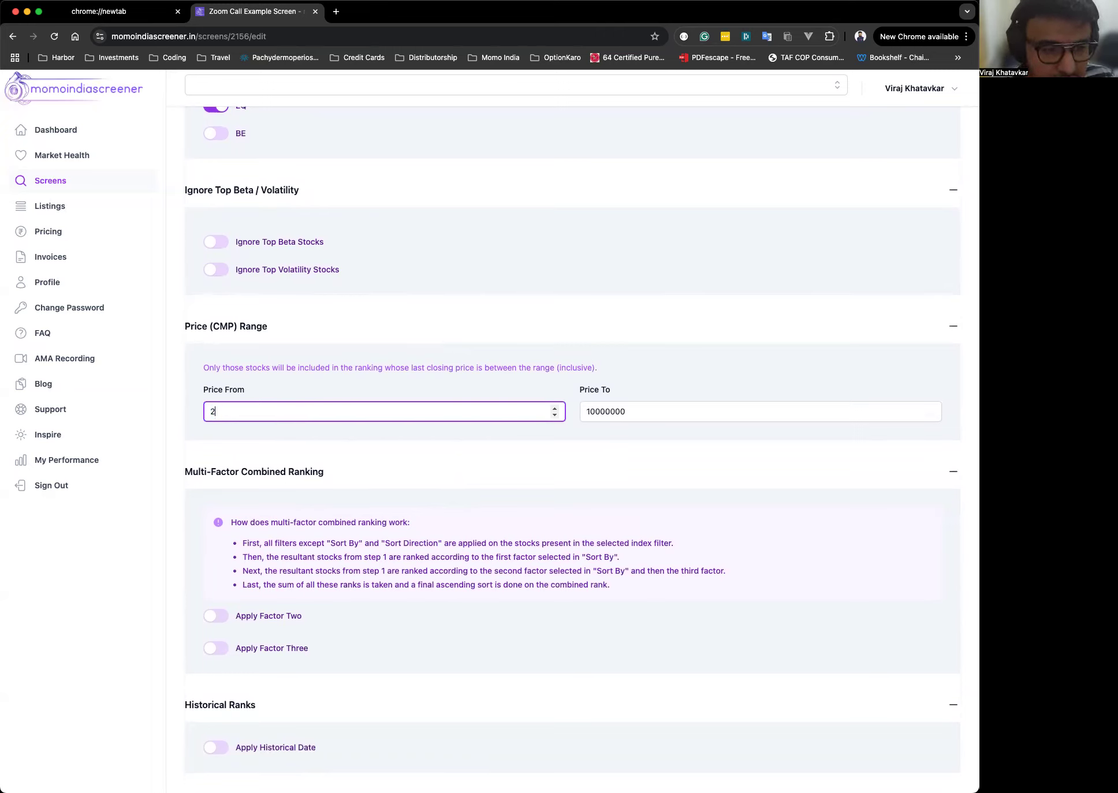
pyautogui.write('5')
pyautogui.press('Tab')
pyautogui.write('1000')
pyautogui.click(231, 412)
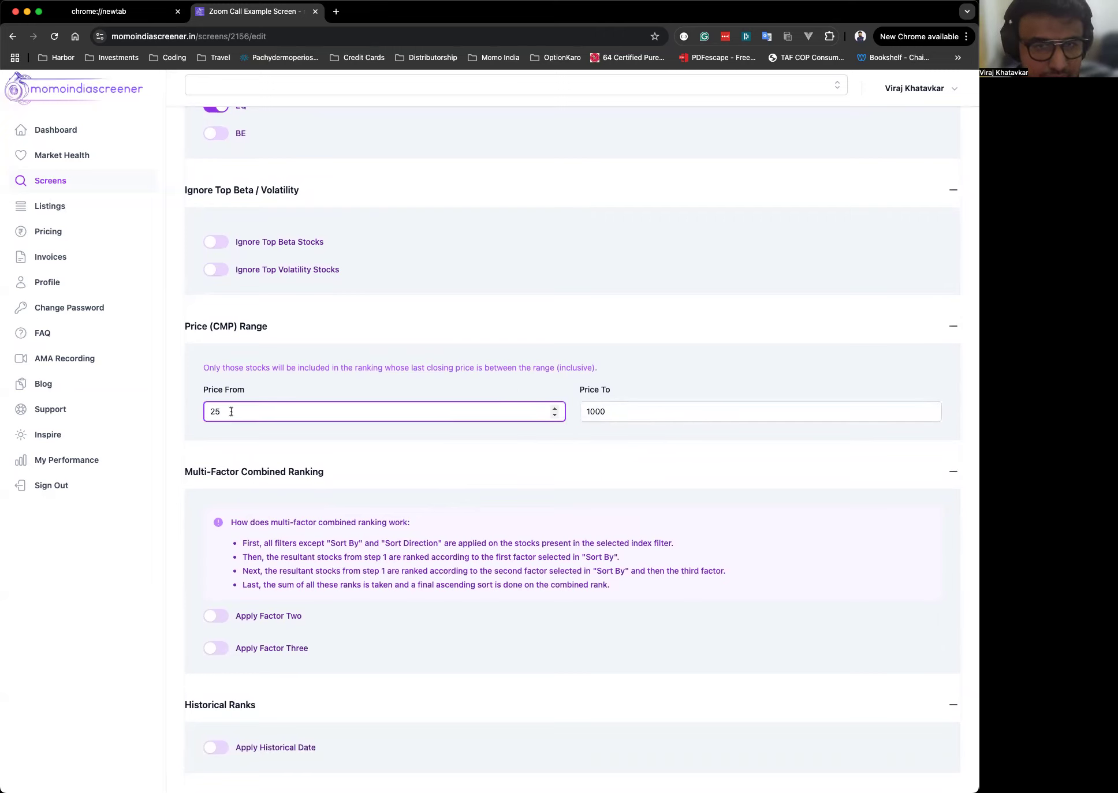
pyautogui.click(637, 411)
pyautogui.doubleClick(636, 412)
pyautogui.write('100000000000')
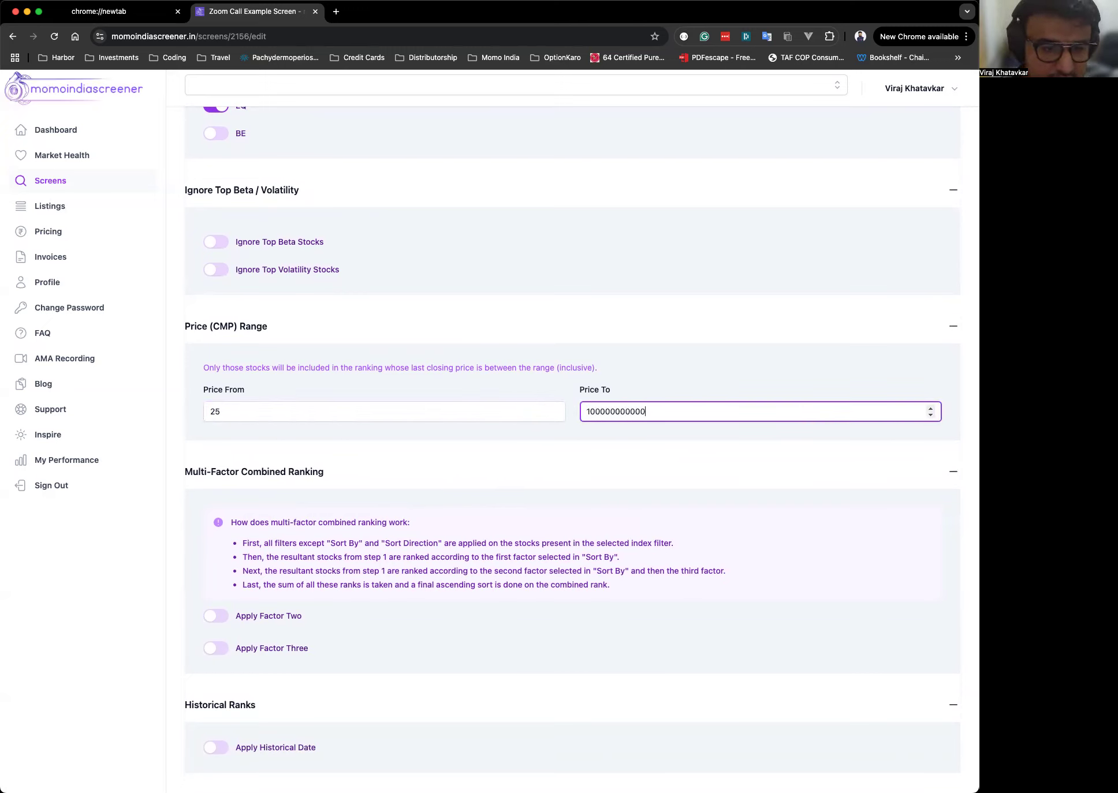
pyautogui.click(530, 361)
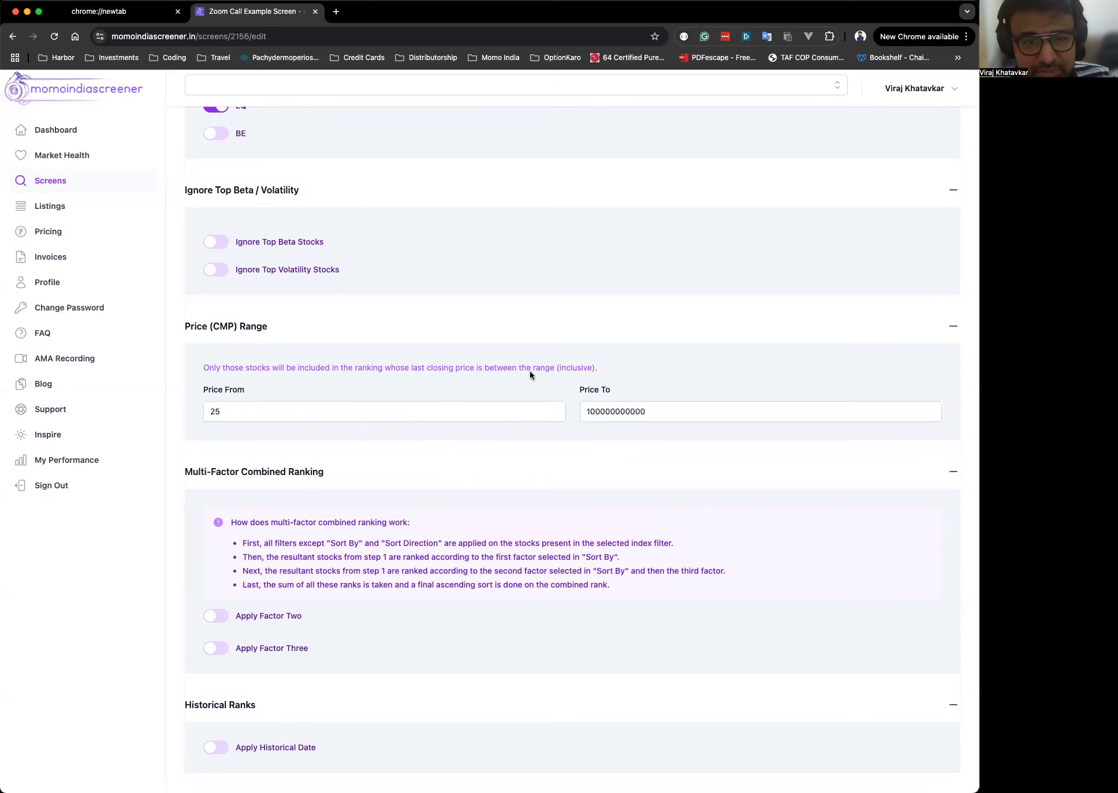
# Set Price To to 200000.
pyautogui.click(681, 414)
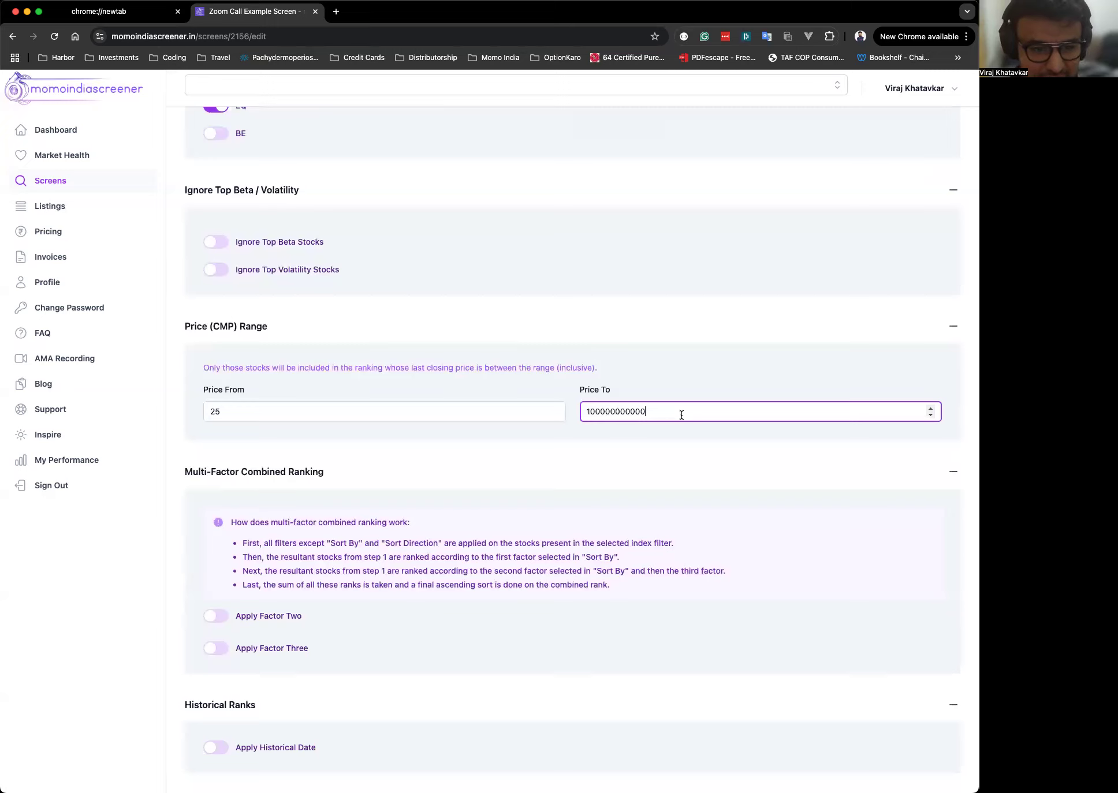
pyautogui.doubleClick(681, 415)
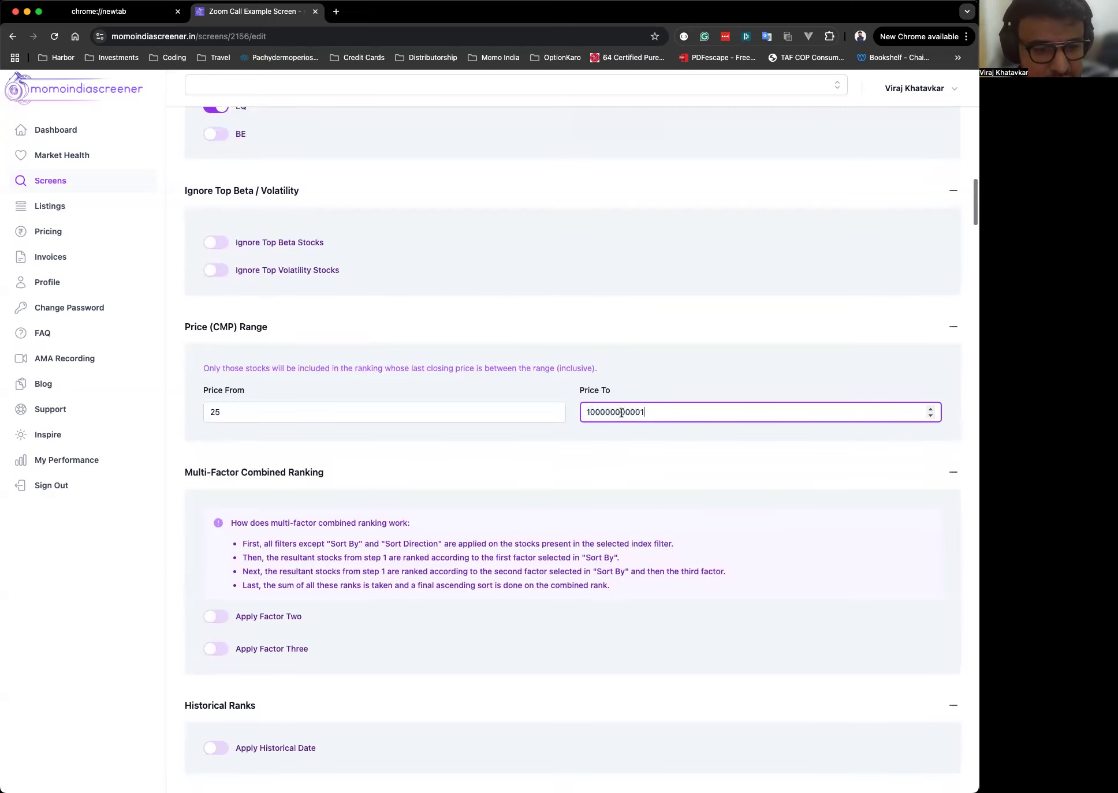
pyautogui.write('200000')
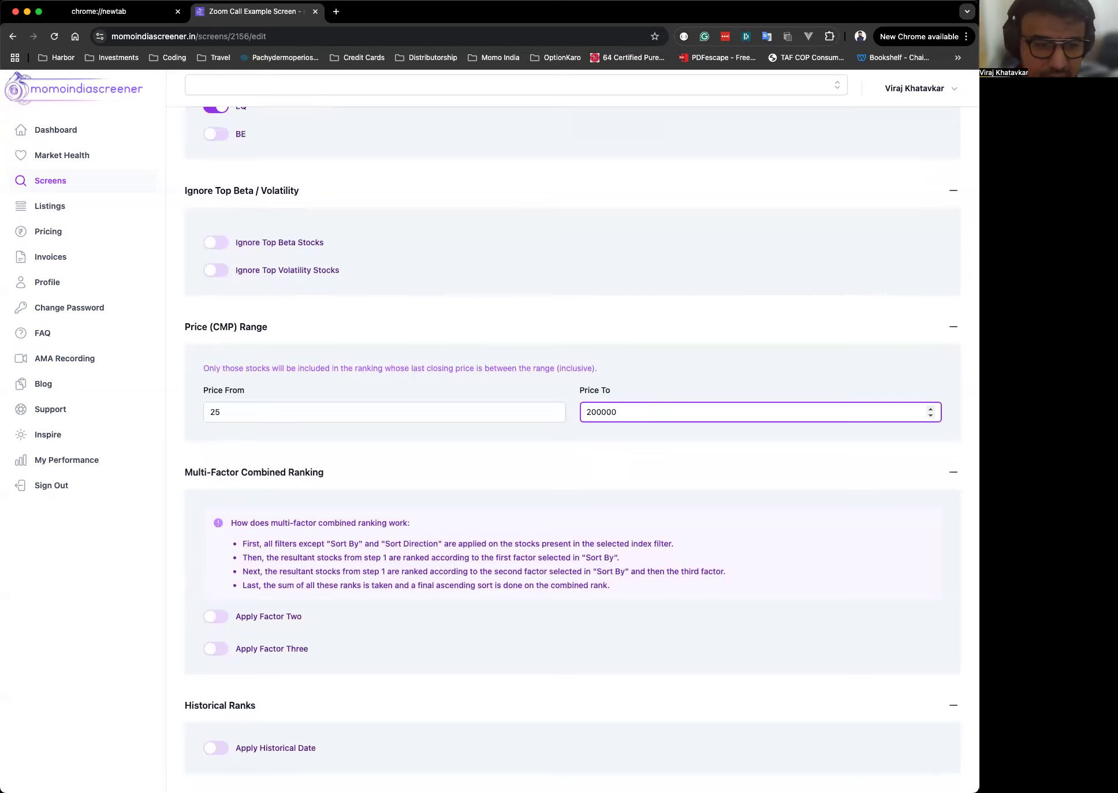
# Change Price From to 100.
pyautogui.click(313, 413)
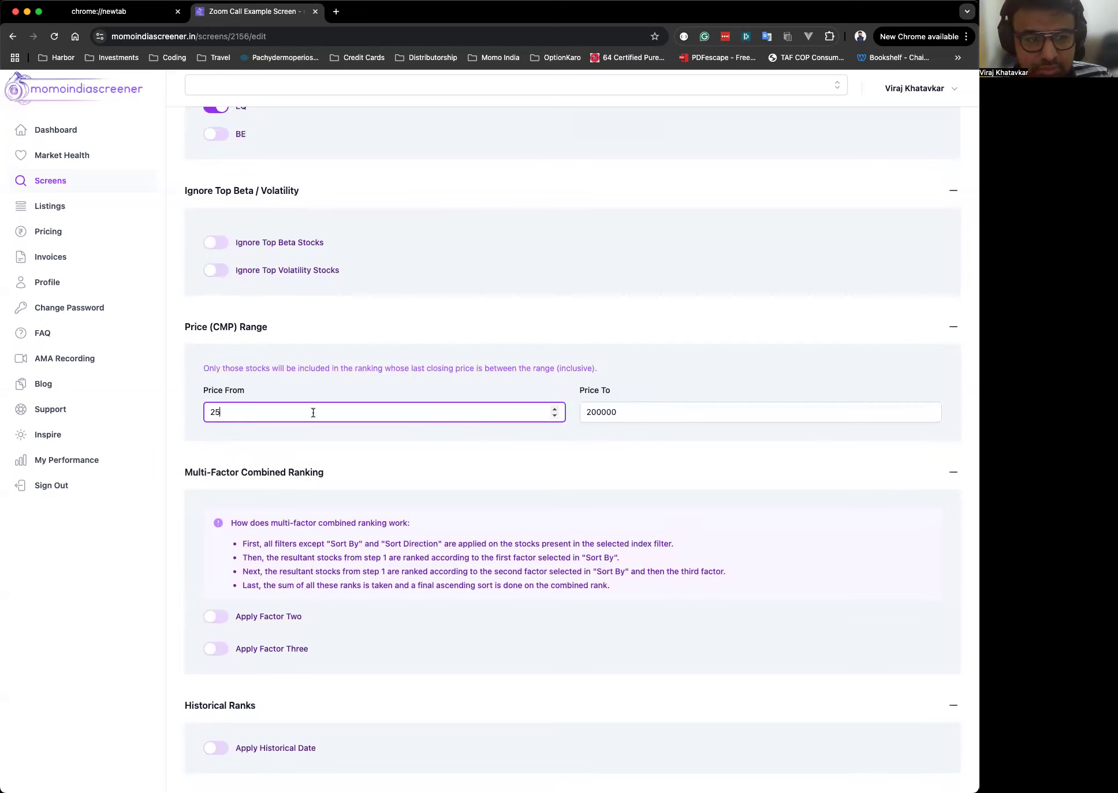
pyautogui.doubleClick(313, 413)
pyautogui.write('100')
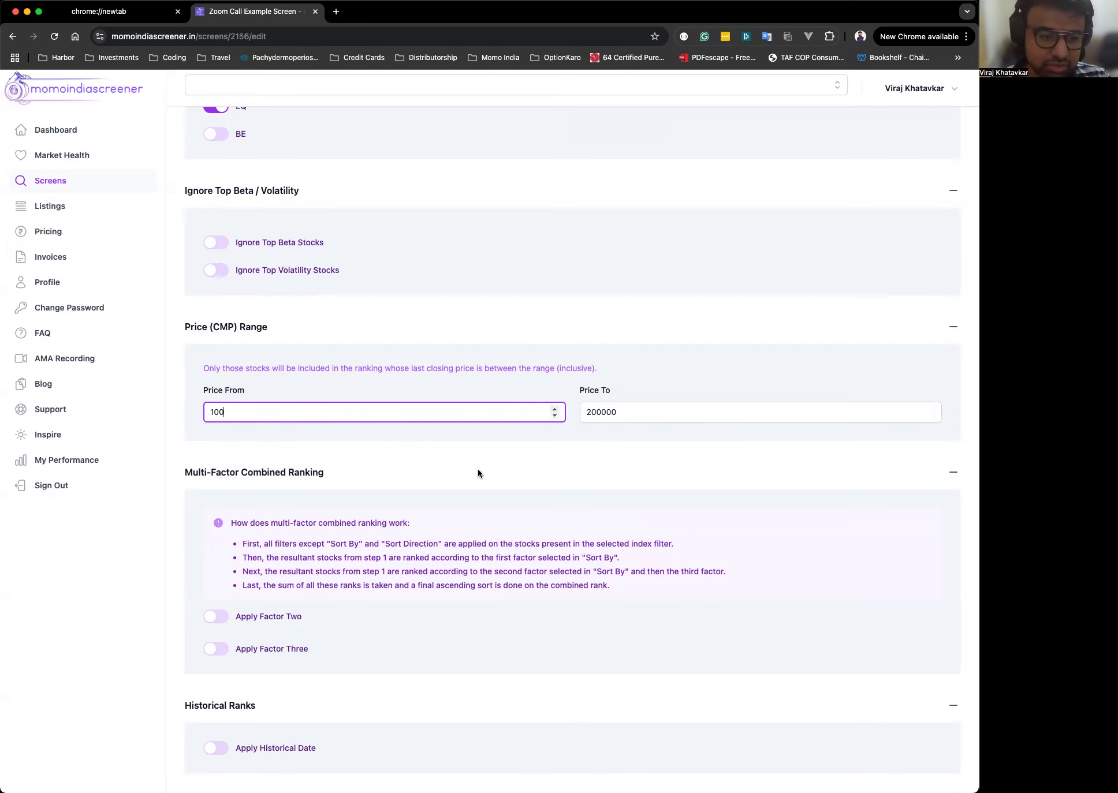
# Enable Apply Factor Two and Apply Factor Three in the multi-factor combined ranking.
pyautogui.scroll(-5, 520, 505)
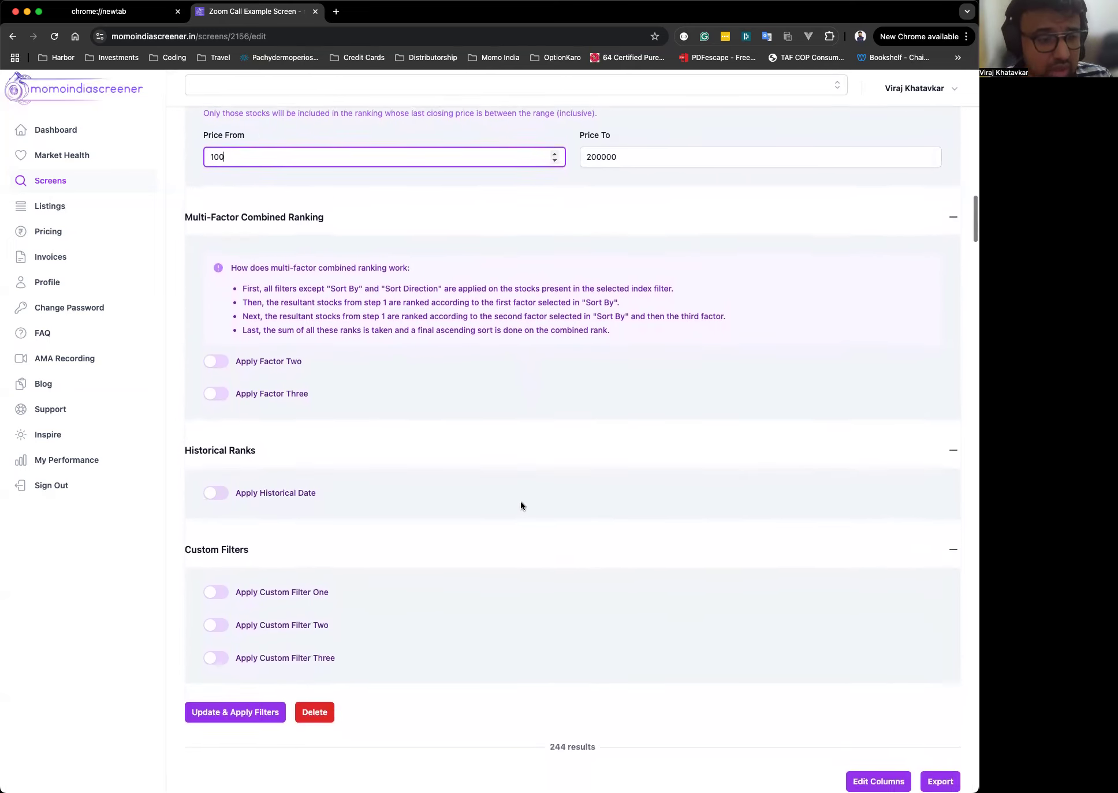
pyautogui.click(233, 380)
pyautogui.click(224, 366)
pyautogui.click(226, 453)
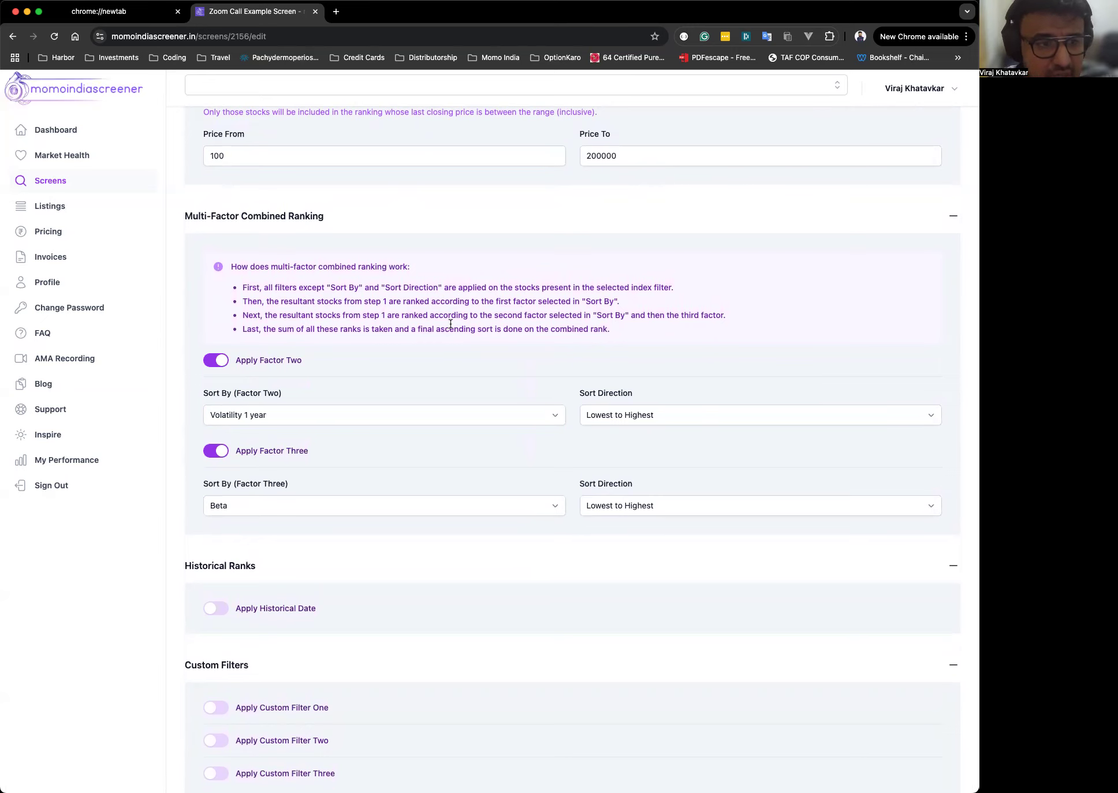
# Open the Apply Filters on and Factor Two sort lists without changing them.
pyautogui.scroll(15, 451, 324)
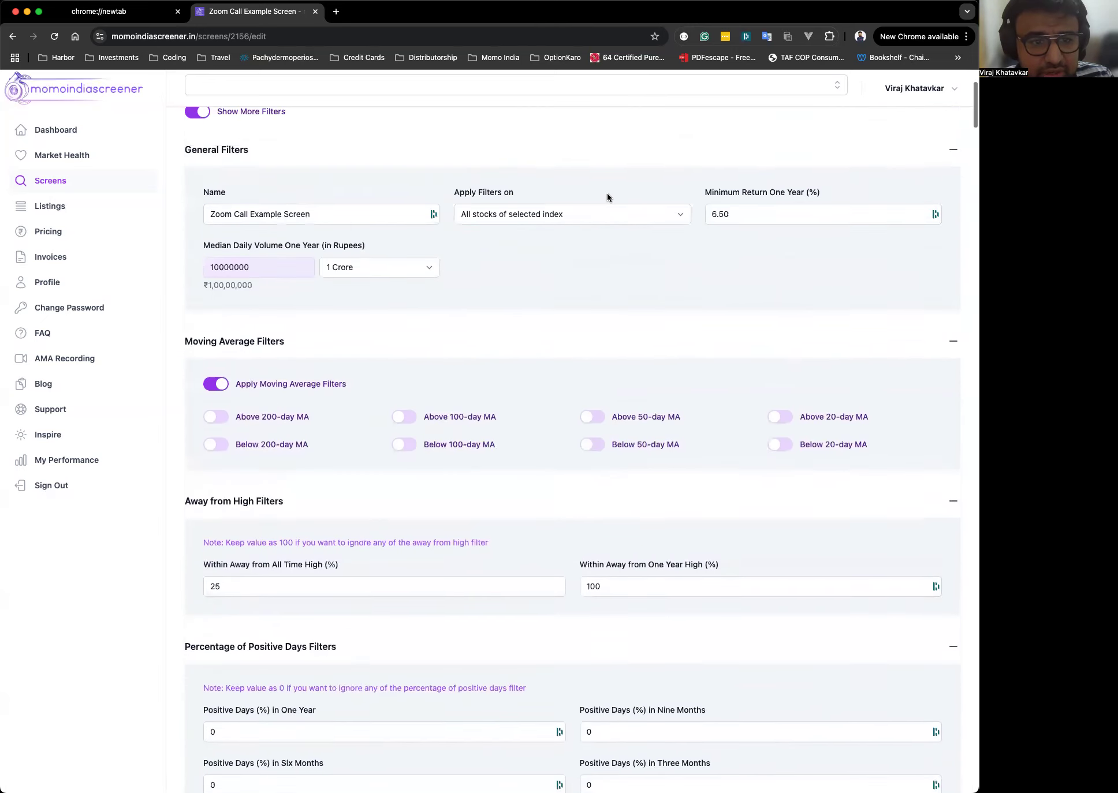
pyautogui.click(509, 218)
pyautogui.click(508, 217)
pyautogui.scroll(5, 508, 217)
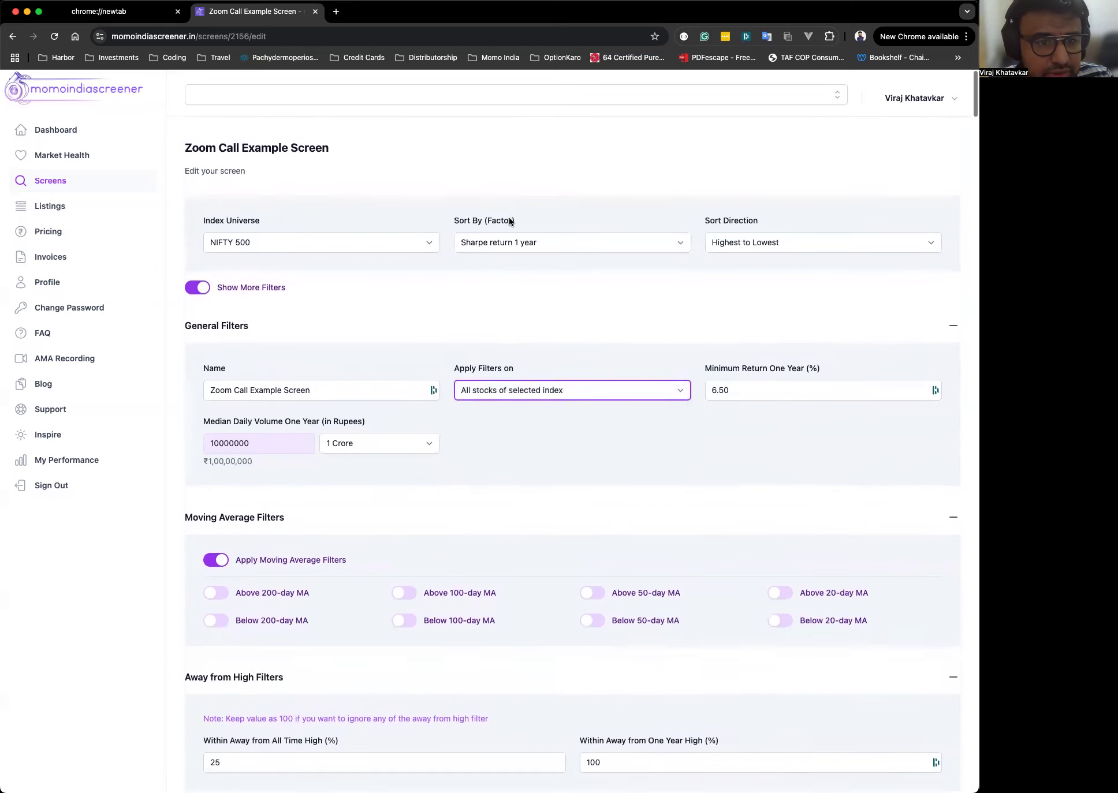
pyautogui.scroll(-20, 552, 245)
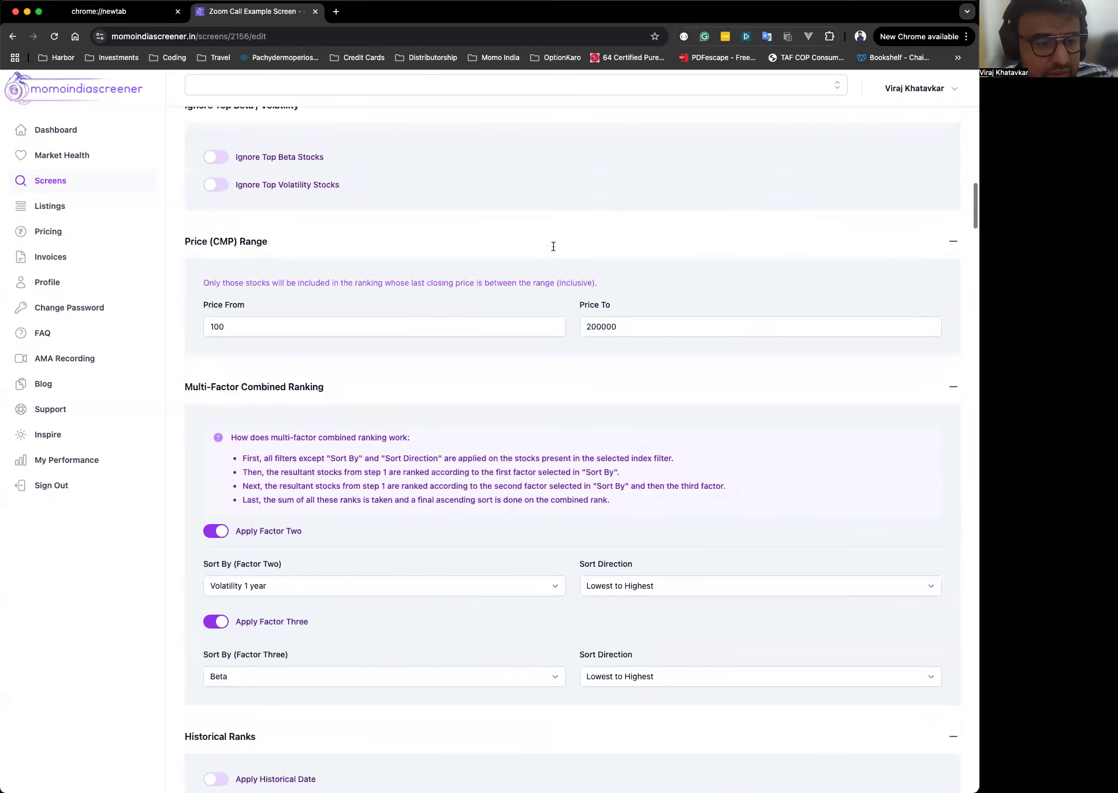
pyautogui.click(334, 335)
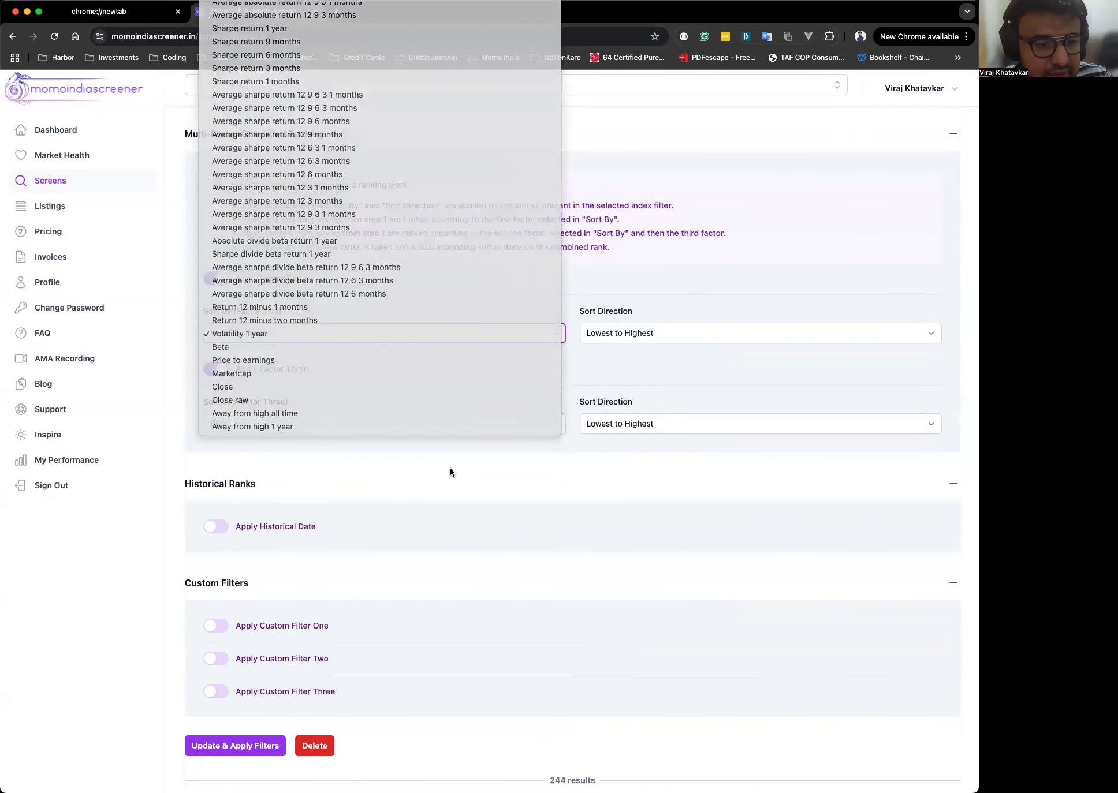
pyautogui.click(450, 468)
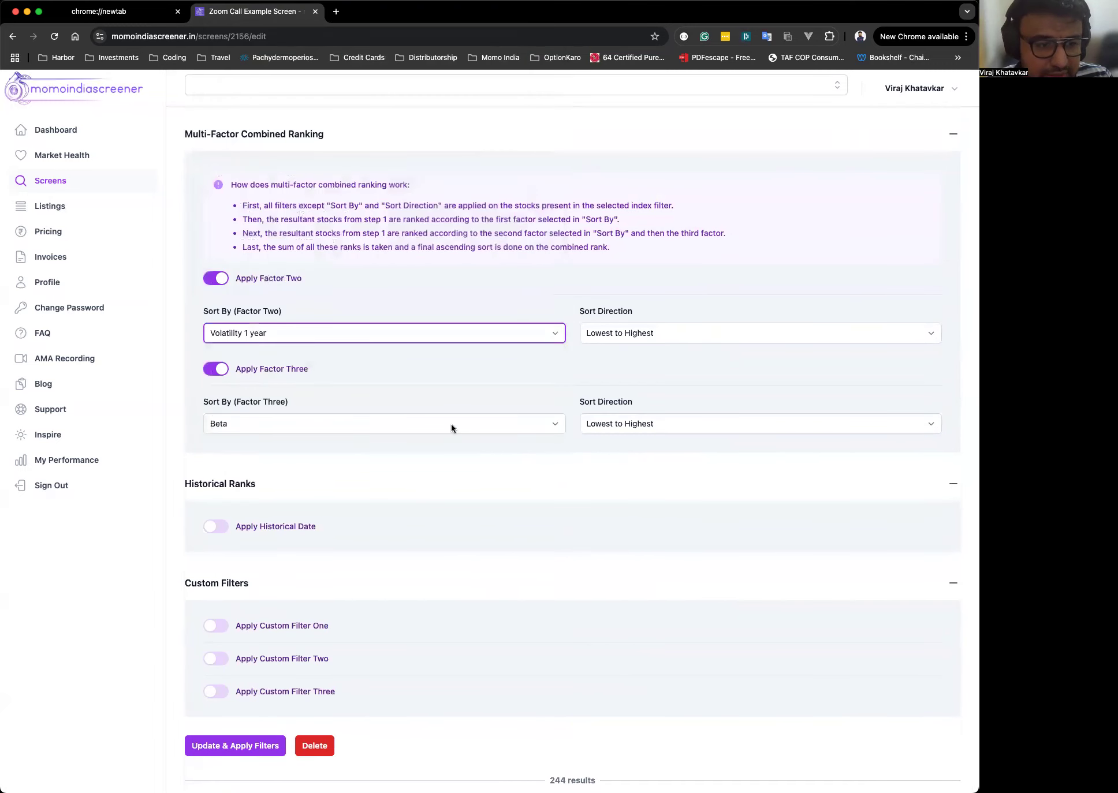
# Highlight the multi-factor ranking explanation and scroll through the filters and results table.
pyautogui.click(511, 395)
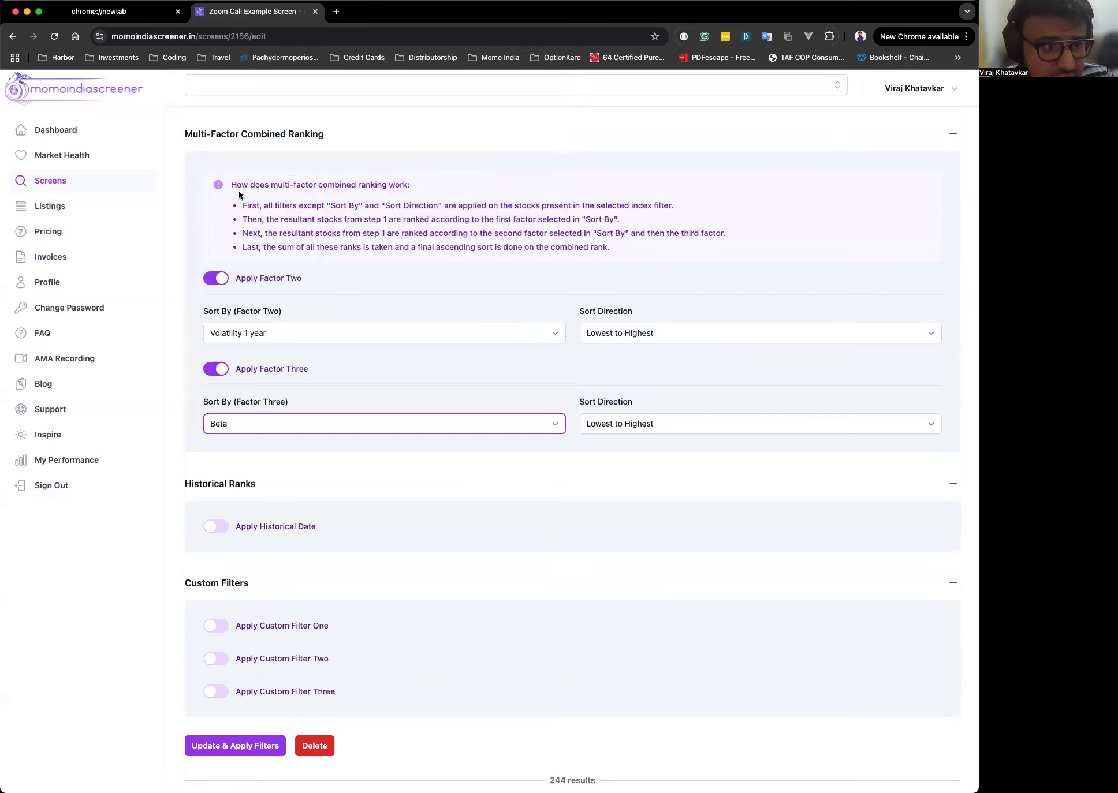
pyautogui.moveTo(227, 185); pyautogui.dragTo(611, 246)
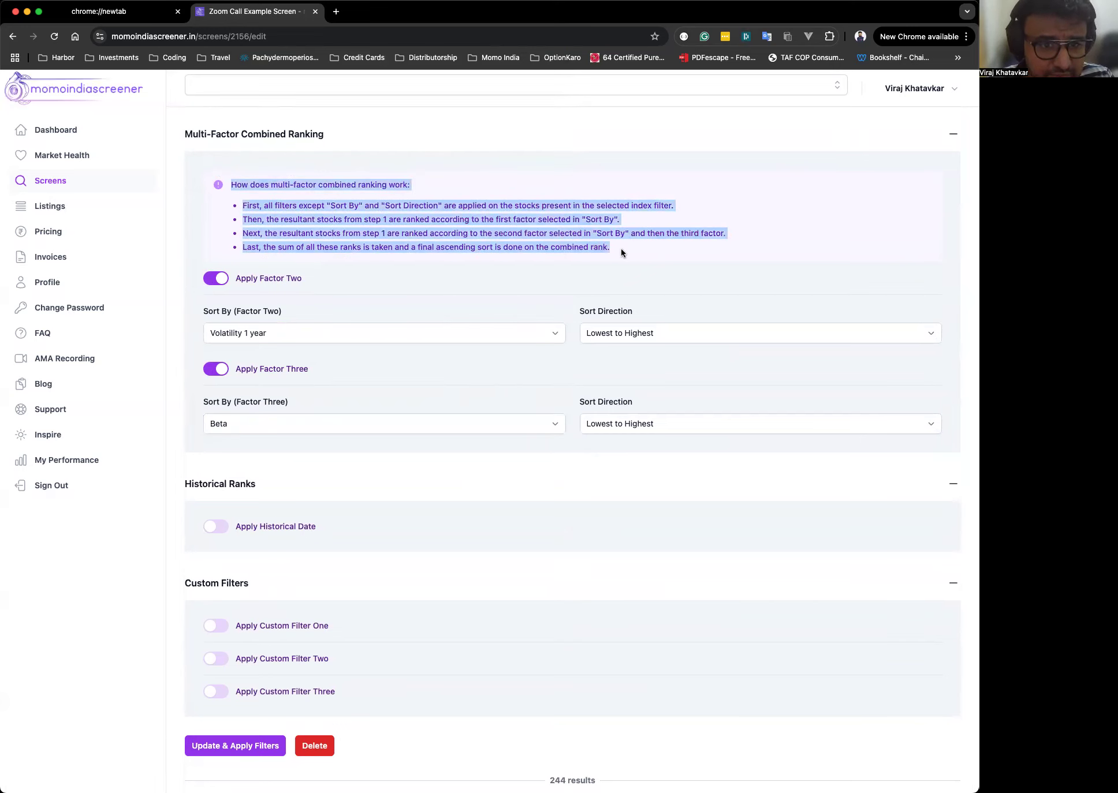
pyautogui.click(659, 248)
pyautogui.scroll(15, 659, 249)
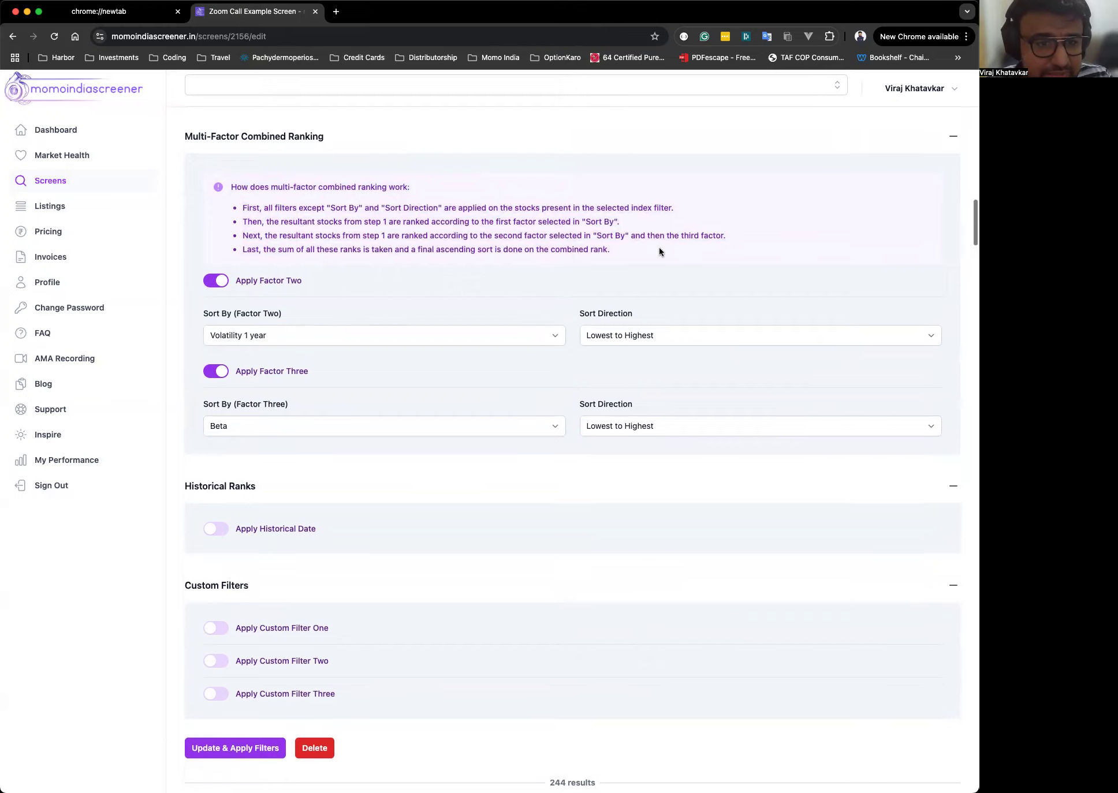
pyautogui.scroll(5, 458, 183)
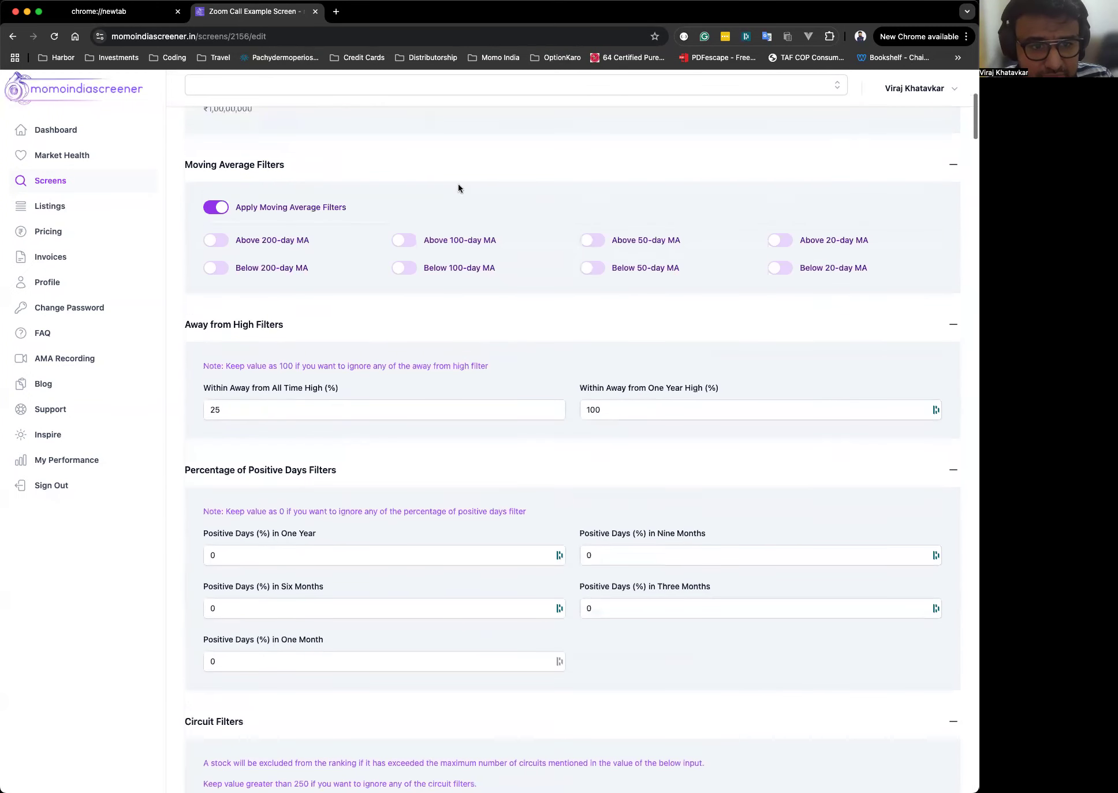
pyautogui.scroll(-20, 540, 198)
pyautogui.scroll(-4, 541, 201)
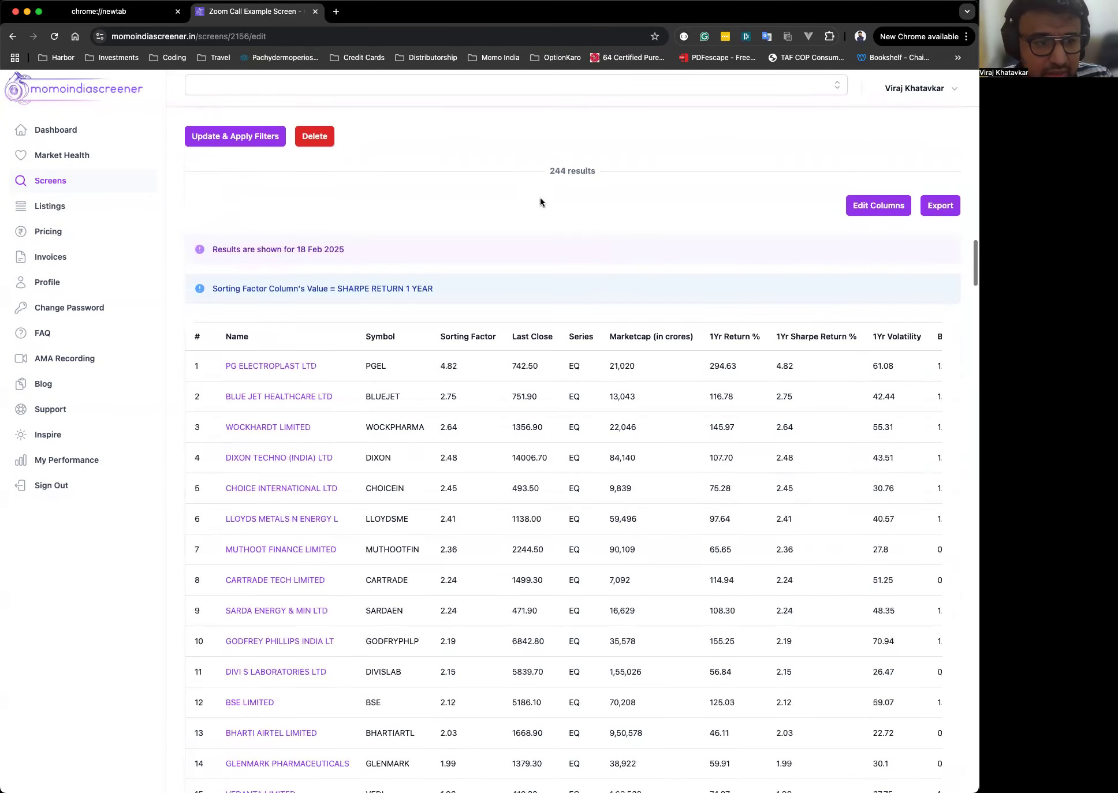
pyautogui.scroll(11, 541, 201)
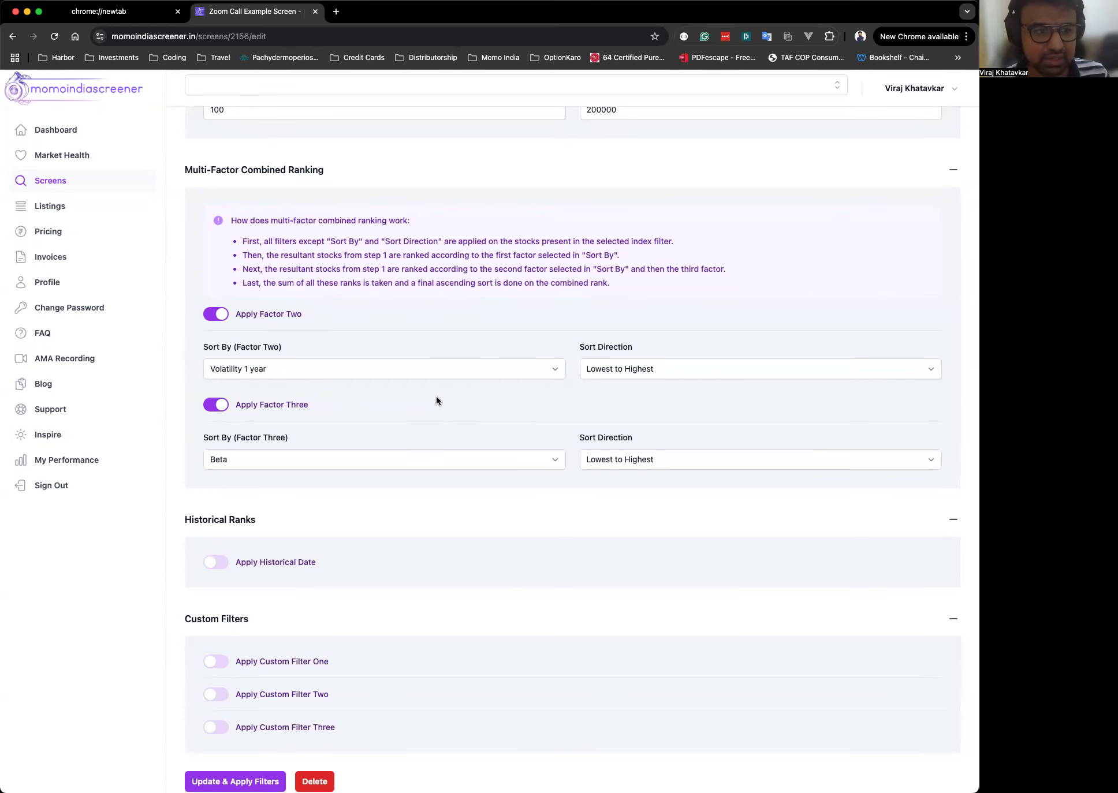
# Open the Factor Three sort list and leave Beta unchanged.
pyautogui.click(215, 460)
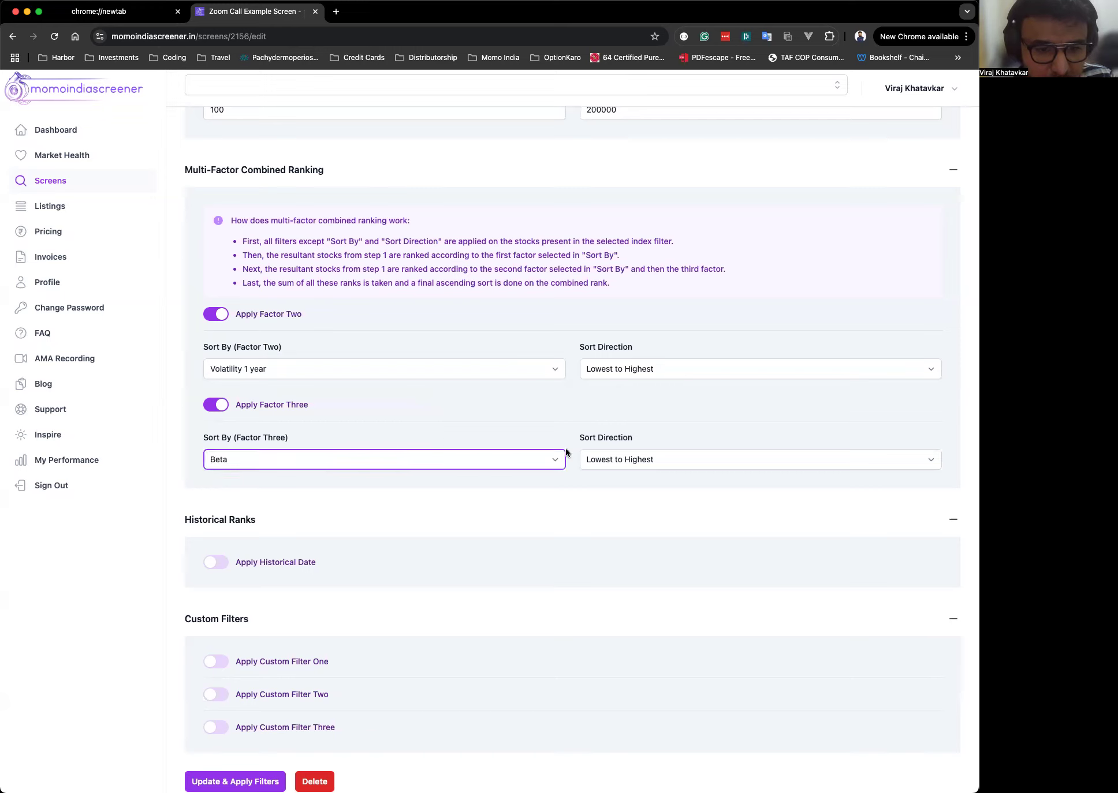
pyautogui.click(651, 442)
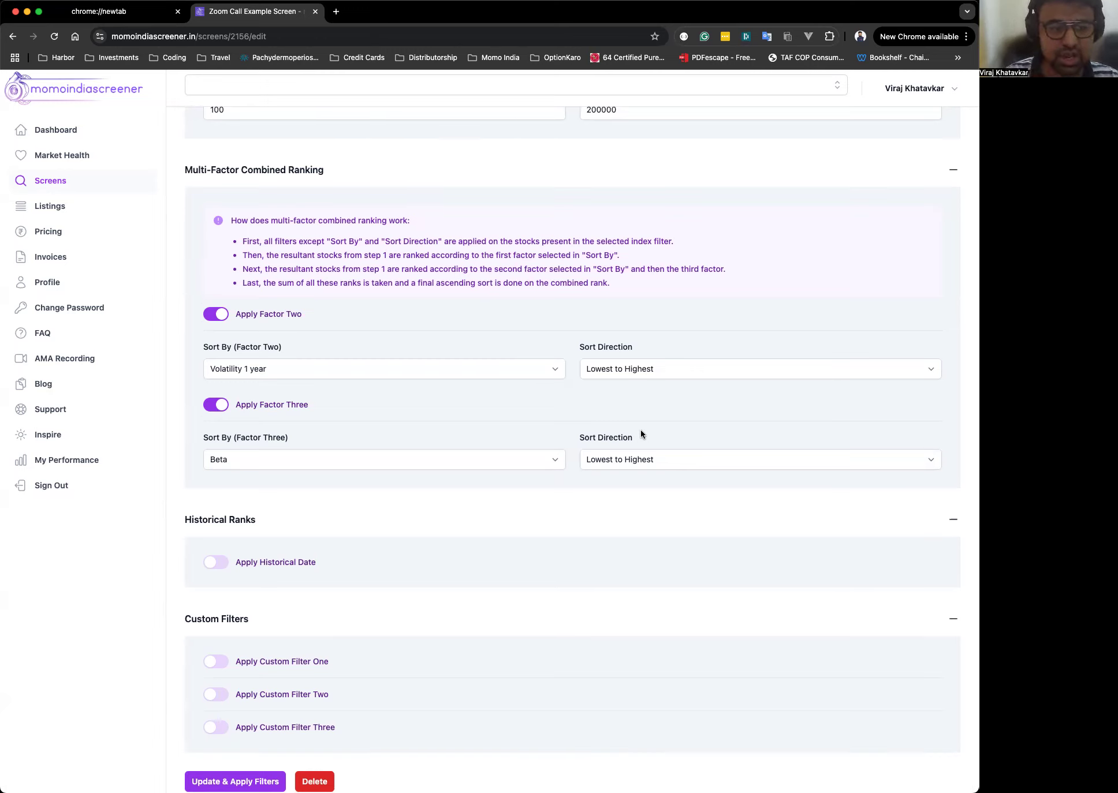
pyautogui.scroll(-5, 640, 429)
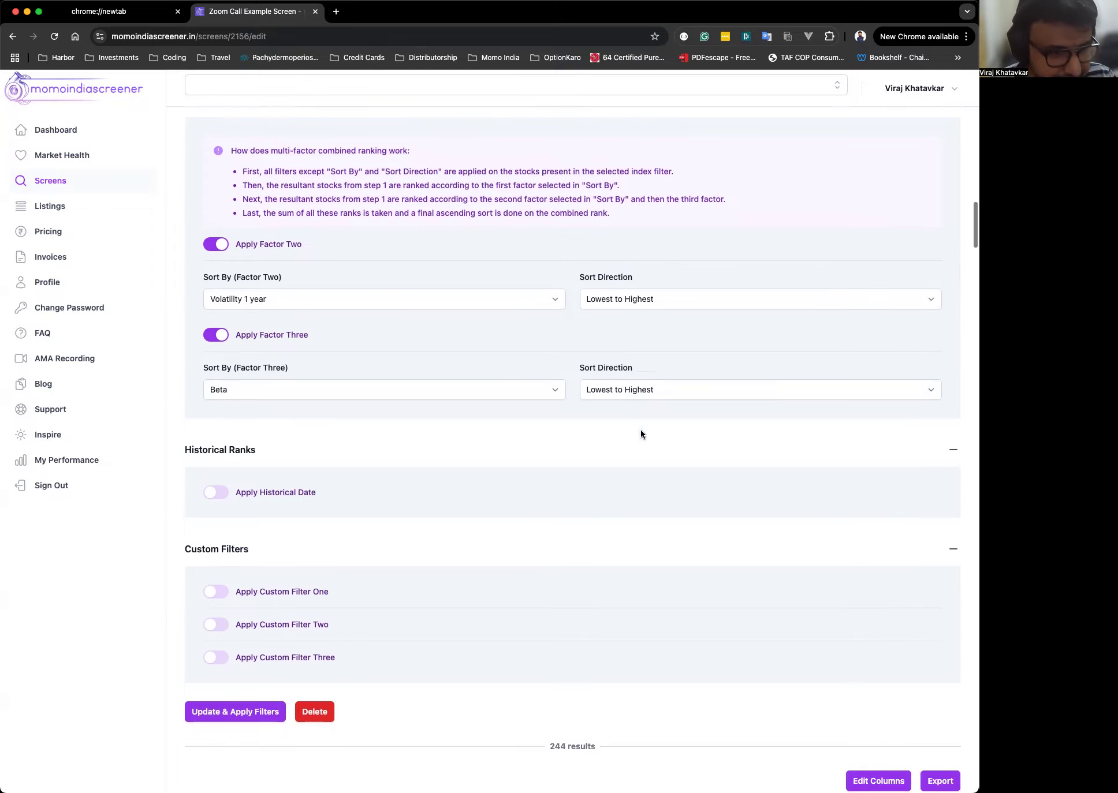
pyautogui.click(224, 282)
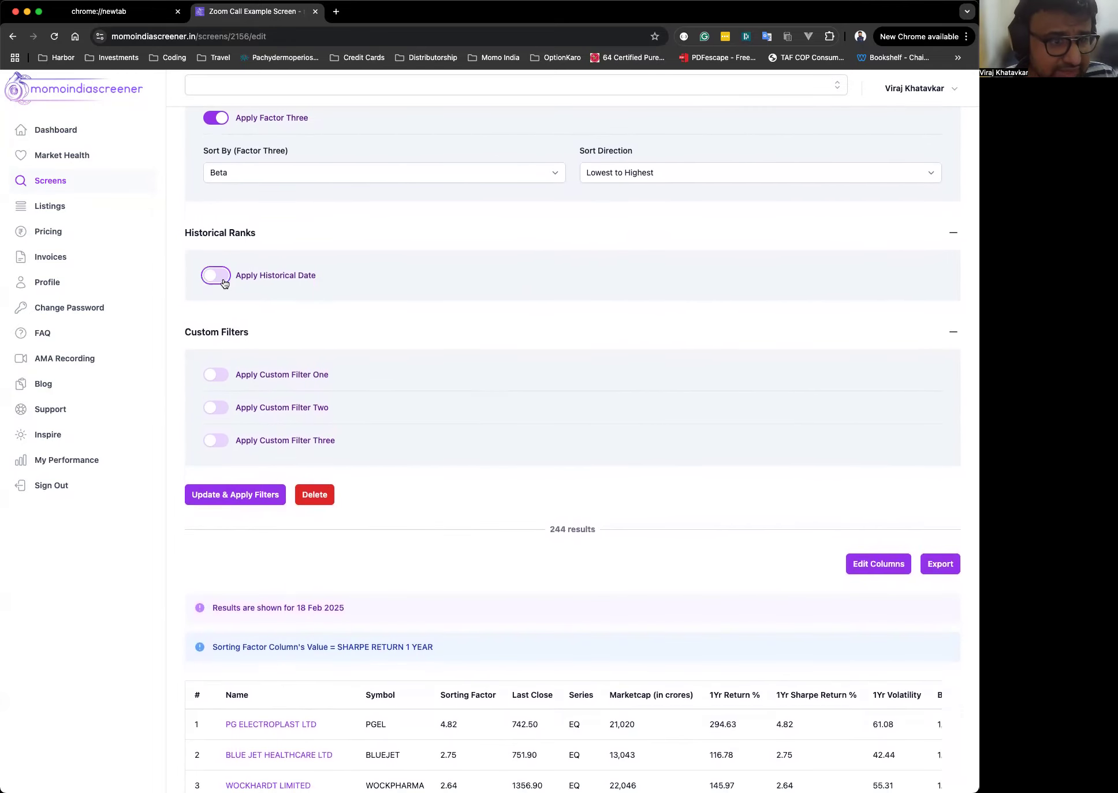
# Collapse and re-expand the Historical Ranks section.
pyautogui.click(539, 228)
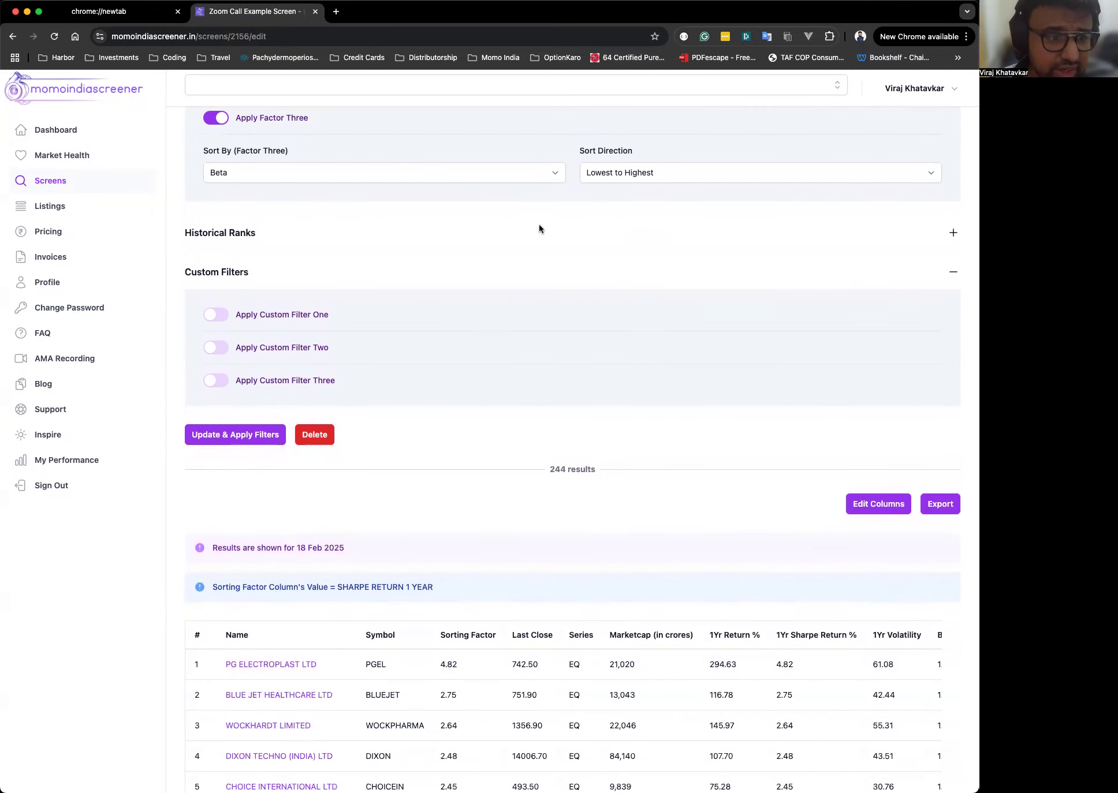
pyautogui.click(259, 236)
pyautogui.click(218, 276)
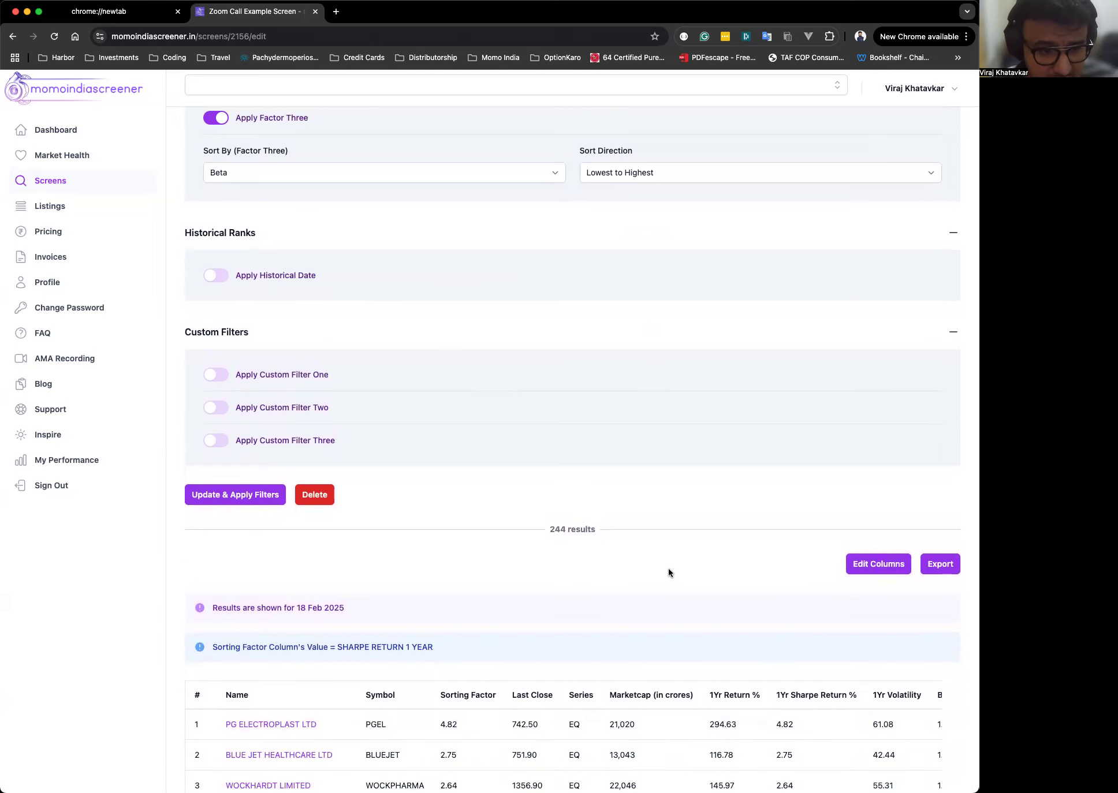
# Highlight the date the results are shown for above the results table.
pyautogui.scroll(-3, 673, 566)
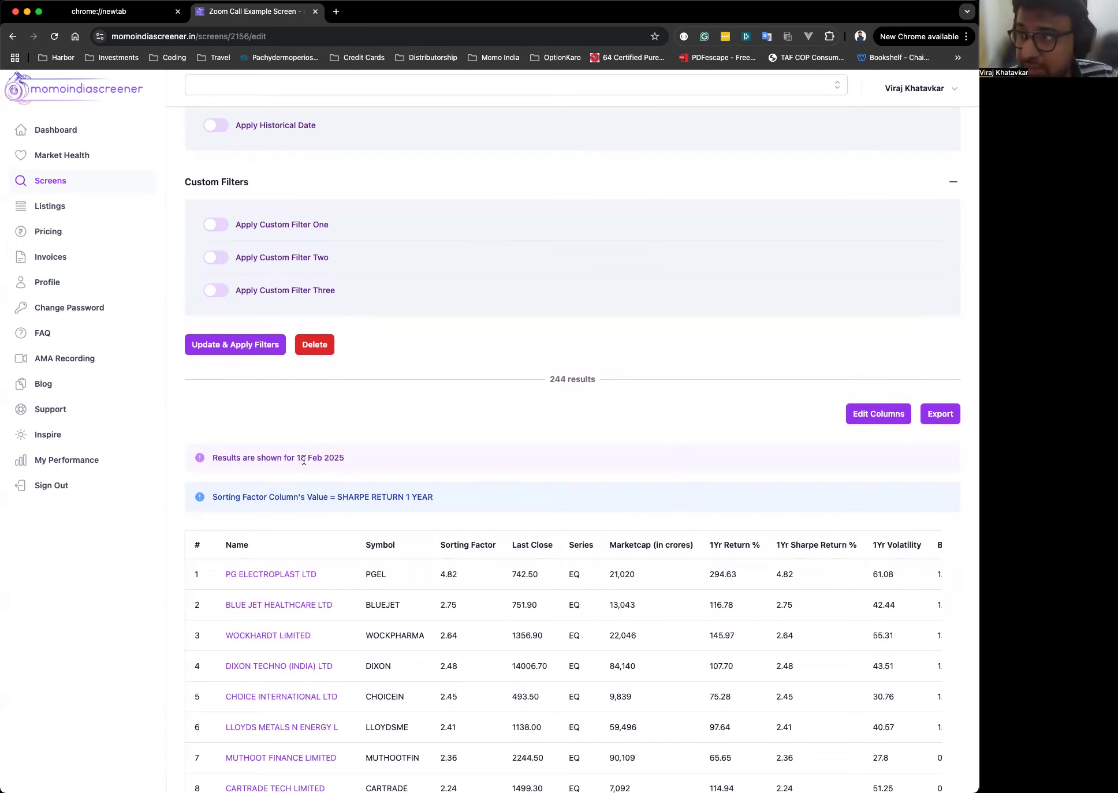
pyautogui.moveTo(297, 459); pyautogui.dragTo(346, 460)
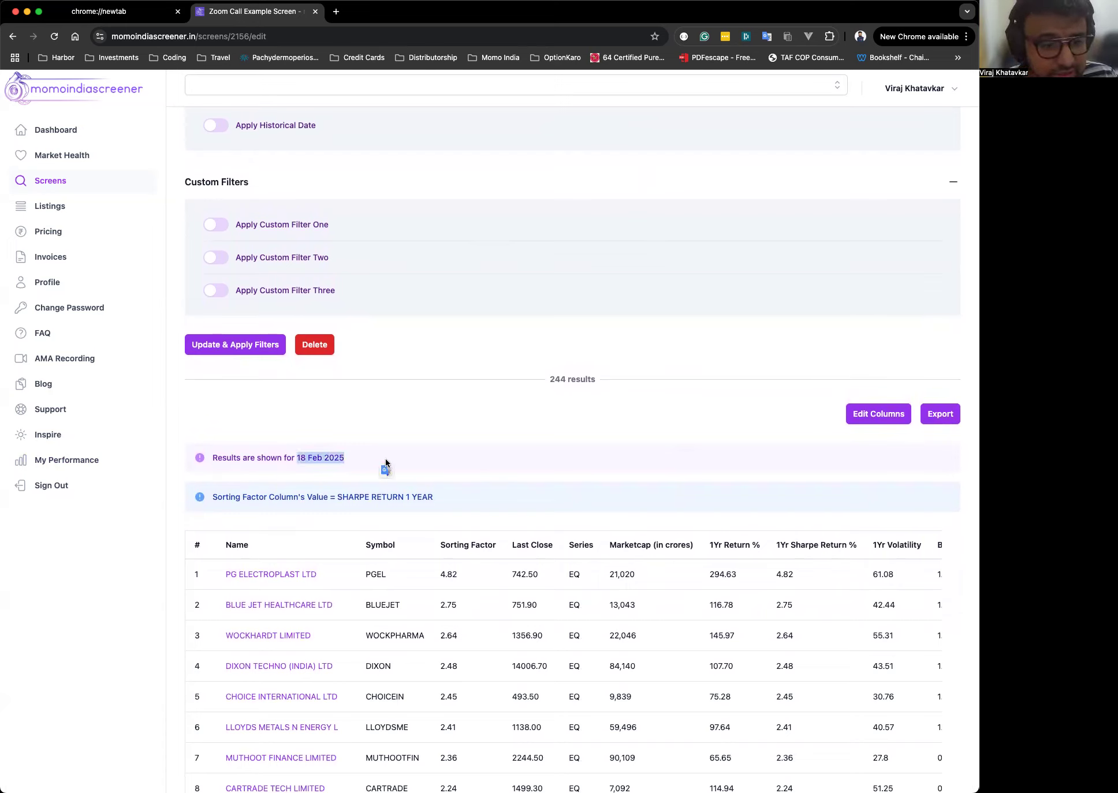
pyautogui.click(318, 451)
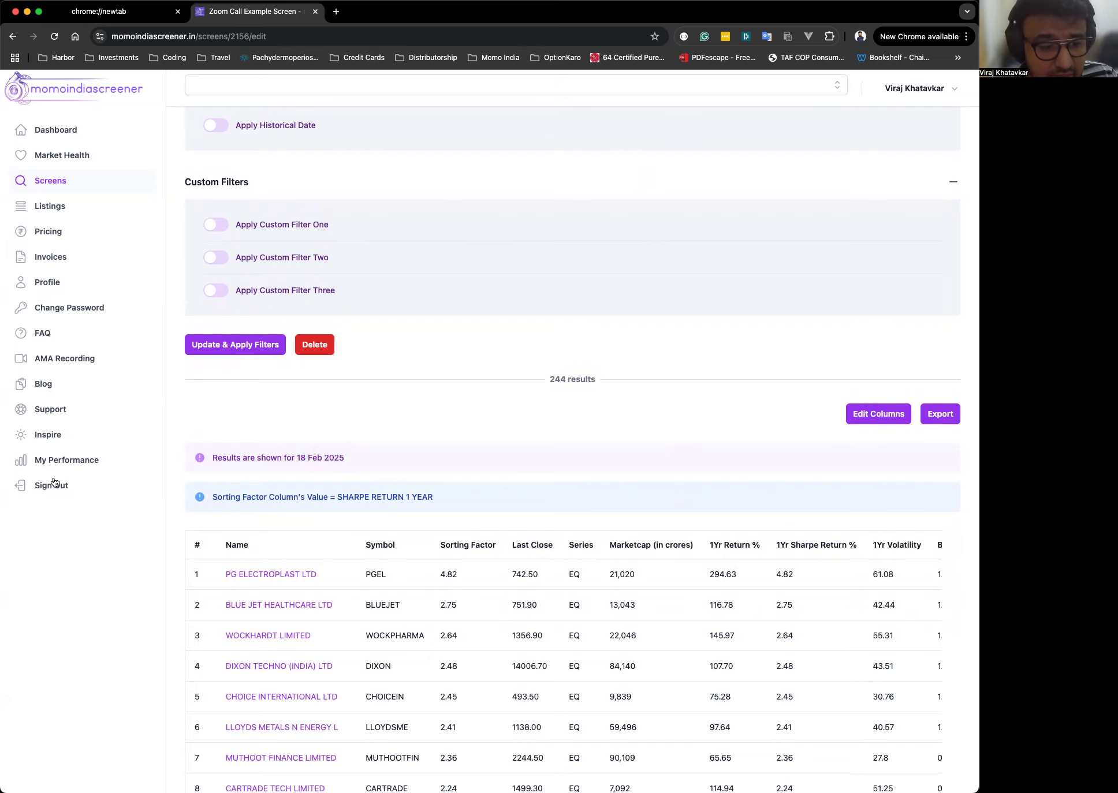
pyautogui.scroll(3, 499, 529)
# Enable Apply Historical Date and pick 19/11/2024 as the historical date.
pyautogui.click(217, 292)
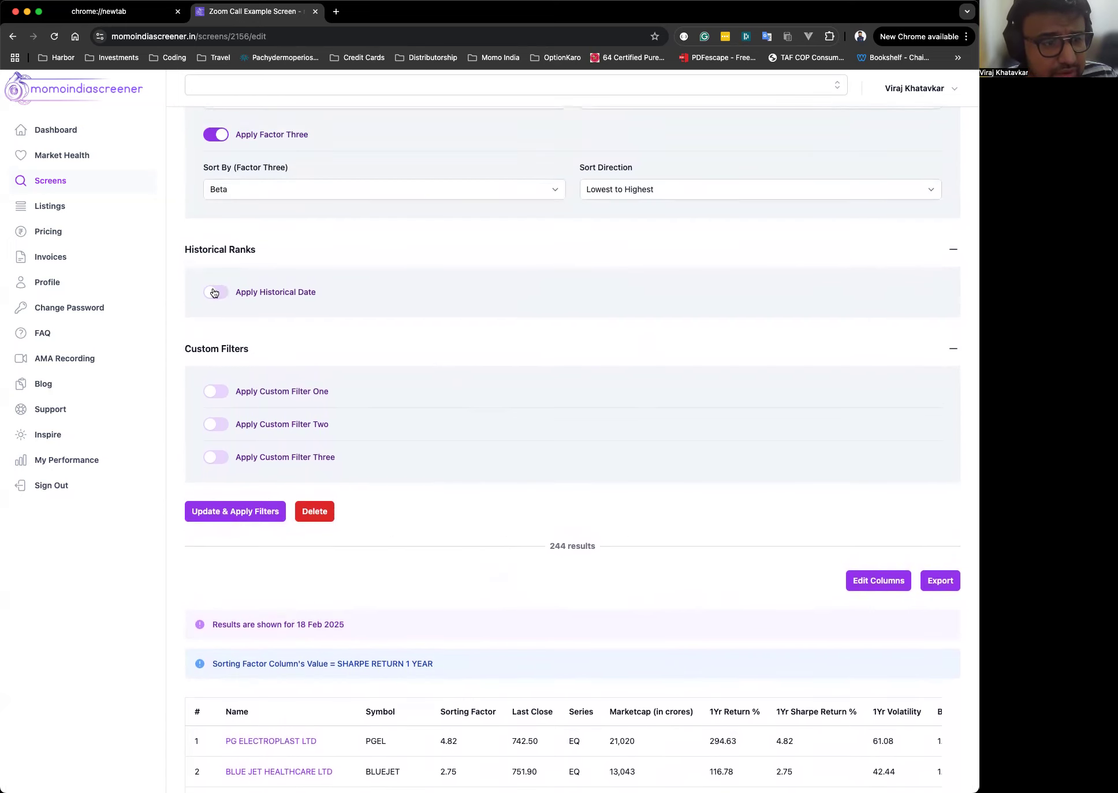
pyautogui.click(227, 348)
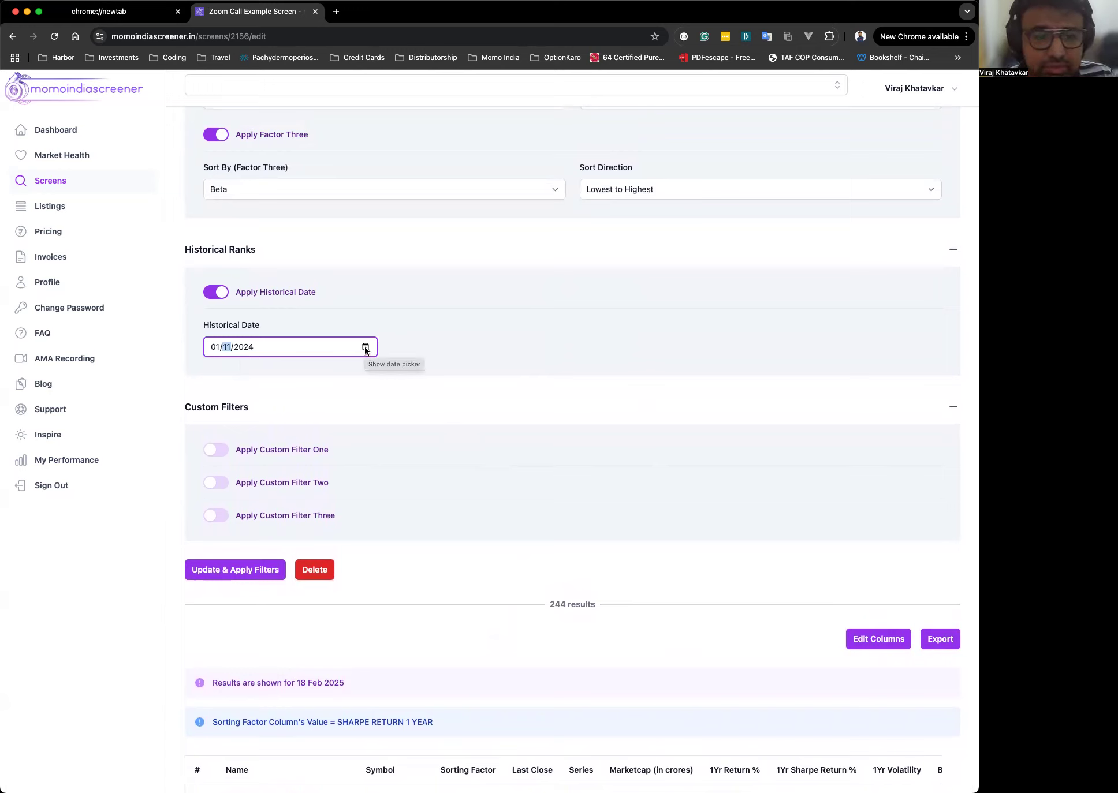
pyautogui.click(365, 348)
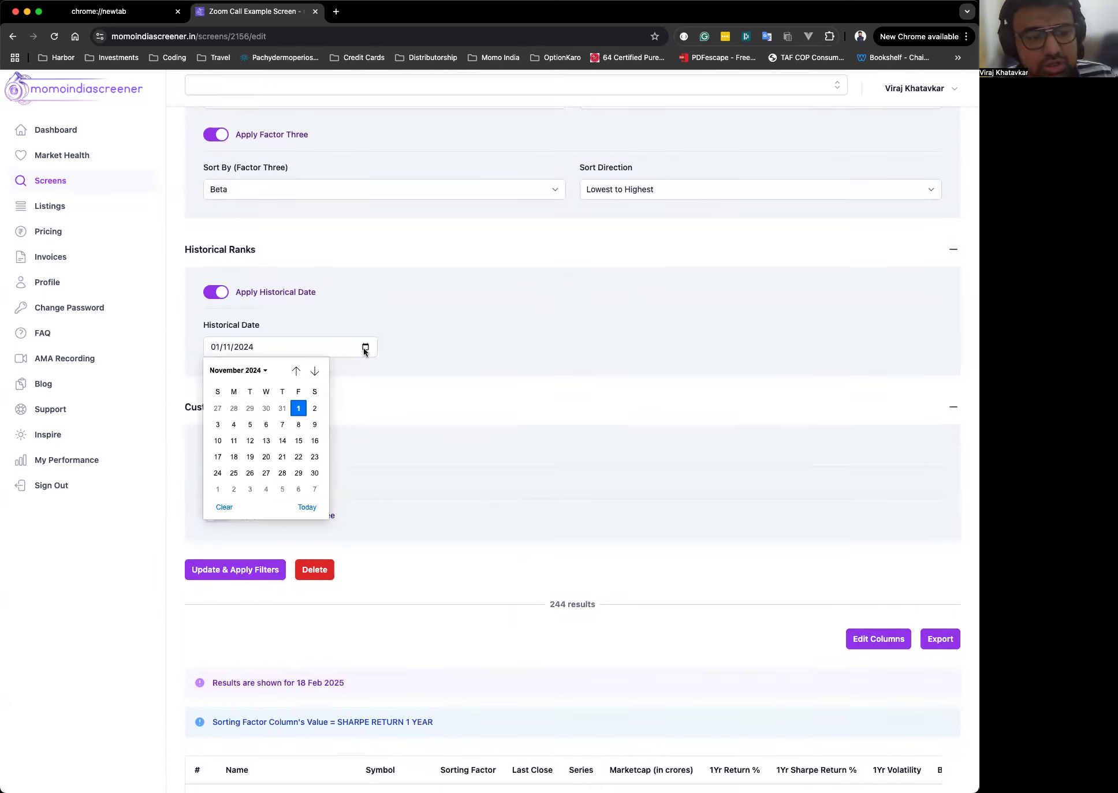
pyautogui.click(250, 457)
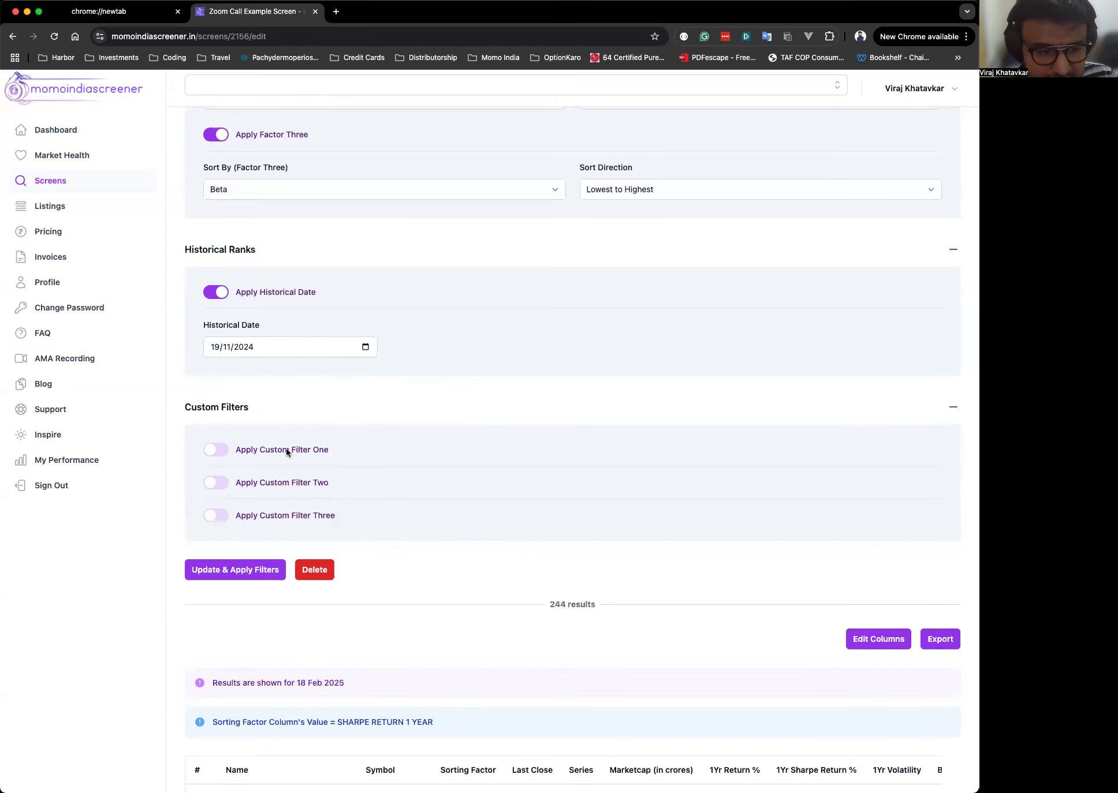
# Enable Apply Custom Filter One, review its Value One, Operator and Value Two lists, then switch it off.
pyautogui.scroll(-2, 521, 399)
pyautogui.click(224, 374)
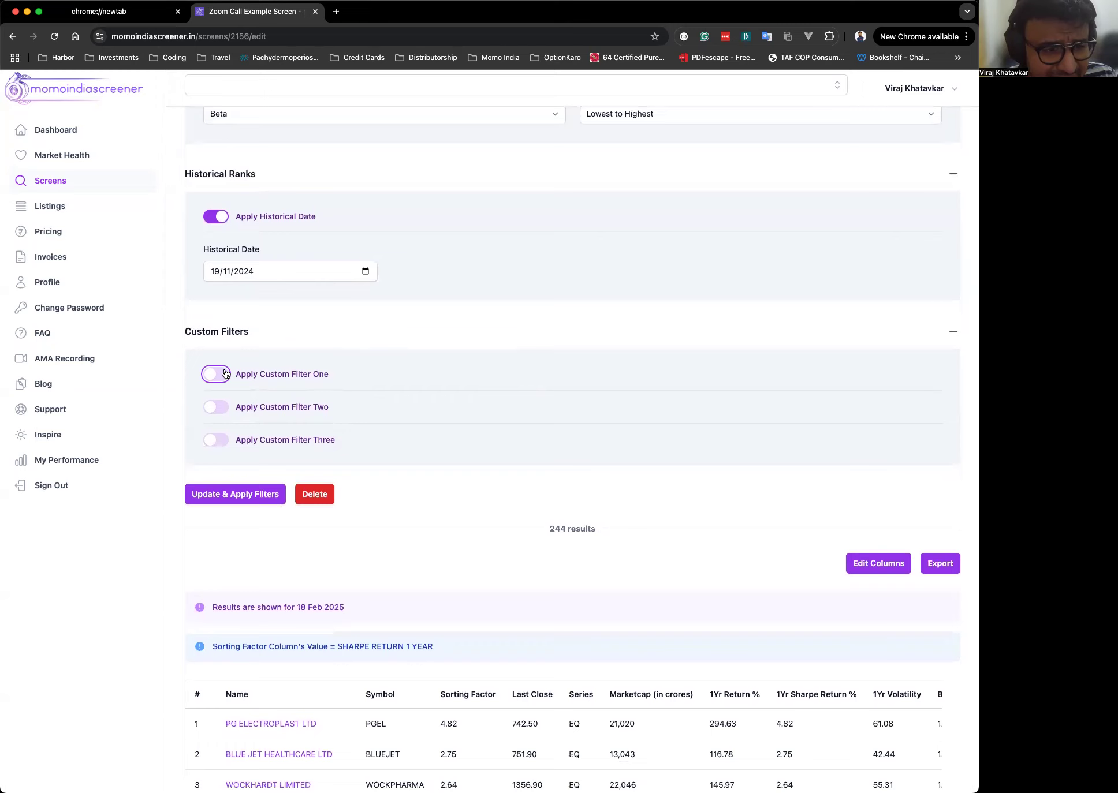
pyautogui.scroll(1, 225, 375)
pyautogui.click(488, 384)
pyautogui.click(398, 431)
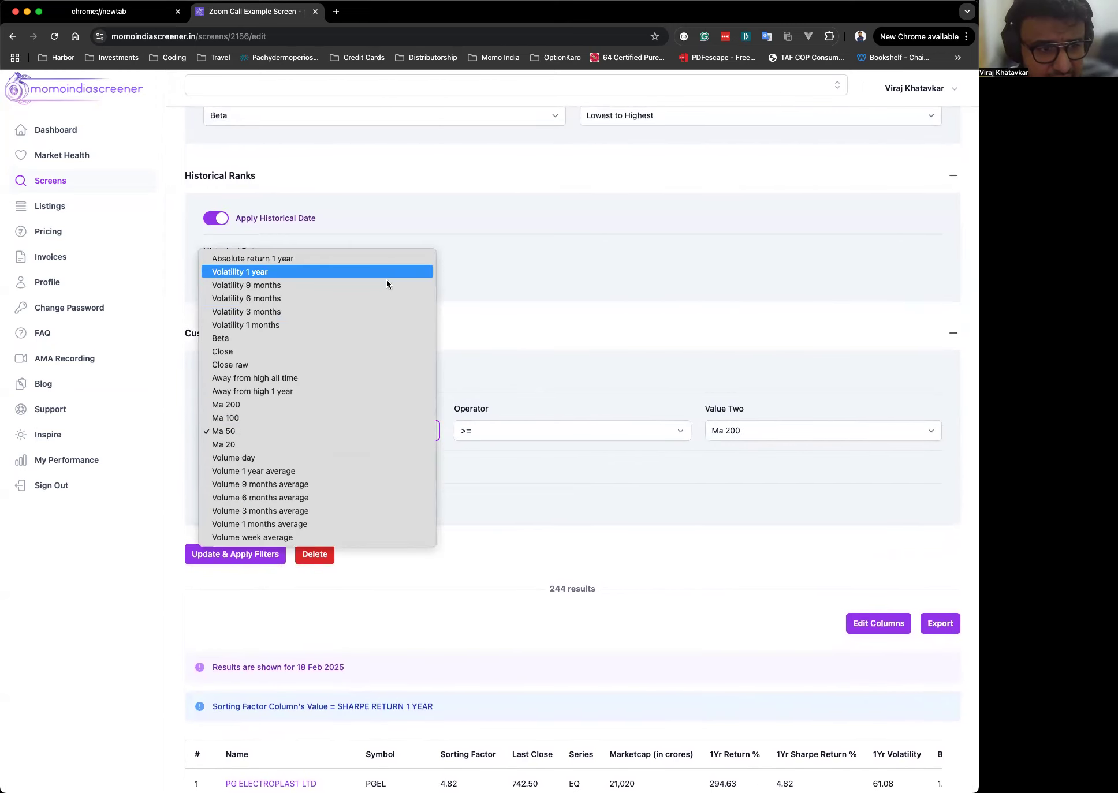
pyautogui.click(580, 373)
pyautogui.click(285, 434)
pyautogui.click(619, 432)
pyautogui.click(804, 435)
pyautogui.click(605, 387)
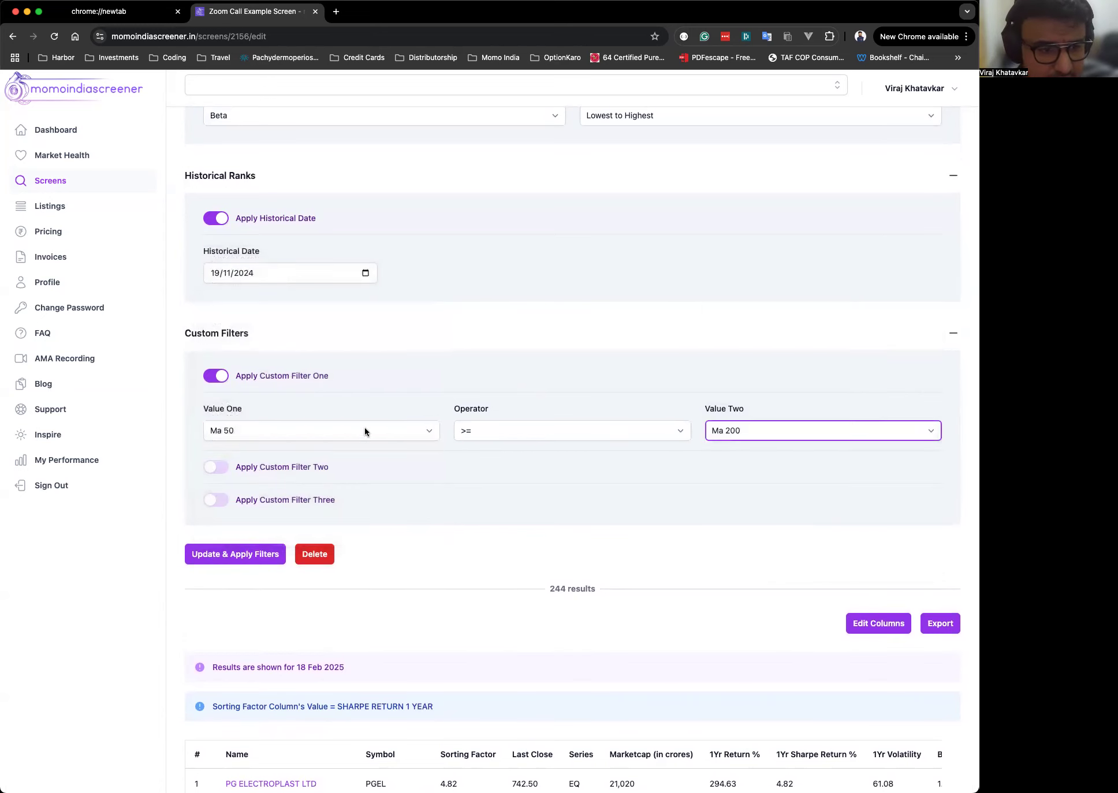
pyautogui.click(585, 390)
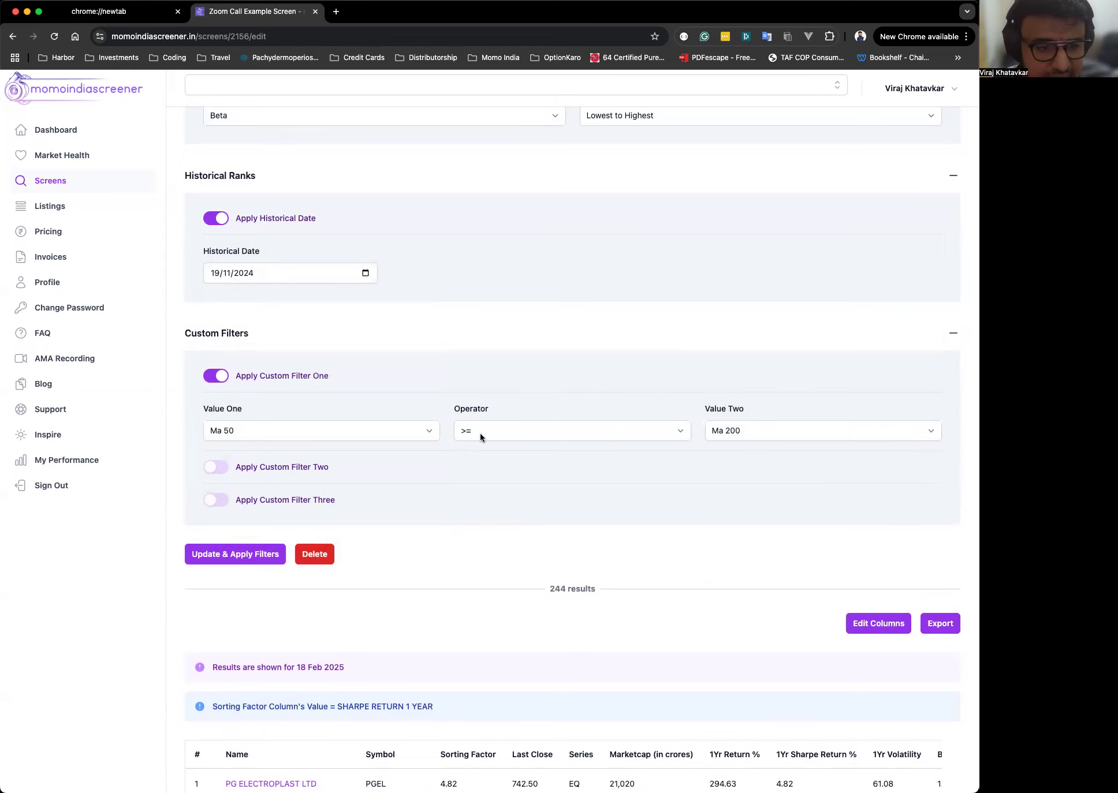
pyautogui.click(218, 377)
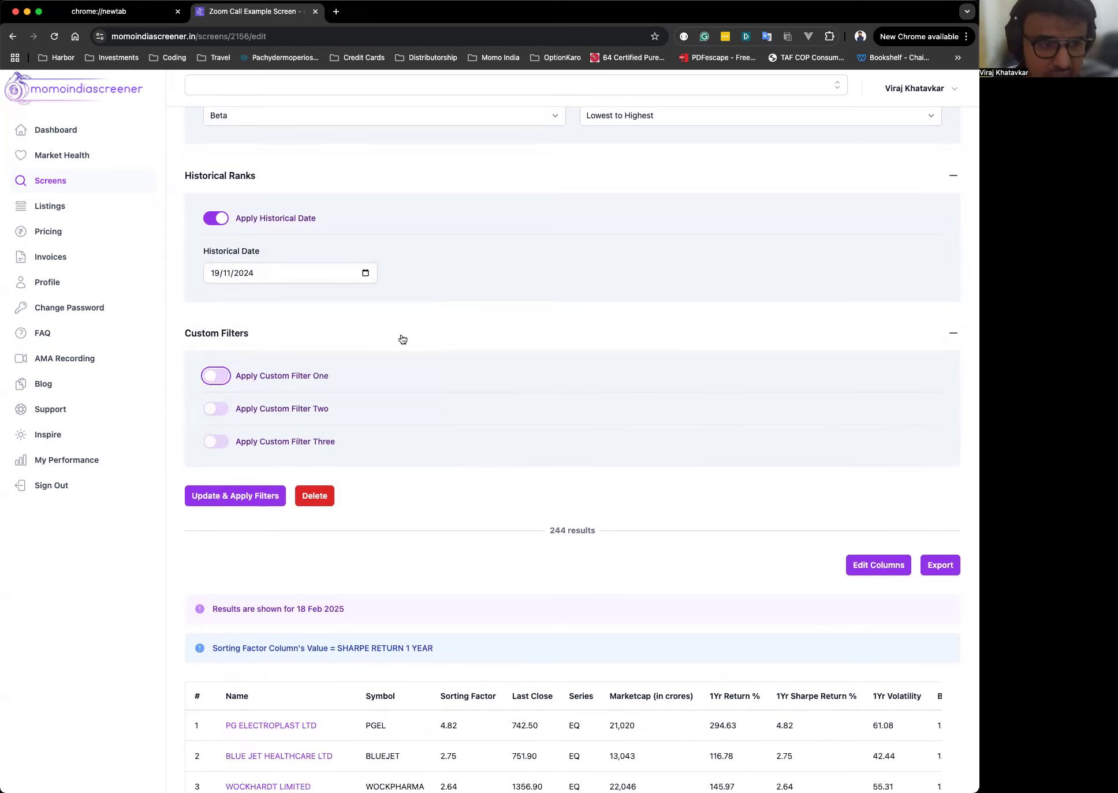
# Collapse the Custom Filters section and turn off Apply Historical Date.
pyautogui.click(292, 338)
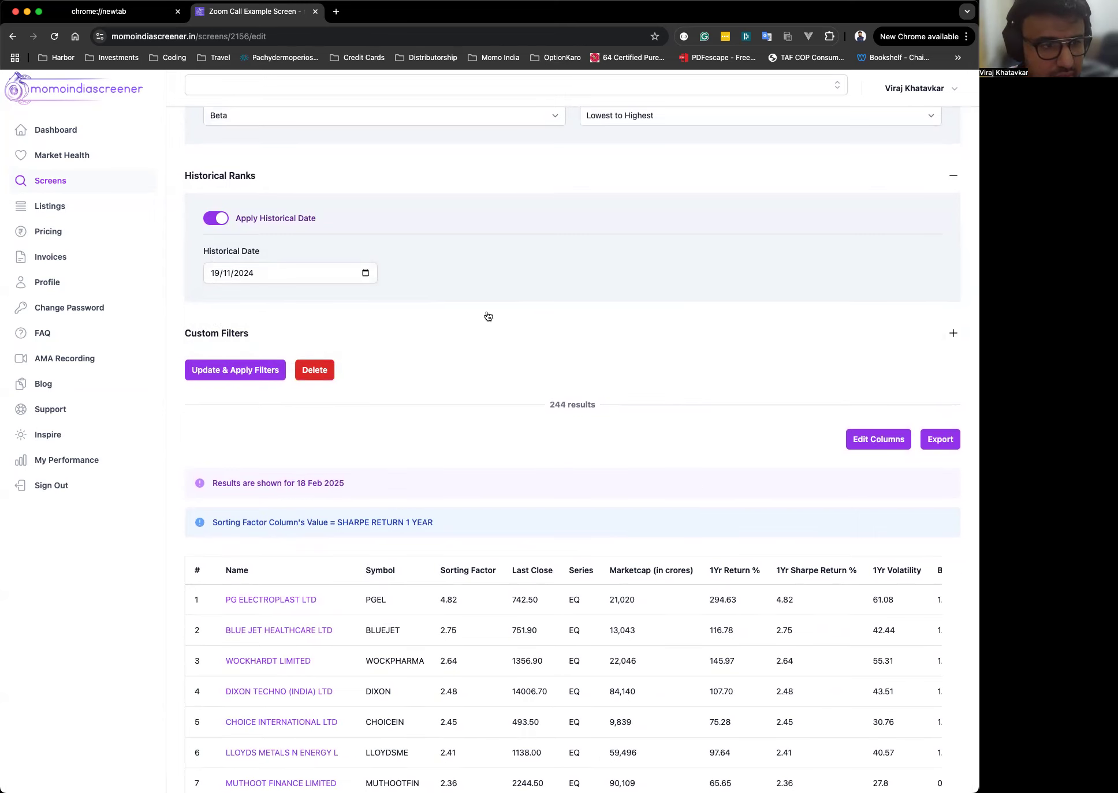
pyautogui.click(217, 219)
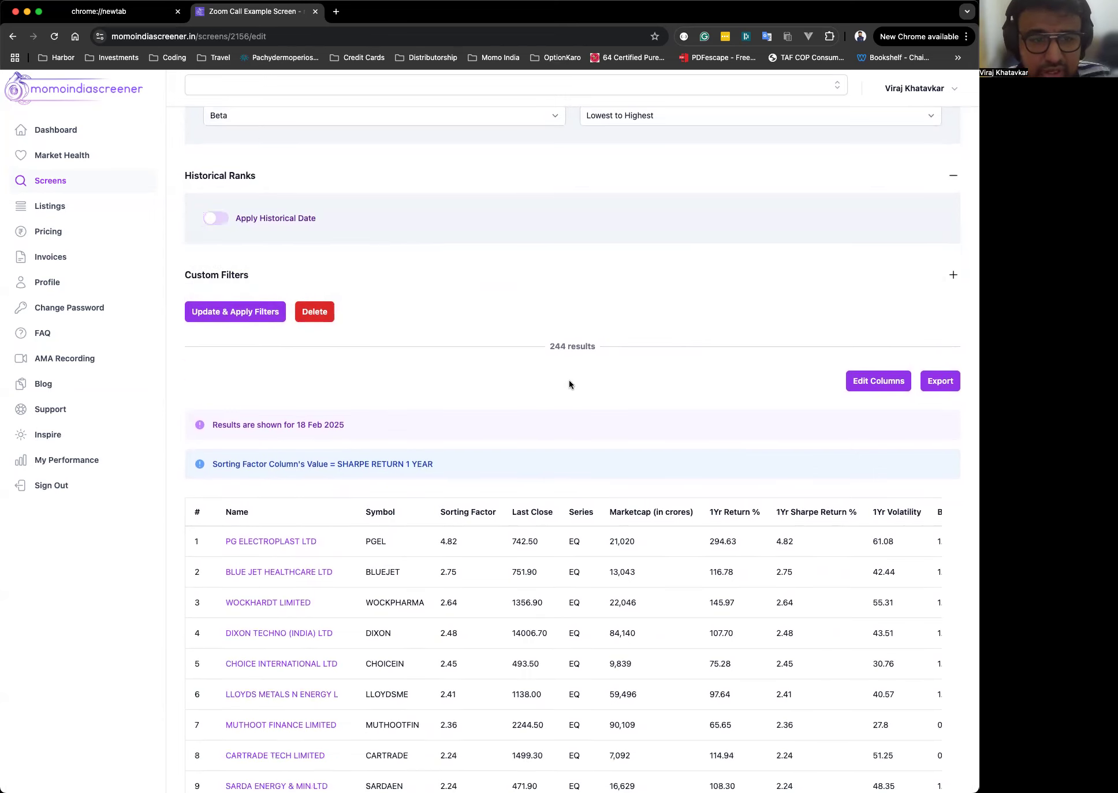
# Open the Index Universe list and keep NIFTY 500 selected.
pyautogui.scroll(15, 568, 380)
pyautogui.scroll(10, 568, 381)
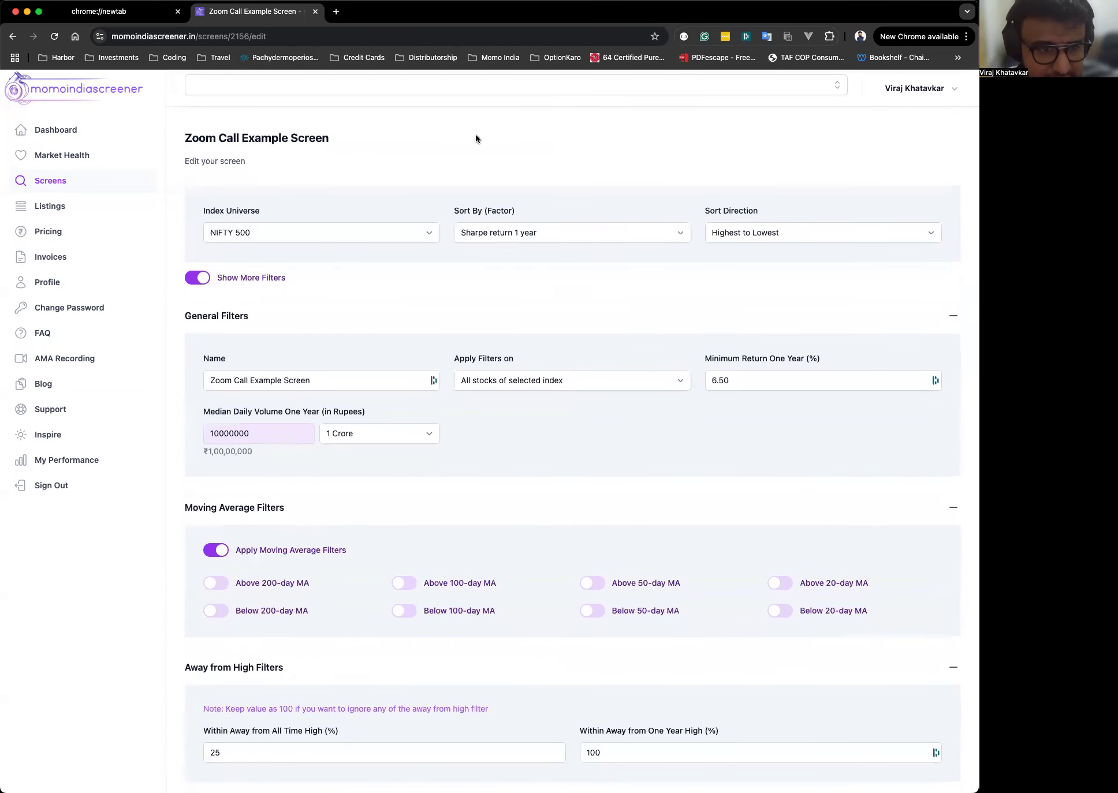
pyautogui.click(269, 238)
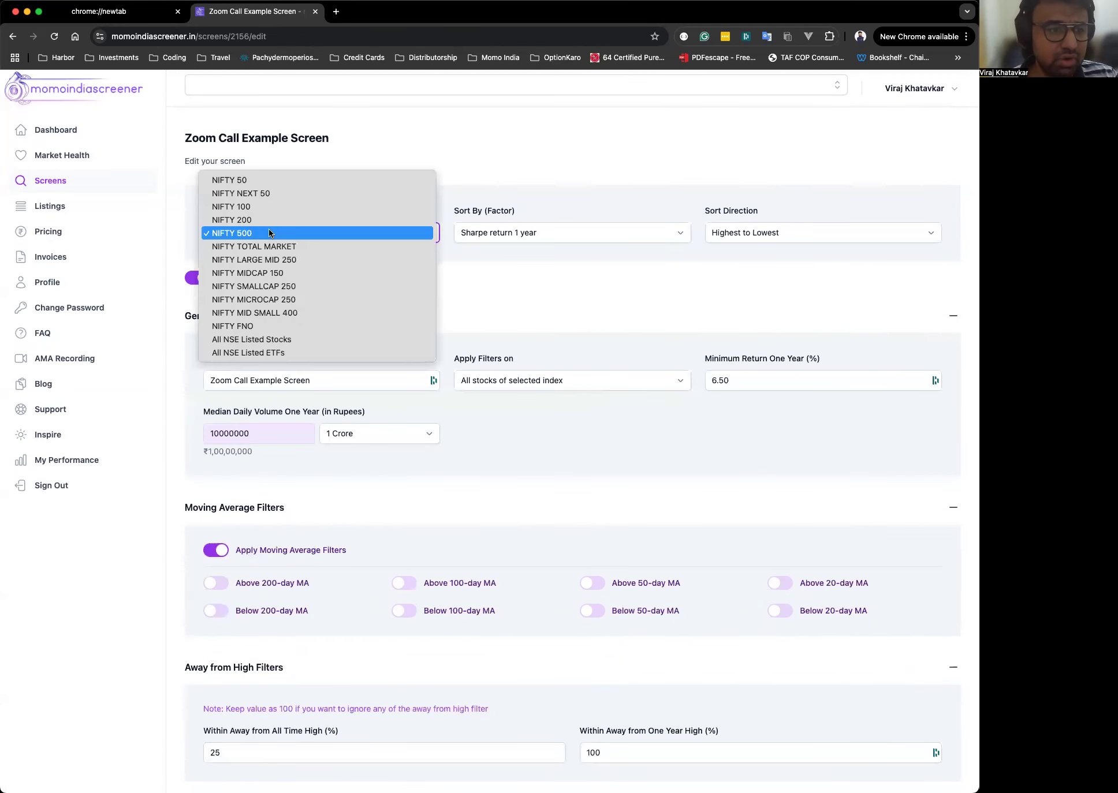
pyautogui.click(270, 233)
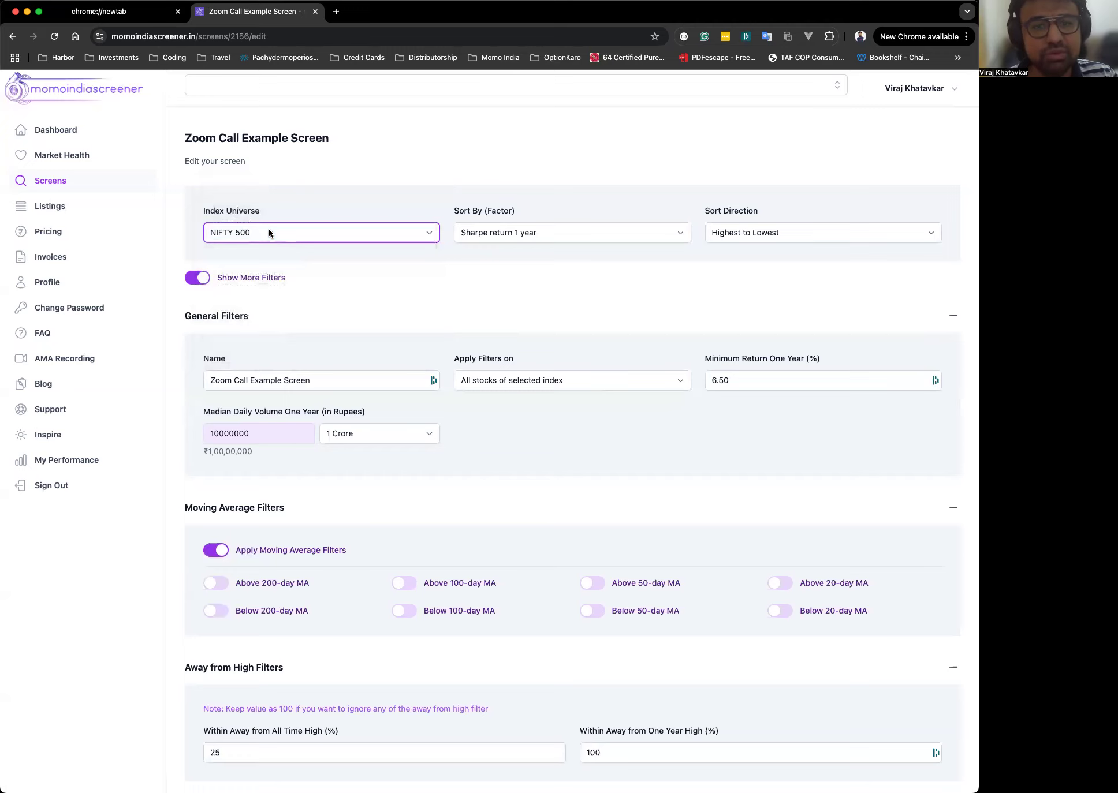
pyautogui.click(462, 171)
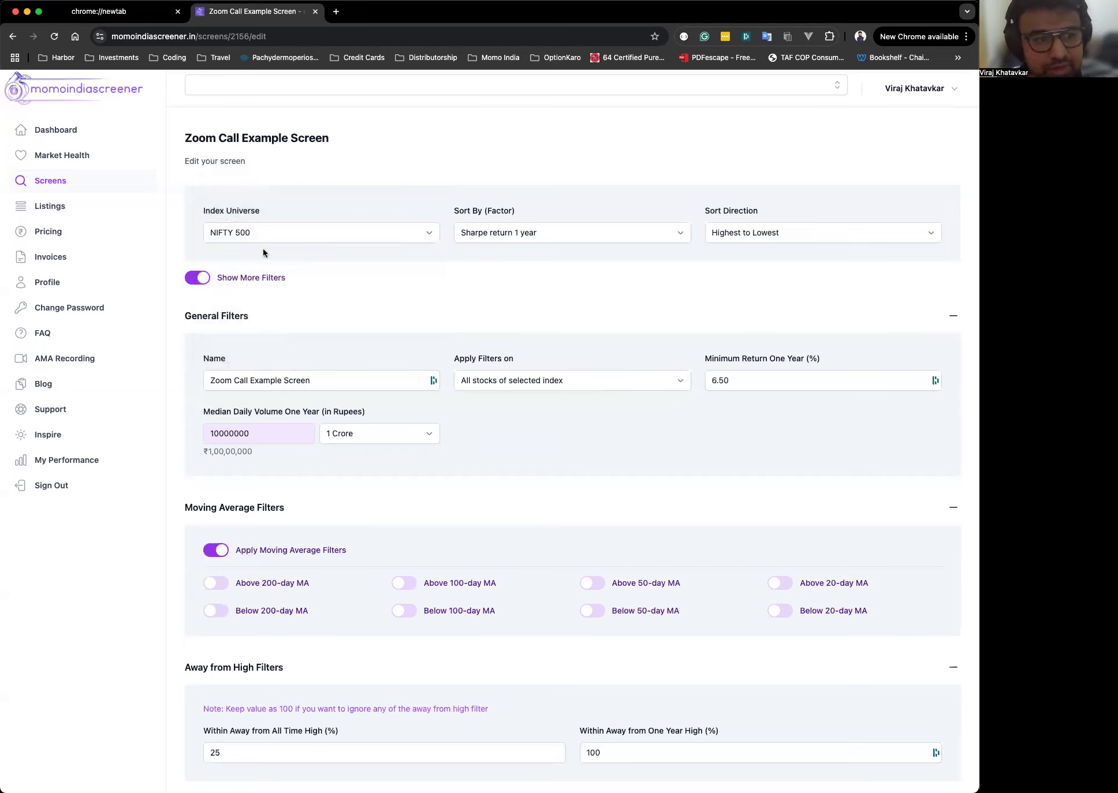
pyautogui.click(264, 232)
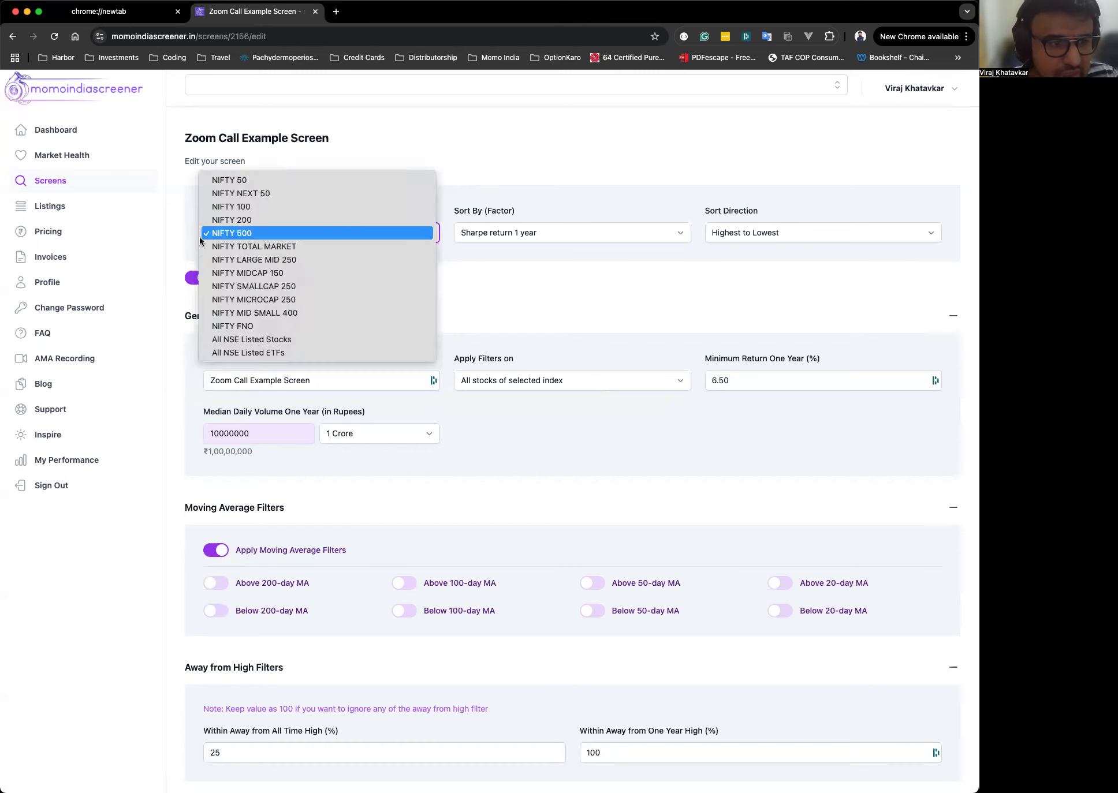
pyautogui.click(268, 237)
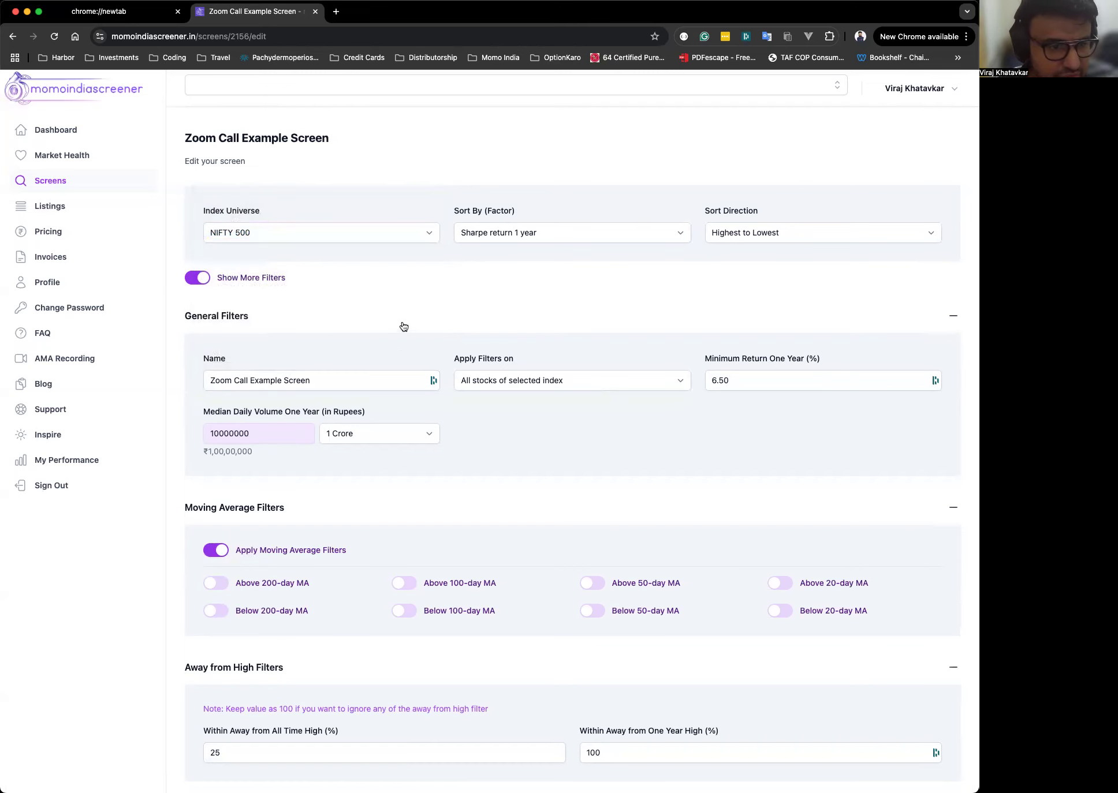
# Open the Apply Filters on list, then set Minimum Return One Year to 8.
pyautogui.scroll(-5, 403, 327)
pyautogui.click(528, 226)
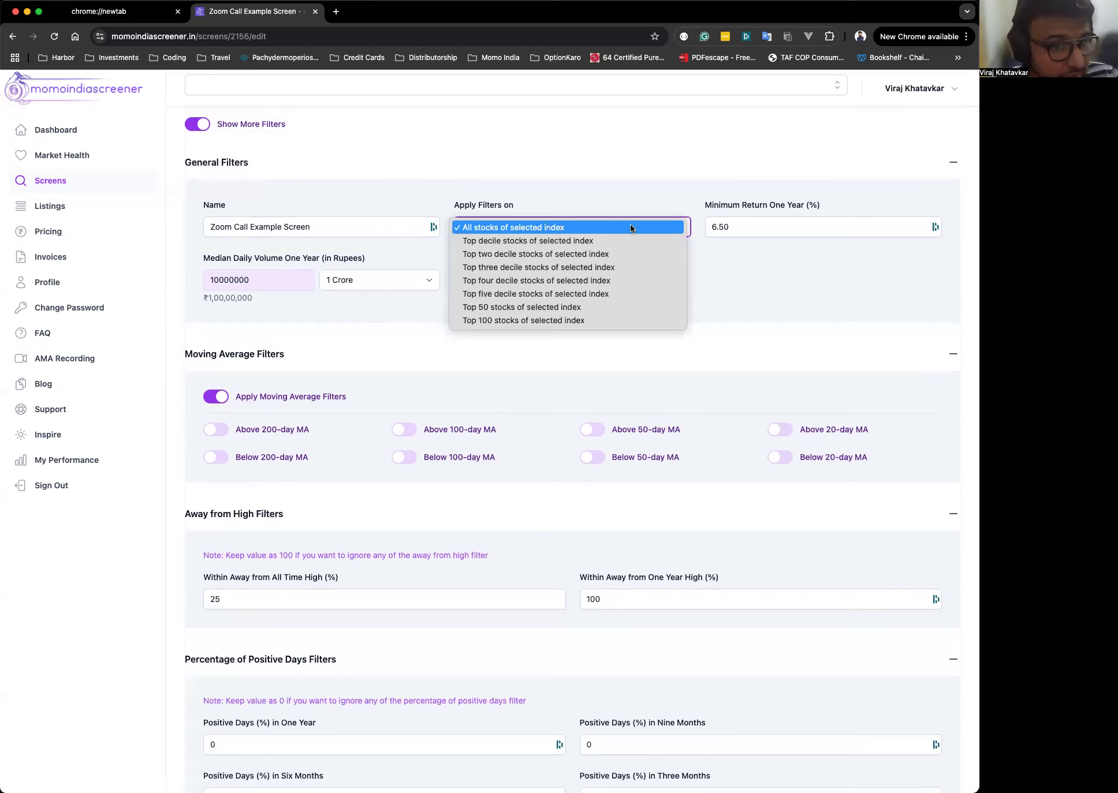
pyautogui.click(756, 226)
pyautogui.press('super+a')
pyautogui.write('8')
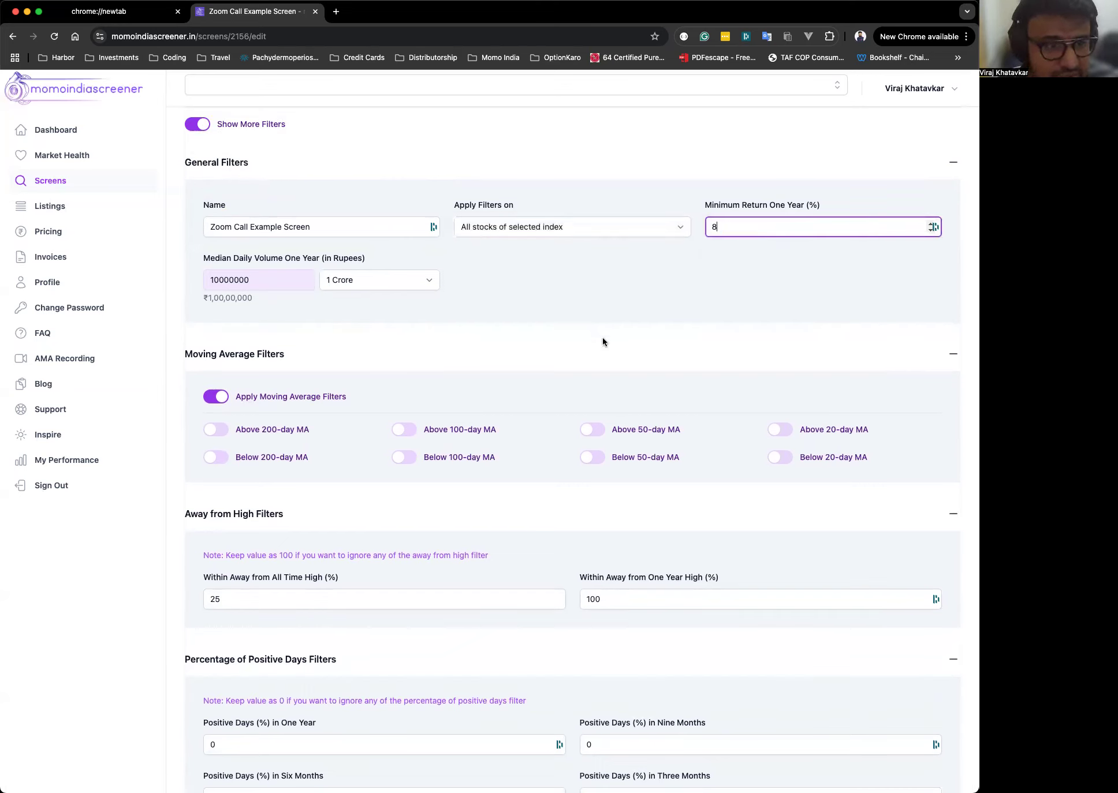
pyautogui.click(466, 290)
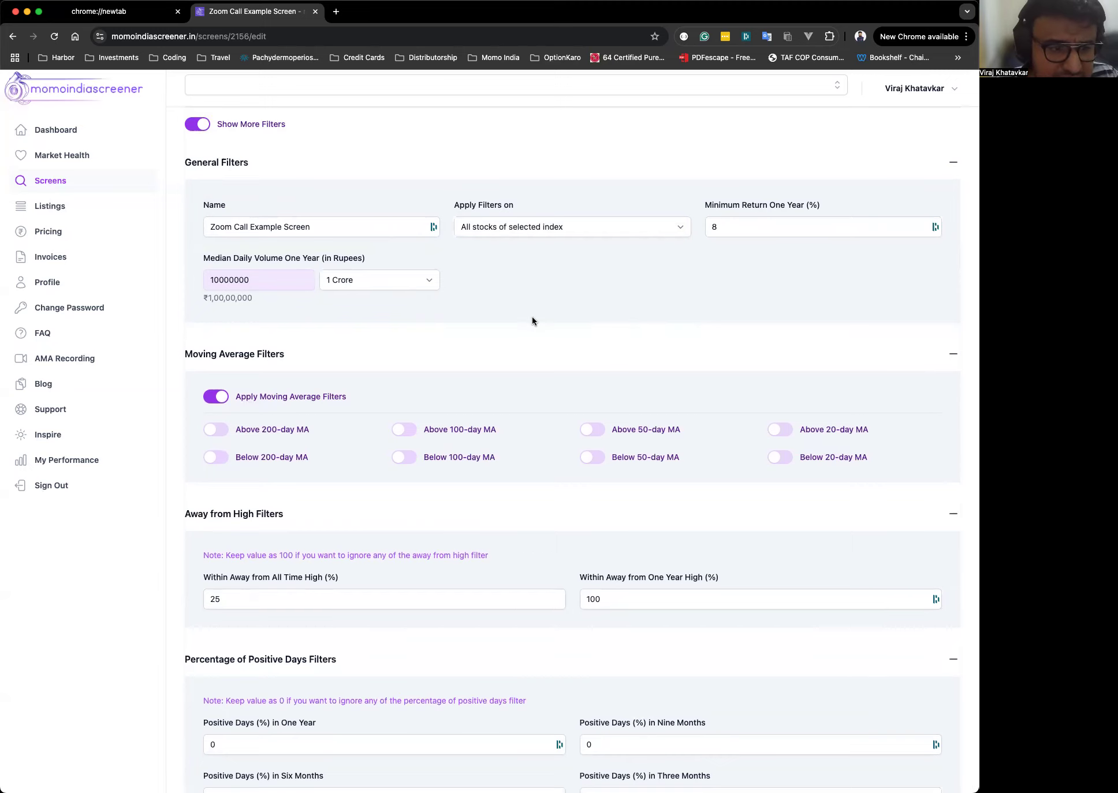
# Enable the Above 200-day MA moving-average filter.
pyautogui.scroll(-3, 532, 321)
pyautogui.click(217, 305)
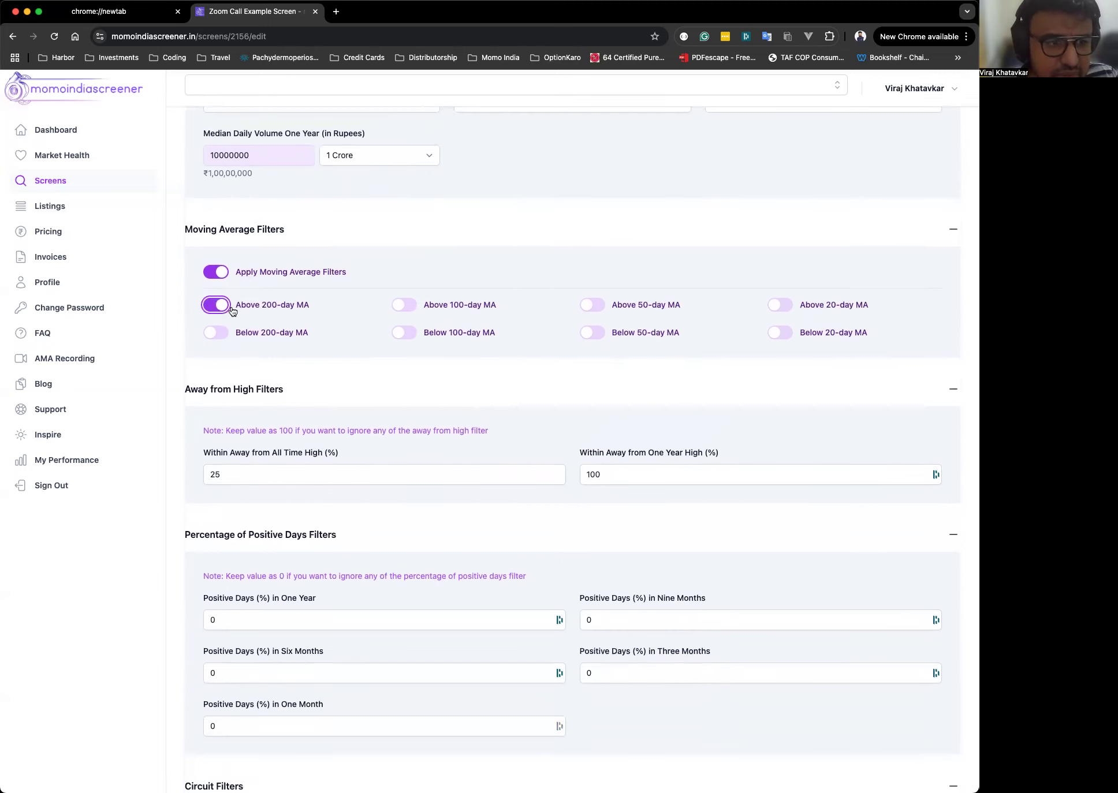
pyautogui.scroll(-5, 646, 276)
pyautogui.click(384, 270)
pyautogui.click(735, 268)
# Scroll through the positive-days, circuit, marketcap, P/E and series filters.
pyautogui.scroll(-4, 735, 269)
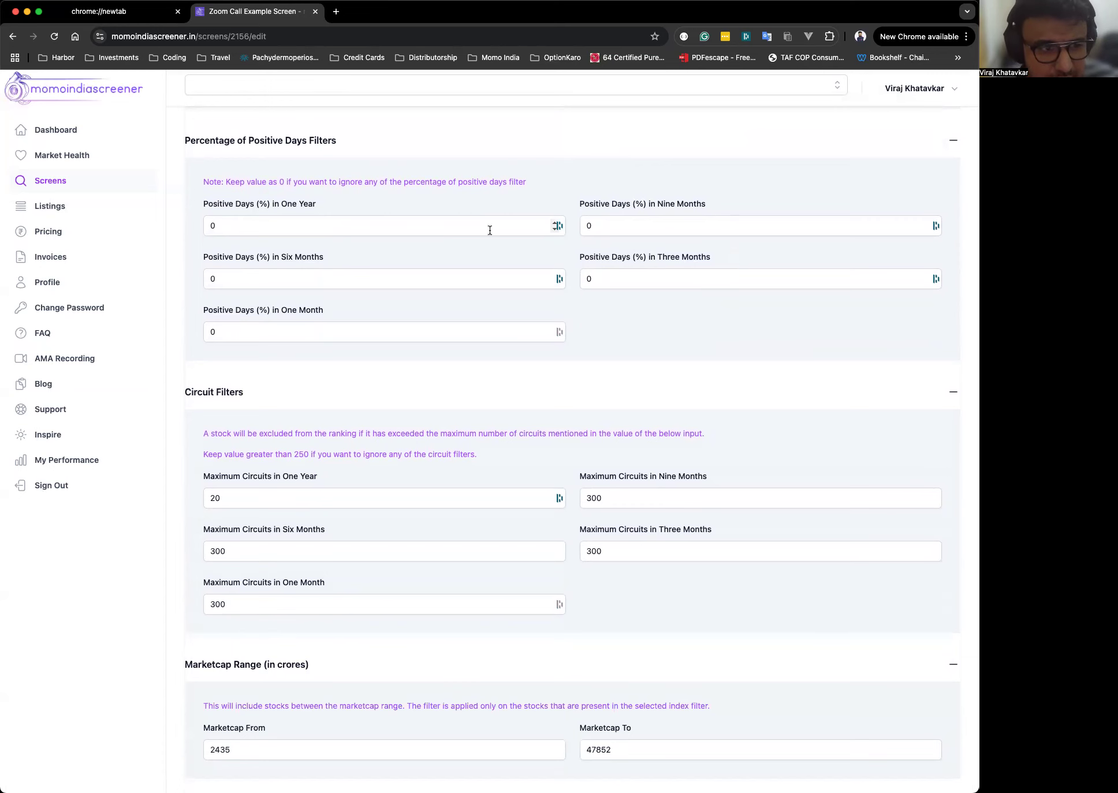
pyautogui.scroll(-6, 490, 230)
pyautogui.click(312, 204)
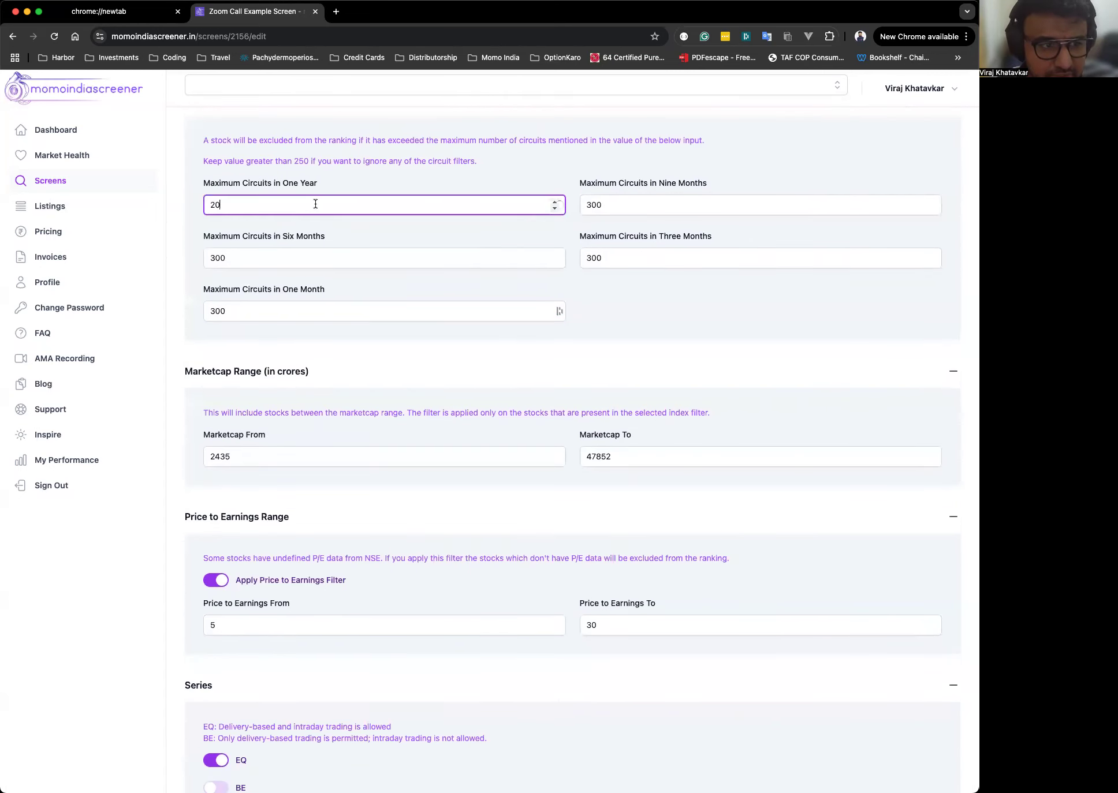
pyautogui.scroll(-1, 415, 185)
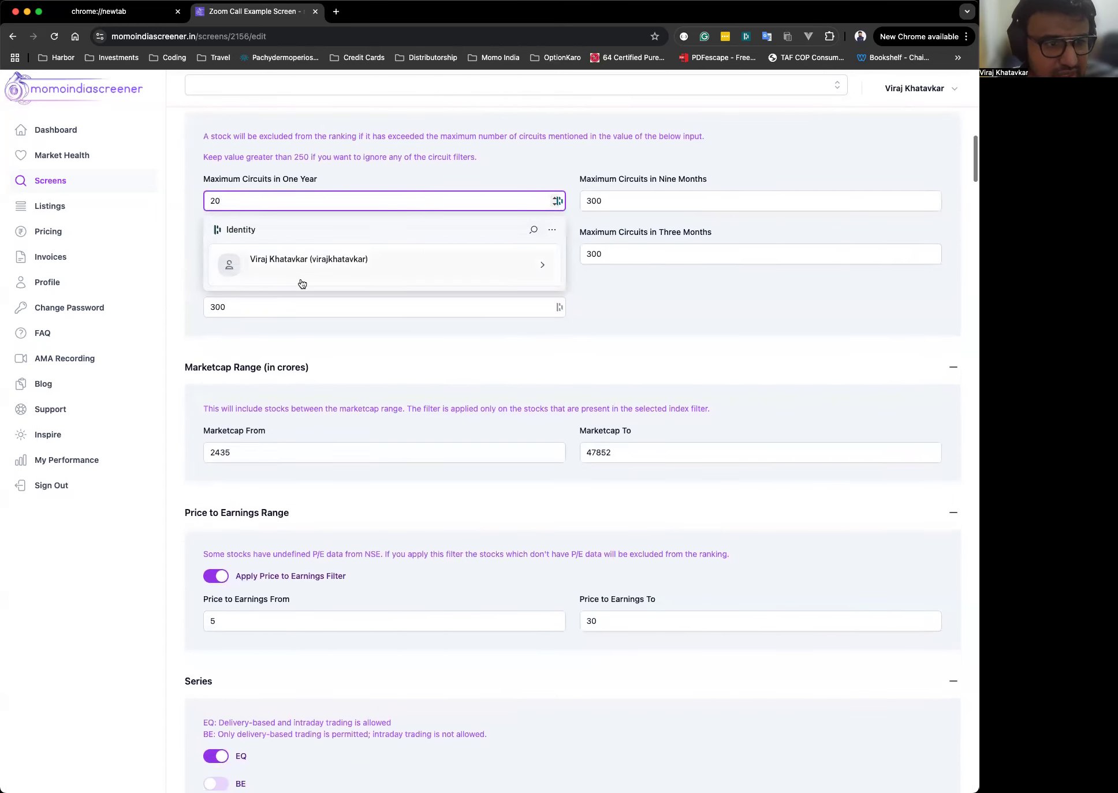
pyautogui.click(475, 148)
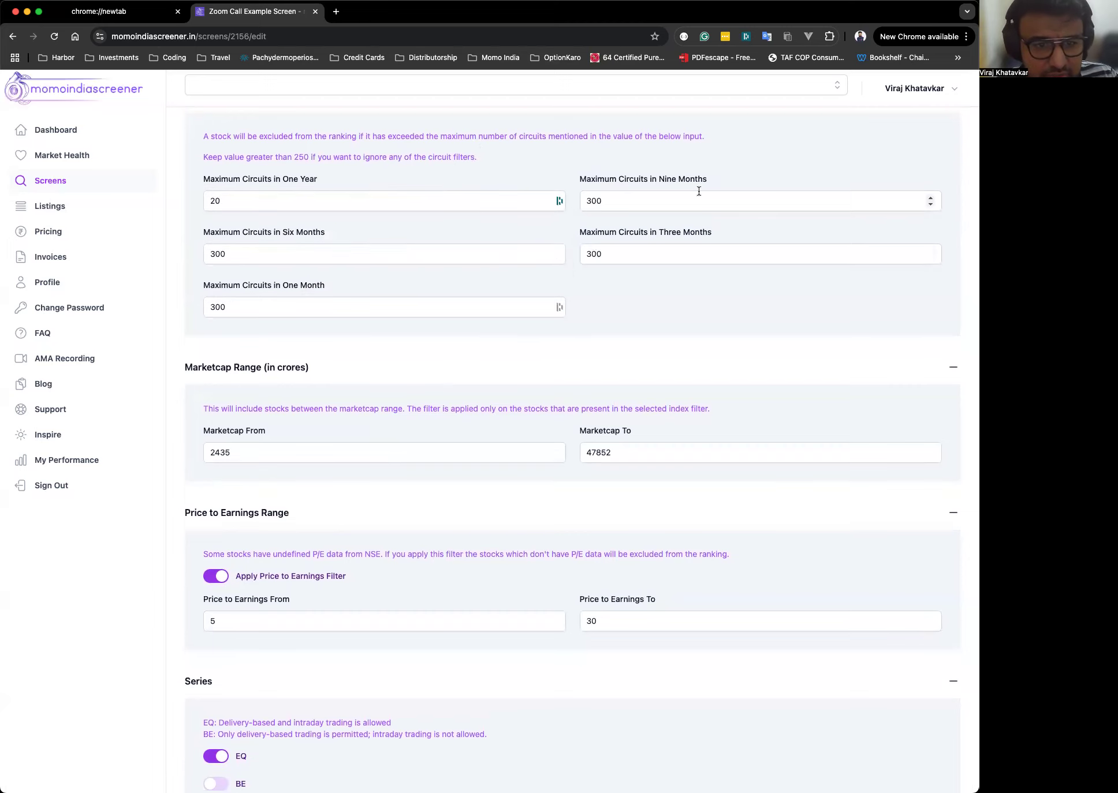
pyautogui.scroll(-3, 703, 331)
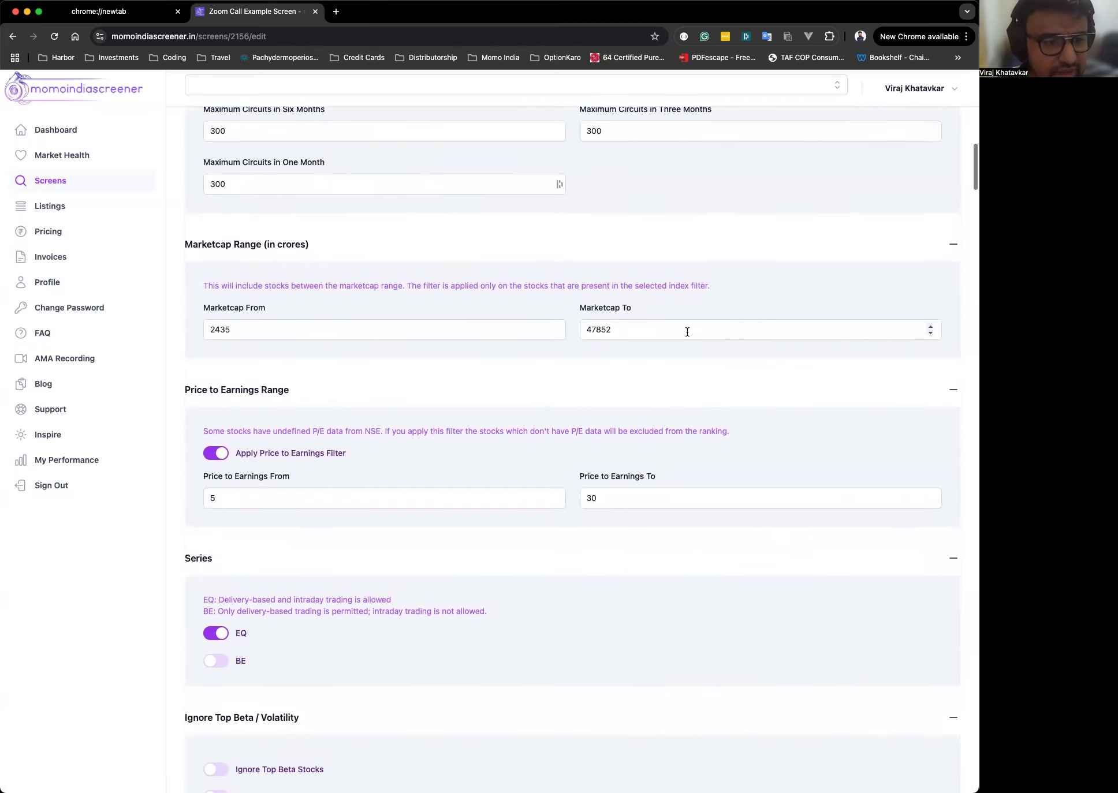
# Set the marketcap range from 850 to 10000000 crores.
pyautogui.click(345, 334)
pyautogui.doubleClick(345, 335)
pyautogui.write('850')
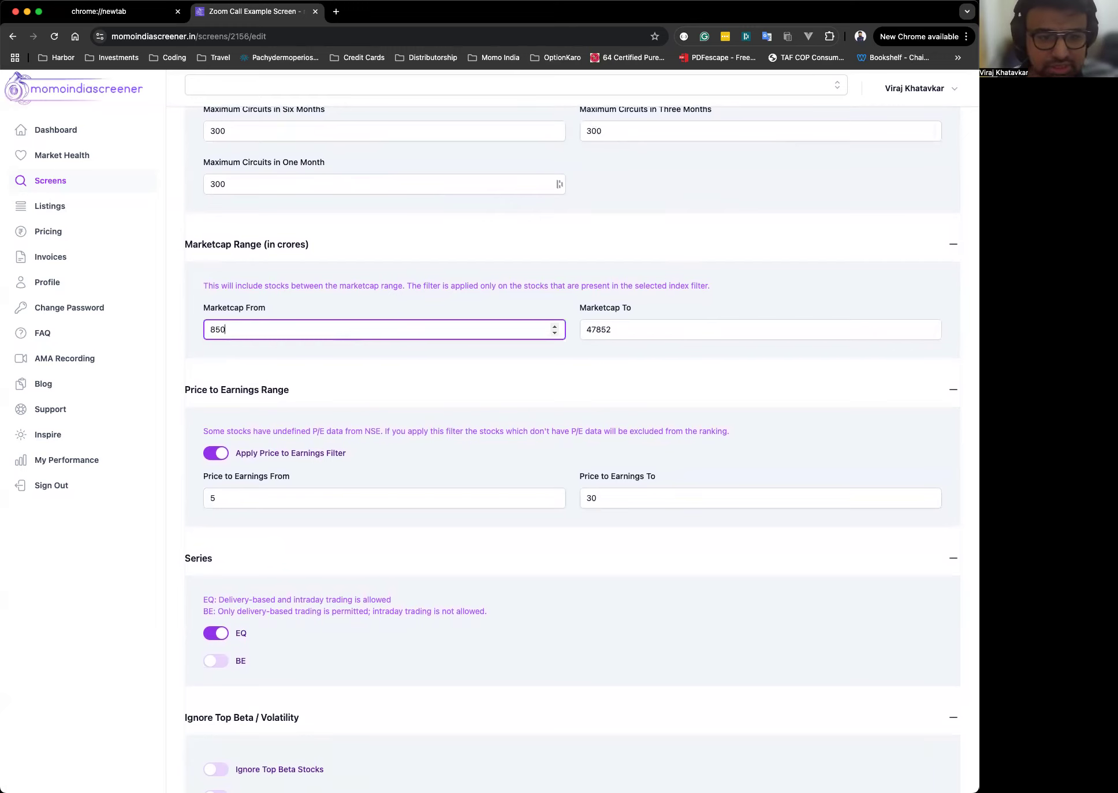
pyautogui.press('Tab')
pyautogui.write('10000')
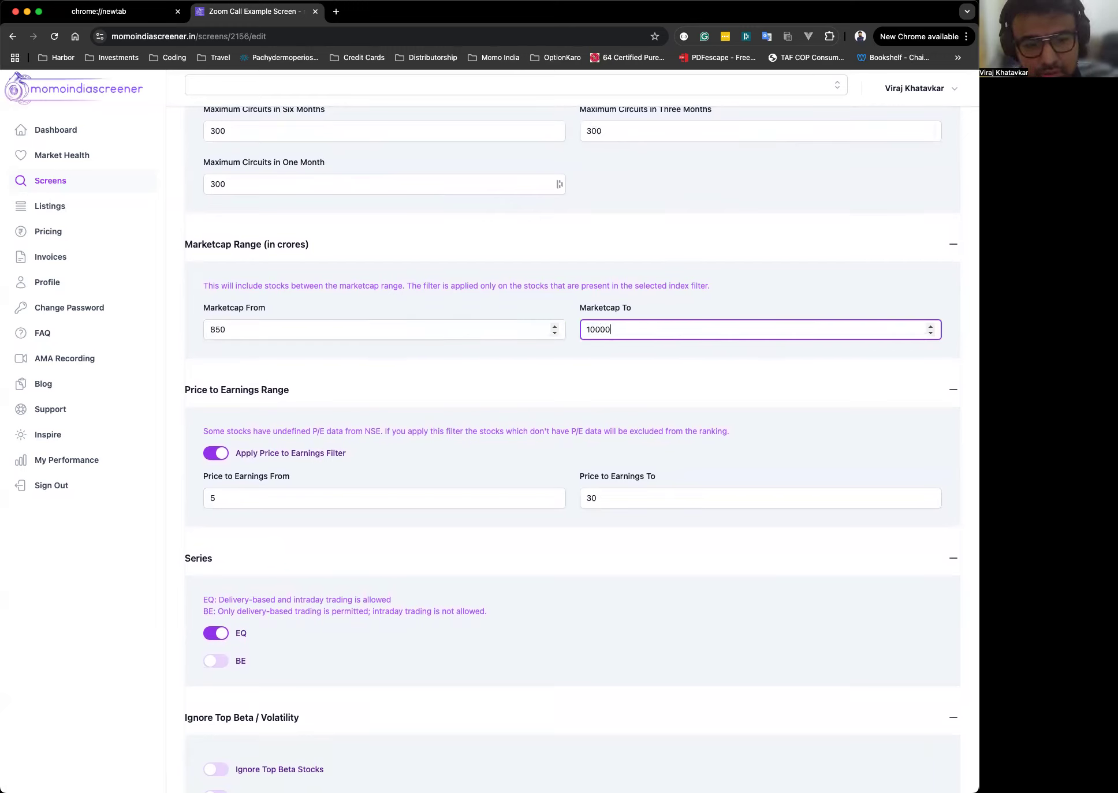
pyautogui.write('00')
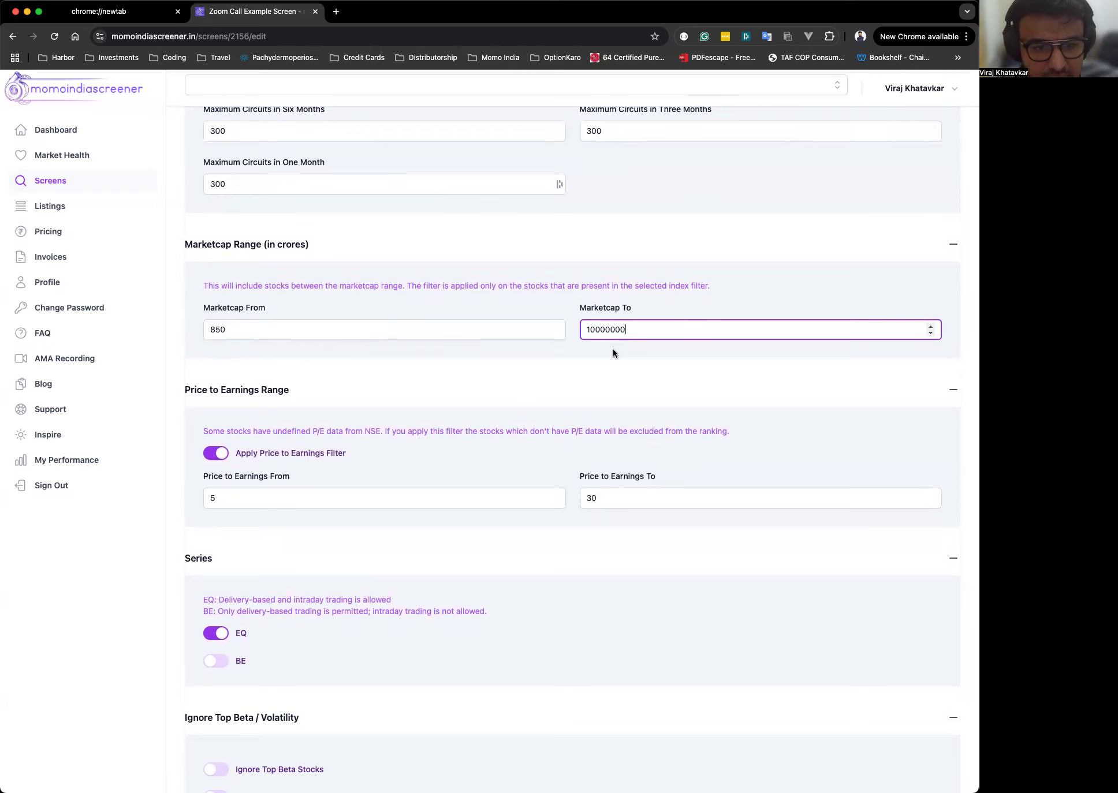
# Turn off the Apply Price to Earnings Filter toggle.
pyautogui.click(250, 336)
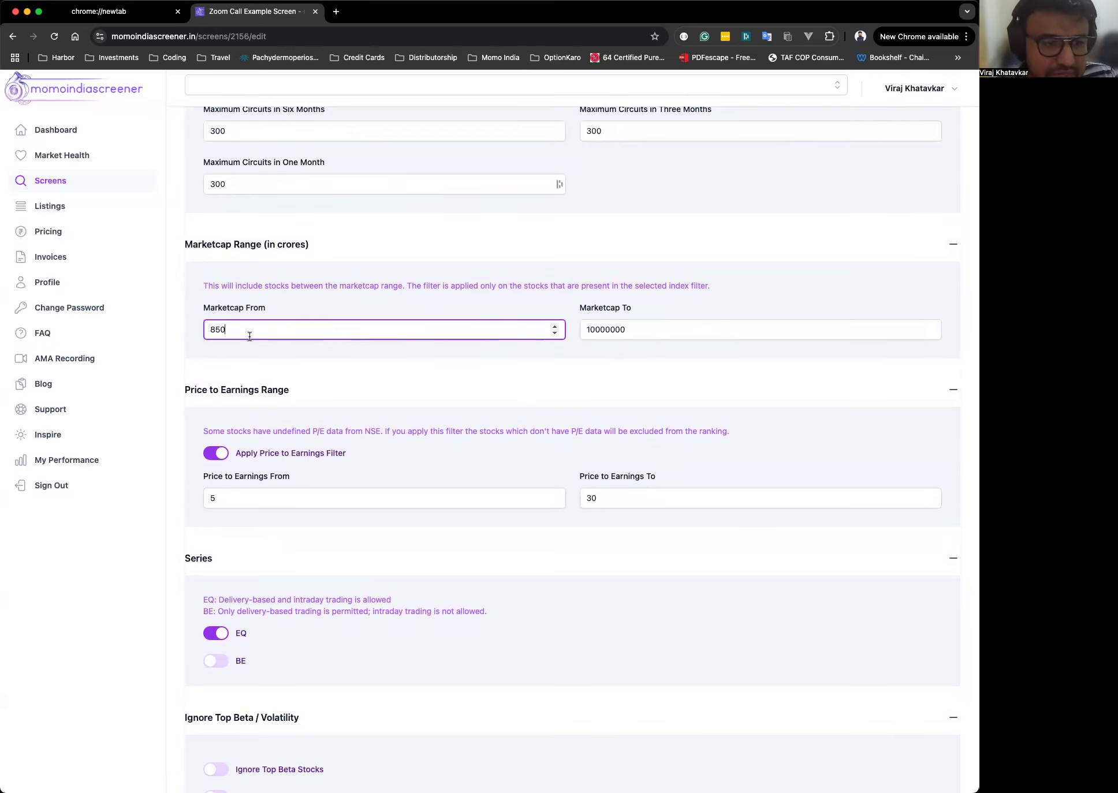
pyautogui.scroll(-5, 250, 336)
pyautogui.click(221, 272)
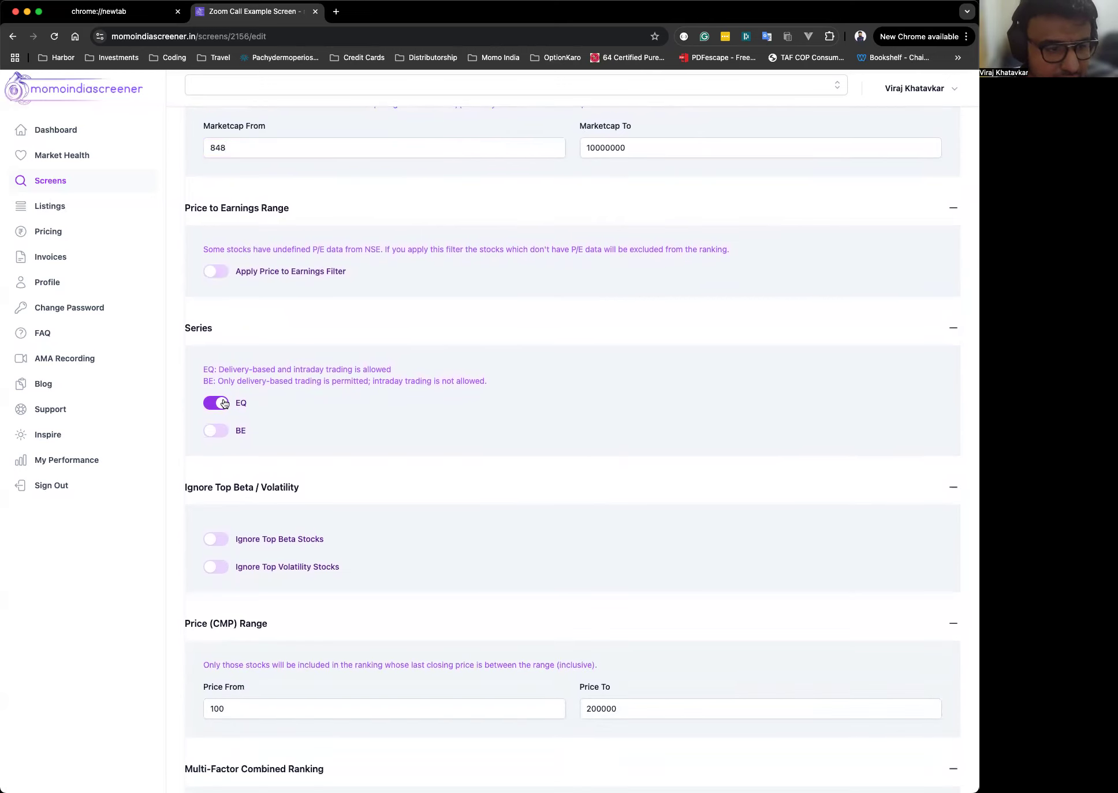
pyautogui.scroll(-5, 623, 502)
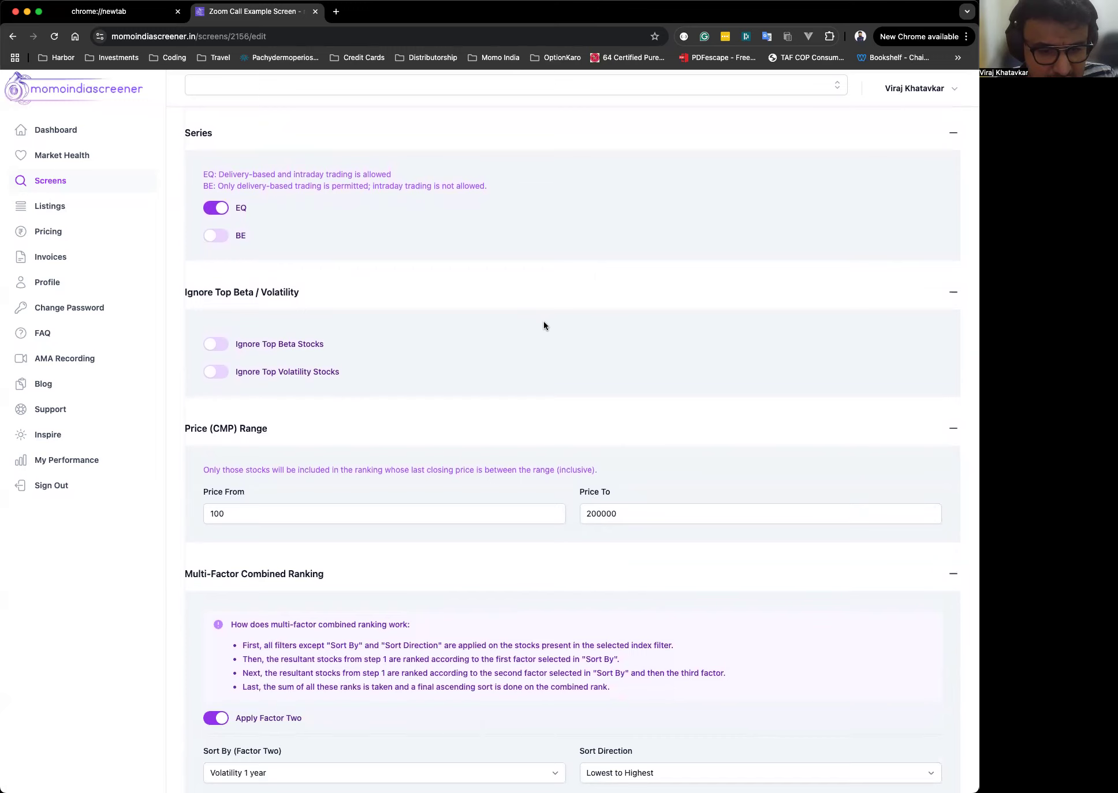
pyautogui.scroll(-5, 543, 321)
pyautogui.click(237, 322)
pyautogui.doubleClick(240, 324)
pyautogui.write('85')
pyautogui.click(655, 324)
pyautogui.write('0000')
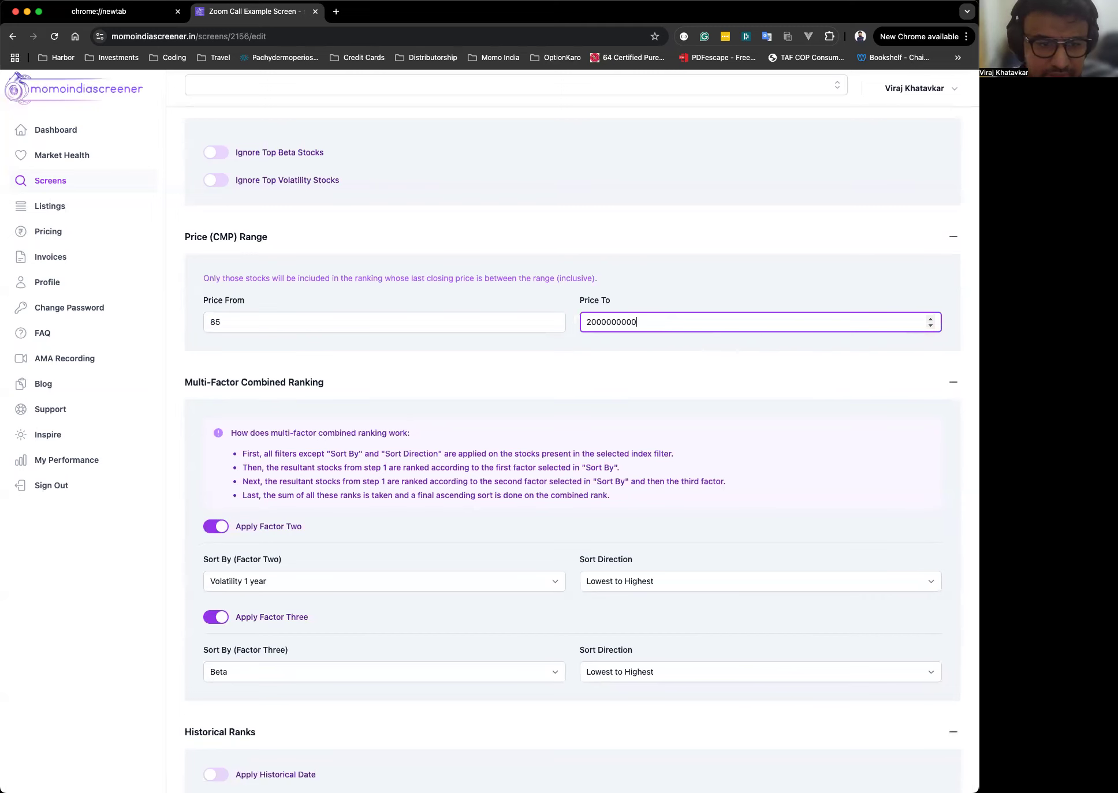
# Turn off Apply Factor Two and Apply Factor Three in the multi-factor combined ranking.
pyautogui.click(524, 286)
pyautogui.scroll(-5, 511, 302)
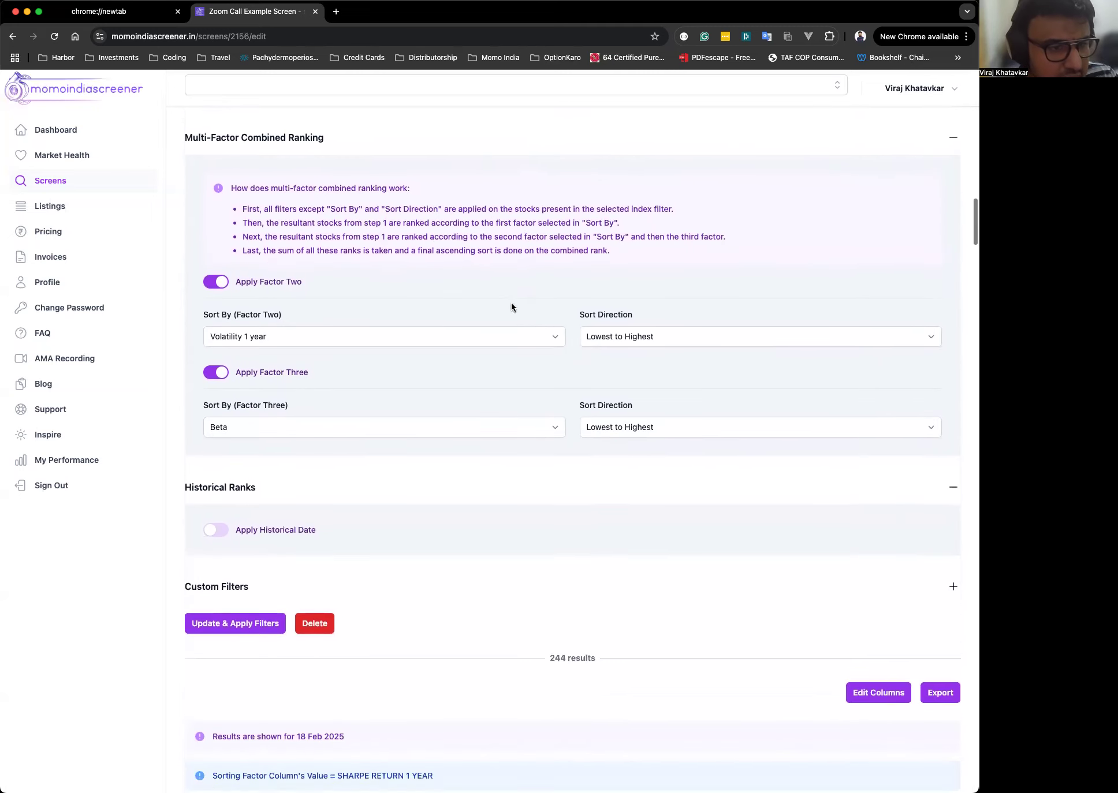
pyautogui.click(226, 244)
pyautogui.click(220, 276)
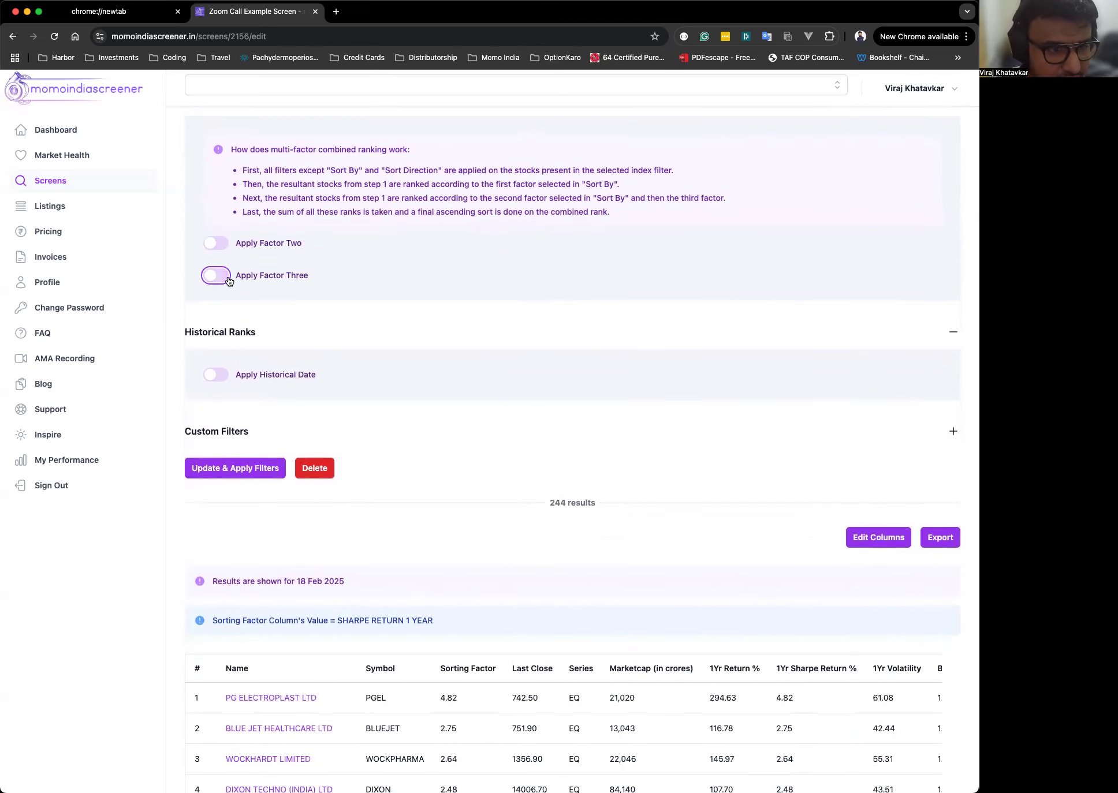
# Try to update and apply the filters to the screen.
pyautogui.scroll(3, 555, 264)
pyautogui.scroll(-3, 554, 265)
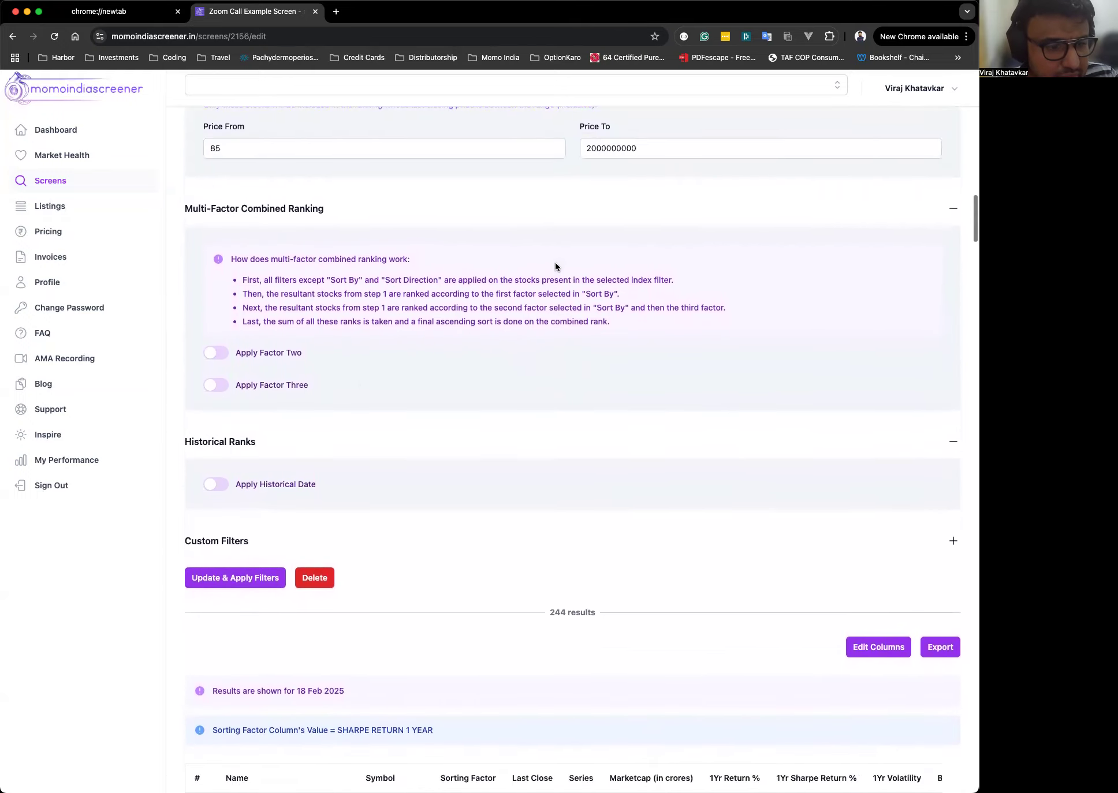
pyautogui.scroll(-3, 462, 451)
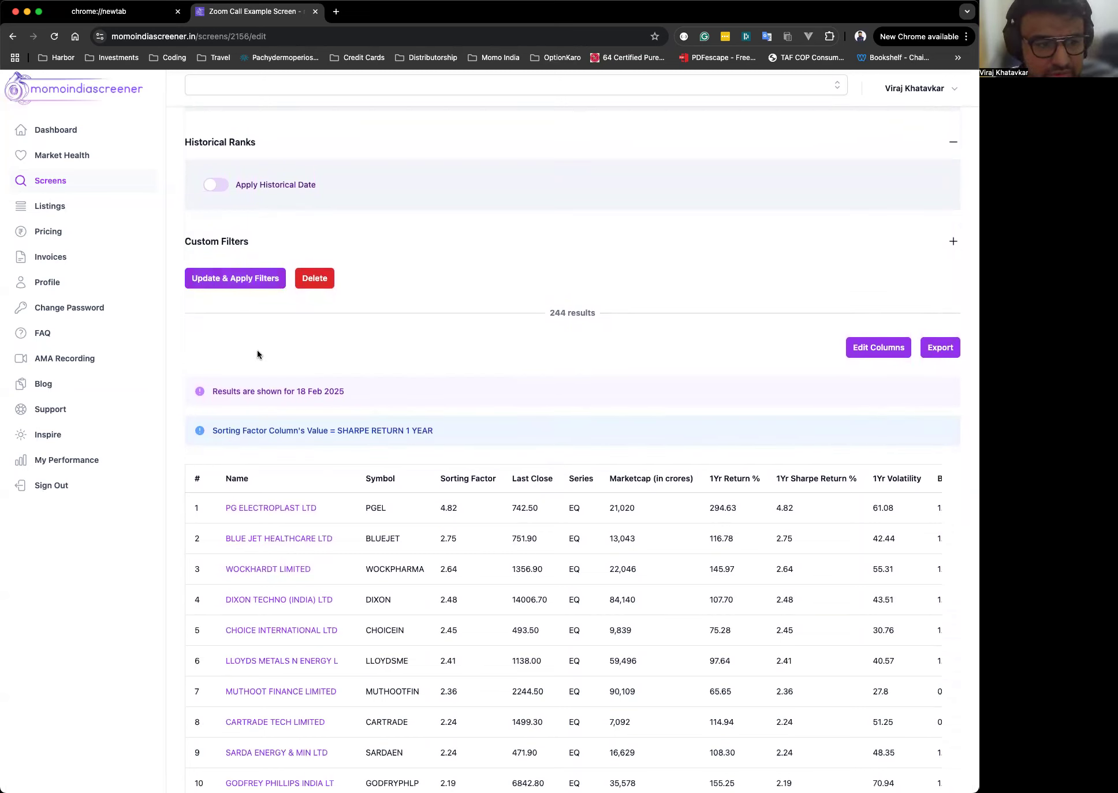
pyautogui.click(236, 278)
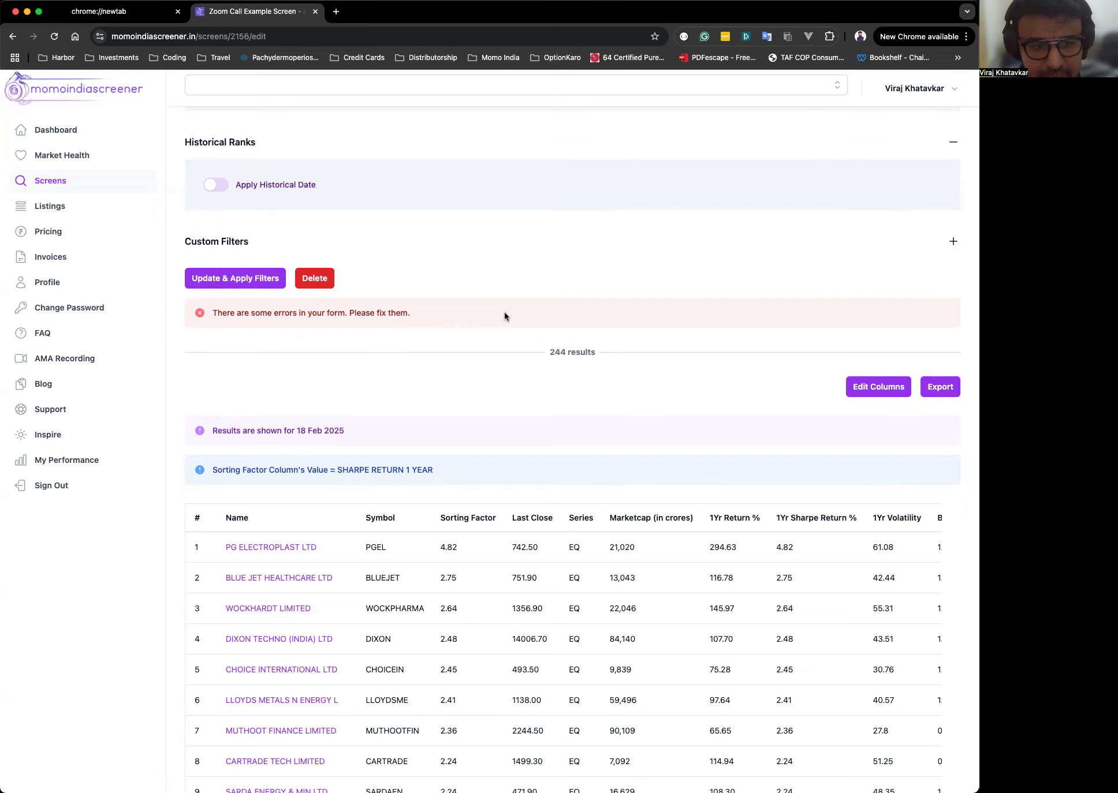
# Replace the Price To value with 10000000, copied from the validation hint under the field.
pyautogui.scroll(5, 505, 316)
pyautogui.scroll(3, 504, 312)
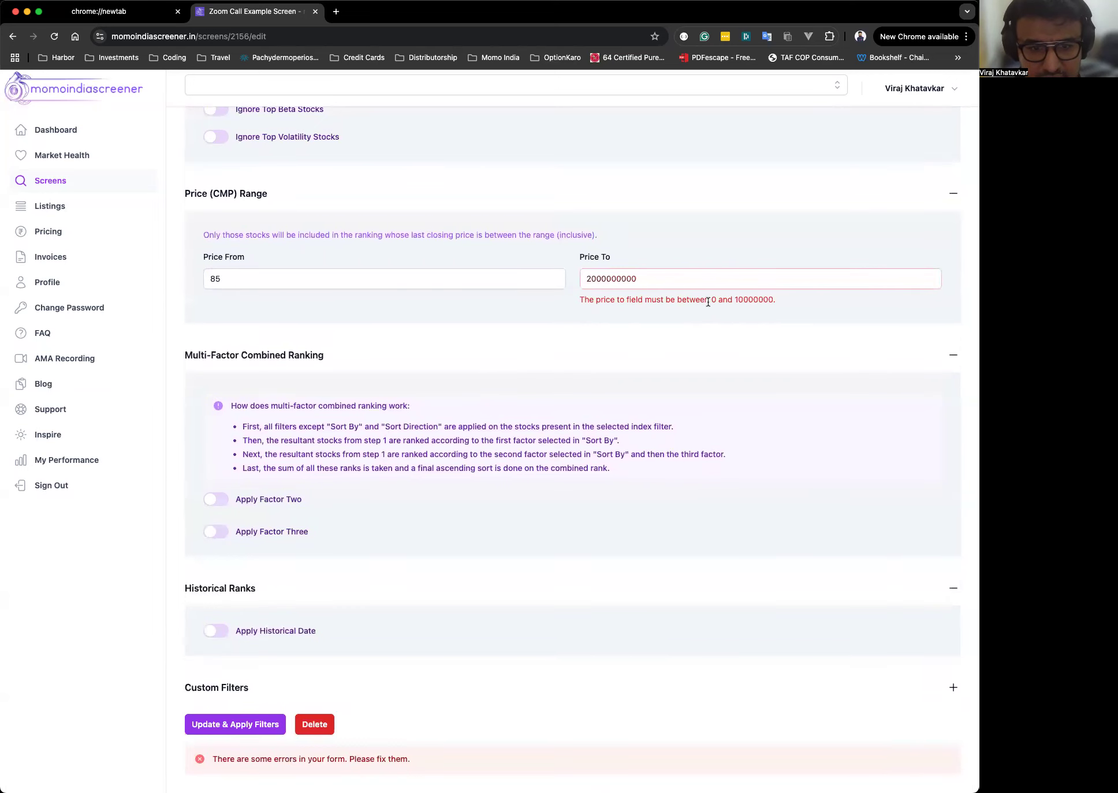
pyautogui.doubleClick(749, 301)
pyautogui.hotkey('ctrl', 'c')
pyautogui.doubleClick(598, 279)
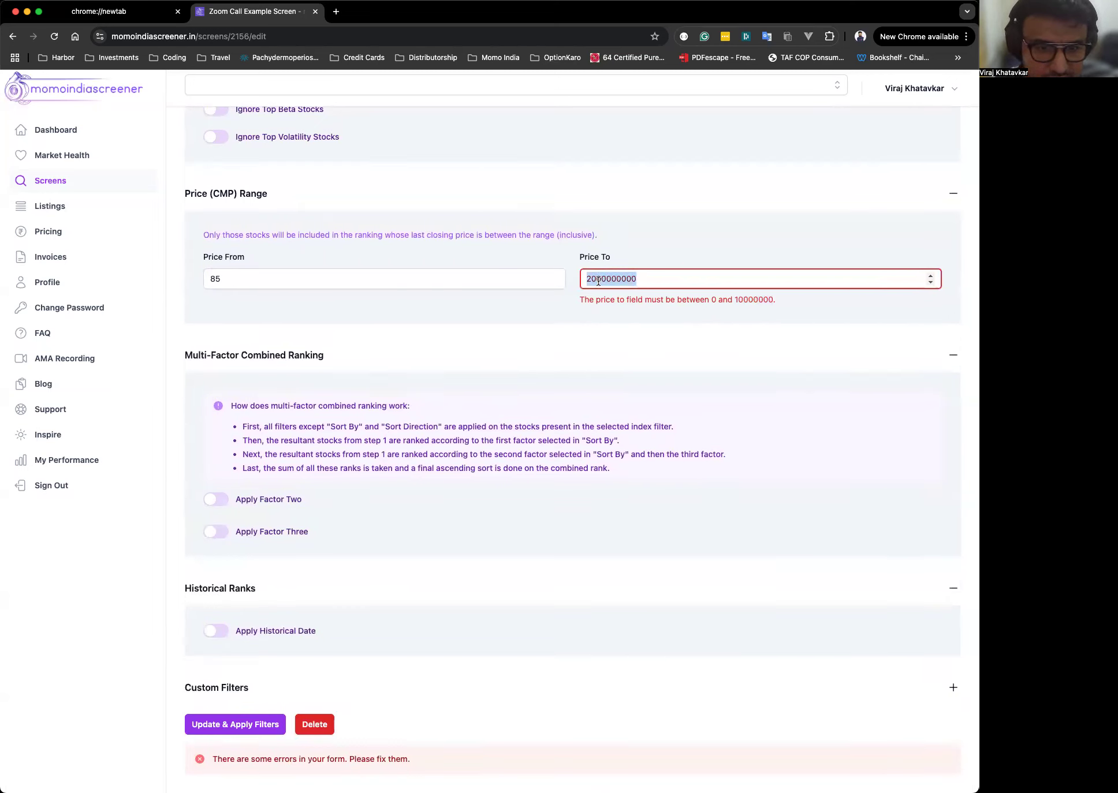
pyautogui.hotkey('ctrl', 'v')
# Update and apply the filters to the screen.
pyautogui.click(707, 239)
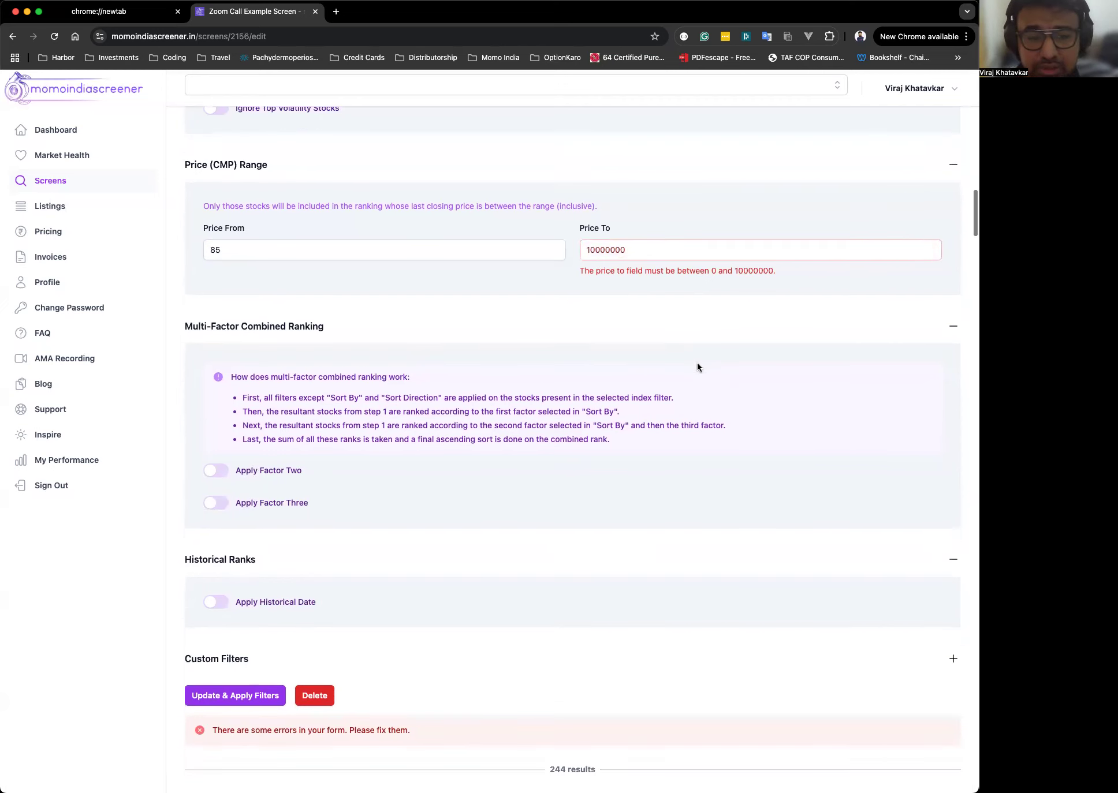
pyautogui.scroll(-7, 697, 367)
pyautogui.click(230, 288)
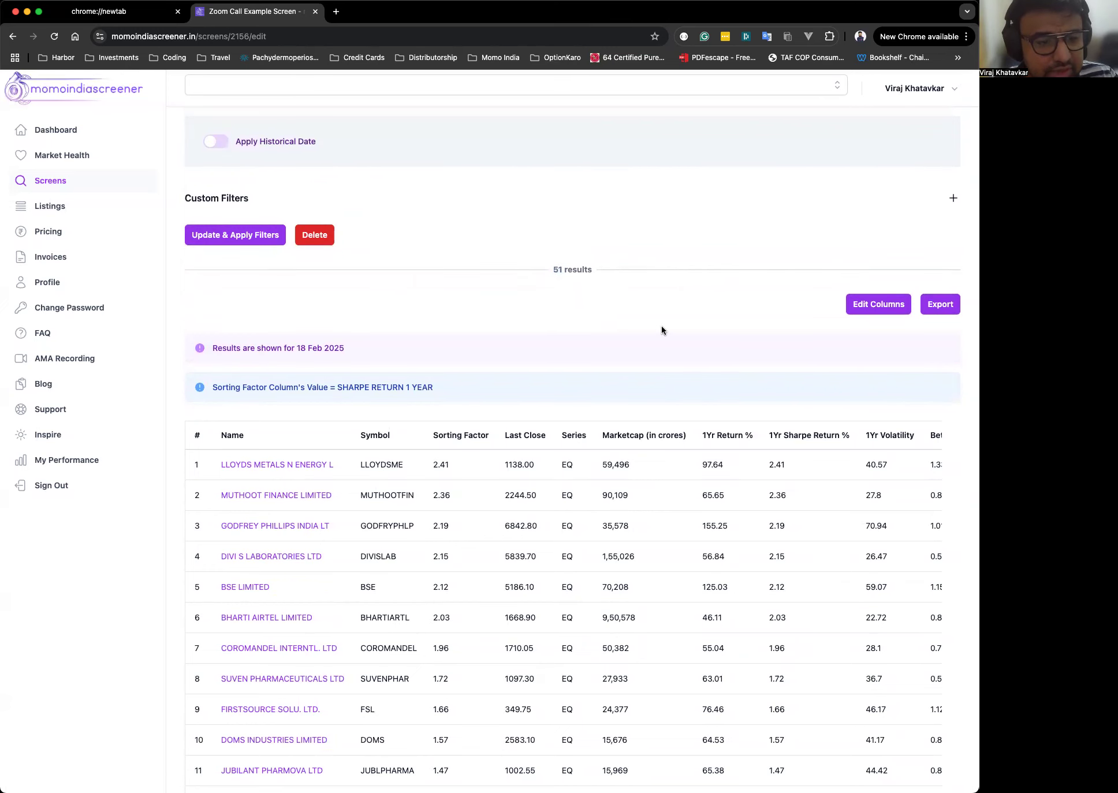
# Scroll through the filtered results table and back to the top of the screen.
pyautogui.scroll(-5, 661, 329)
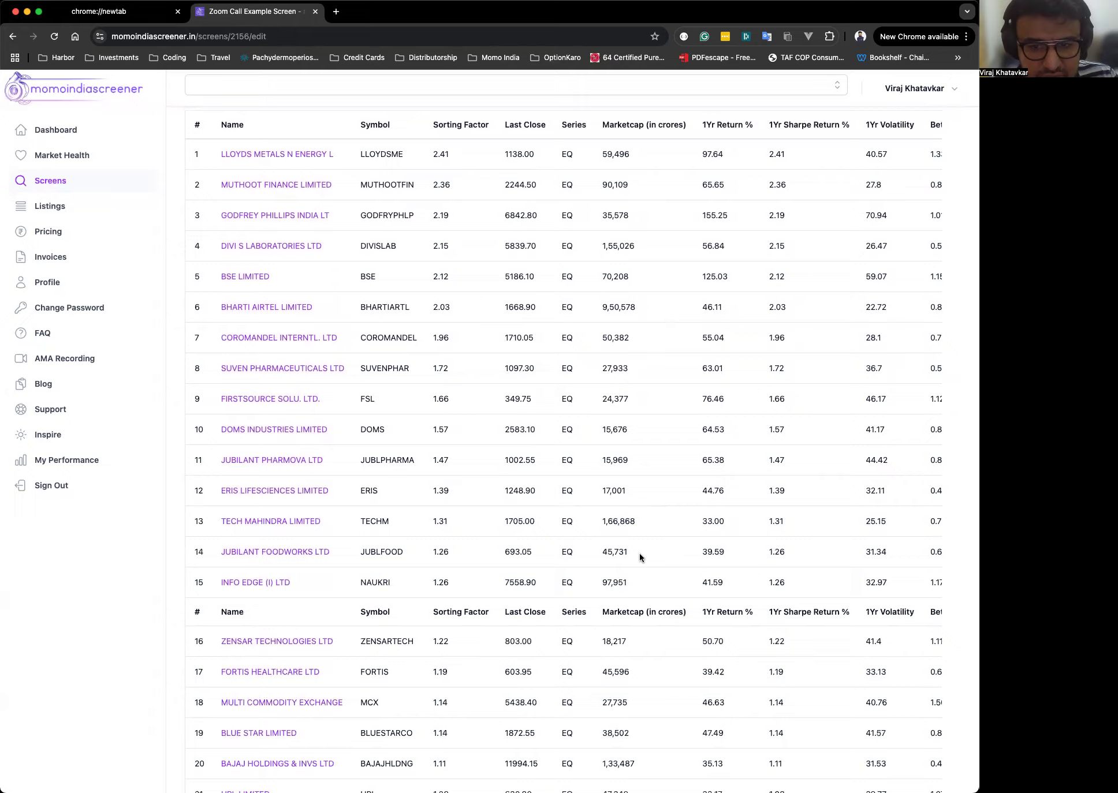
pyautogui.scroll(2, 647, 420)
pyautogui.scroll(1, 457, 251)
pyautogui.hscroll(3, 711, 375)
pyautogui.hscroll(-3, 711, 375)
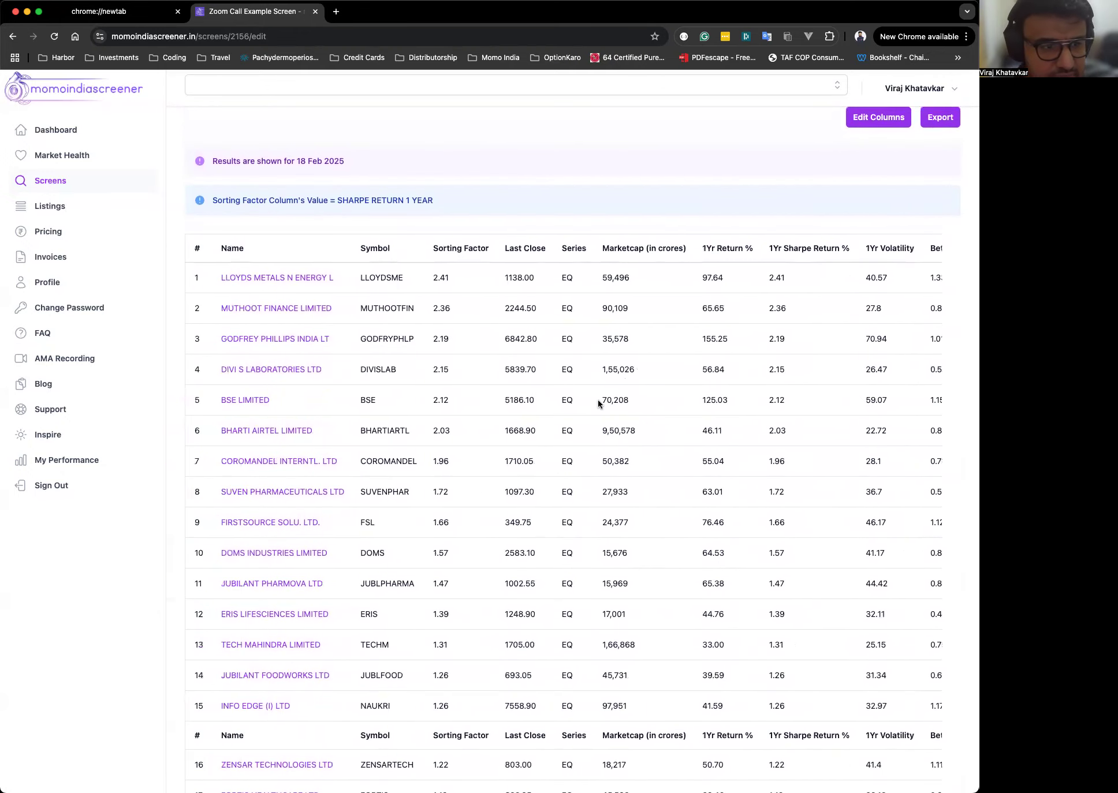
pyautogui.scroll(20, 682, 277)
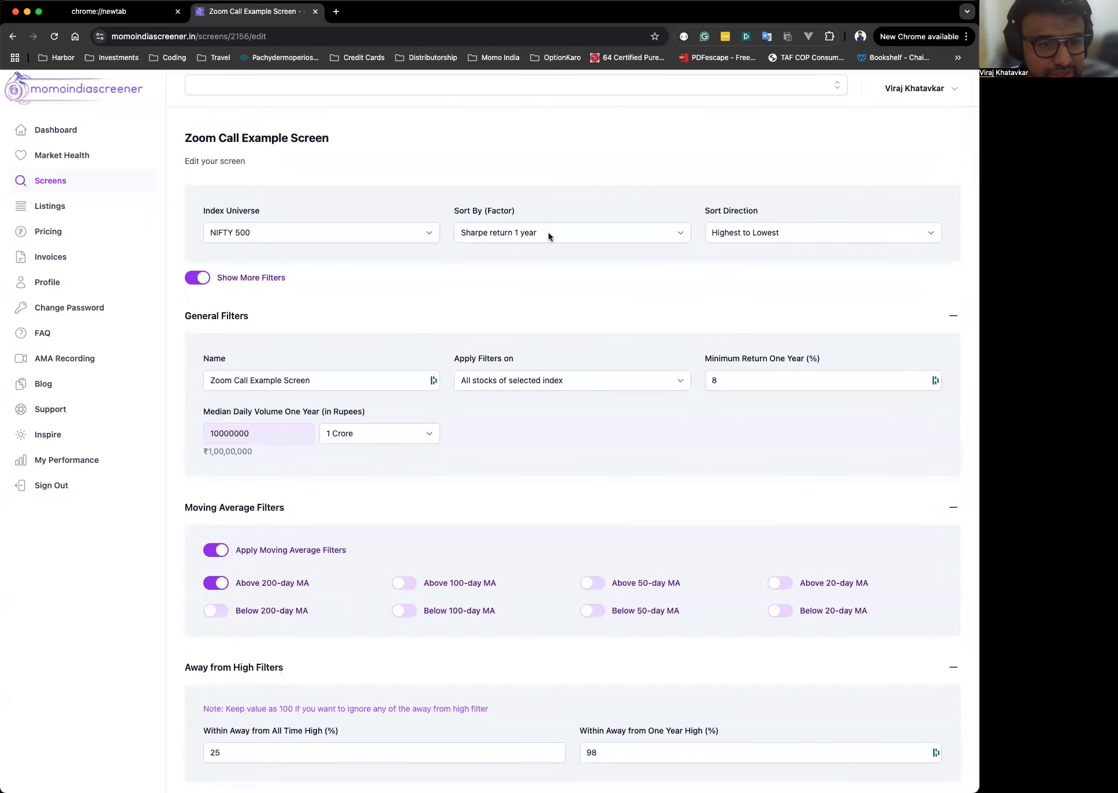
pyautogui.scroll(-15, 639, 361)
pyautogui.scroll(-10, 639, 361)
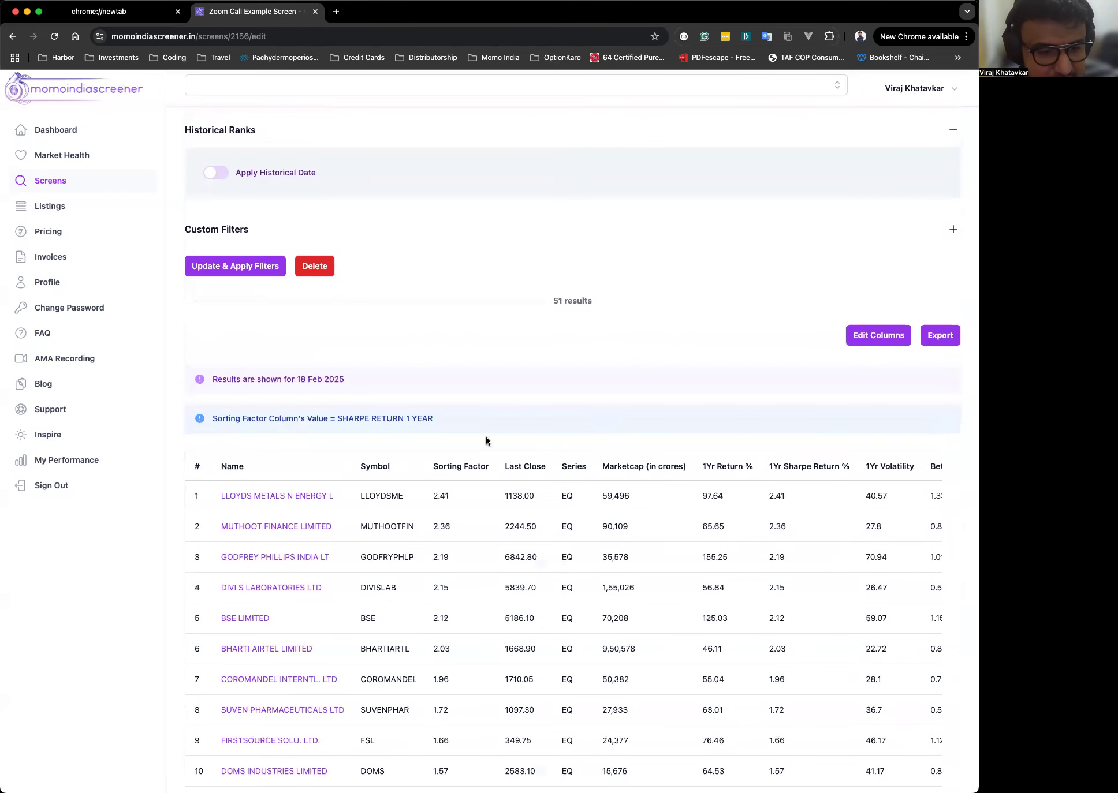
pyautogui.scroll(20, 549, 390)
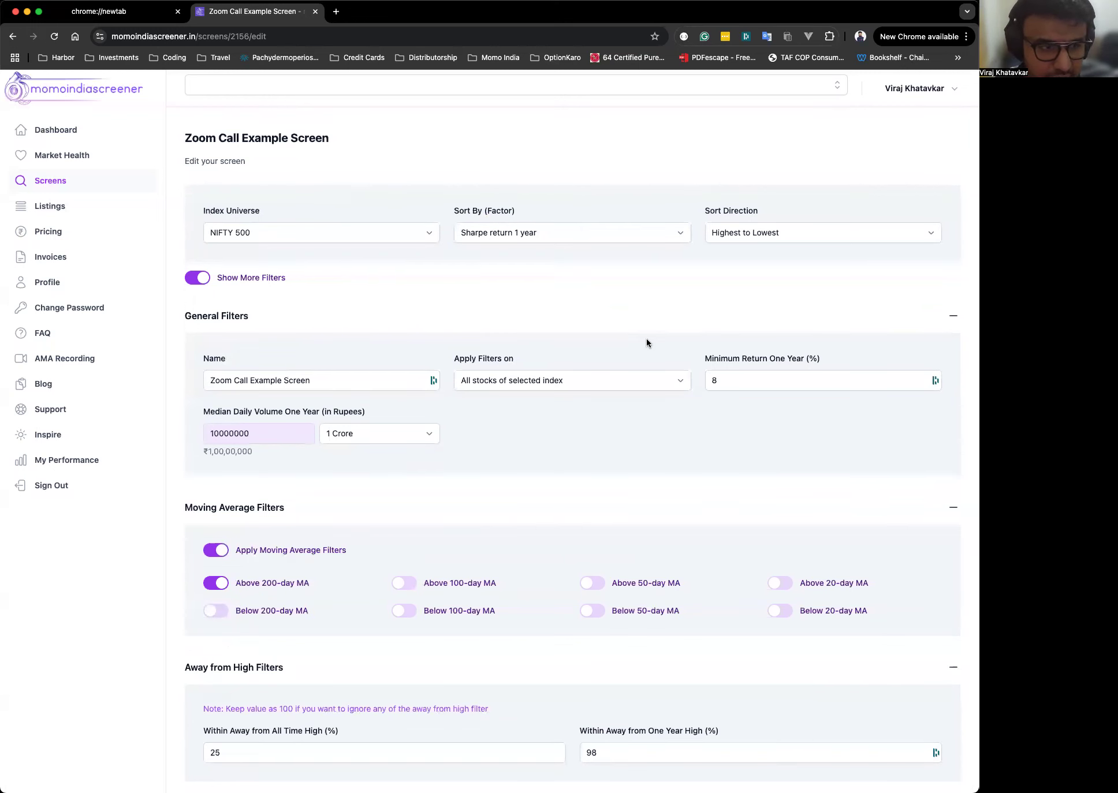
# Hide the extra filters and select the sorting factor note above the results.
pyautogui.click(204, 279)
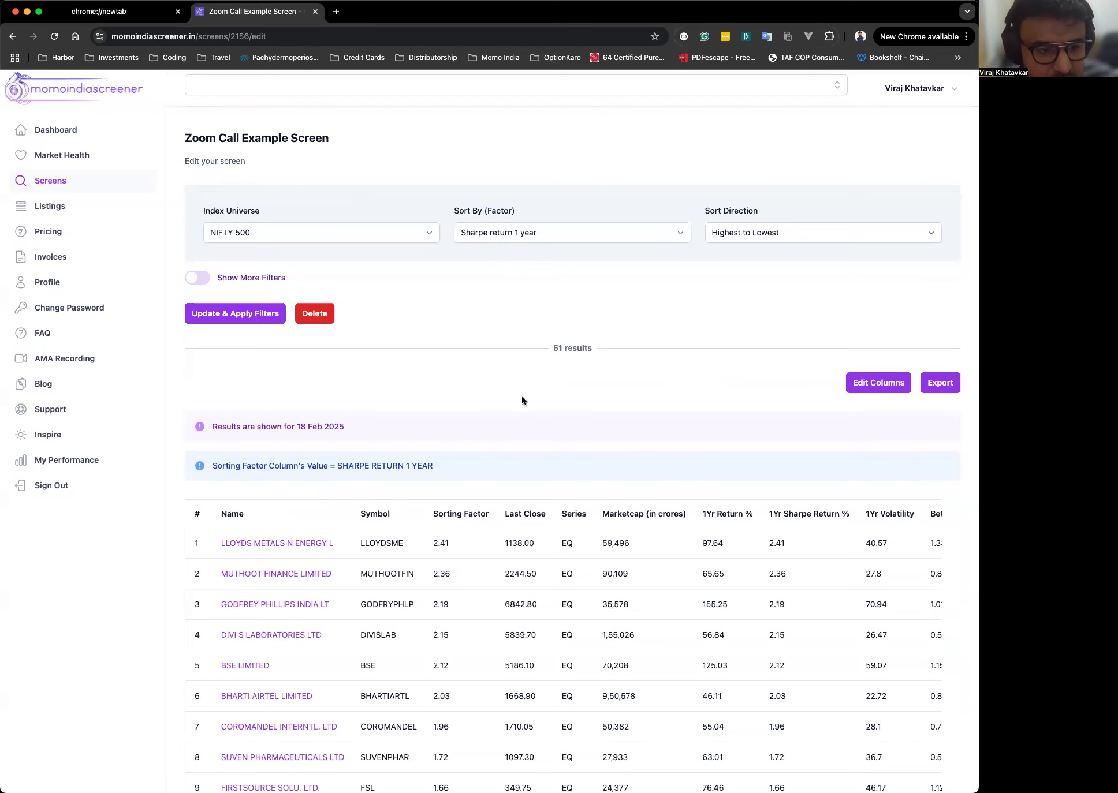
pyautogui.scroll(-5, 521, 397)
pyautogui.scroll(-1, 499, 465)
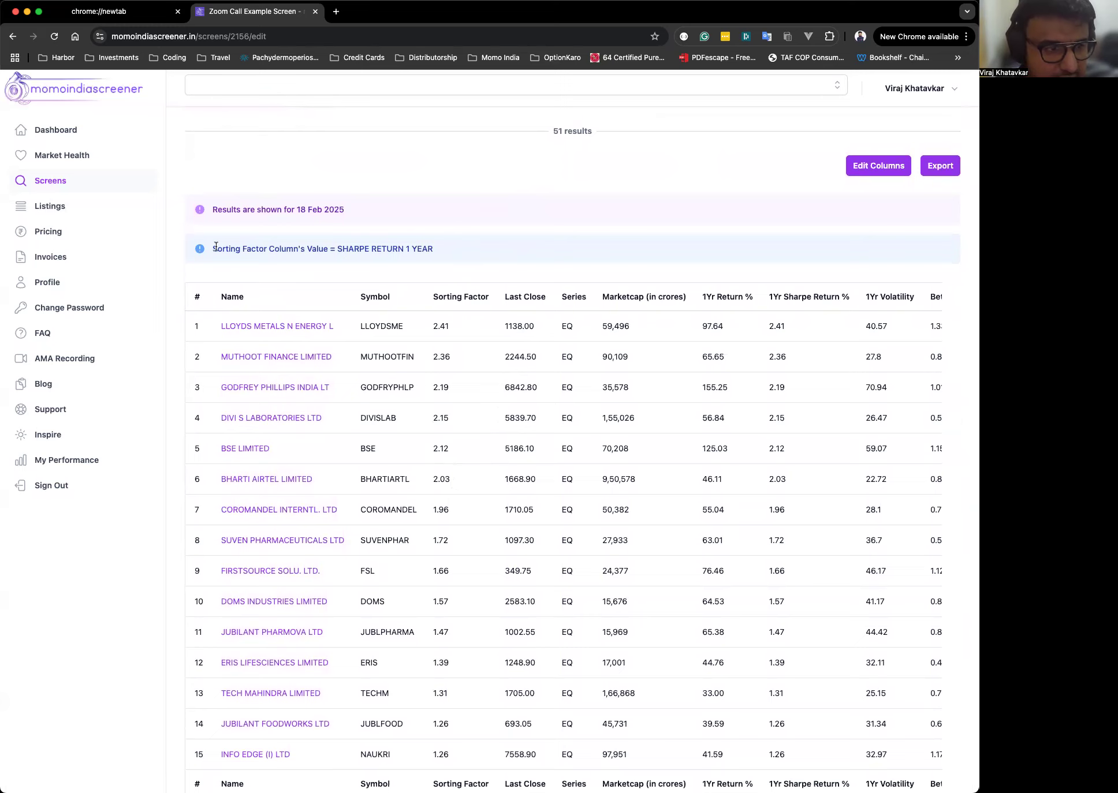
pyautogui.moveTo(212, 248); pyautogui.dragTo(427, 263)
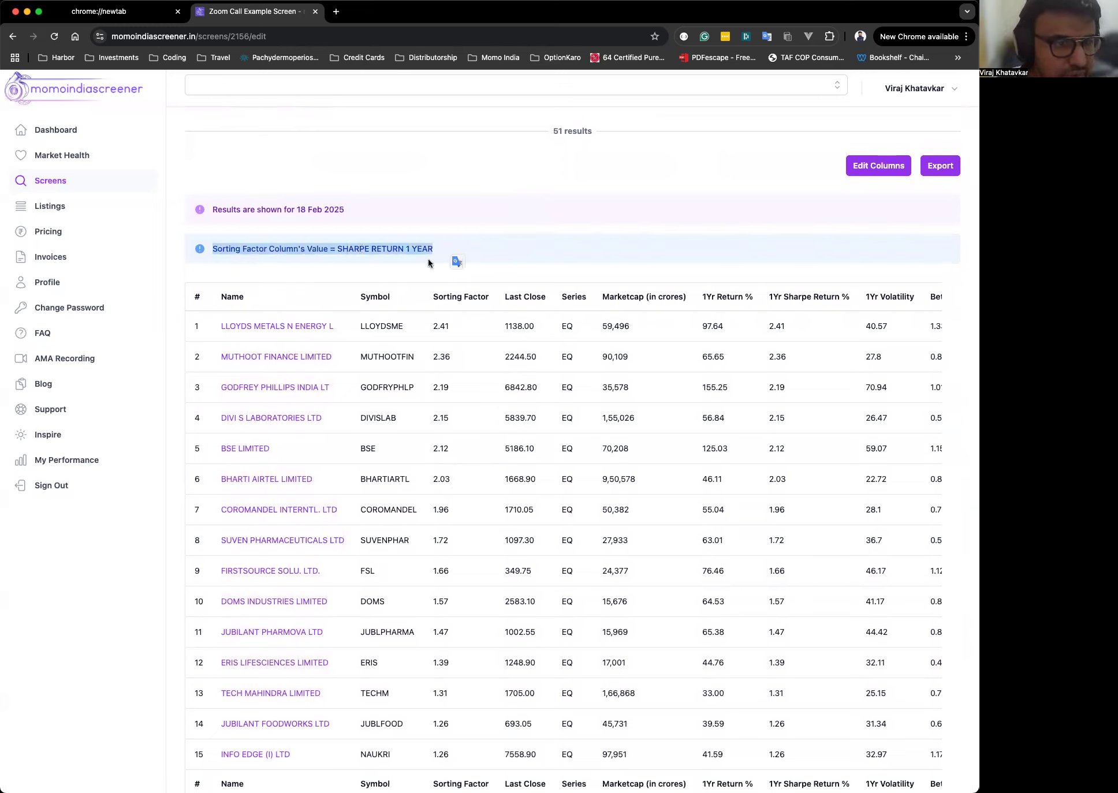
pyautogui.click(268, 262)
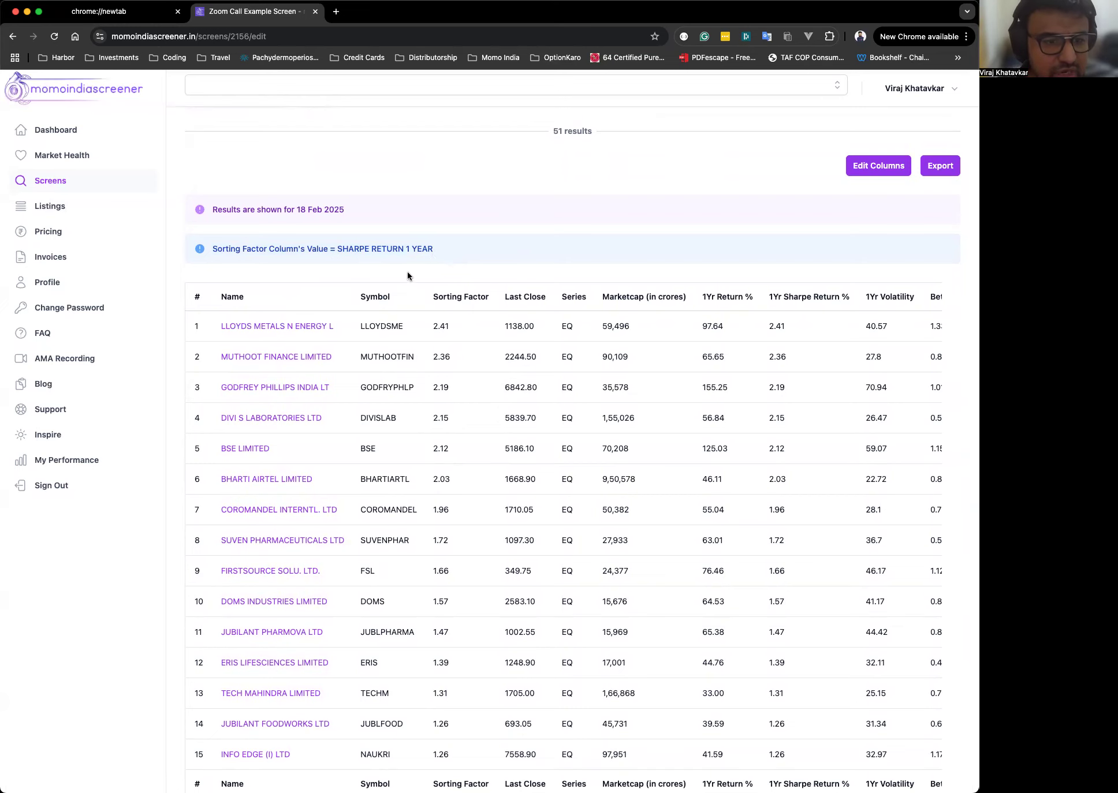
# Scroll through the results table columns and rows.
pyautogui.scroll(5, 442, 405)
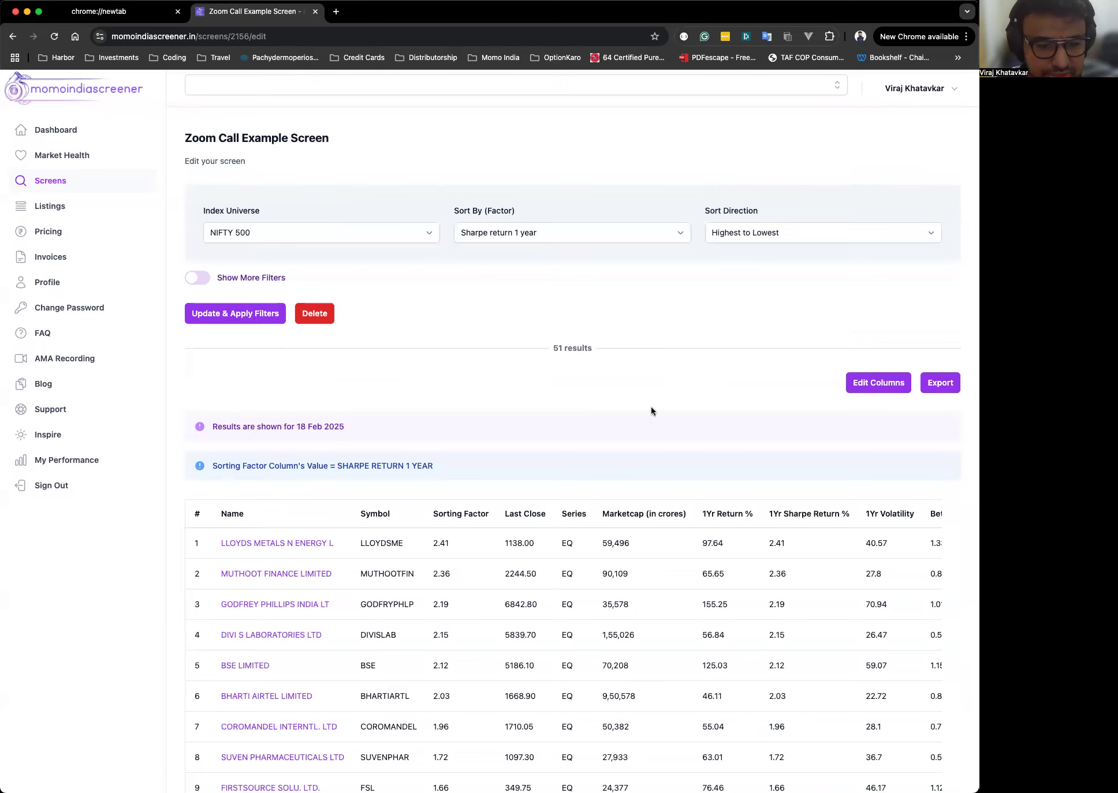
pyautogui.scroll(-7, 651, 406)
pyautogui.hscroll(2, 716, 272)
pyautogui.hscroll(-2, 717, 272)
pyautogui.scroll(2, 716, 272)
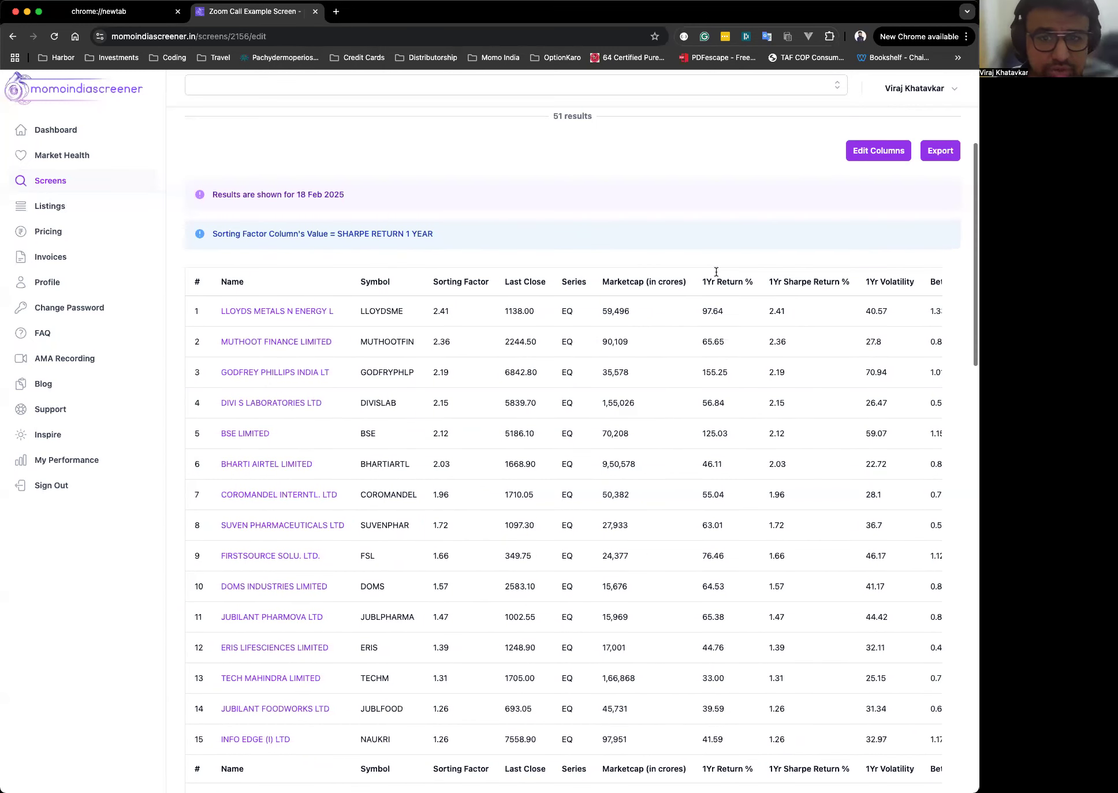
pyautogui.scroll(1, 682, 359)
pyautogui.hscroll(2, 681, 358)
pyautogui.hscroll(-2, 676, 364)
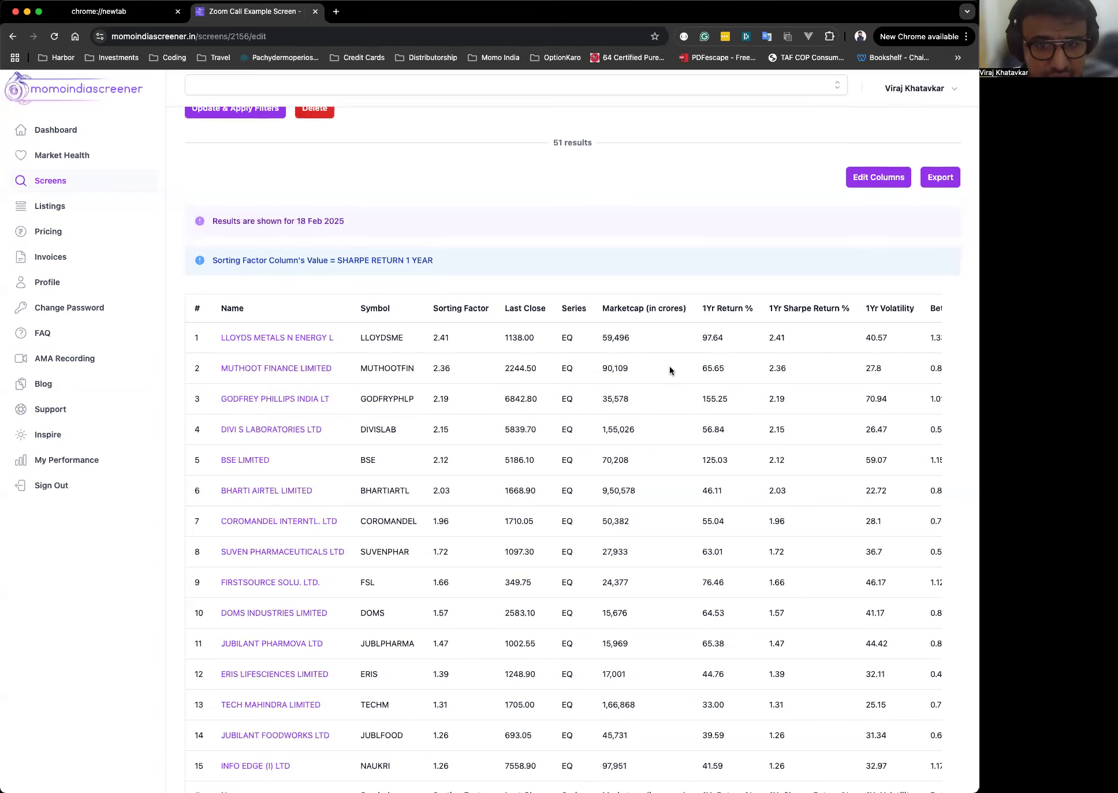
# Edit the displayed columns to add Price To Earnings and save.
pyautogui.click(873, 183)
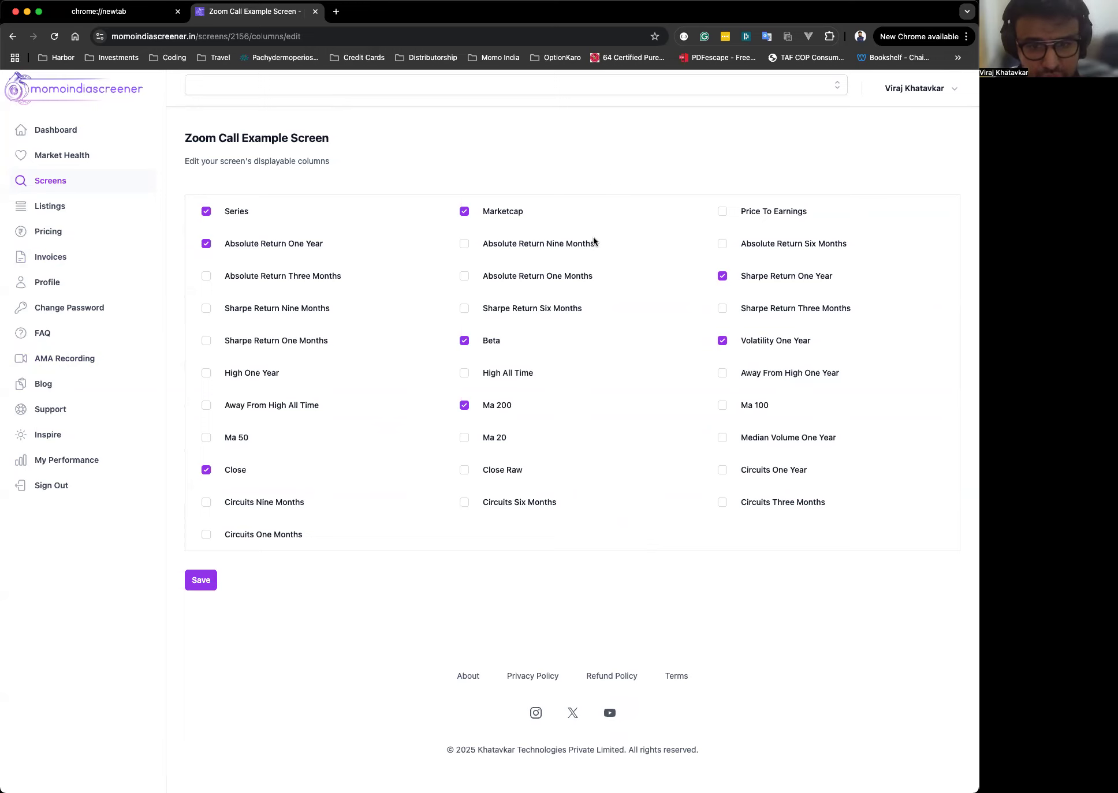
pyautogui.click(722, 211)
pyautogui.click(432, 576)
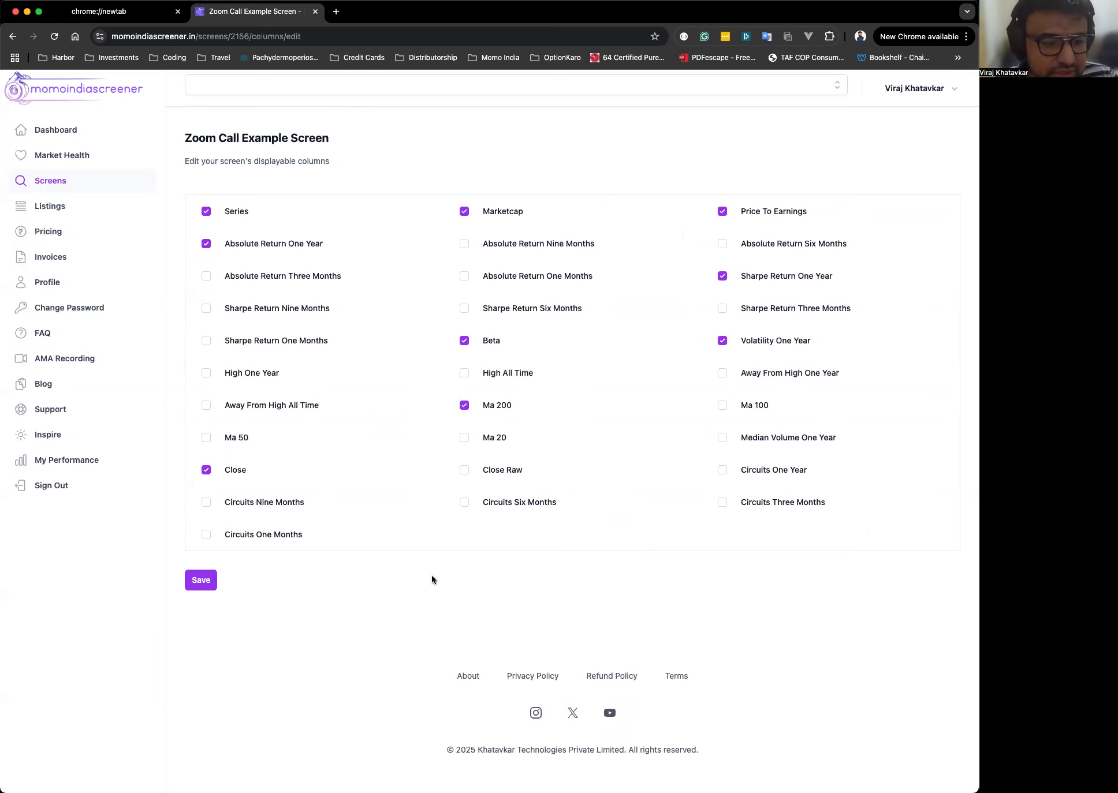
pyautogui.click(205, 584)
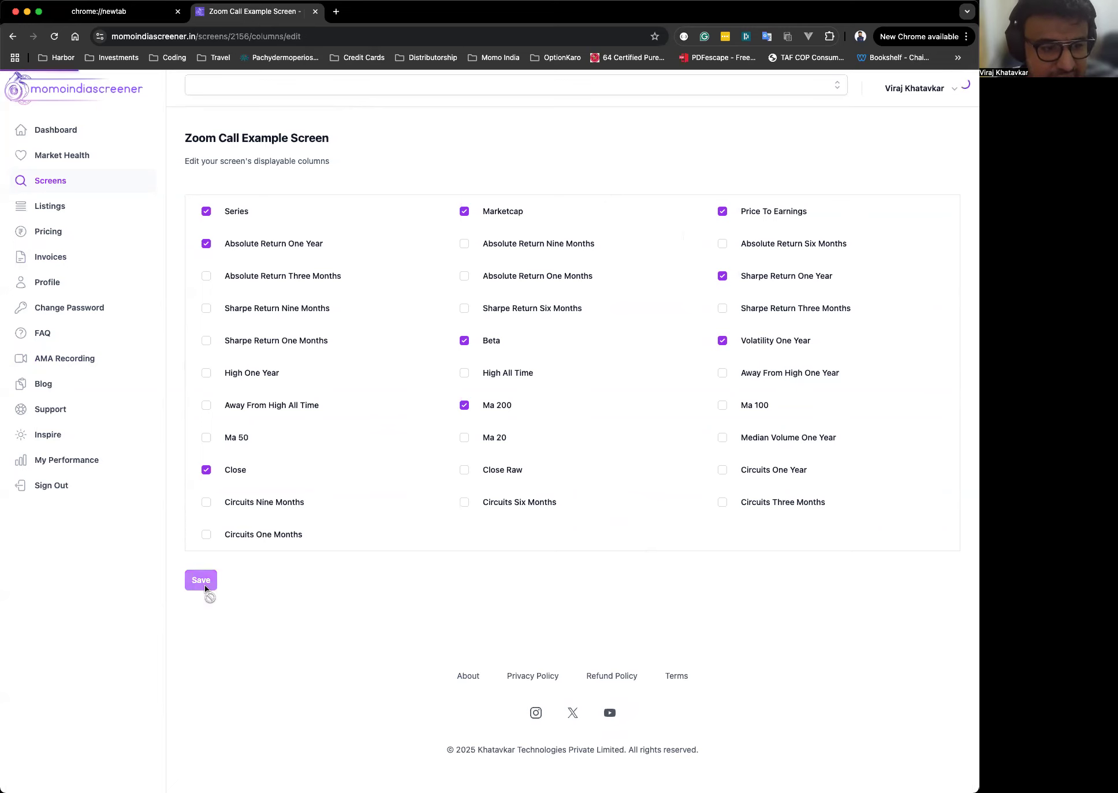
# Examine the new Price to Earnings column in the results table.
pyautogui.scroll(-5, 605, 565)
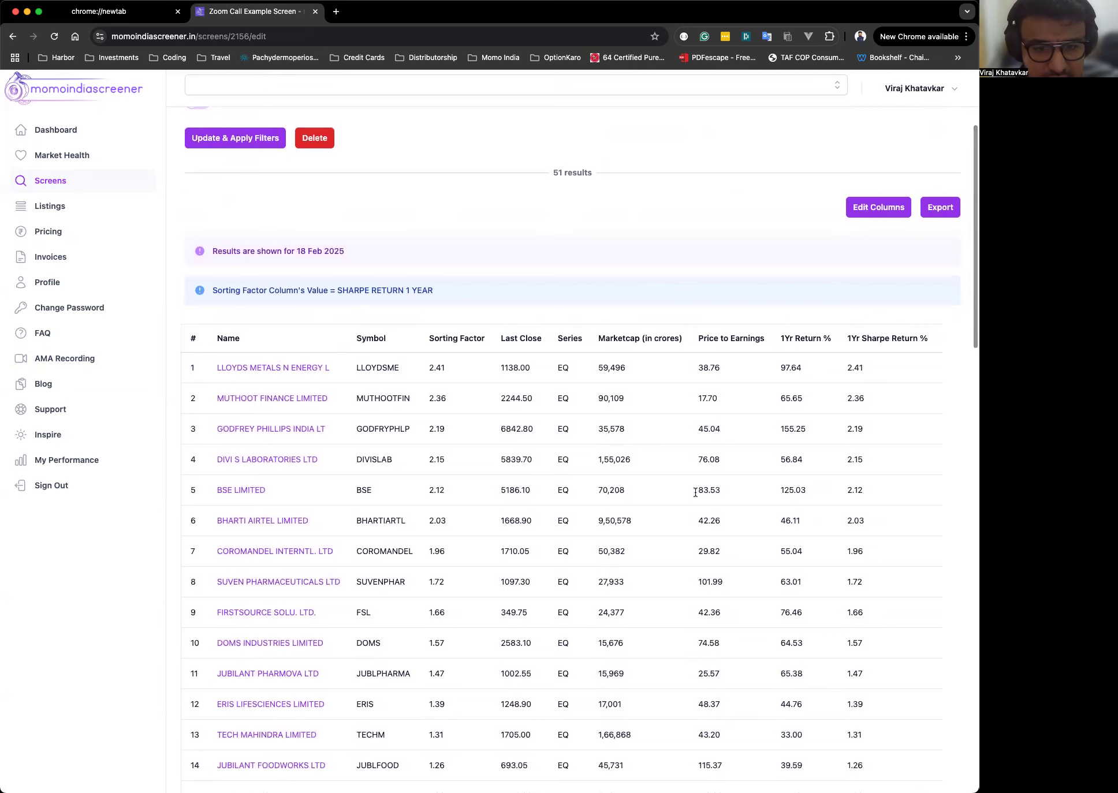
pyautogui.hscroll(1, 681, 354)
pyautogui.moveTo(690, 395); pyautogui.dragTo(692, 549)
pyautogui.click(689, 429)
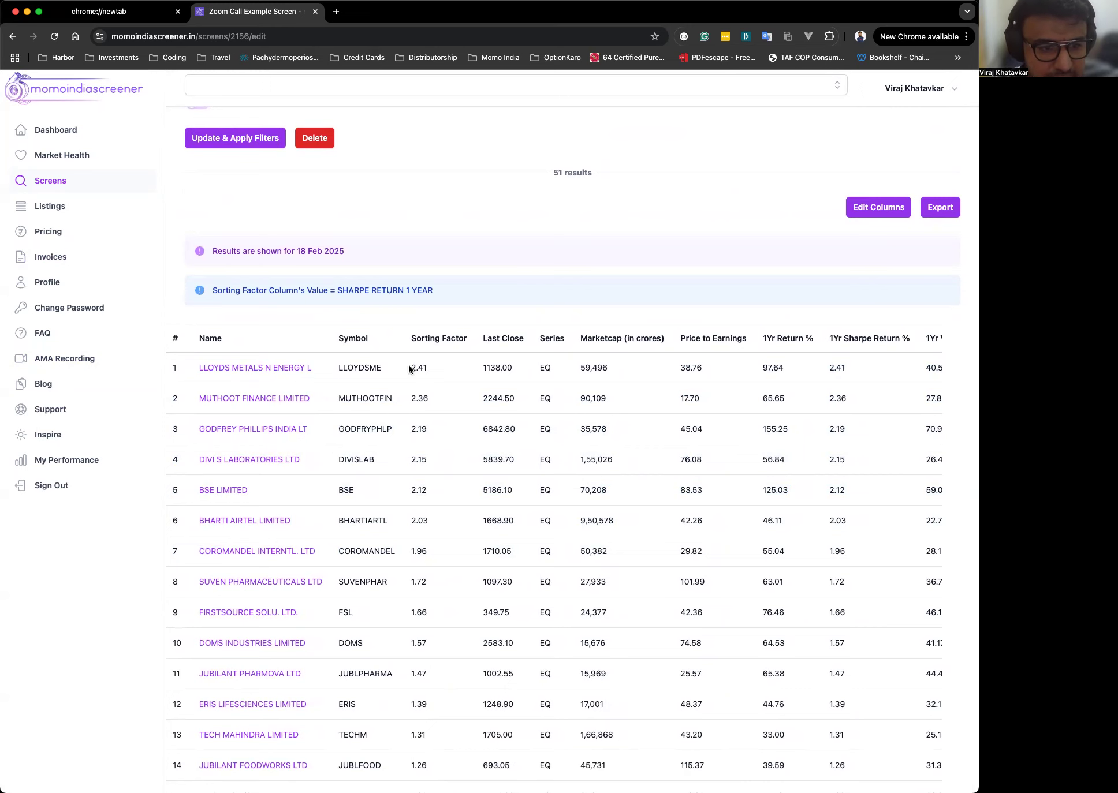
pyautogui.doubleClick(690, 367)
pyautogui.click(708, 454)
pyautogui.scroll(-10, 707, 451)
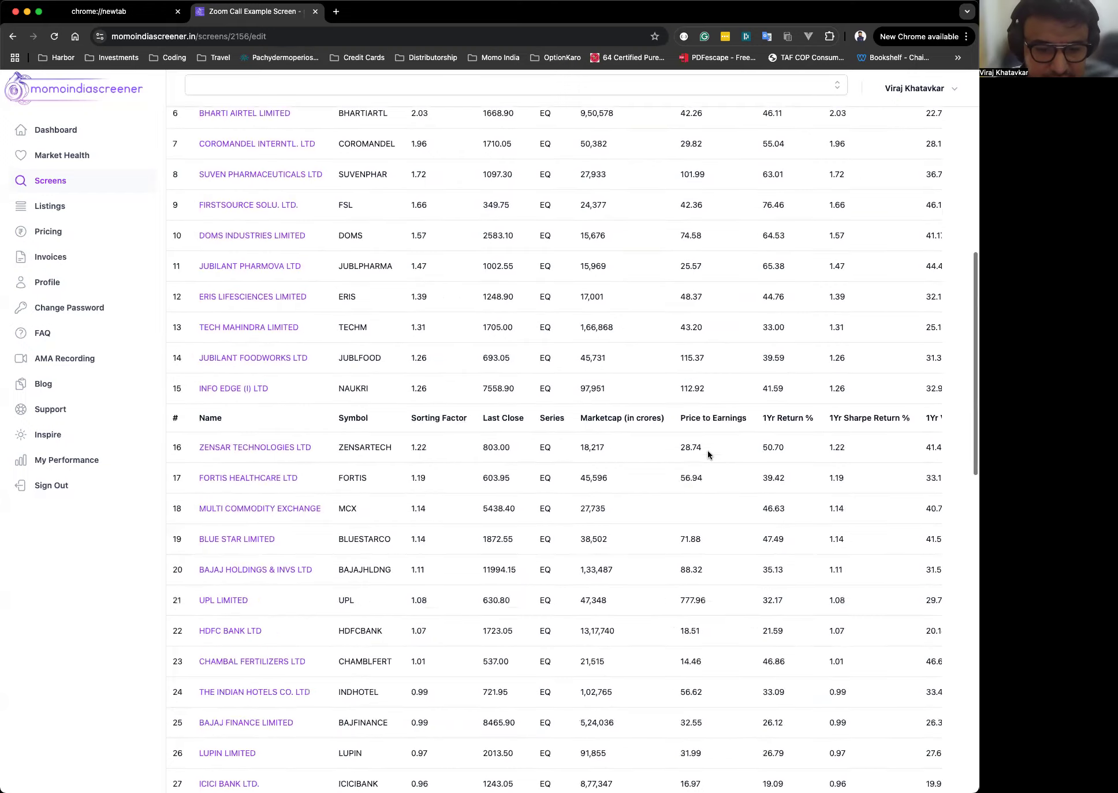
pyautogui.scroll(15, 707, 450)
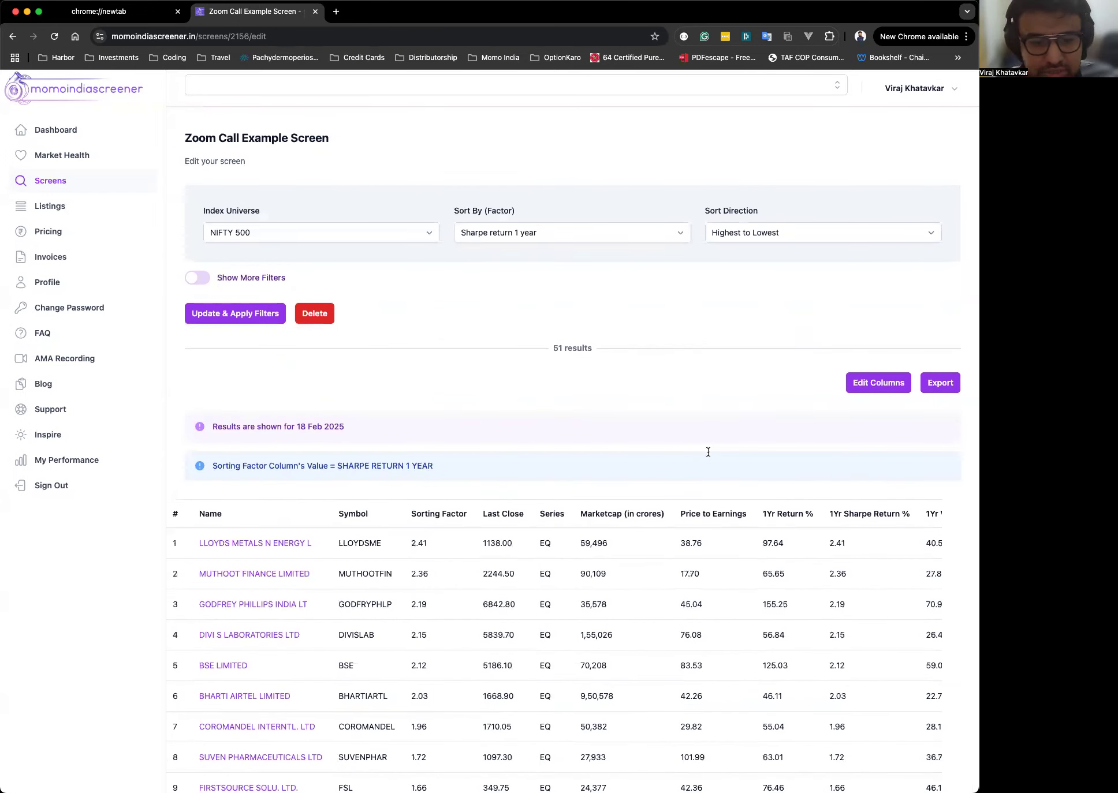
# Reopen the screen's displayable columns editor and save the current column selection unchanged.
pyautogui.scroll(-4, 708, 452)
pyautogui.hscroll(3, 711, 448)
pyautogui.hscroll(-3, 710, 448)
pyautogui.scroll(3, 711, 449)
pyautogui.scroll(3, 710, 450)
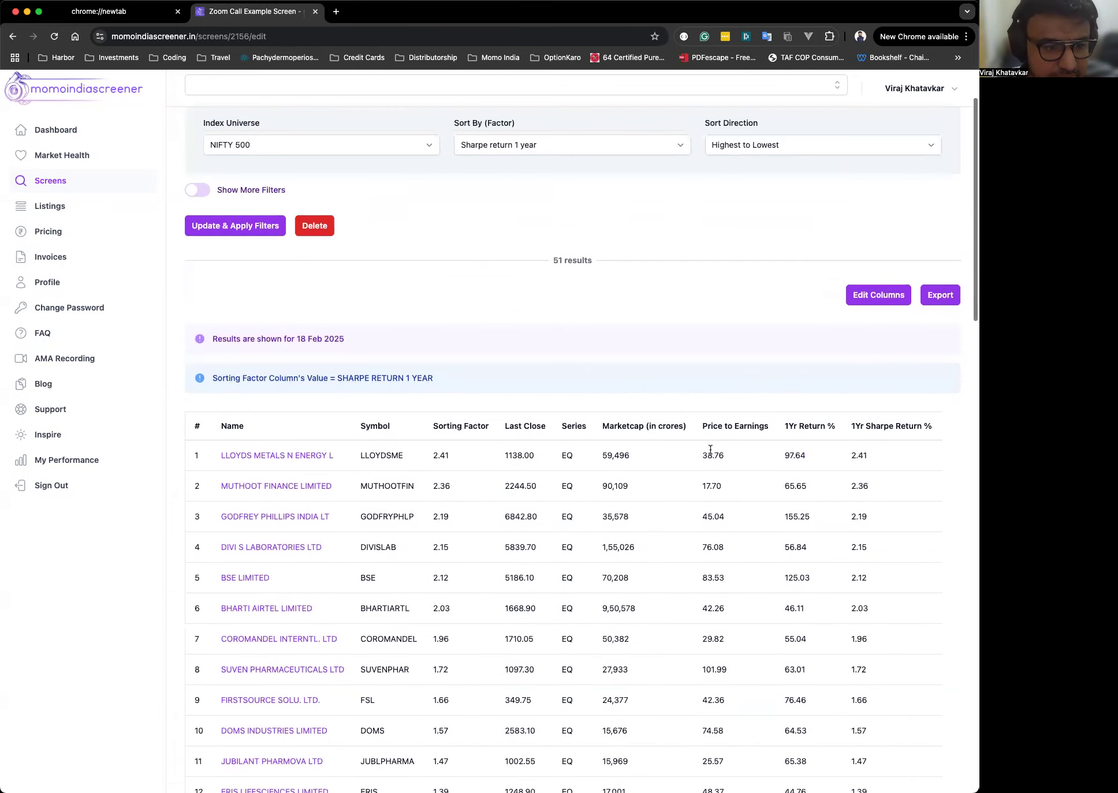
pyautogui.click(878, 325)
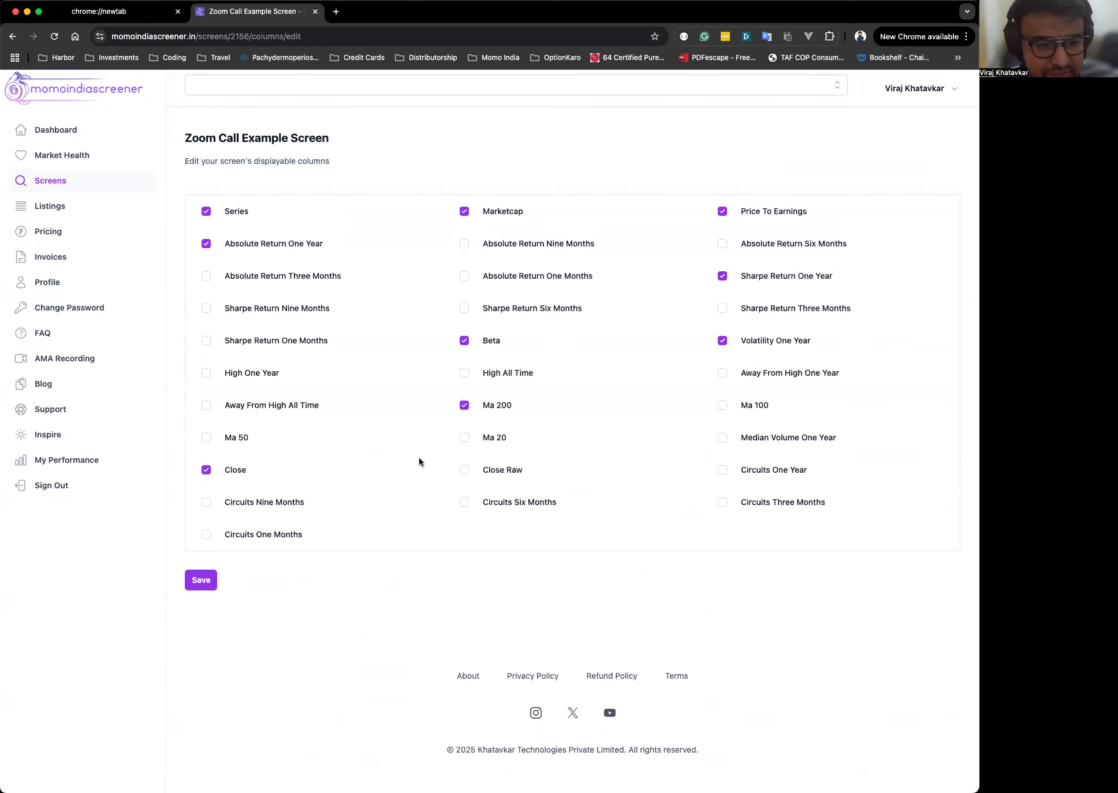
pyautogui.click(201, 581)
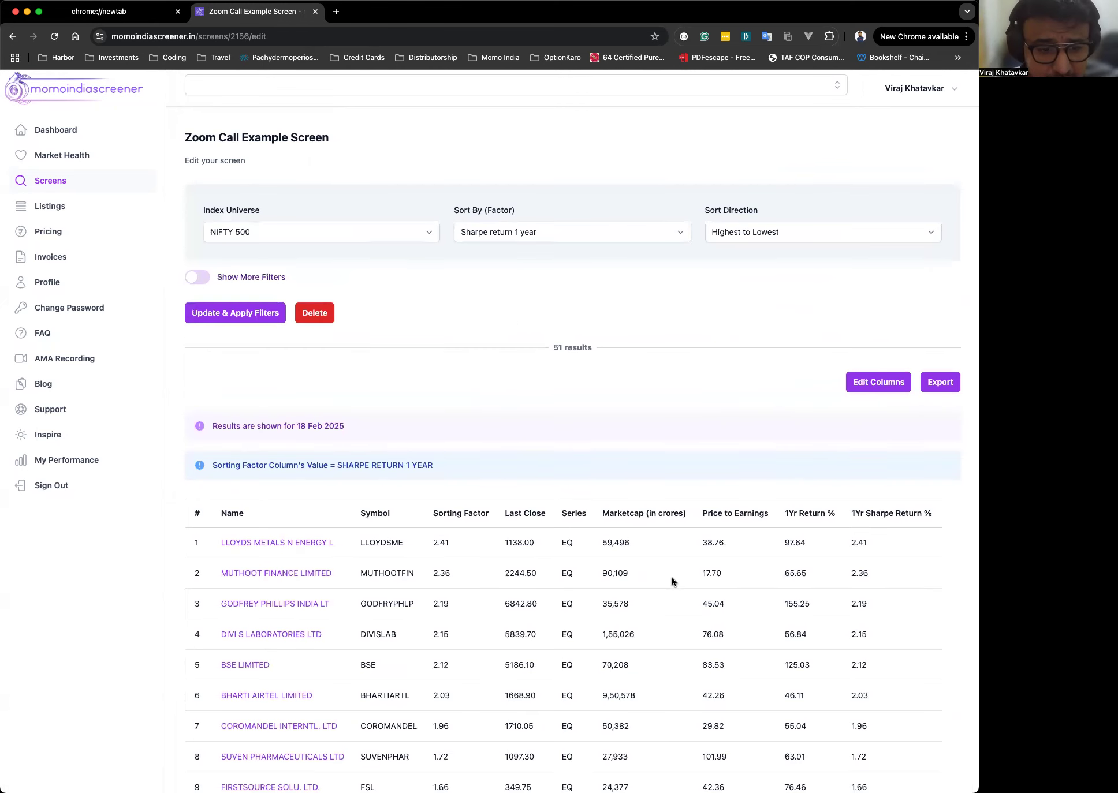
# Export the screen's results as a CSV file.
pyautogui.scroll(-2, 671, 577)
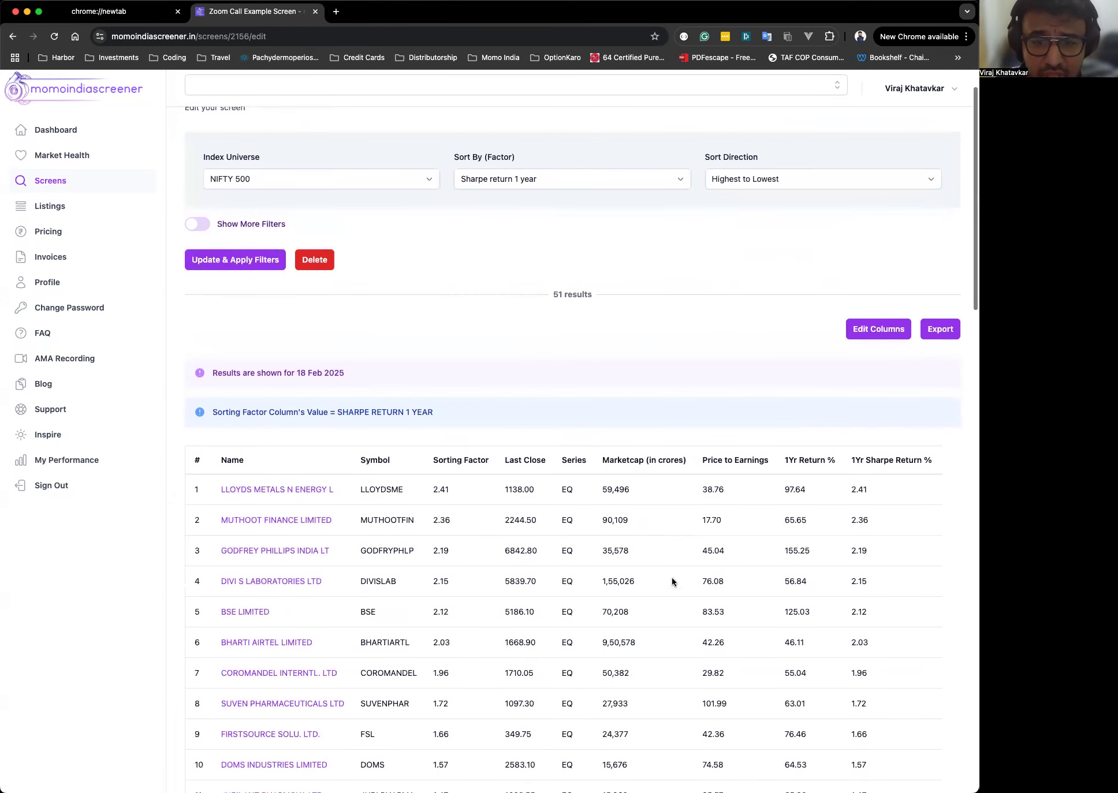
pyautogui.click(943, 331)
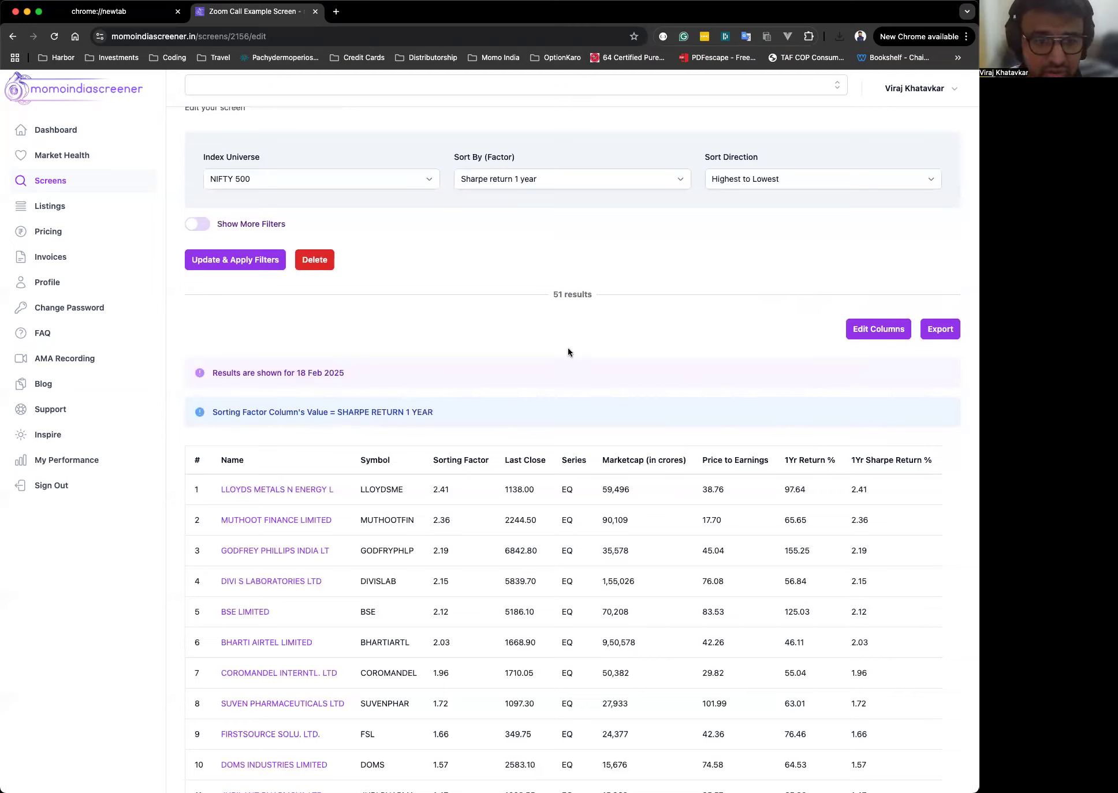
pyautogui.scroll(2, 568, 352)
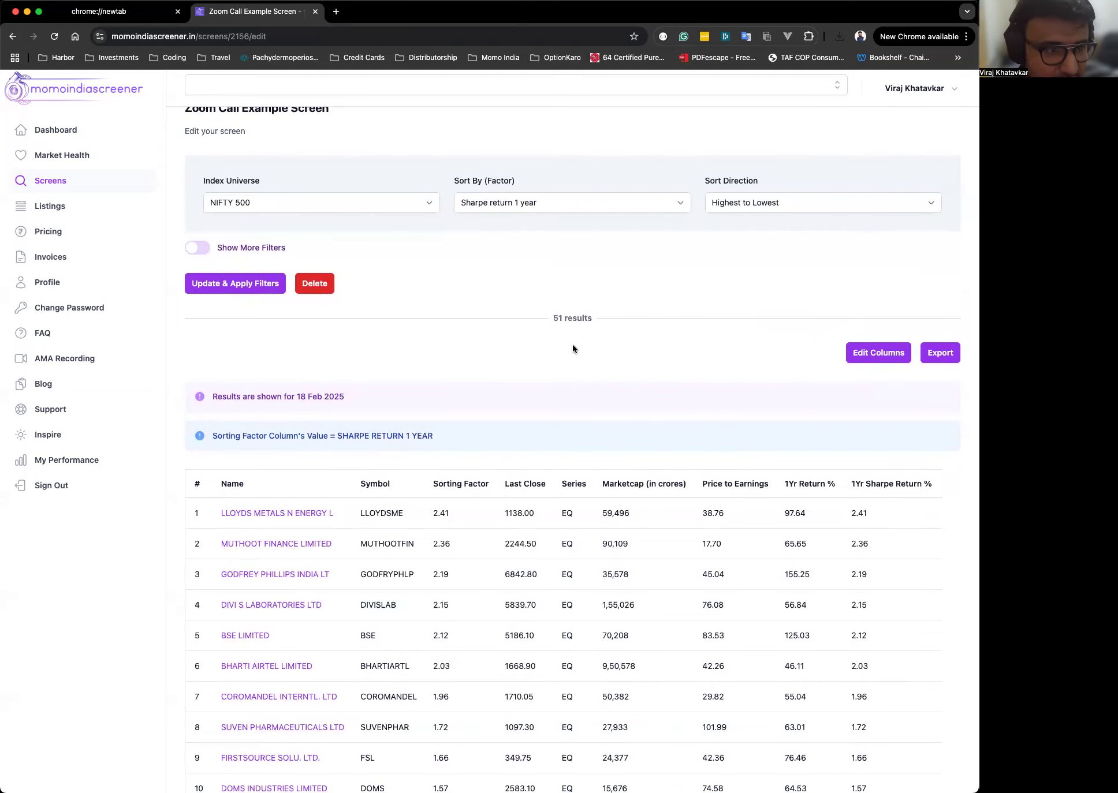
pyautogui.scroll(-4, 571, 347)
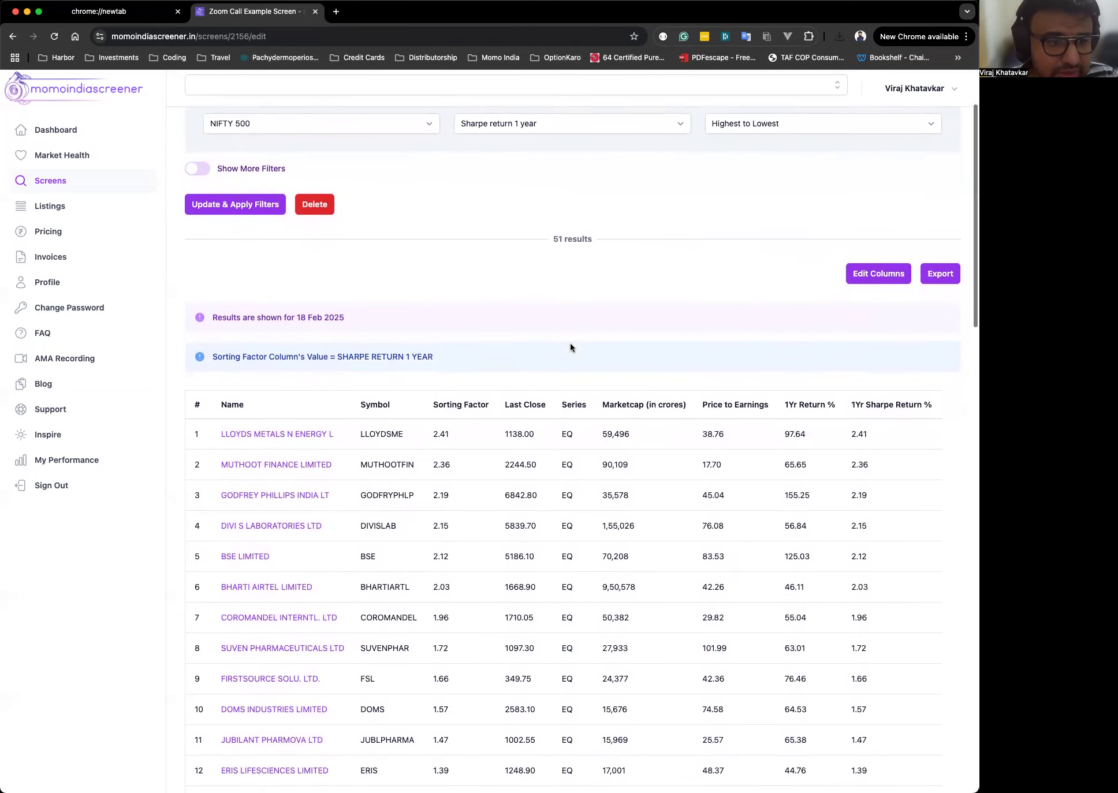
pyautogui.scroll(5, 571, 347)
pyautogui.scroll(-1, 555, 347)
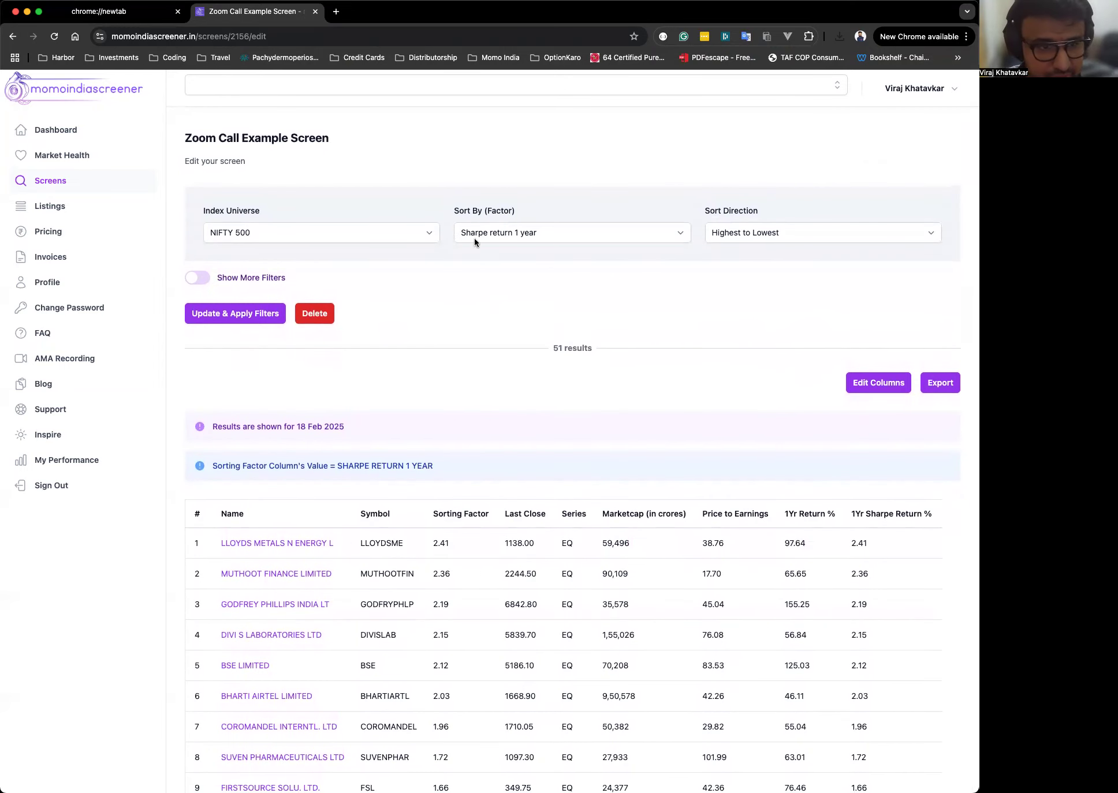
# Set the filters to apply on the top two decile stocks of the selected index, then update and apply the screen.
pyautogui.click(195, 278)
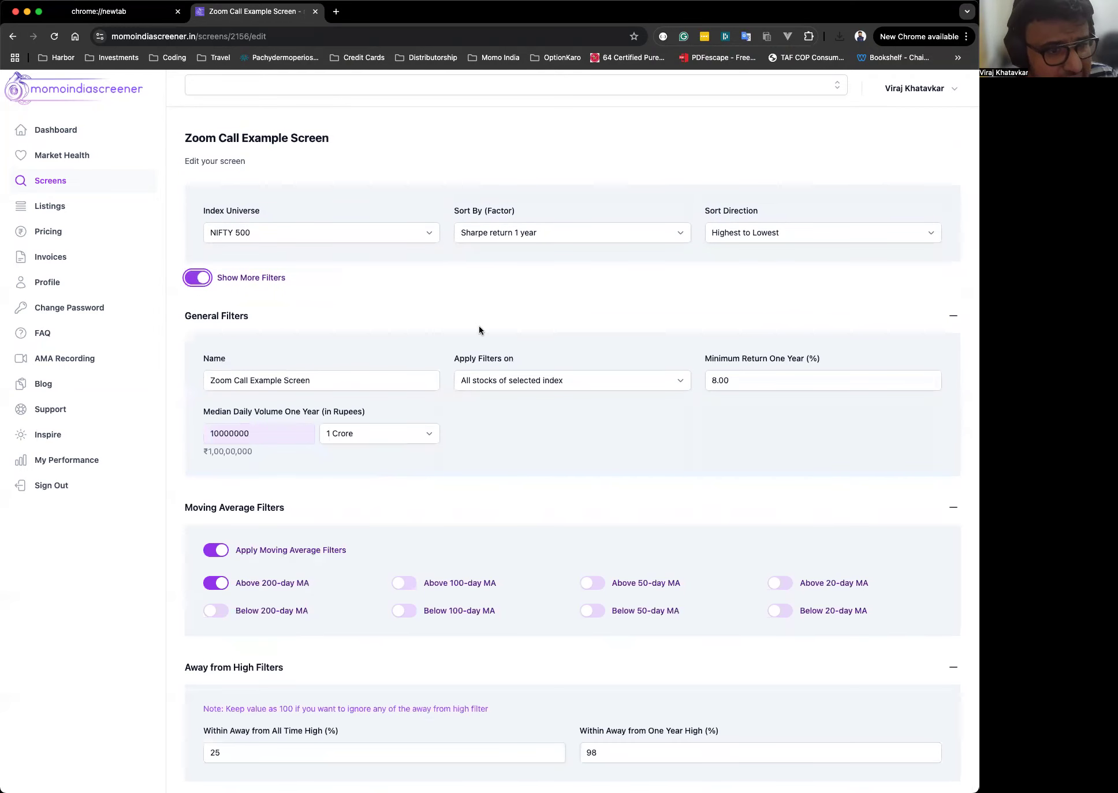
pyautogui.scroll(-1, 480, 329)
pyautogui.scroll(-2, 480, 330)
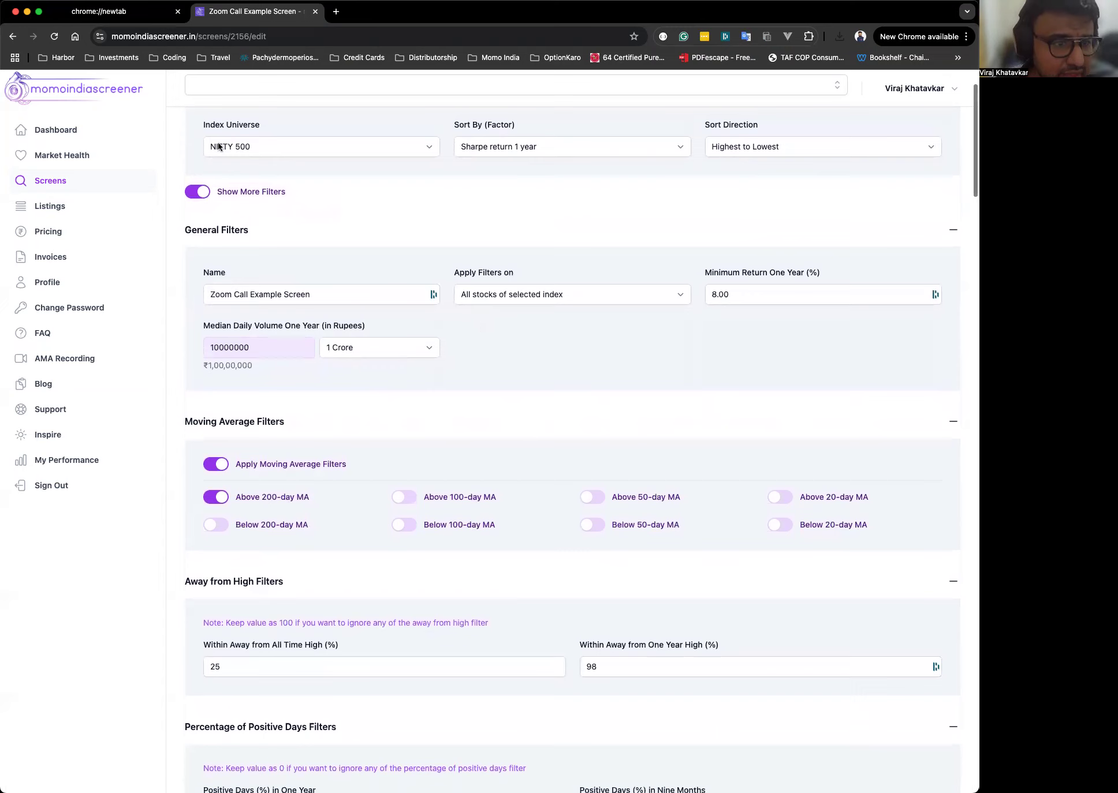
pyautogui.click(559, 298)
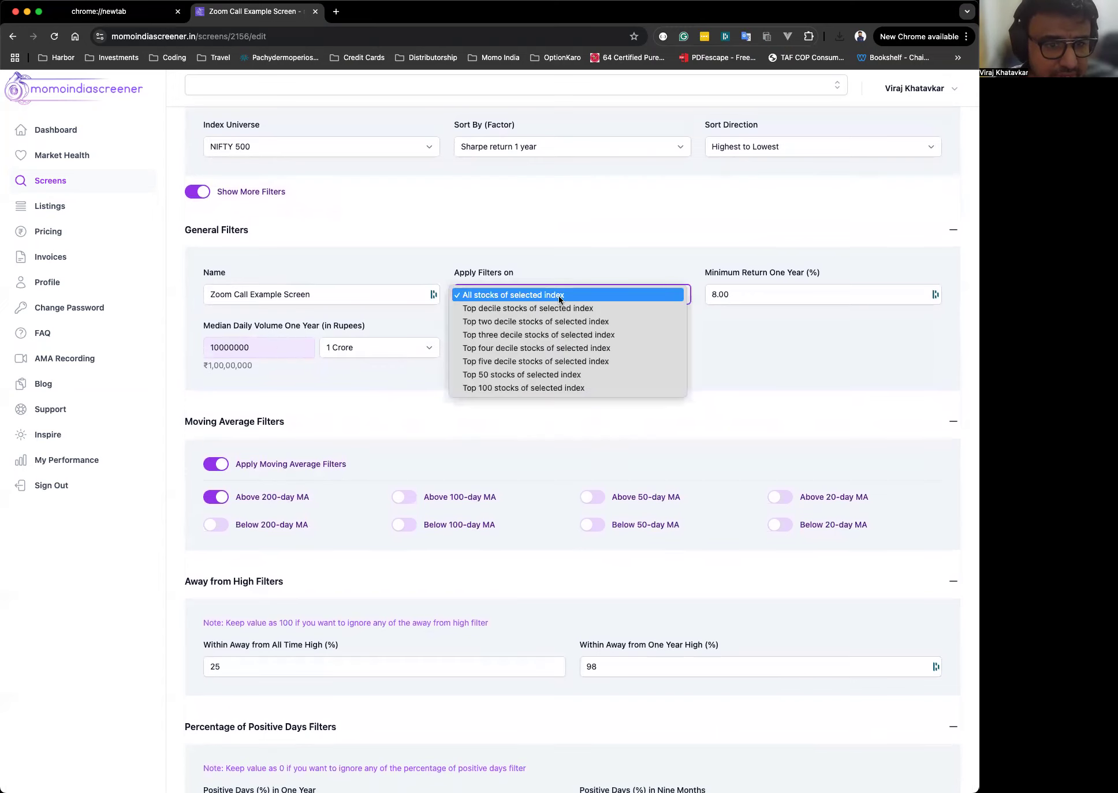
pyautogui.click(544, 322)
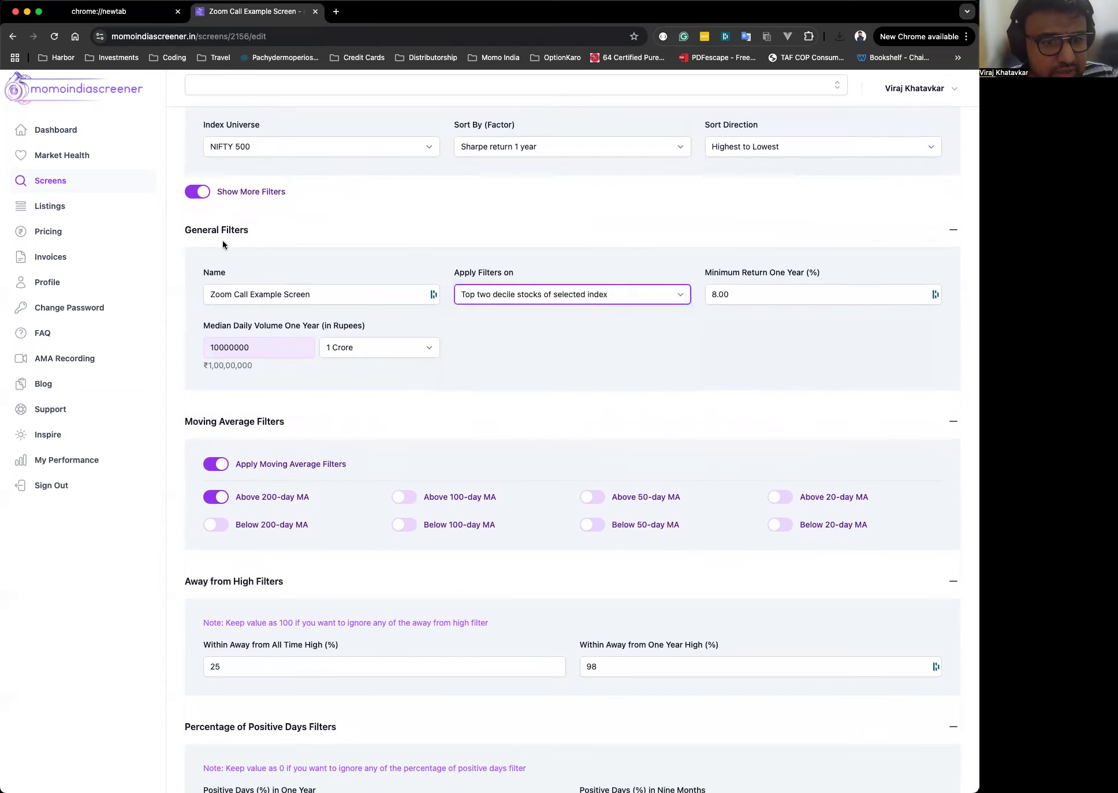
pyautogui.click(202, 194)
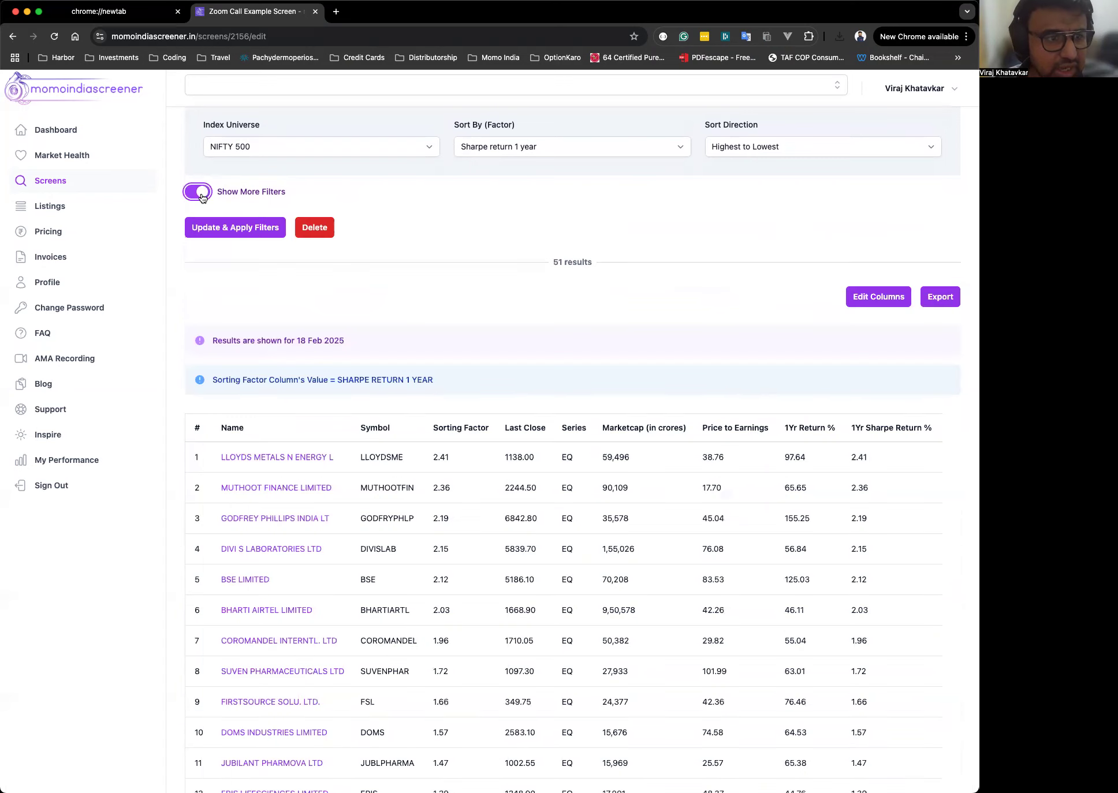
pyautogui.click(229, 233)
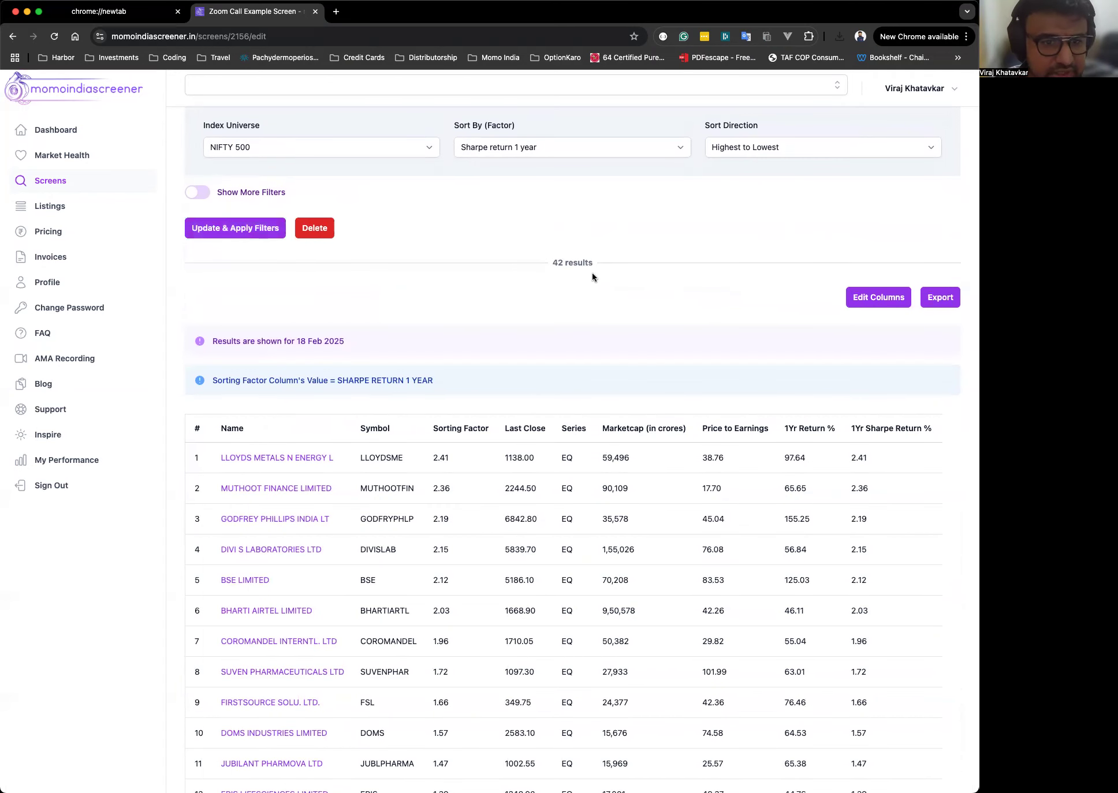
# Reopen the extra filters and review every filter section of the screen down to the custom filters.
pyautogui.doubleClick(556, 259)
pyautogui.scroll(1, 557, 261)
pyautogui.click(632, 344)
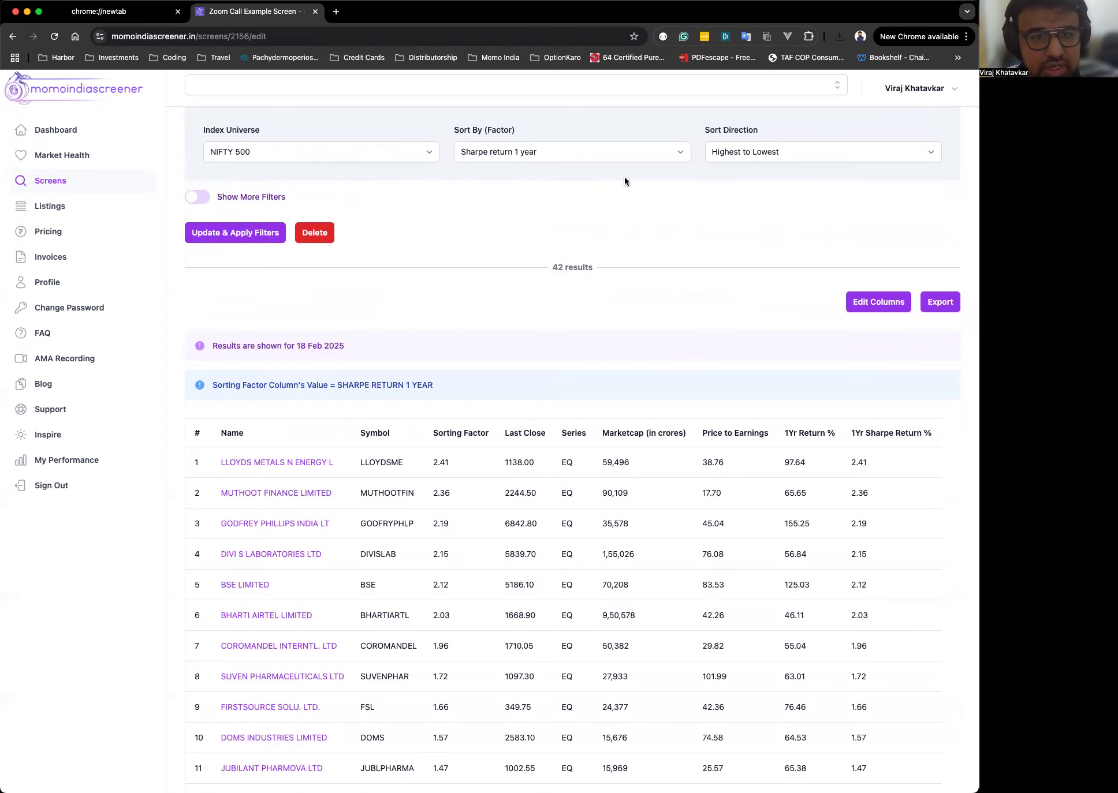
pyautogui.click(201, 197)
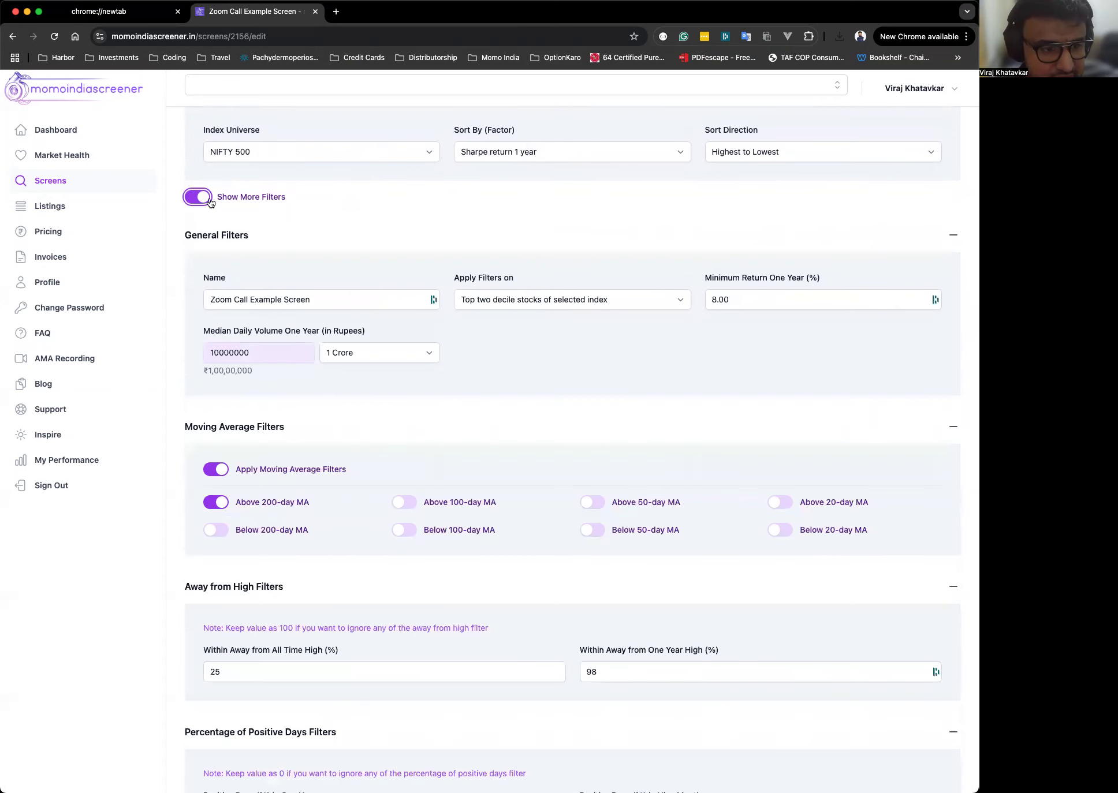
pyautogui.scroll(-12, 660, 456)
pyautogui.scroll(5, 660, 456)
pyautogui.scroll(8, 660, 456)
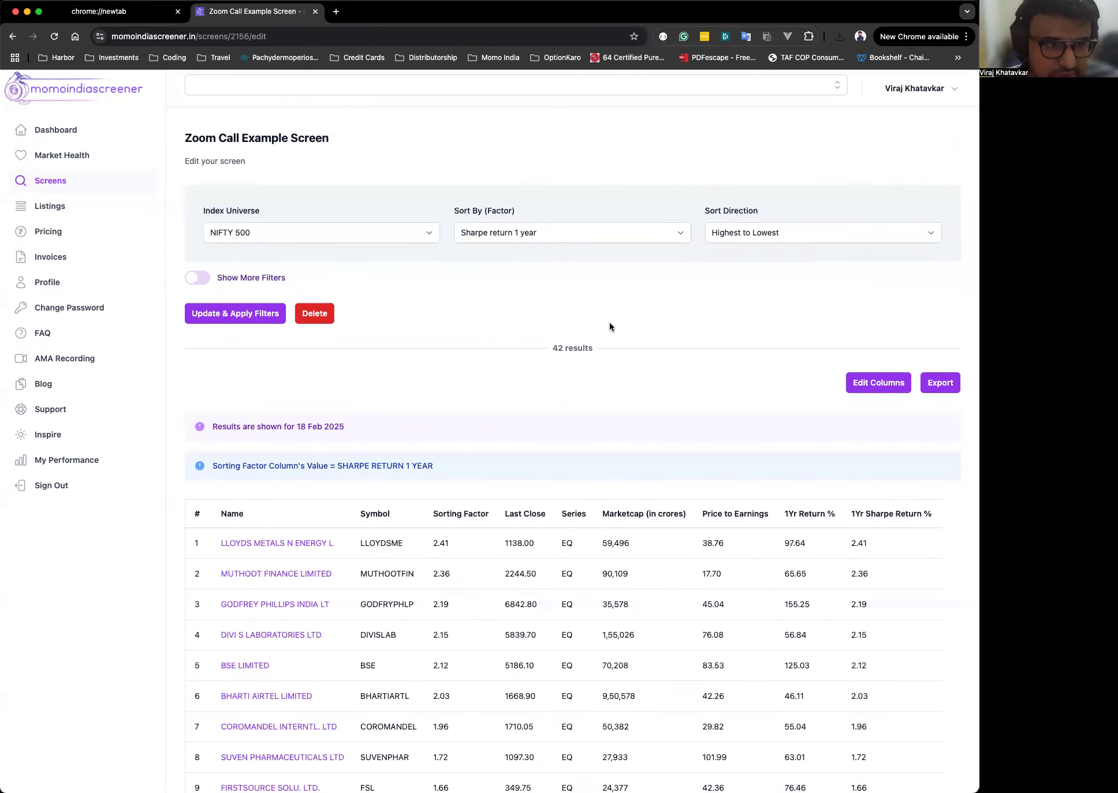
pyautogui.click(257, 279)
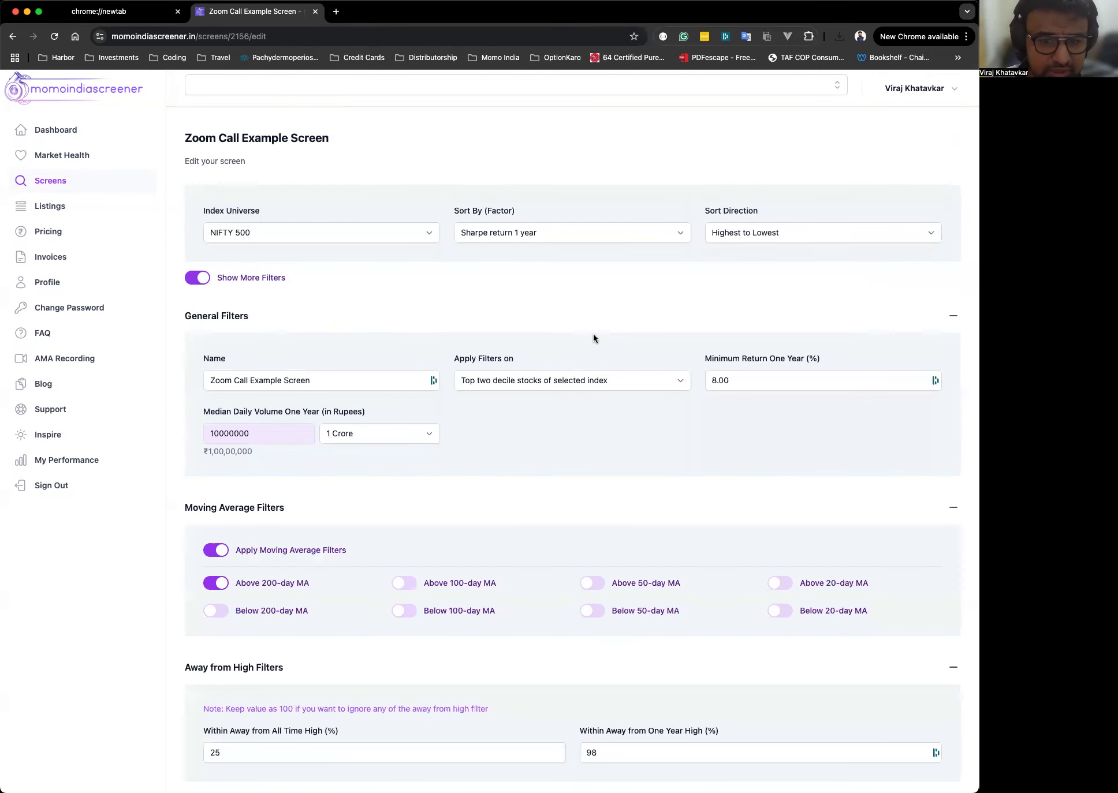
pyautogui.scroll(-10, 594, 337)
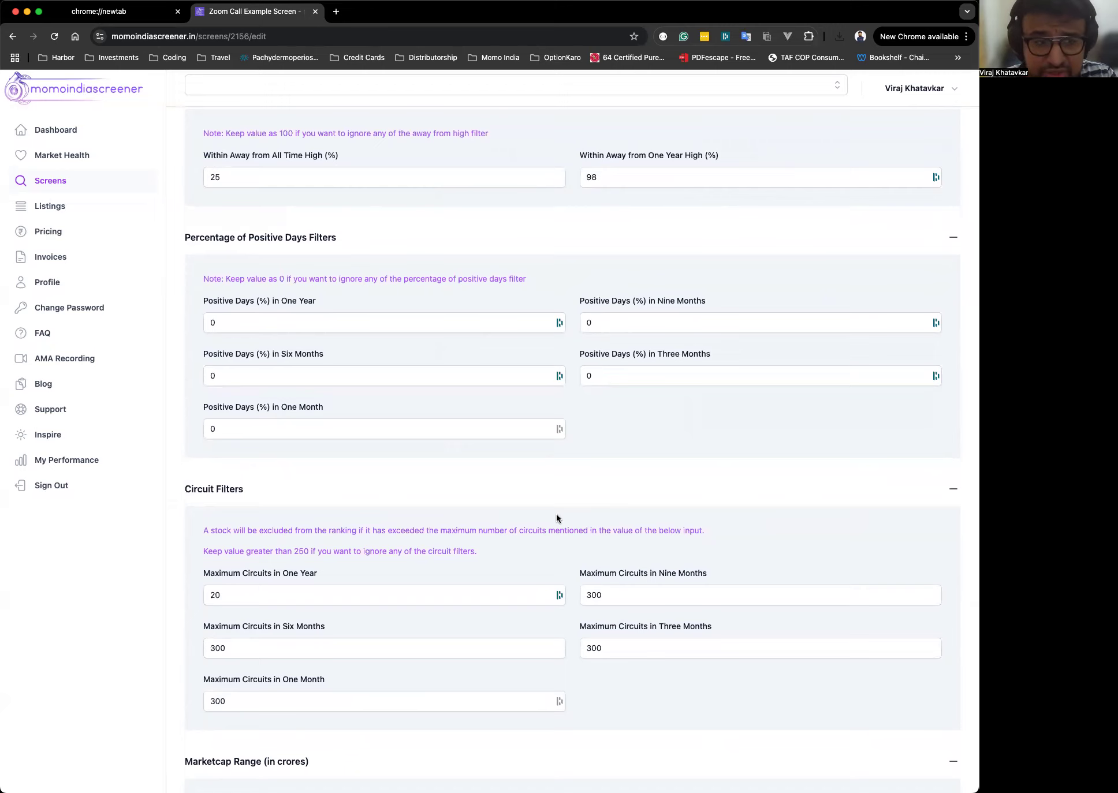
pyautogui.scroll(-12, 557, 518)
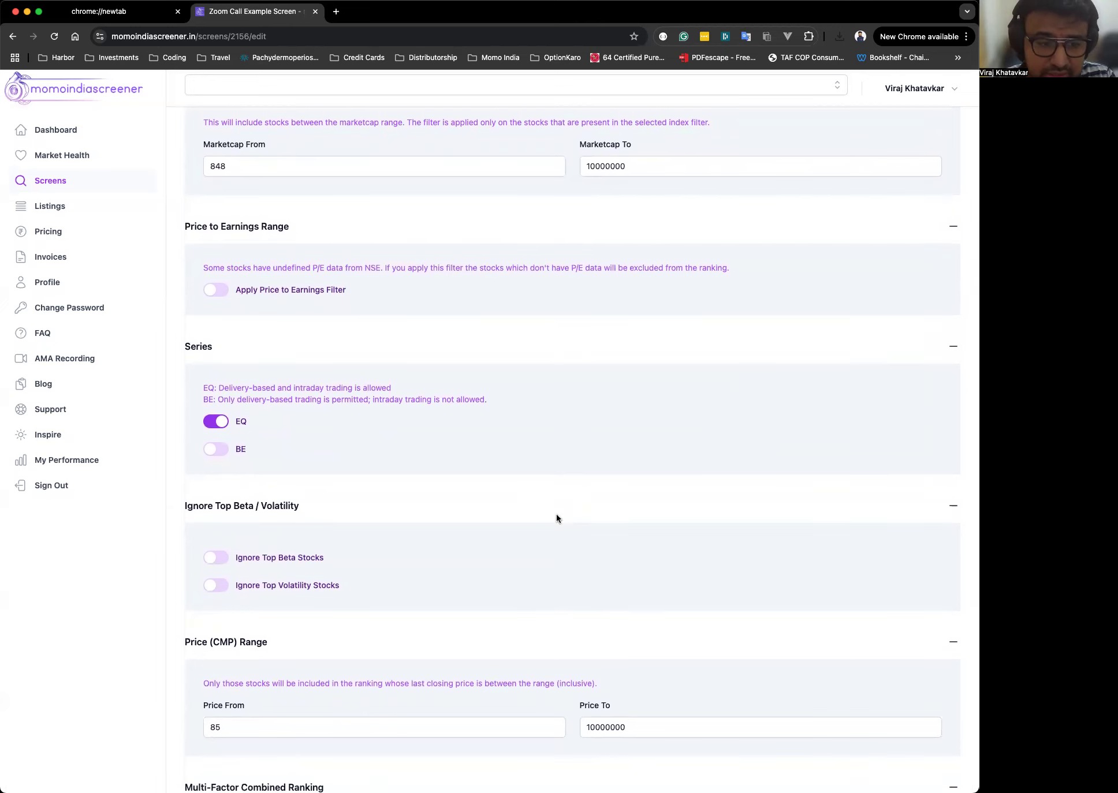
pyautogui.scroll(-7, 557, 518)
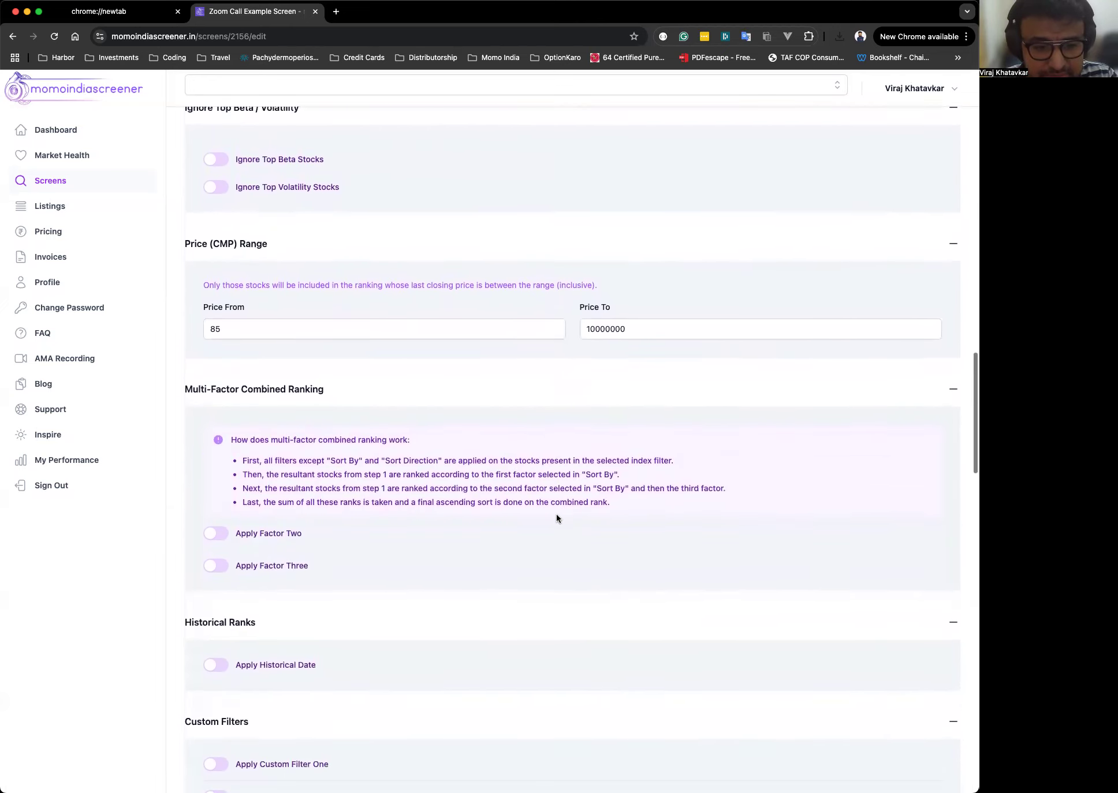
pyautogui.scroll(-20, 556, 514)
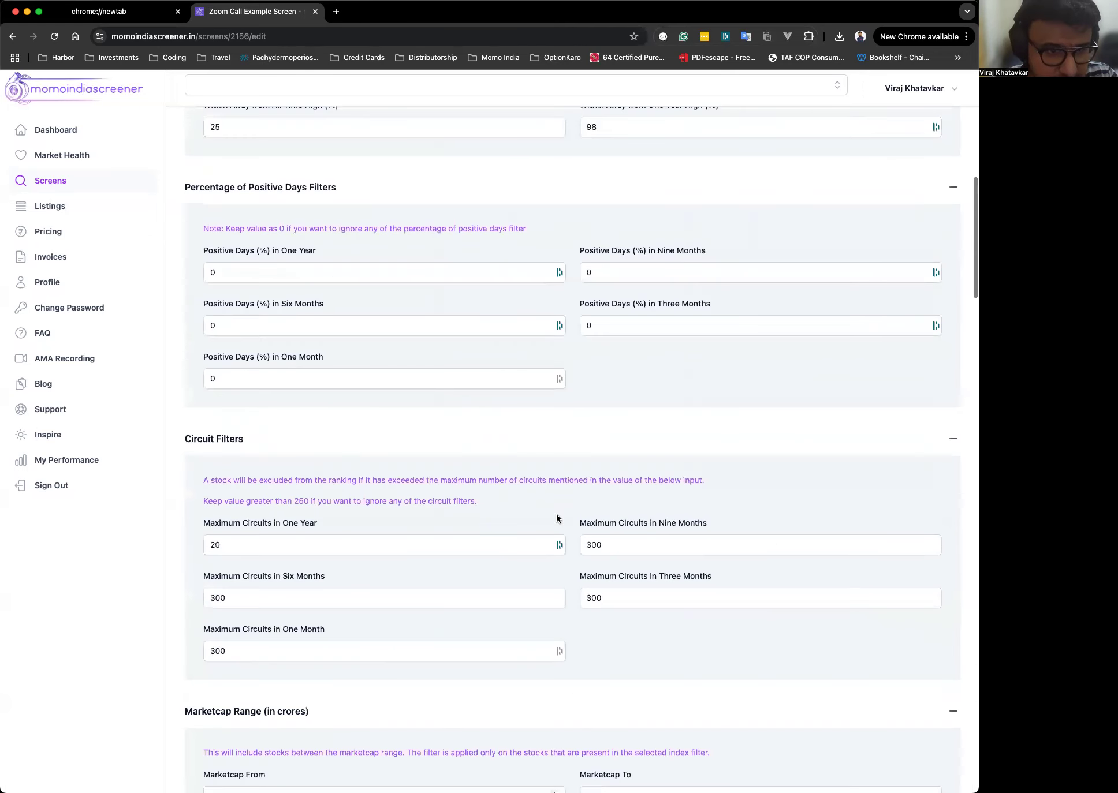
pyautogui.scroll(11, 556, 518)
pyautogui.click(199, 279)
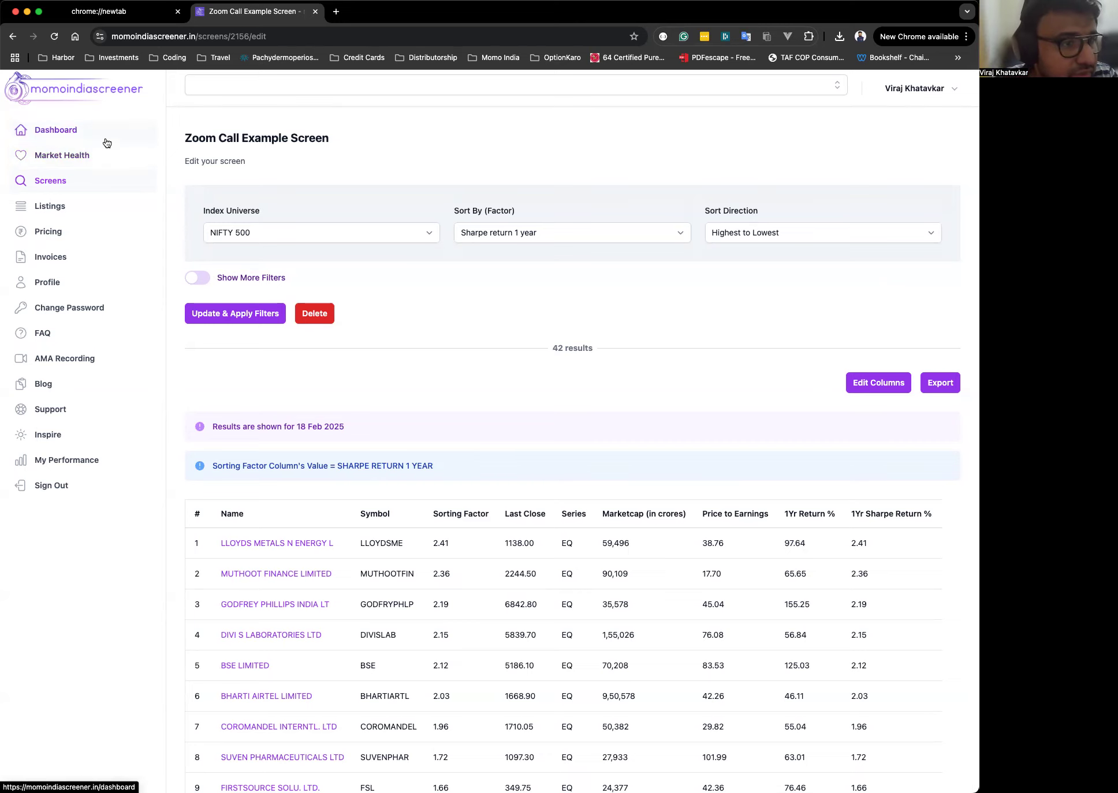
# Open Market Health and browse the moving-average and return breadth charts.
pyautogui.click(89, 161)
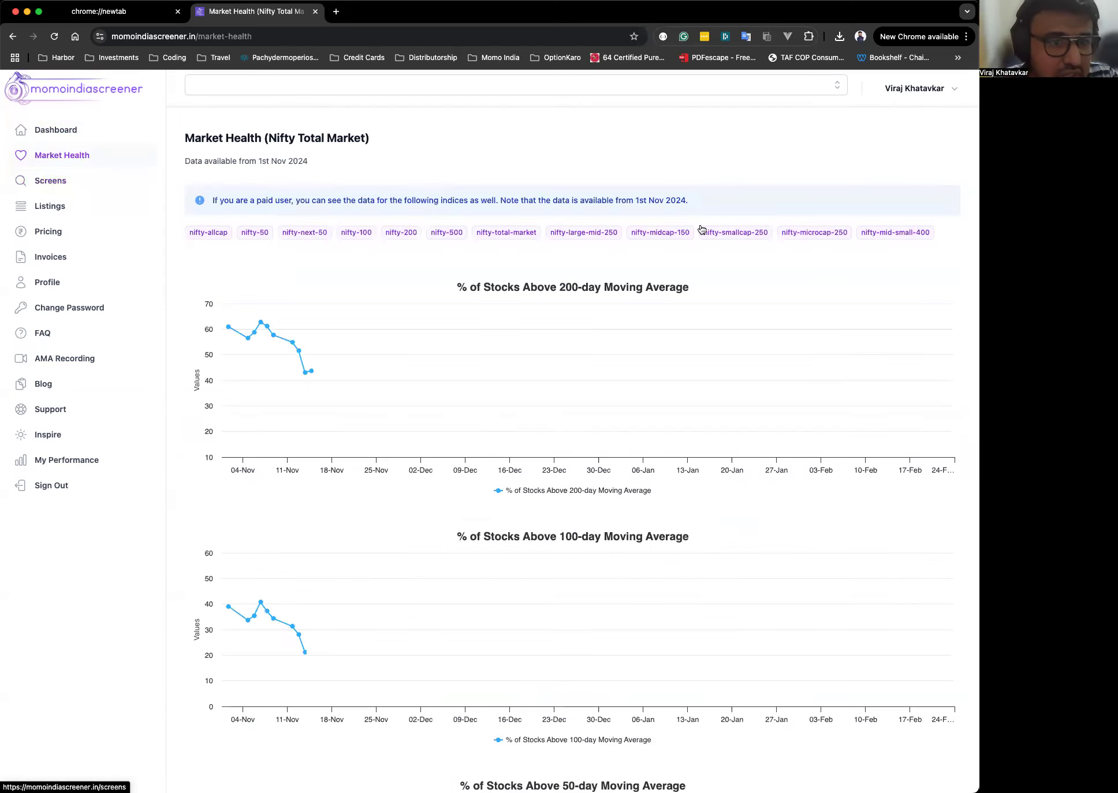
pyautogui.scroll(-3, 588, 199)
pyautogui.scroll(-1, 588, 199)
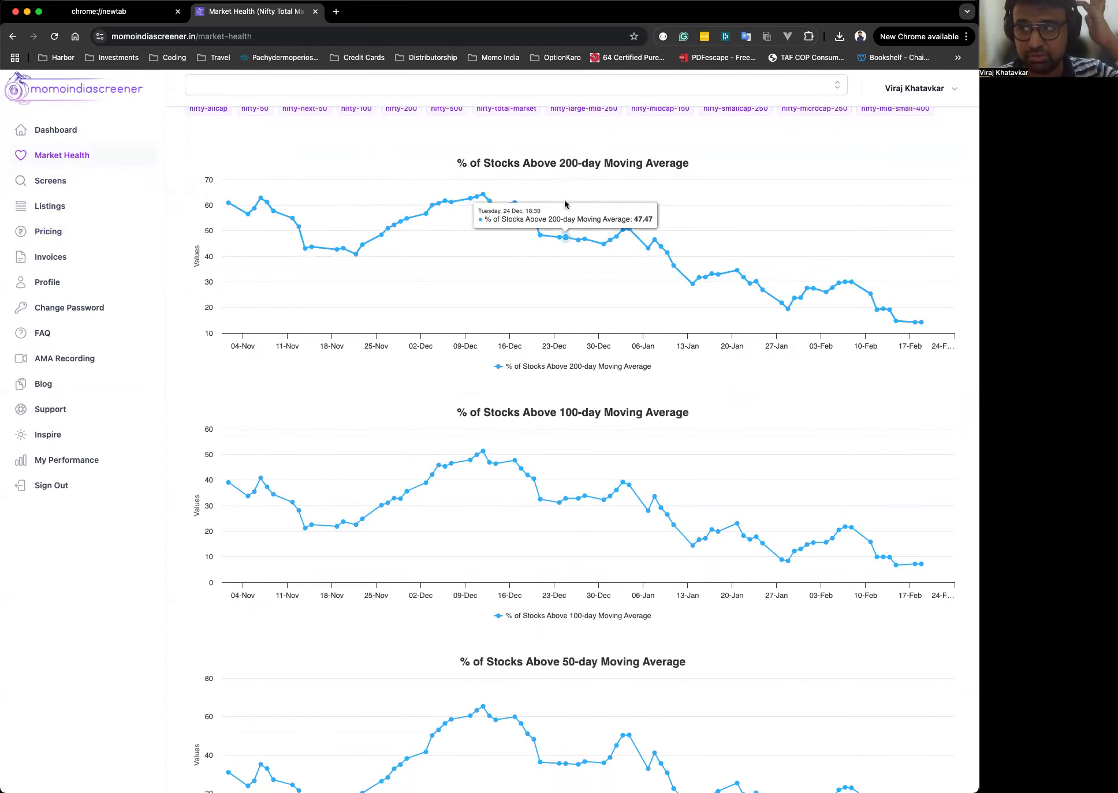
pyautogui.scroll(-5, 589, 507)
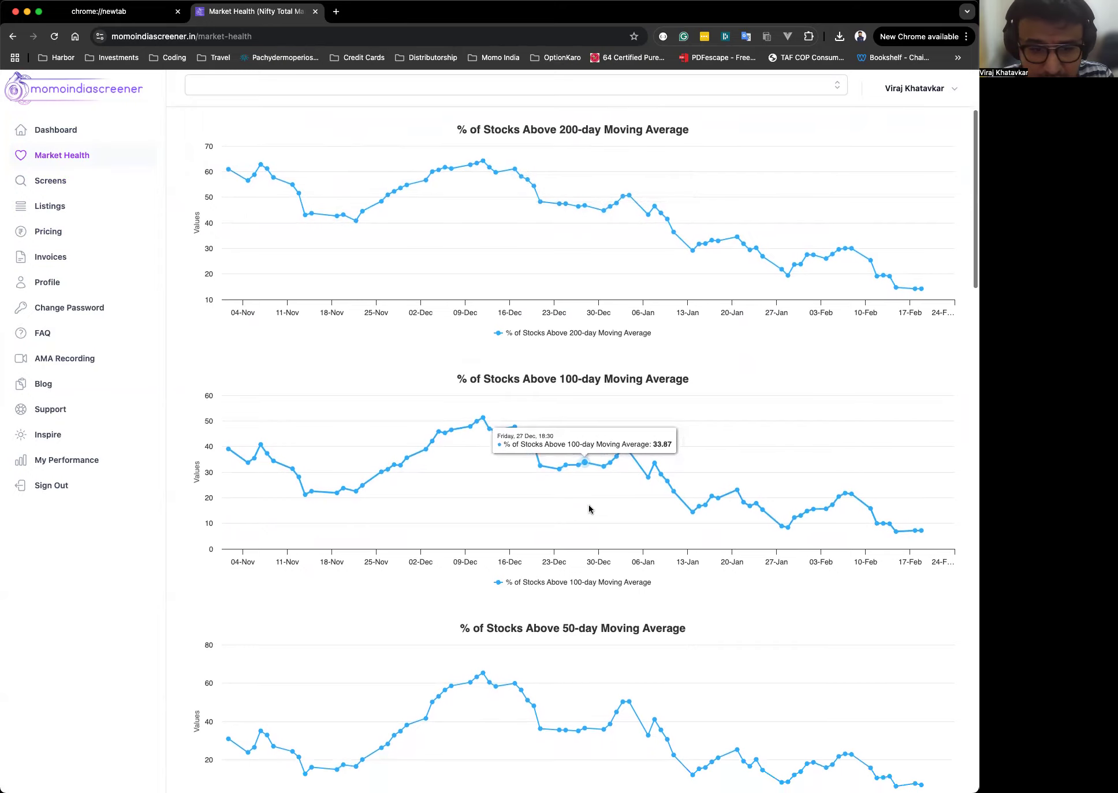
pyautogui.scroll(-20, 589, 507)
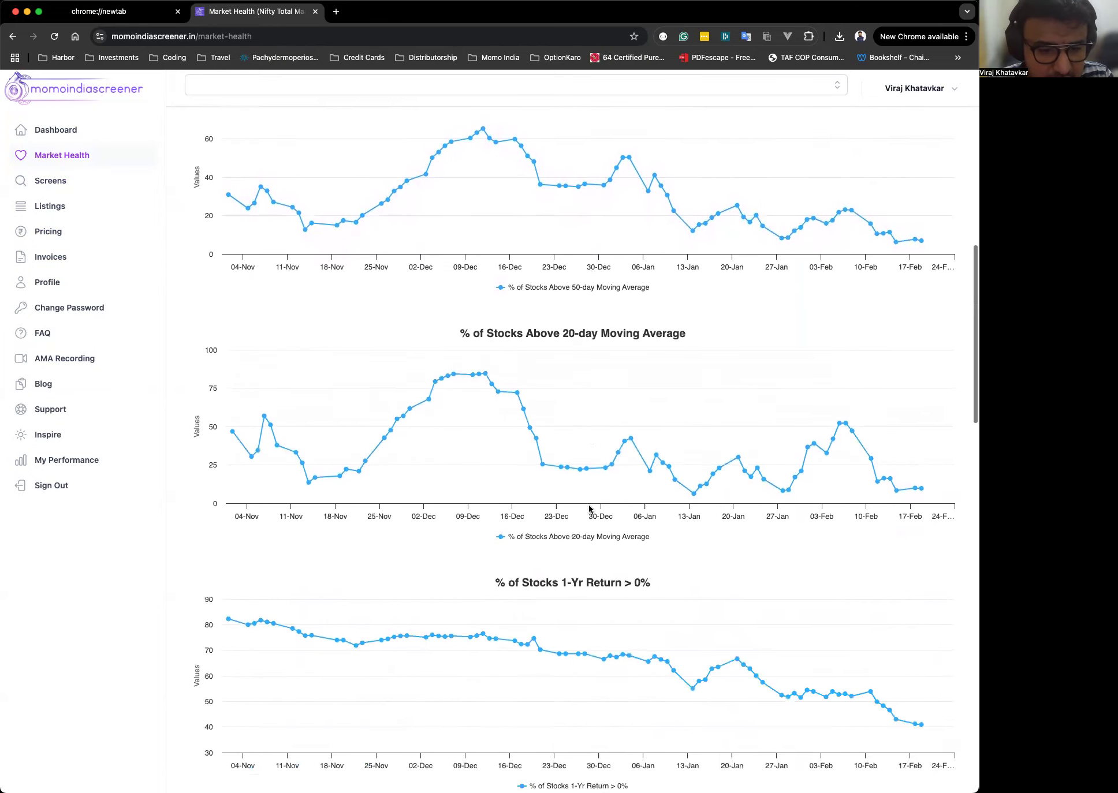
pyautogui.scroll(-5, 590, 508)
pyautogui.scroll(20, 588, 505)
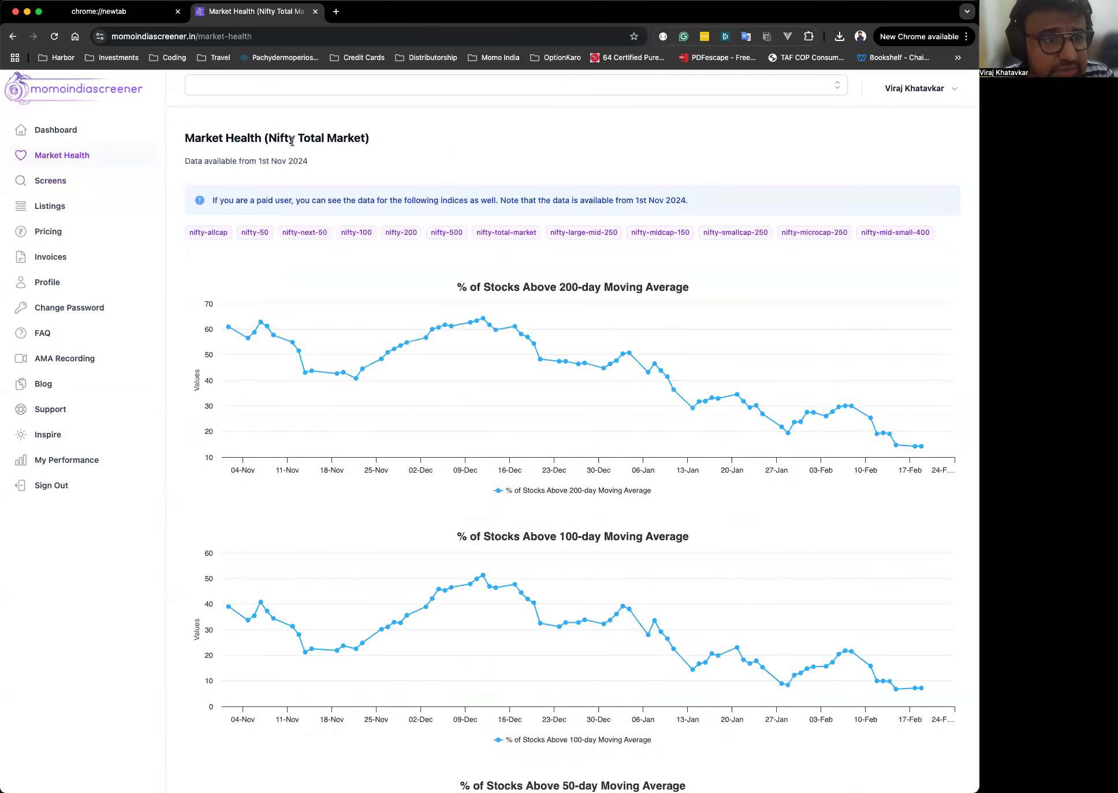
# Switch the Market Health charts to the Nifty Smallcap 250 and then the Nifty 50 index.
pyautogui.moveTo(267, 137); pyautogui.dragTo(366, 138)
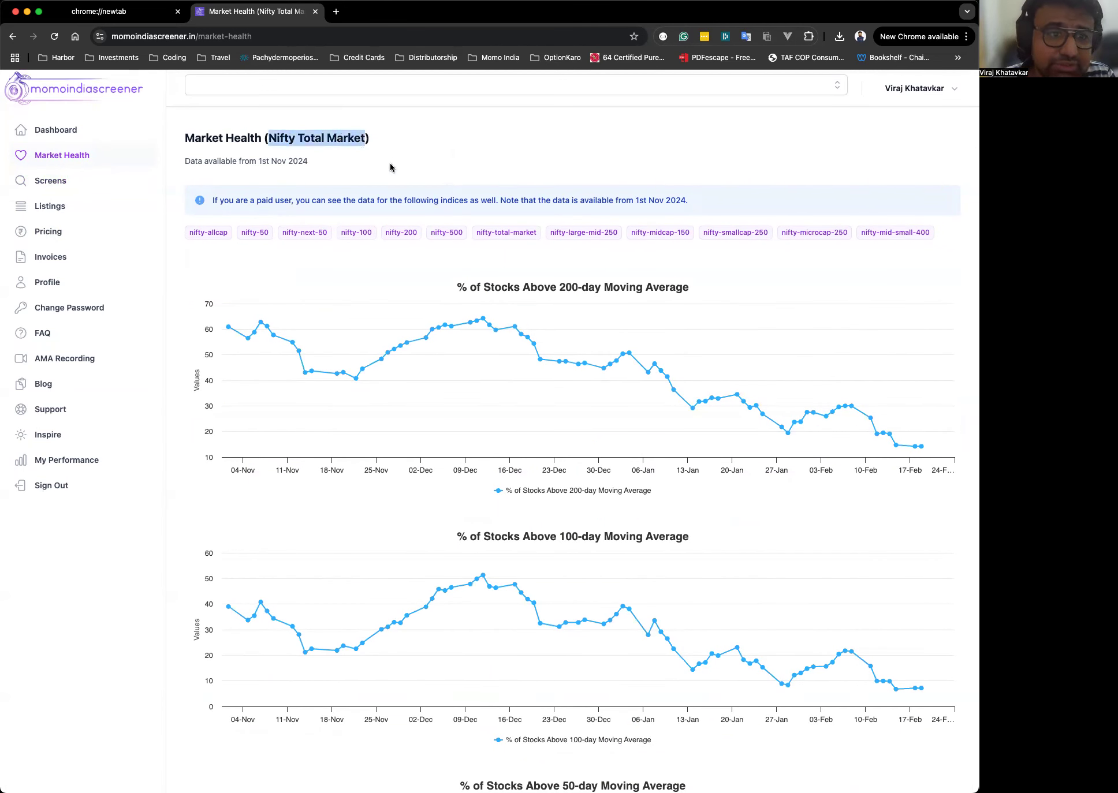
pyautogui.click(524, 142)
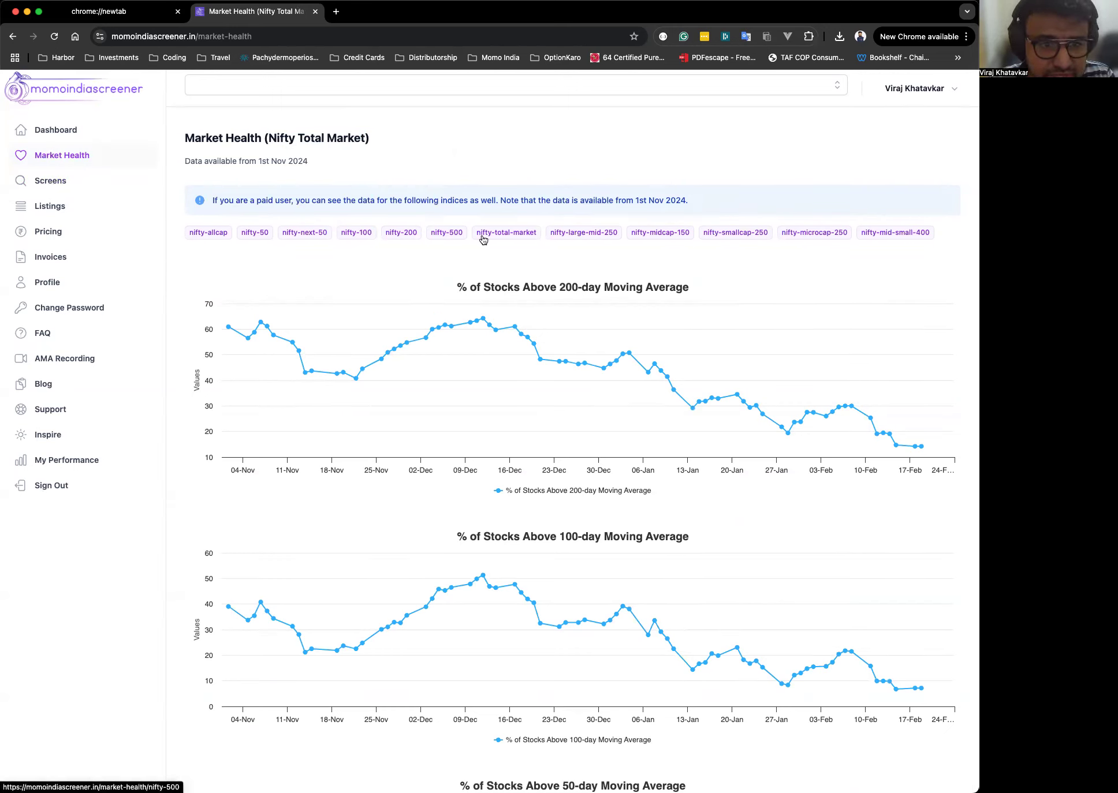
pyautogui.click(729, 236)
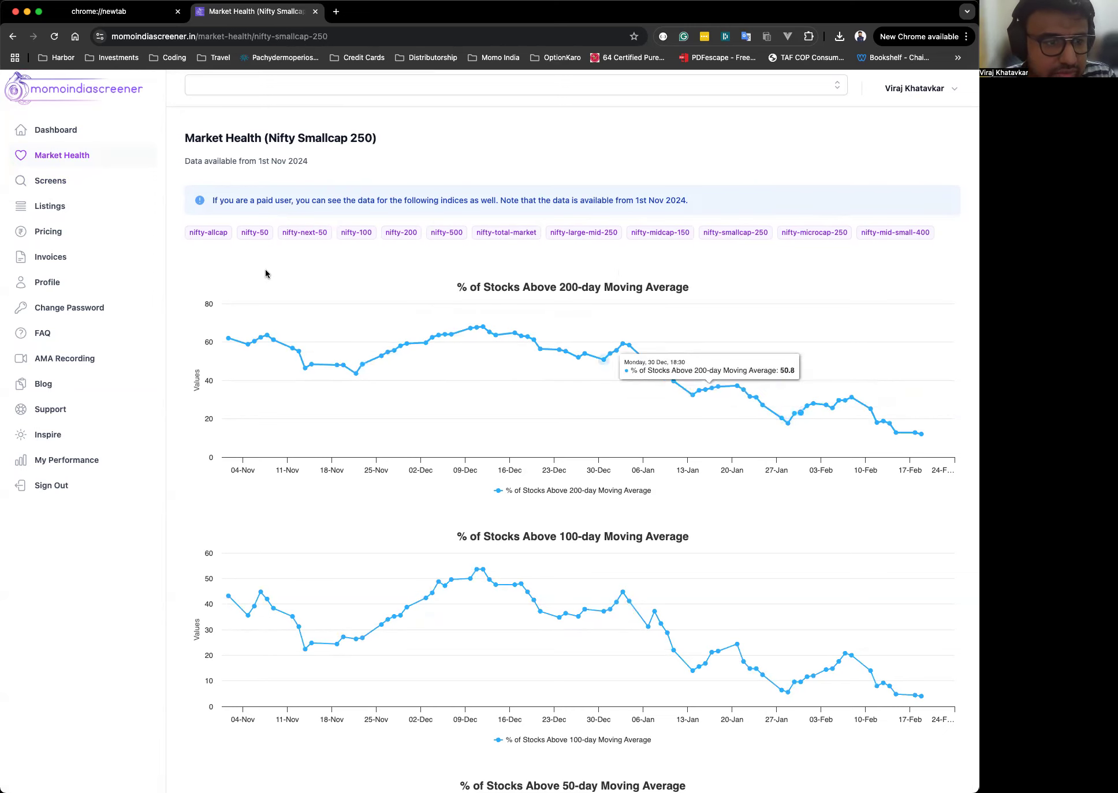
pyautogui.click(261, 238)
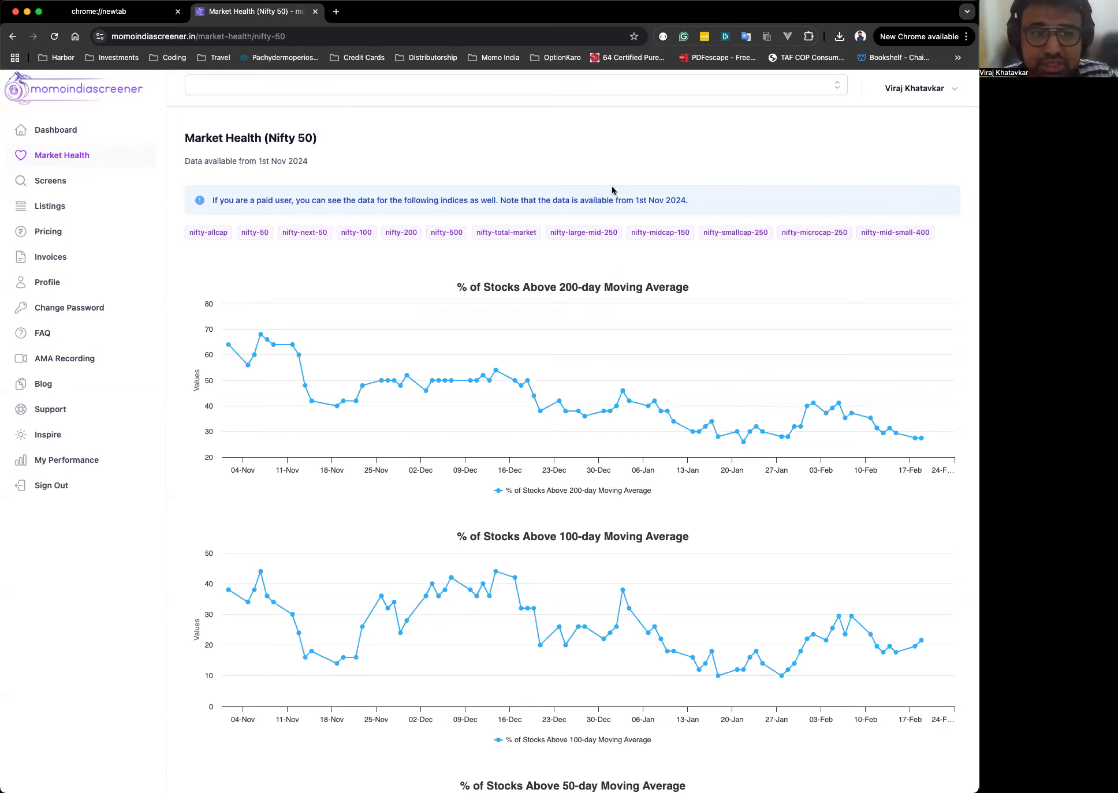
# Open the Indices Dashboard and scroll through the indices performance table.
pyautogui.click(99, 158)
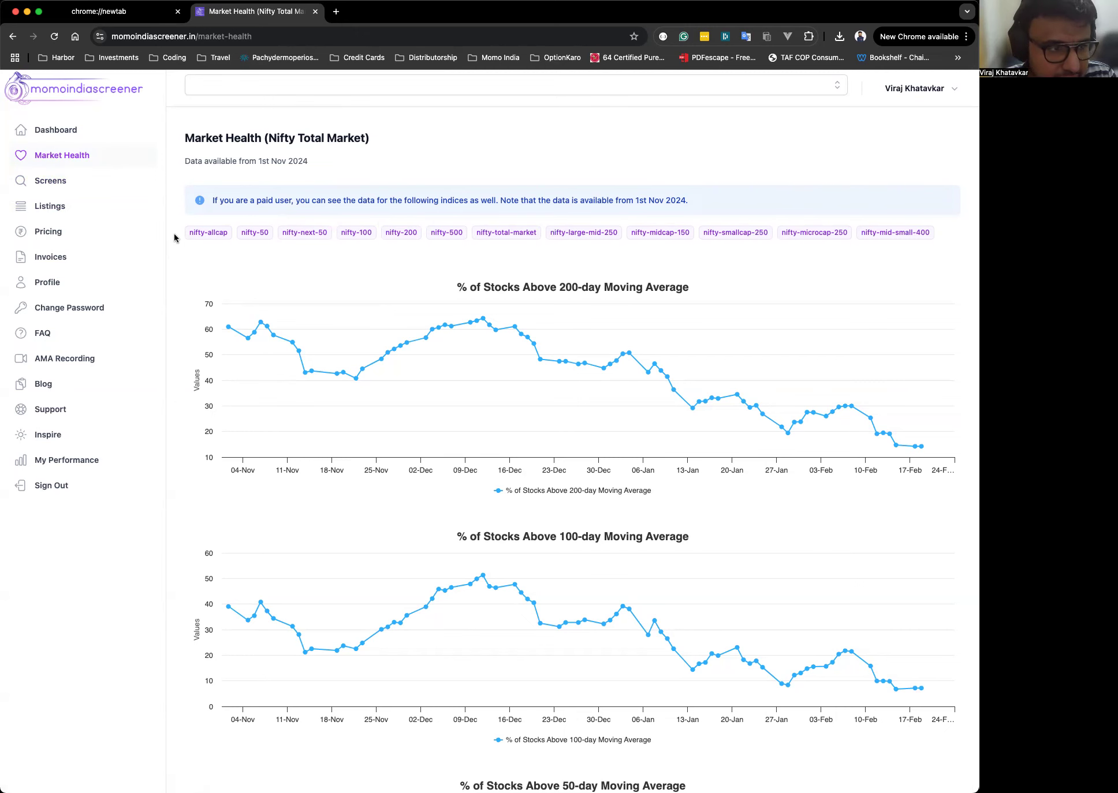
pyautogui.click(81, 138)
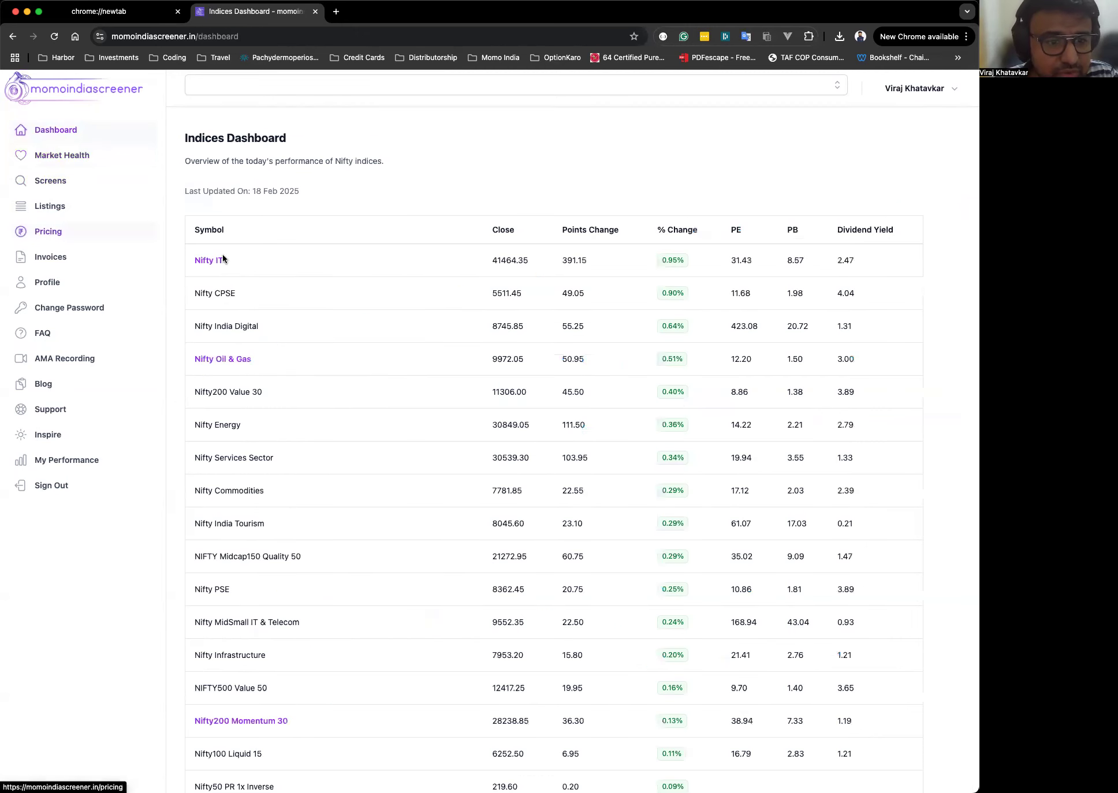
pyautogui.scroll(-1, 502, 327)
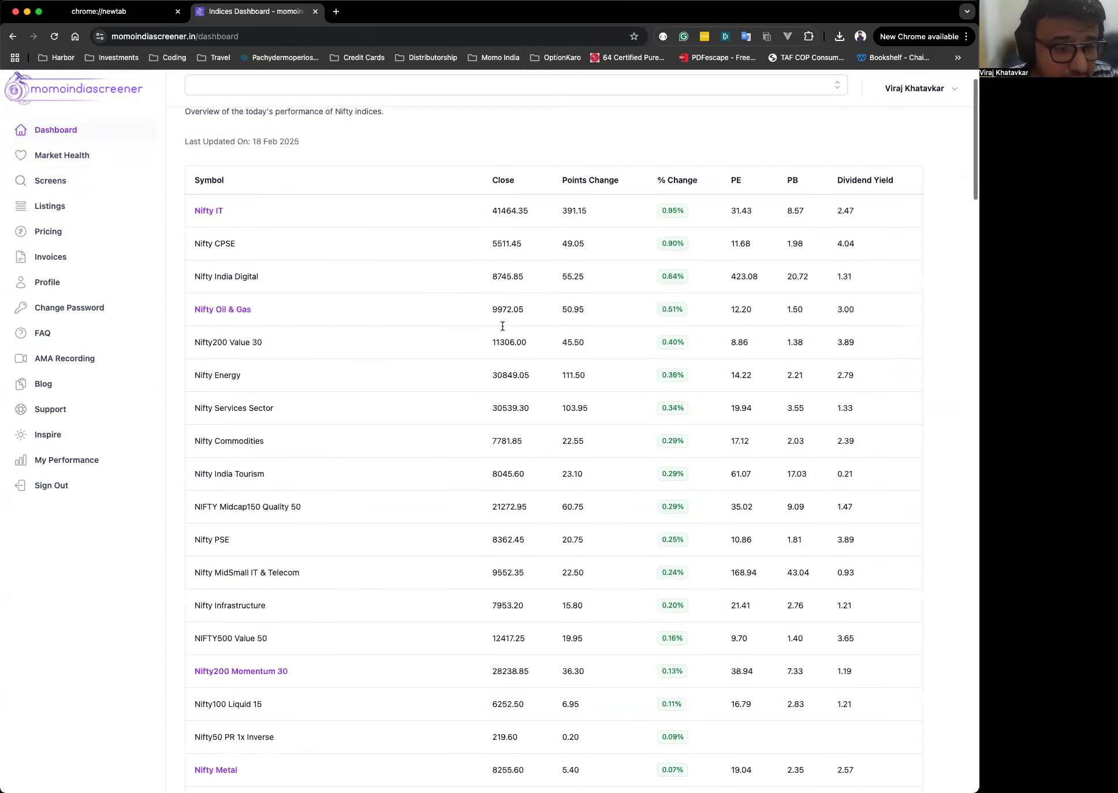
# Scroll down to the end of the indices performance table and back up to its top rows.
pyautogui.scroll(-20, 502, 326)
pyautogui.scroll(-20, 503, 329)
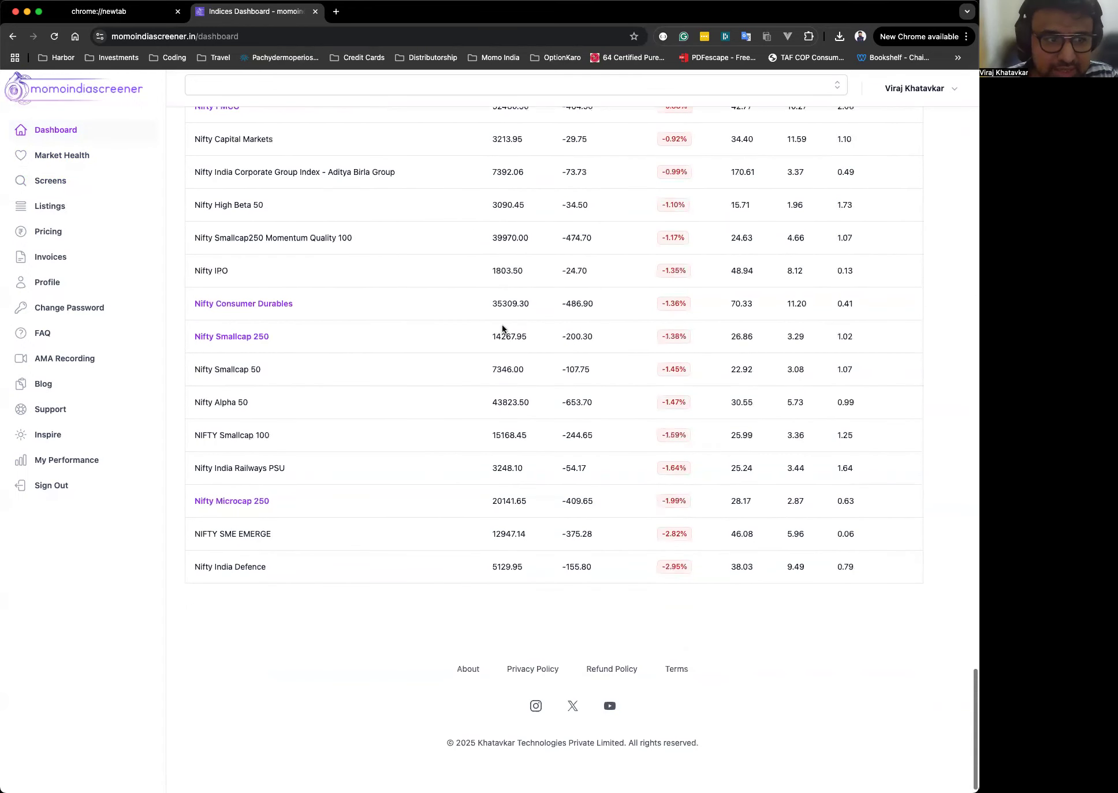
pyautogui.scroll(20, 502, 325)
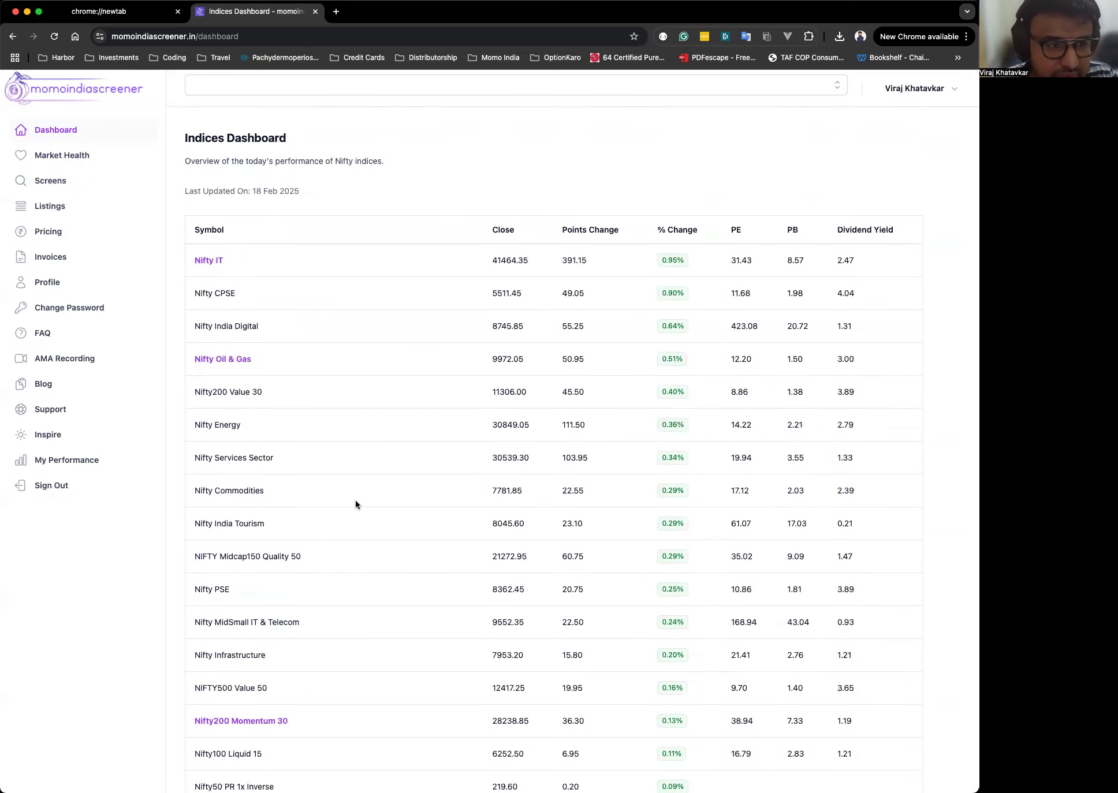
pyautogui.scroll(-2, 382, 354)
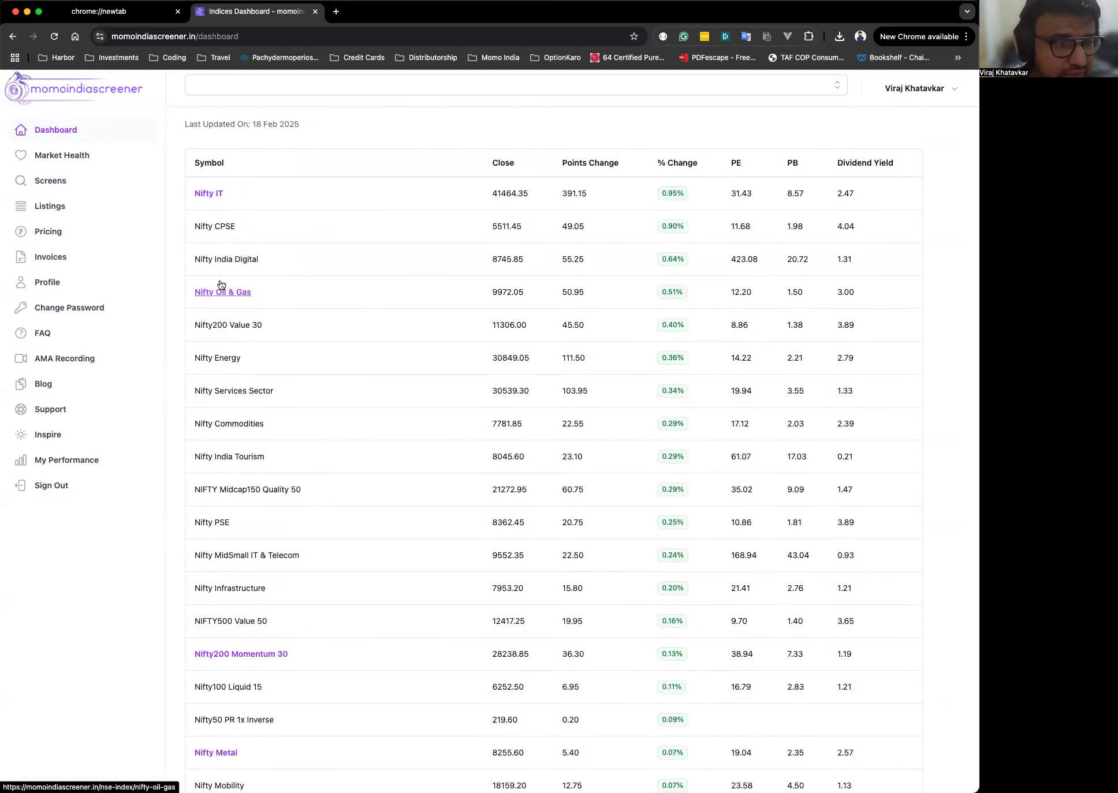
pyautogui.scroll(-1, 366, 311)
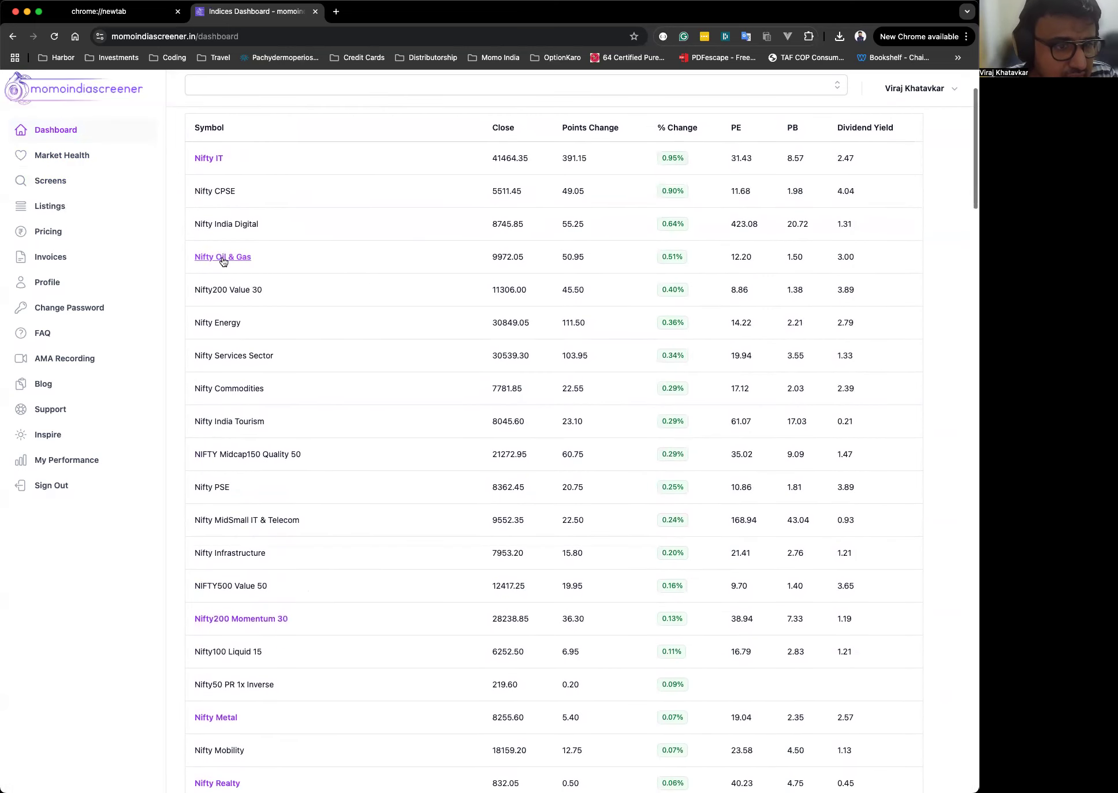
pyautogui.scroll(1, 357, 211)
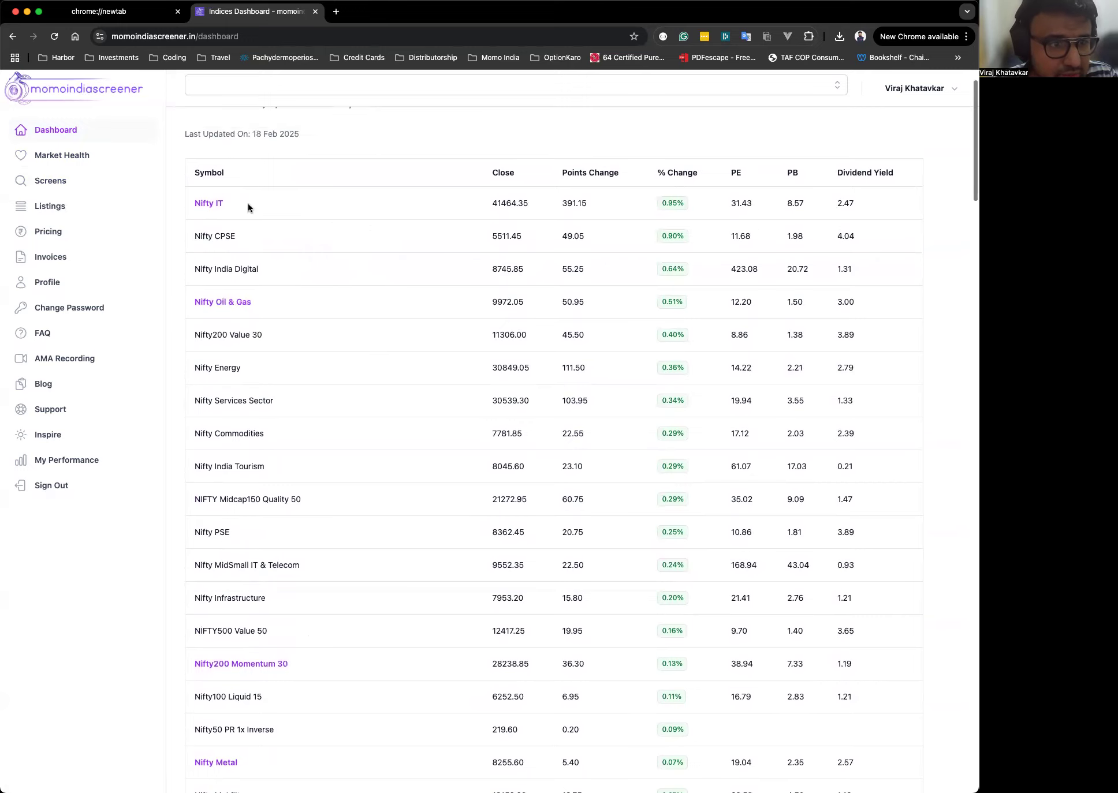
# Open the Nifty IT index page and scroll through its valuation charts and monthly returns table.
pyautogui.click(206, 205)
pyautogui.scroll(-2, 505, 444)
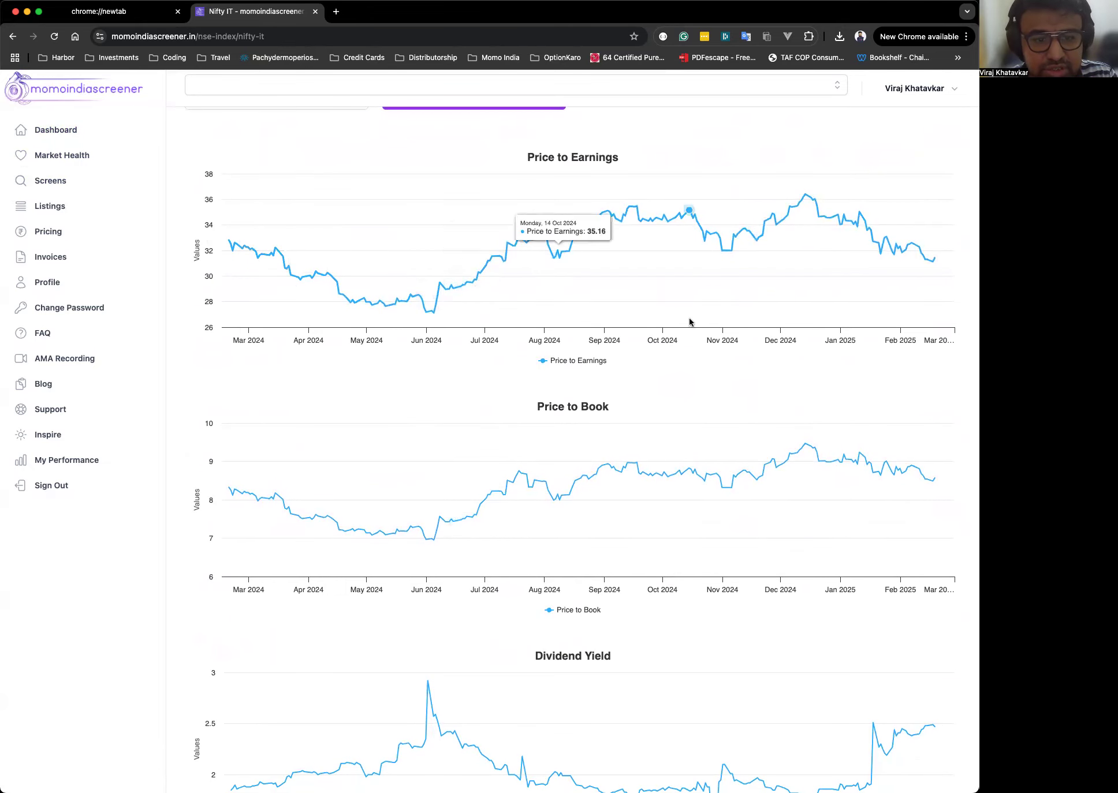
pyautogui.scroll(-12, 614, 355)
pyautogui.scroll(8, 626, 469)
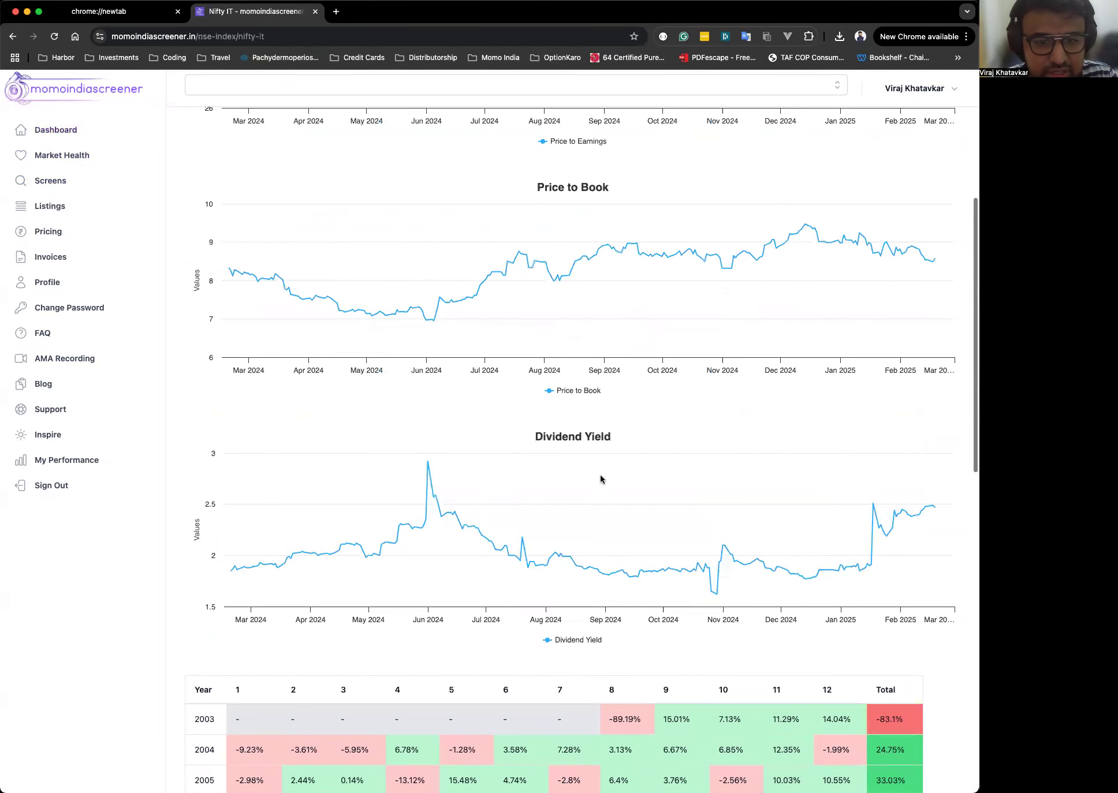
pyautogui.scroll(-9, 645, 582)
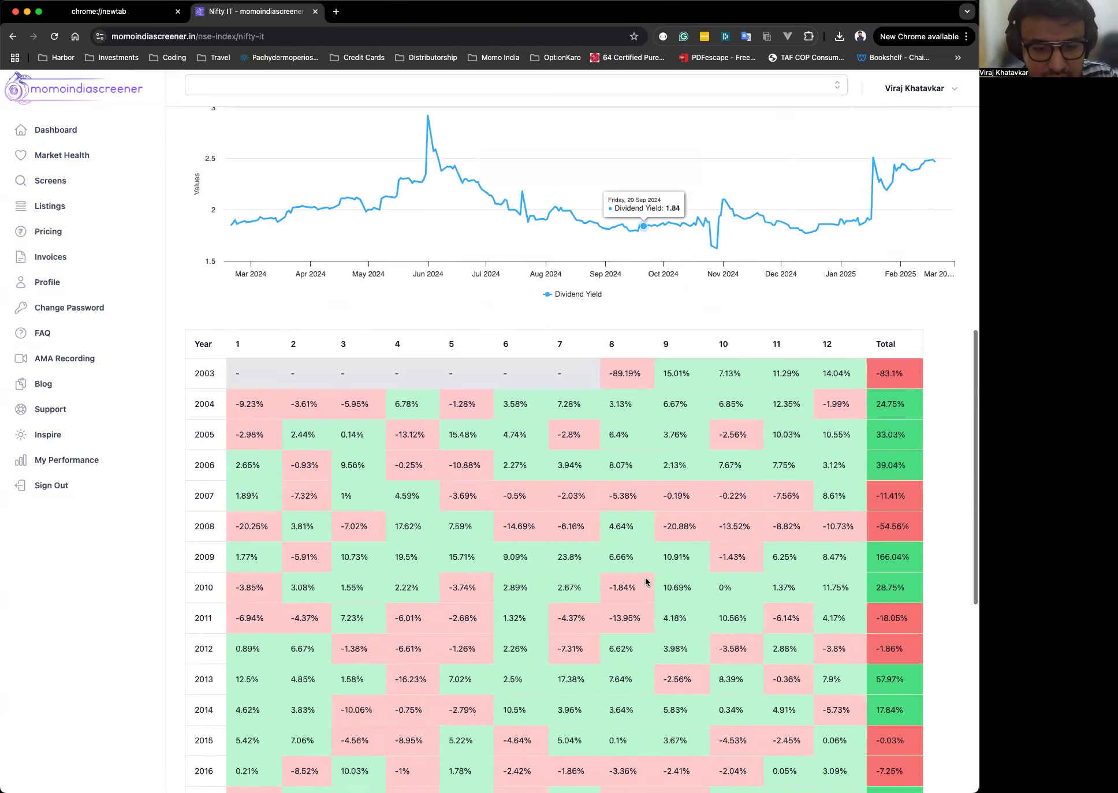
pyautogui.scroll(-5, 679, 475)
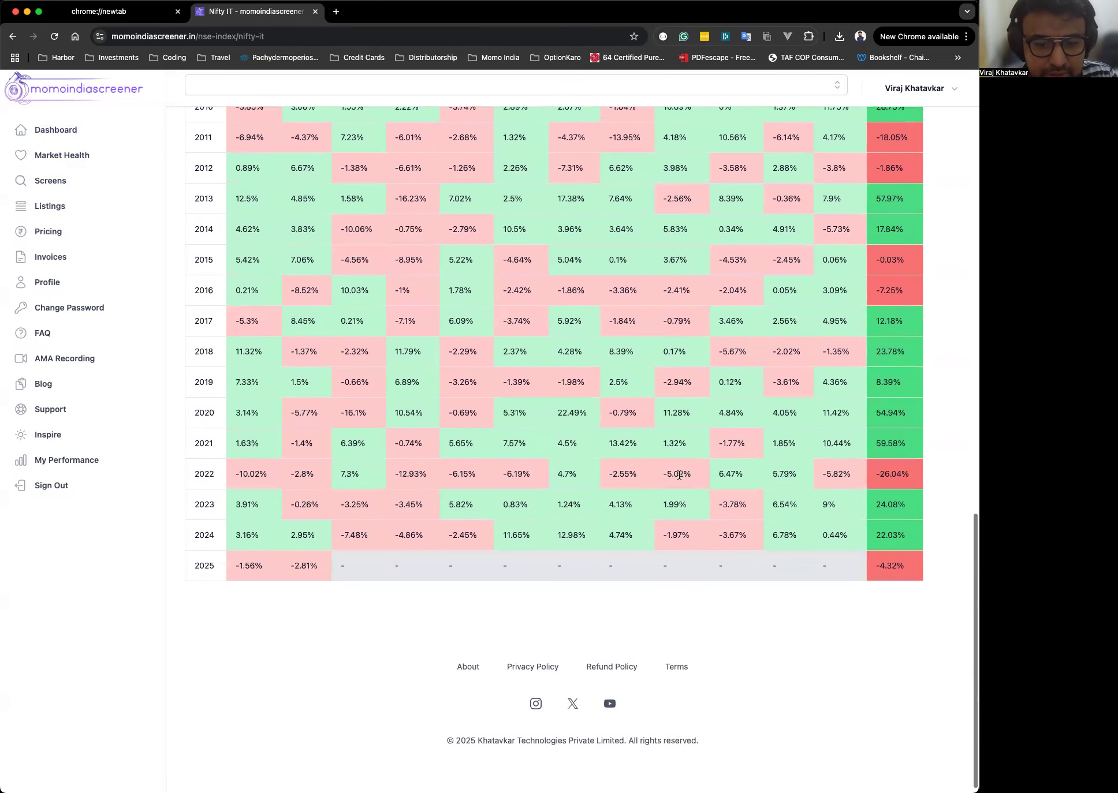
pyautogui.scroll(6, 679, 475)
pyautogui.scroll(16, 680, 474)
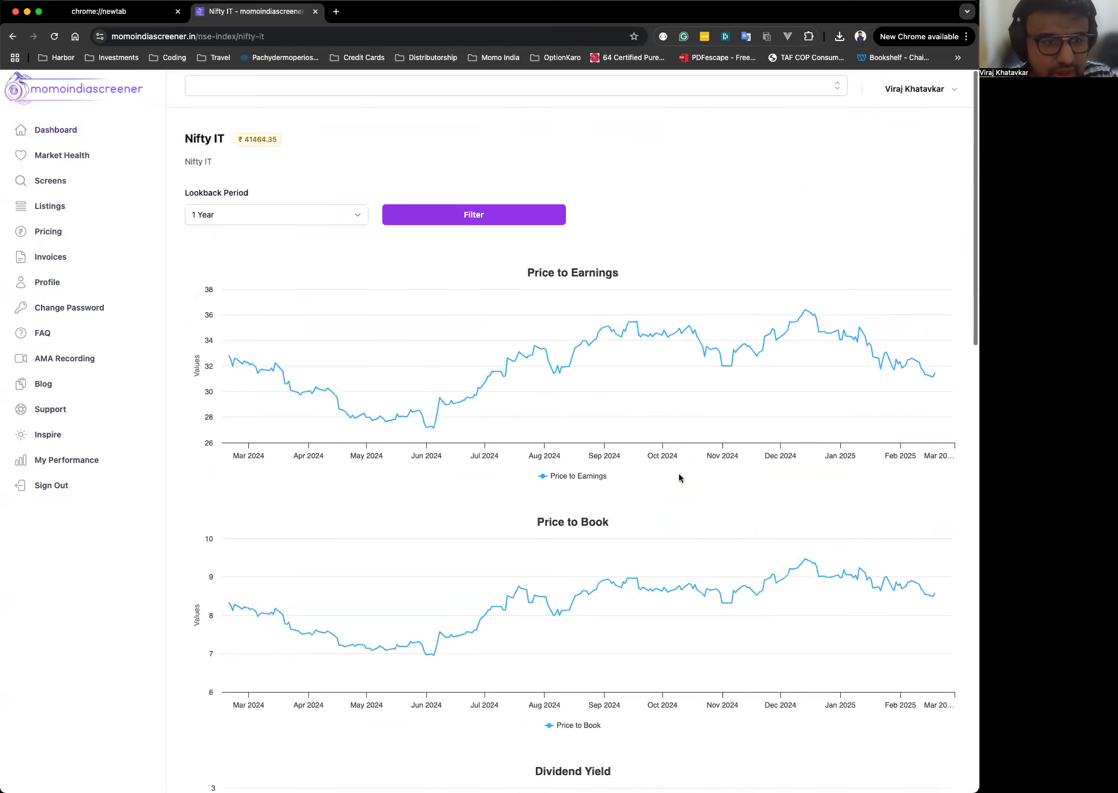
# Set the Nifty IT lookback period to 30 Years, apply the filter, and review the longer-range charts.
pyautogui.click(275, 215)
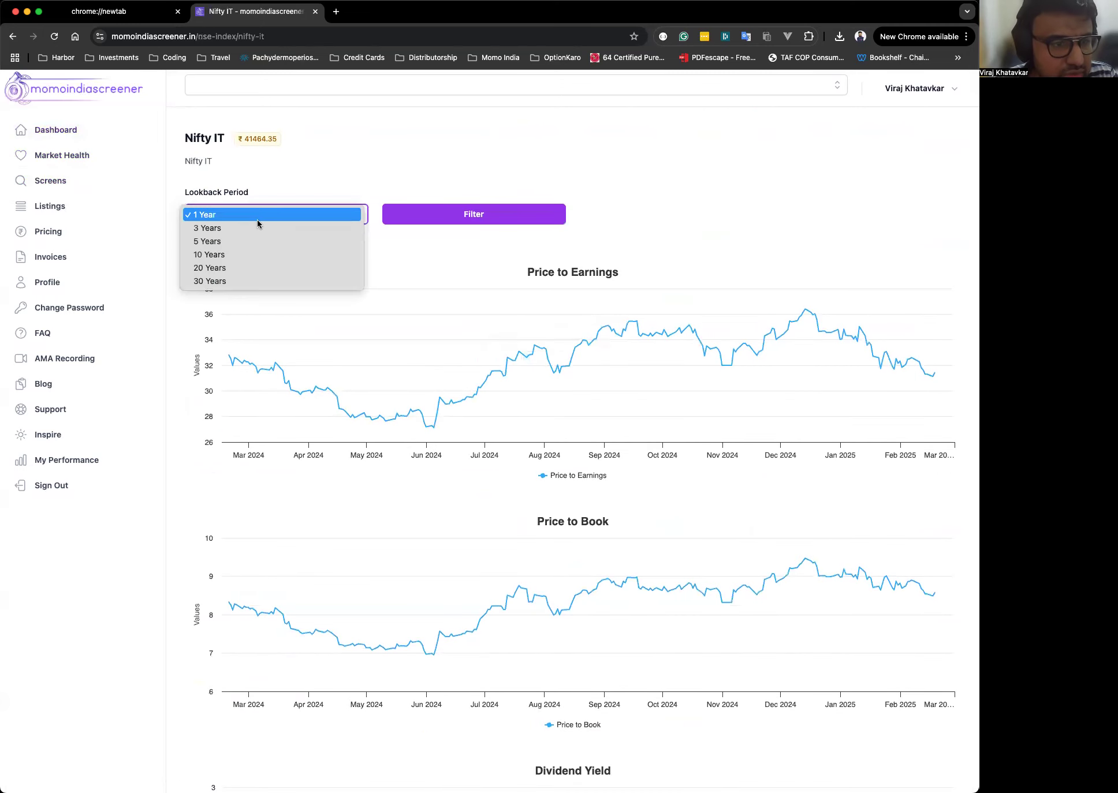
pyautogui.click(229, 283)
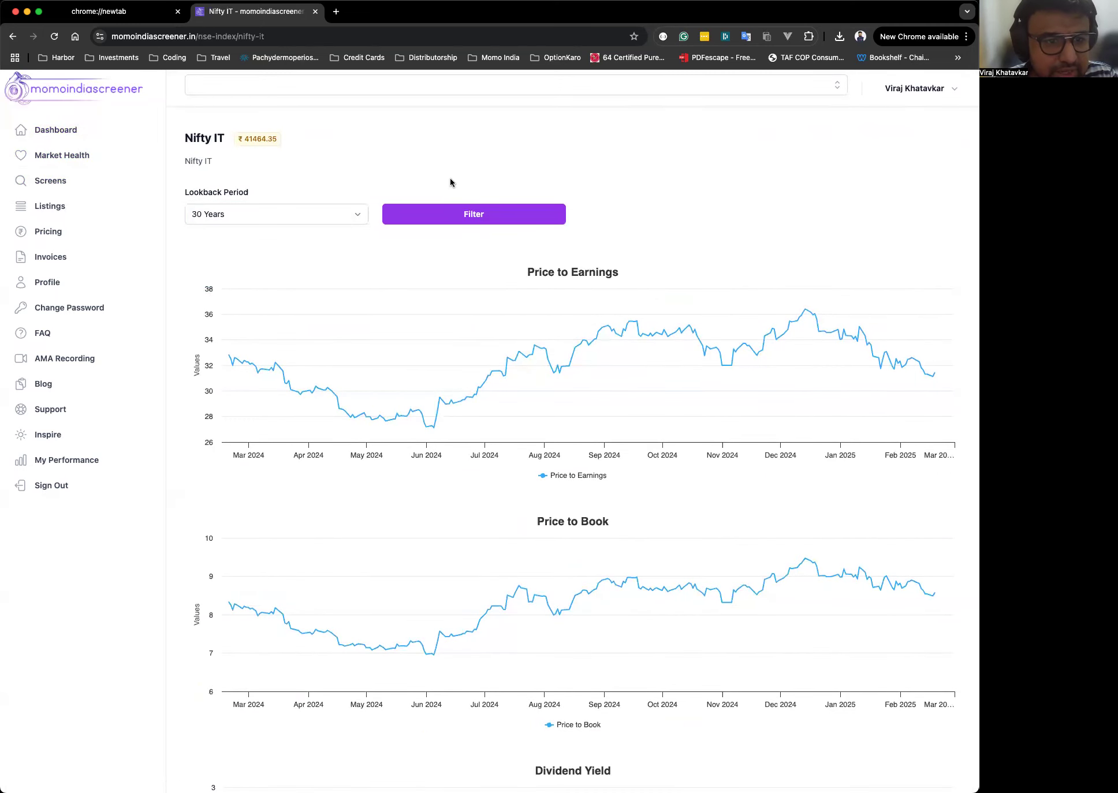
pyautogui.click(485, 222)
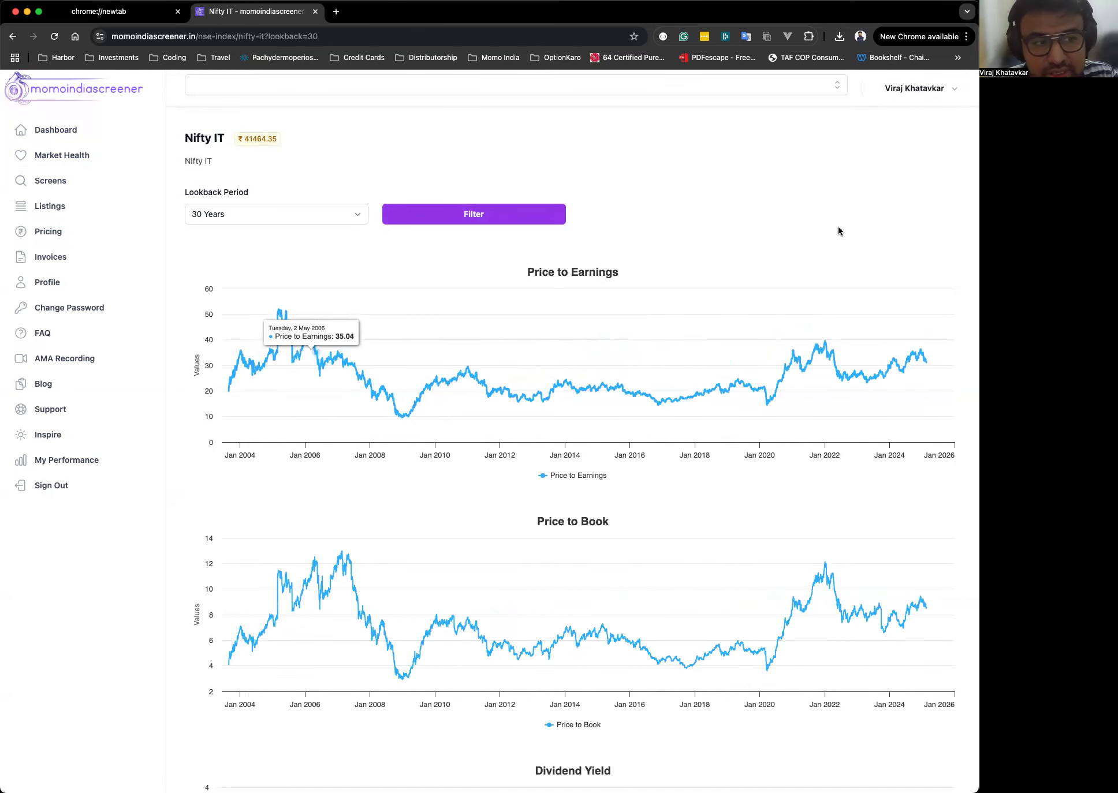
pyautogui.scroll(-3, 736, 217)
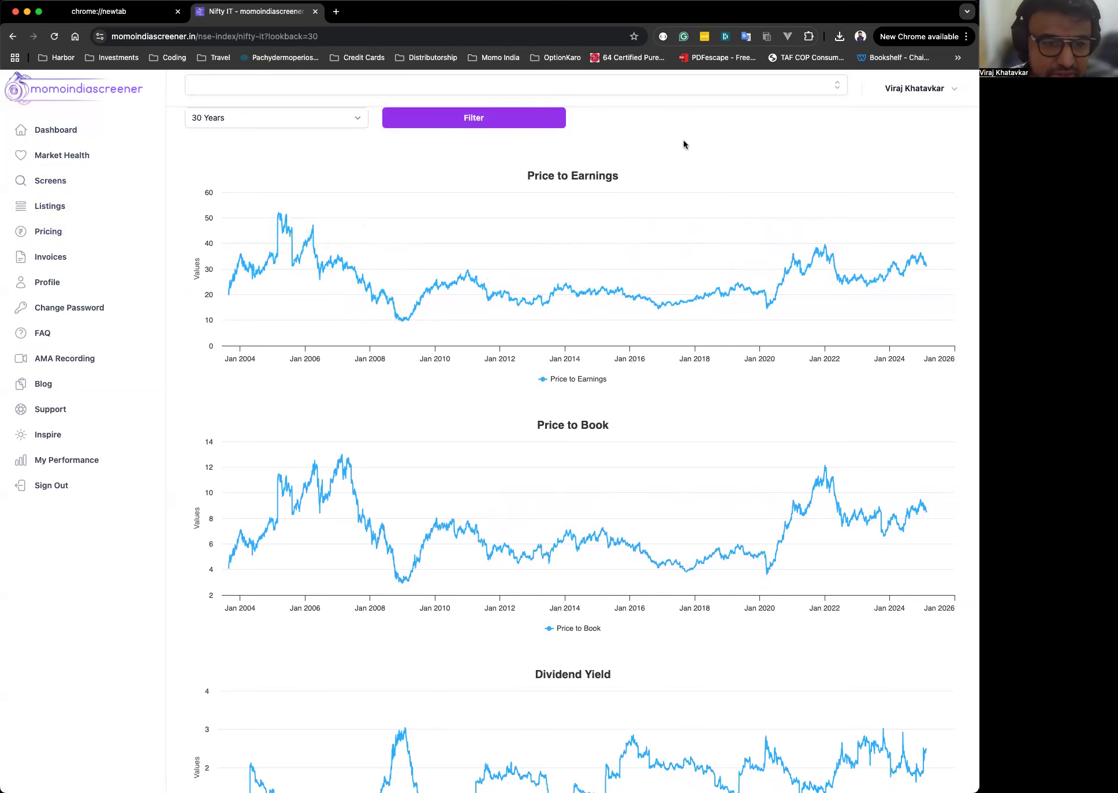
pyautogui.scroll(-4, 684, 142)
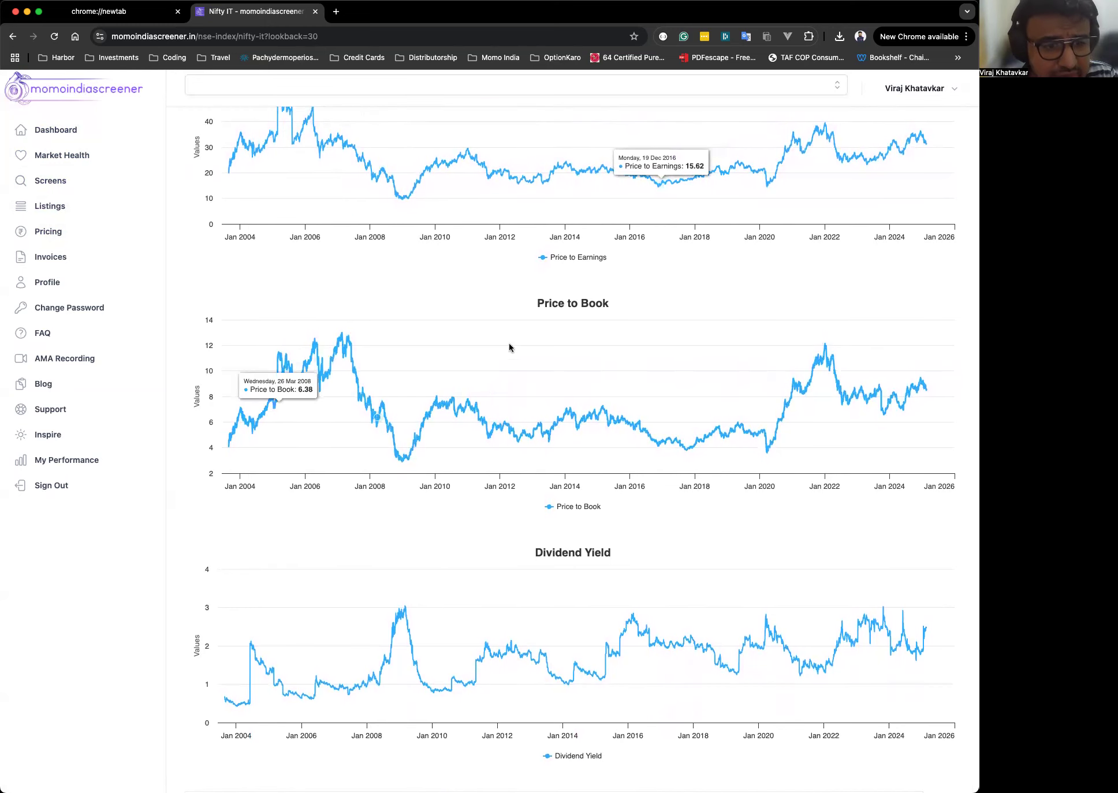
pyautogui.scroll(8, 490, 307)
pyautogui.scroll(-1, 491, 308)
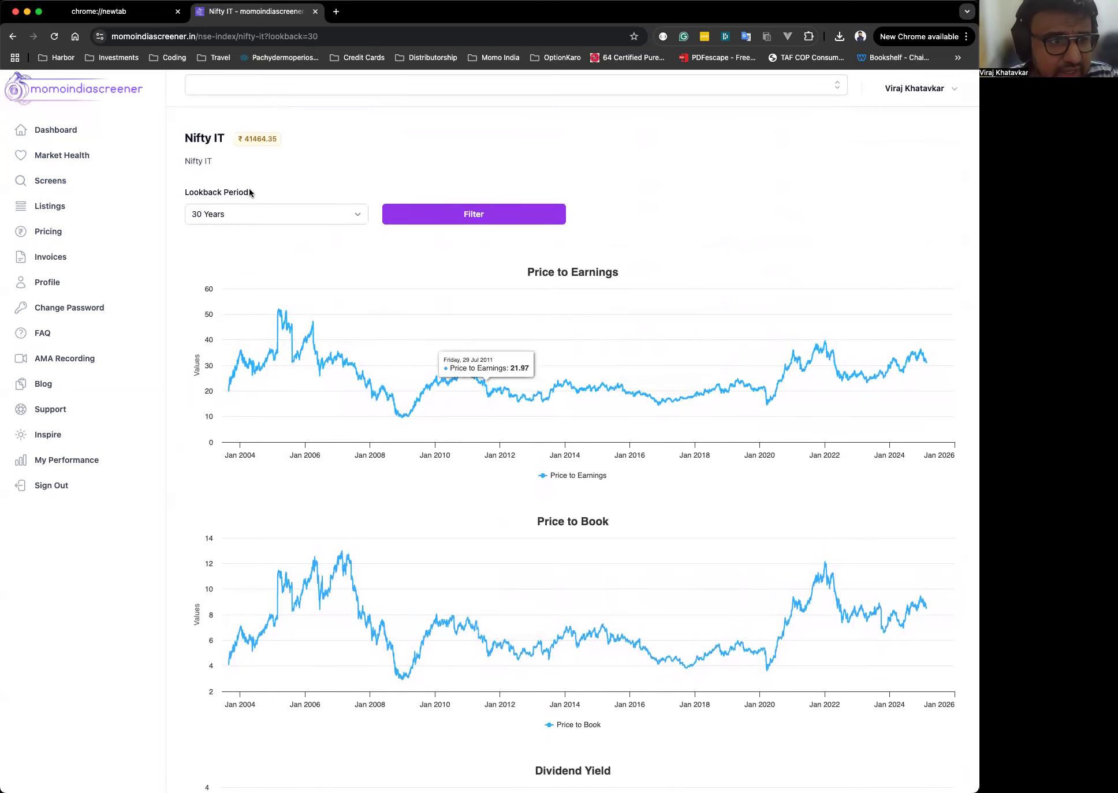
# Return to the Dashboard, then open NSE Listings and scroll to the bottom of the listings table.
pyautogui.click(88, 136)
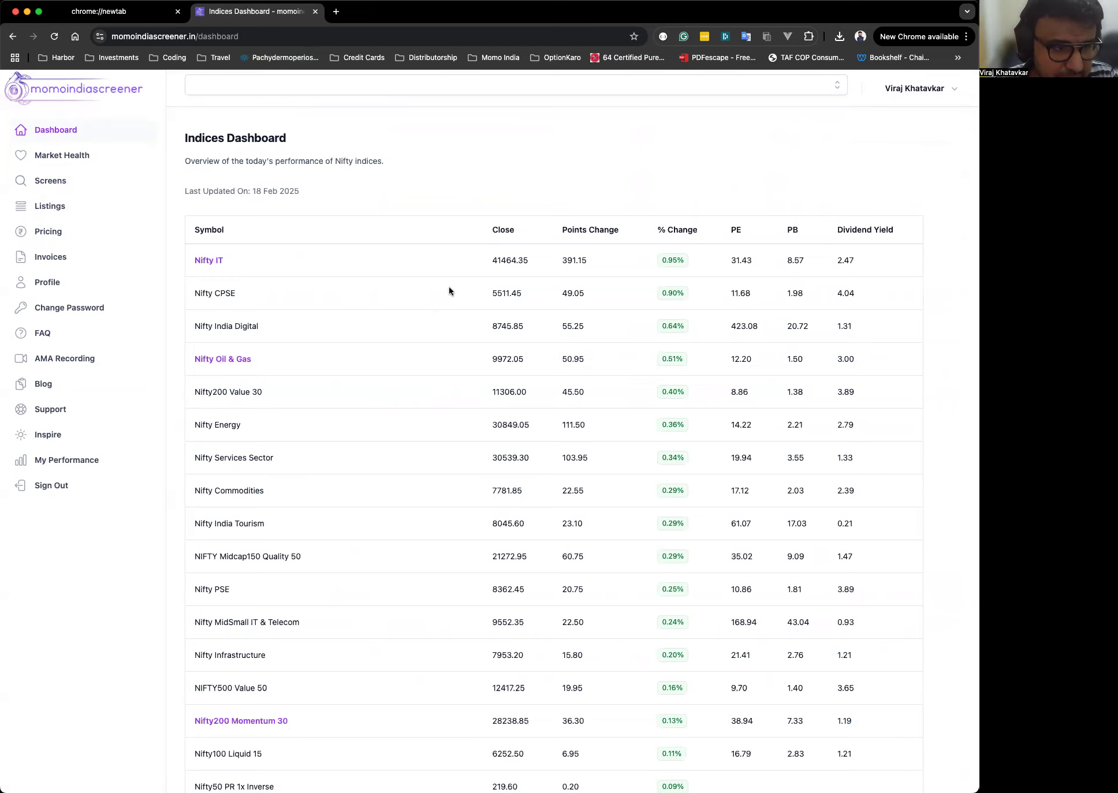
pyautogui.click(92, 215)
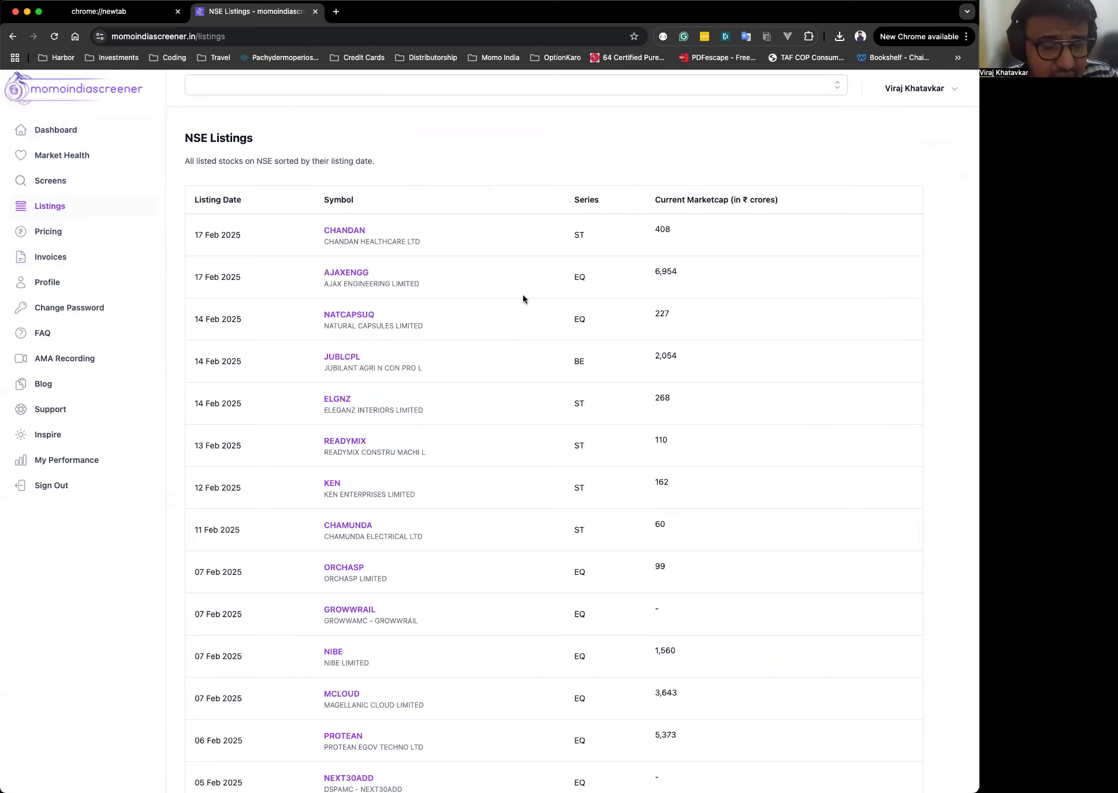
pyautogui.scroll(-1, 523, 298)
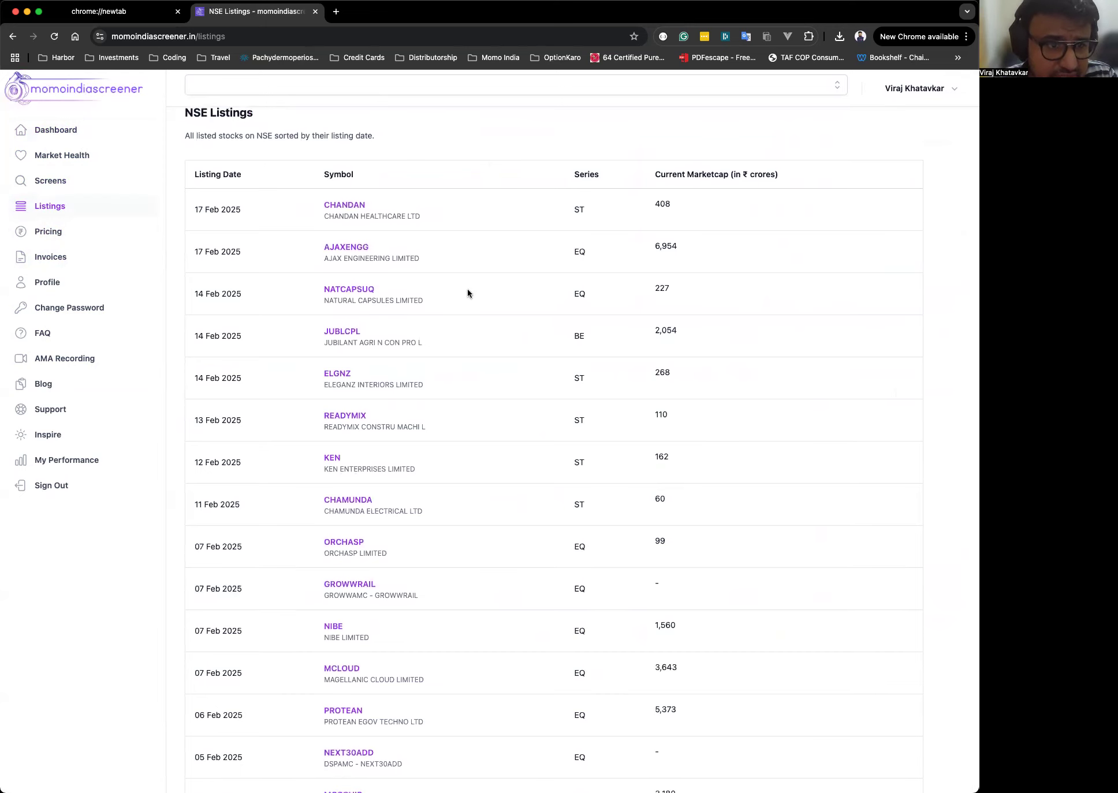
pyautogui.scroll(-10, 467, 292)
pyautogui.scroll(-20, 467, 290)
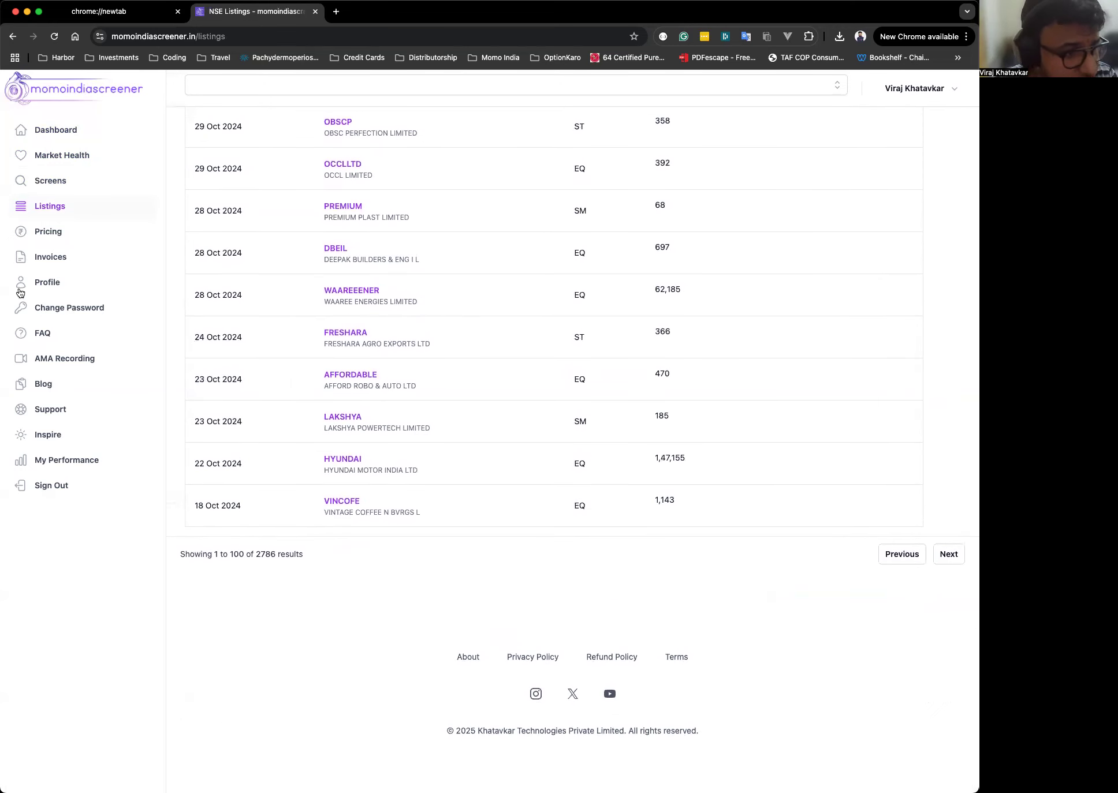
# Visit the Pricing, Invoices, Profile and Change Password pages in turn.
pyautogui.click(45, 237)
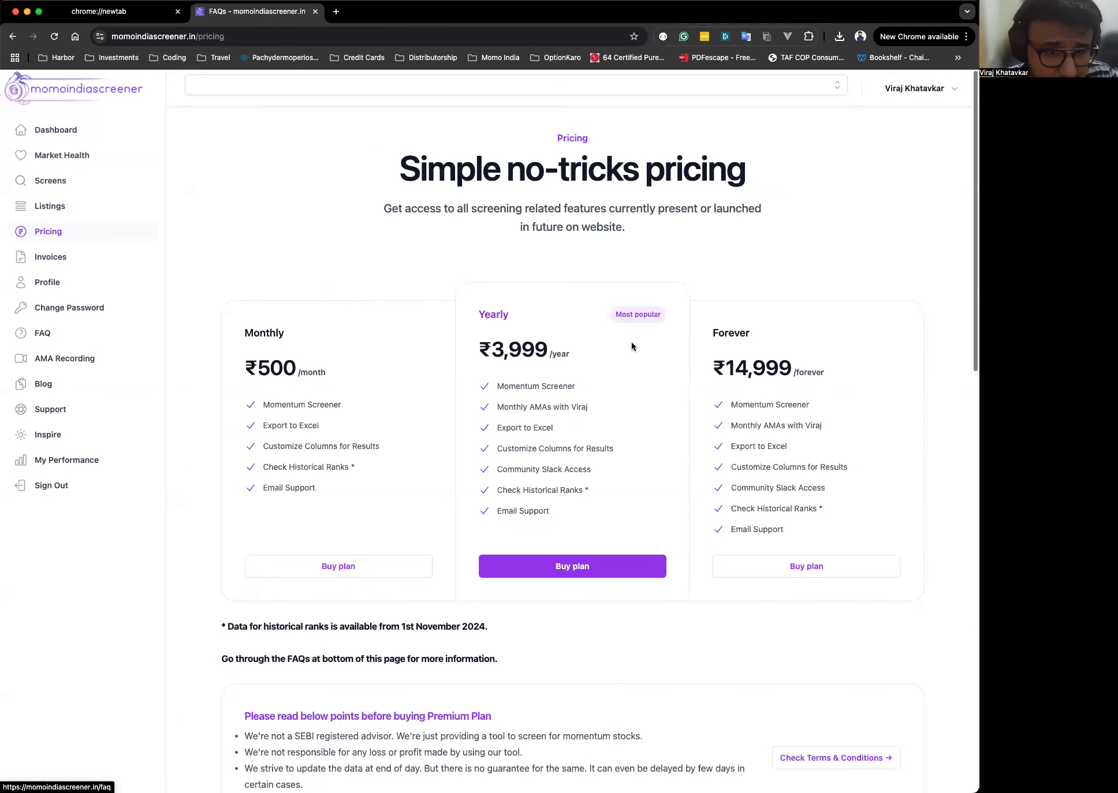
pyautogui.click(77, 263)
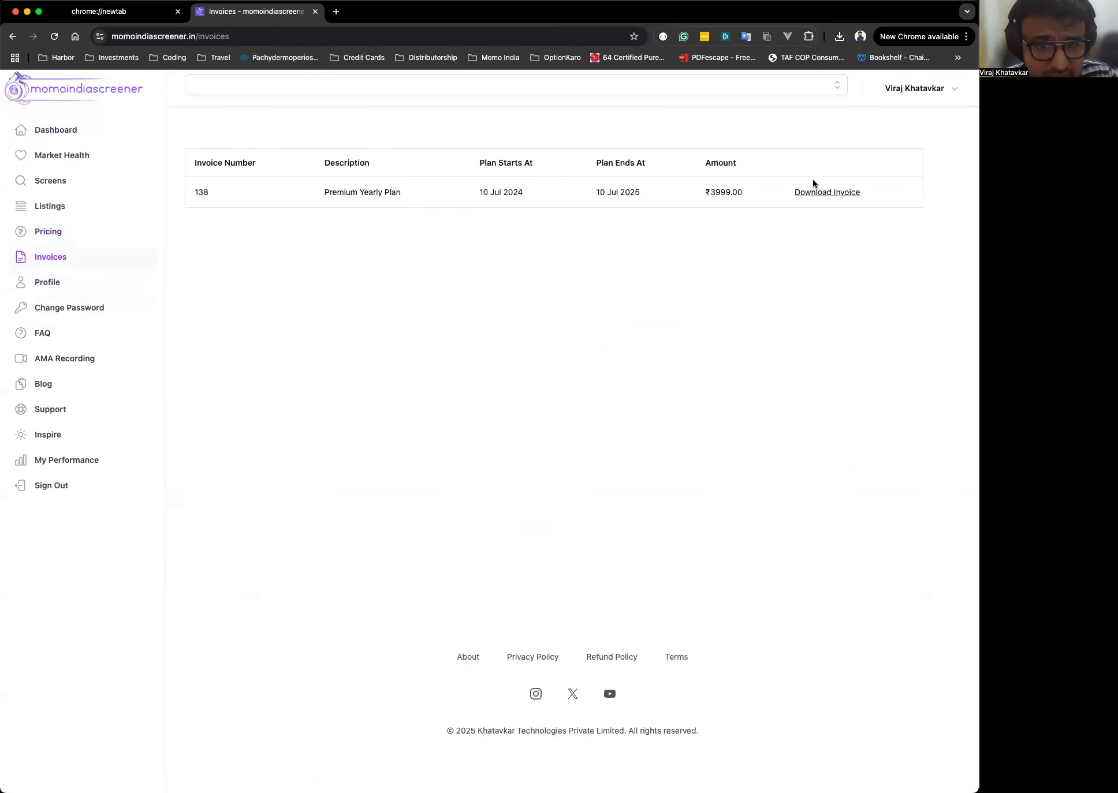
pyautogui.click(81, 290)
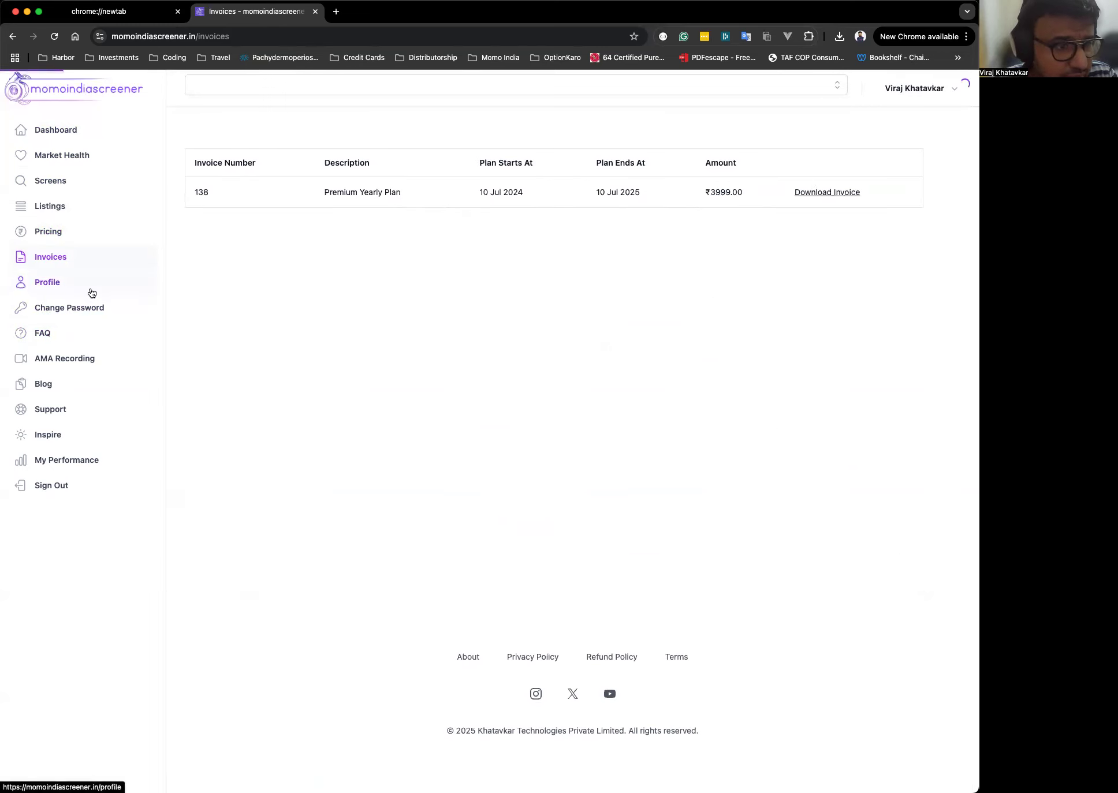
pyautogui.click(80, 317)
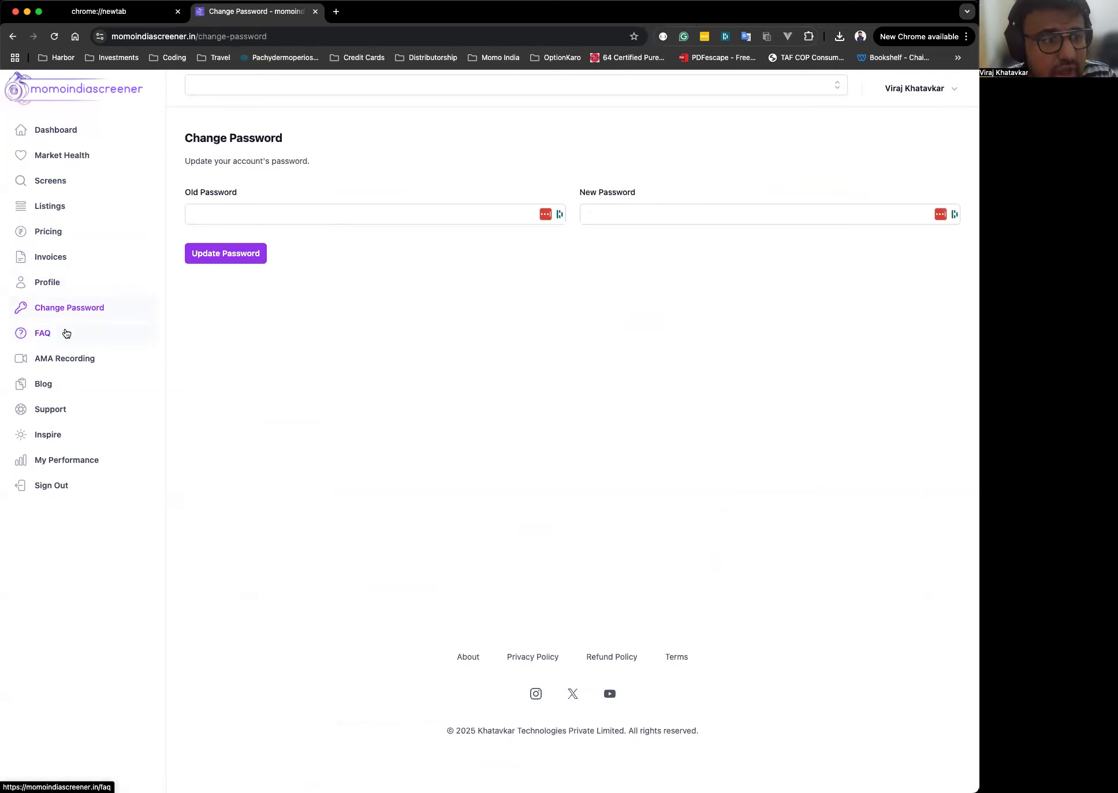
# Open the FAQ page and the AMA Recording page, scrolling through each list.
pyautogui.click(65, 332)
pyautogui.scroll(-5, 484, 382)
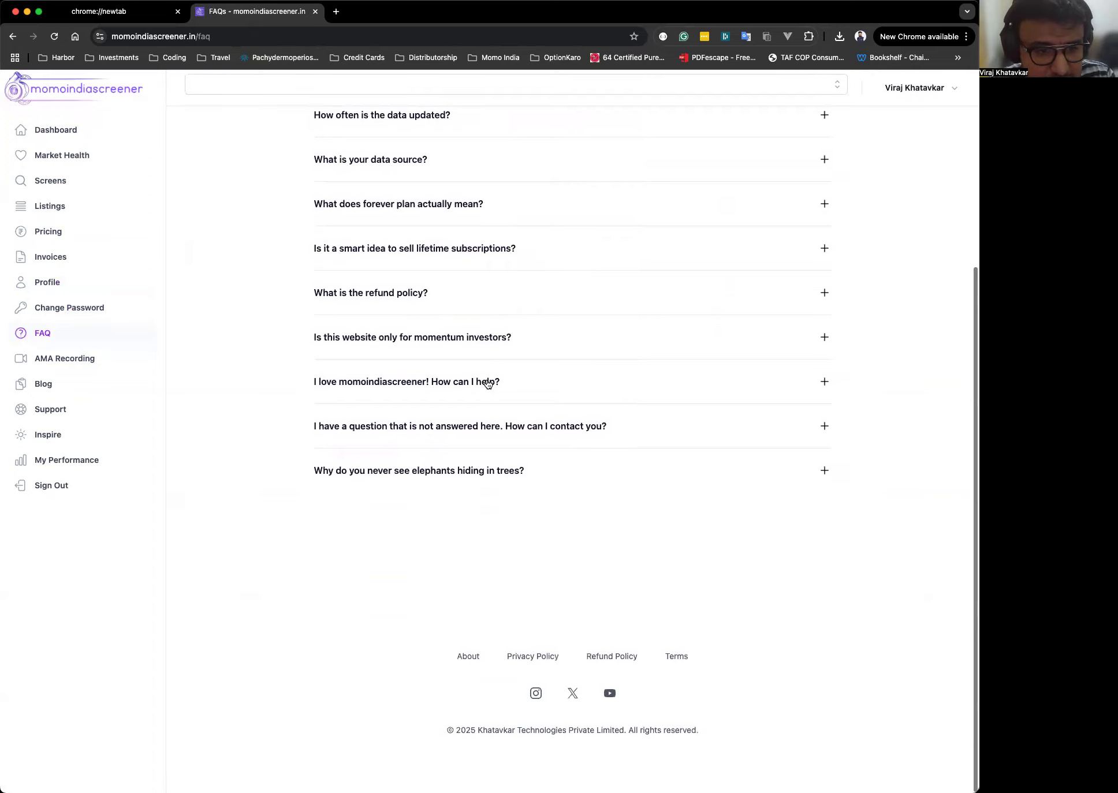
pyautogui.scroll(5, 486, 381)
pyautogui.scroll(-1, 486, 380)
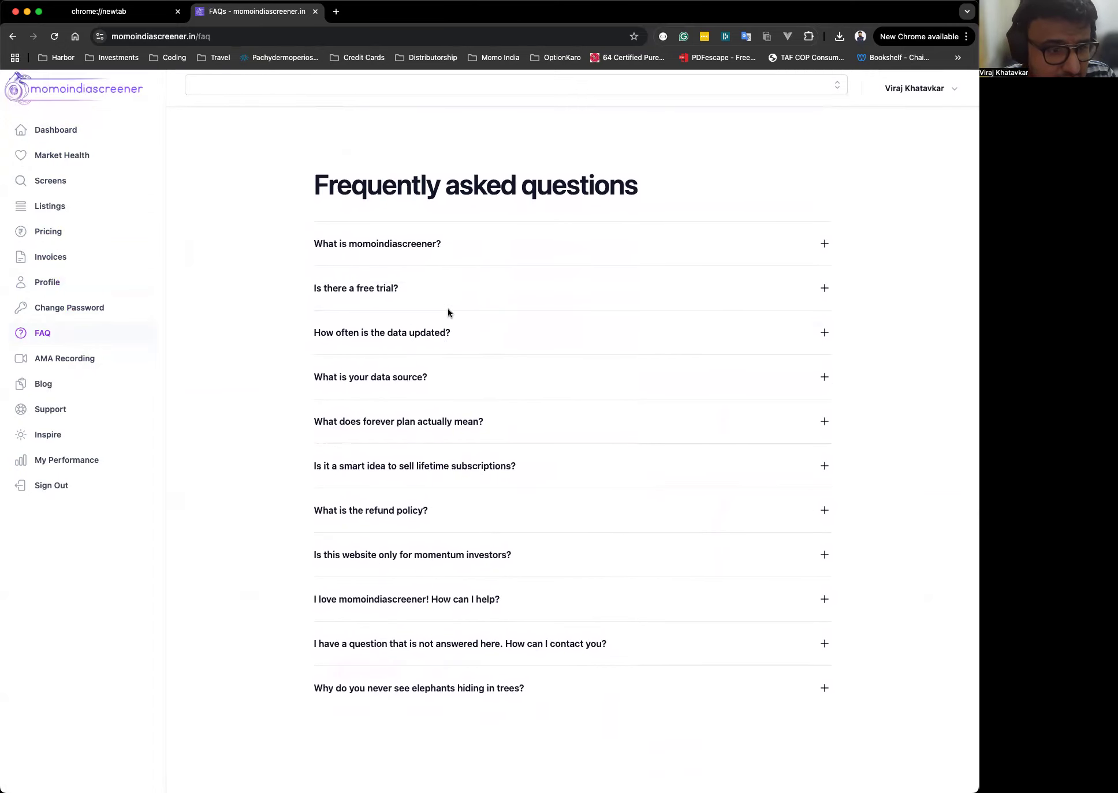
pyautogui.click(80, 363)
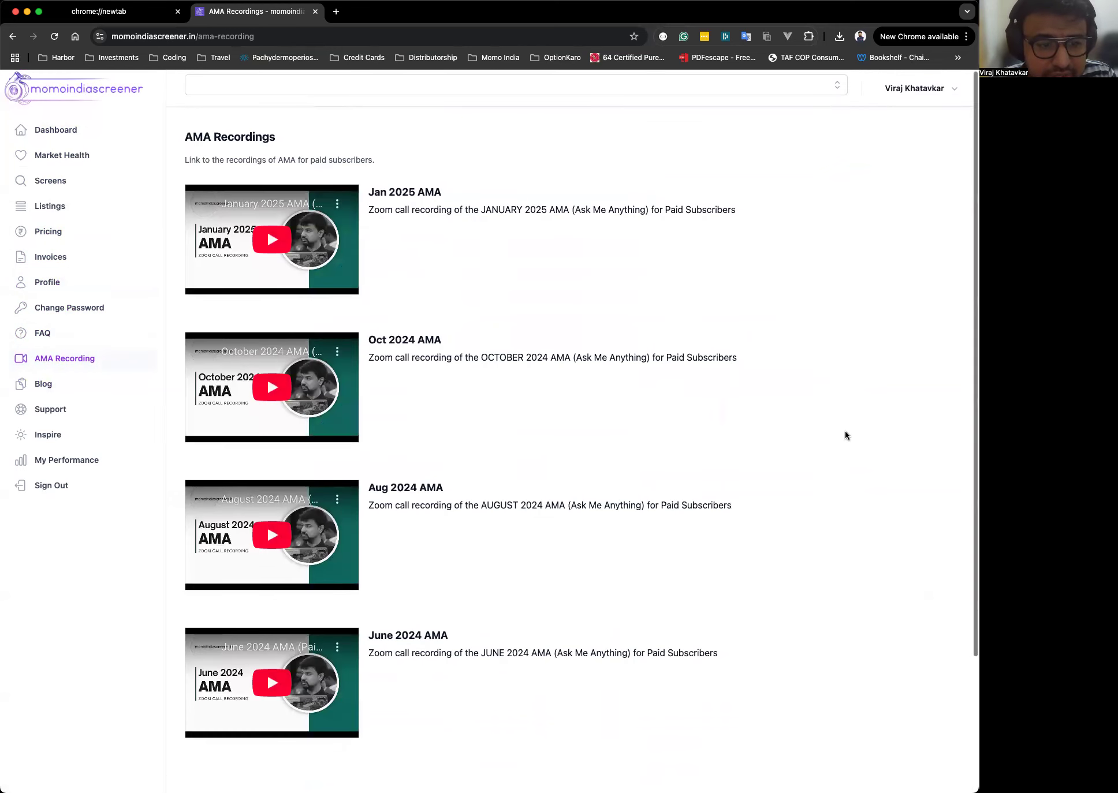
pyautogui.scroll(-3, 845, 435)
pyautogui.scroll(3, 845, 435)
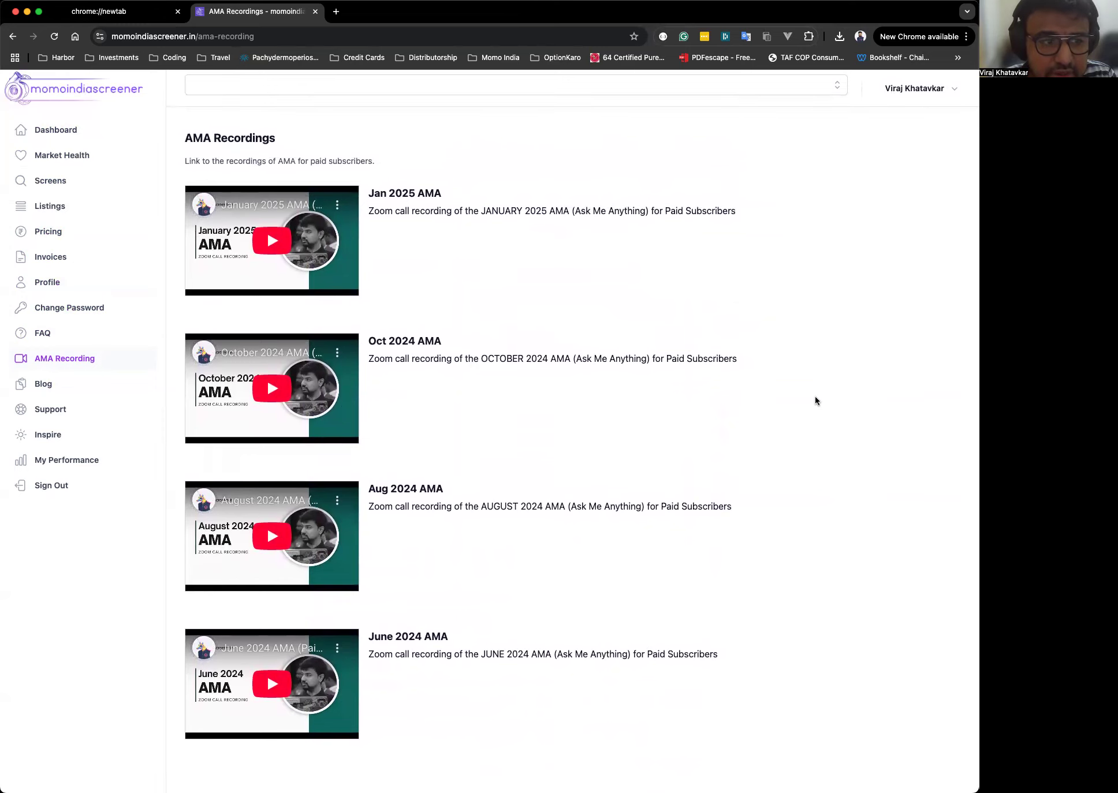
# Play the Jan 2025 AMA recording and copy its video URL.
pyautogui.click(258, 245)
pyautogui.rightClick(266, 232)
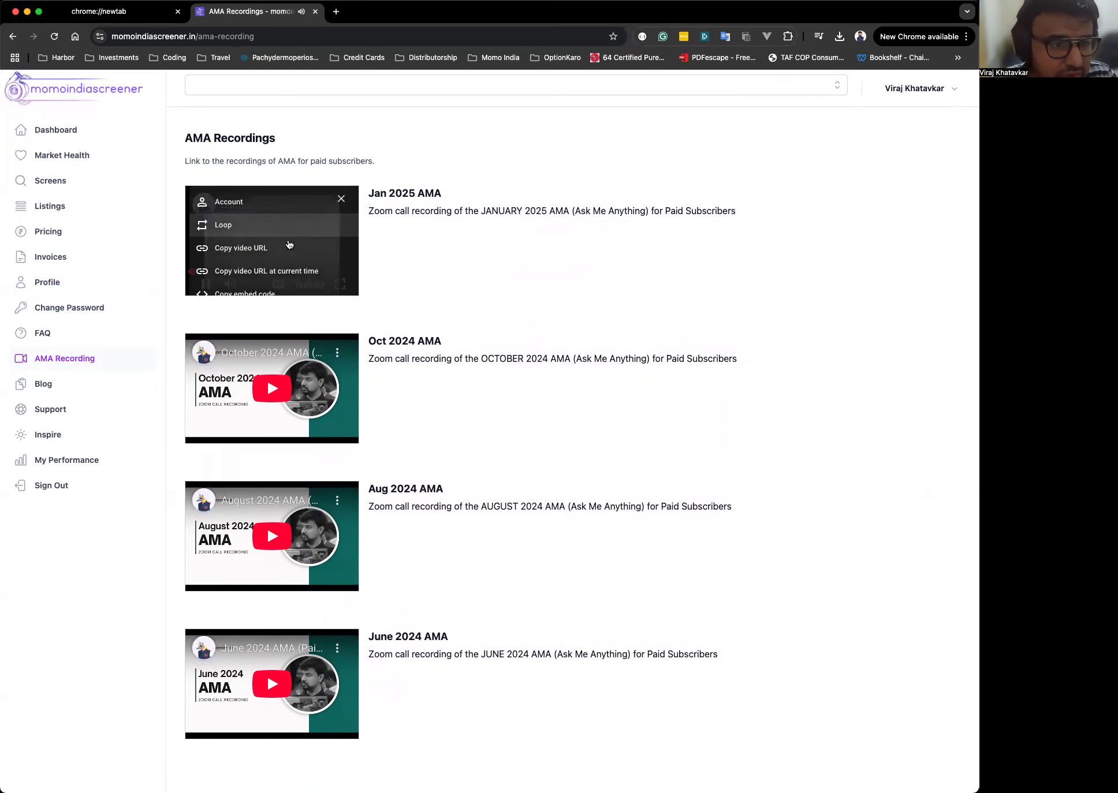
pyautogui.click(250, 248)
pyautogui.click(284, 245)
# Open the Blog and Support pages and select the support e-mail address.
pyautogui.click(44, 397)
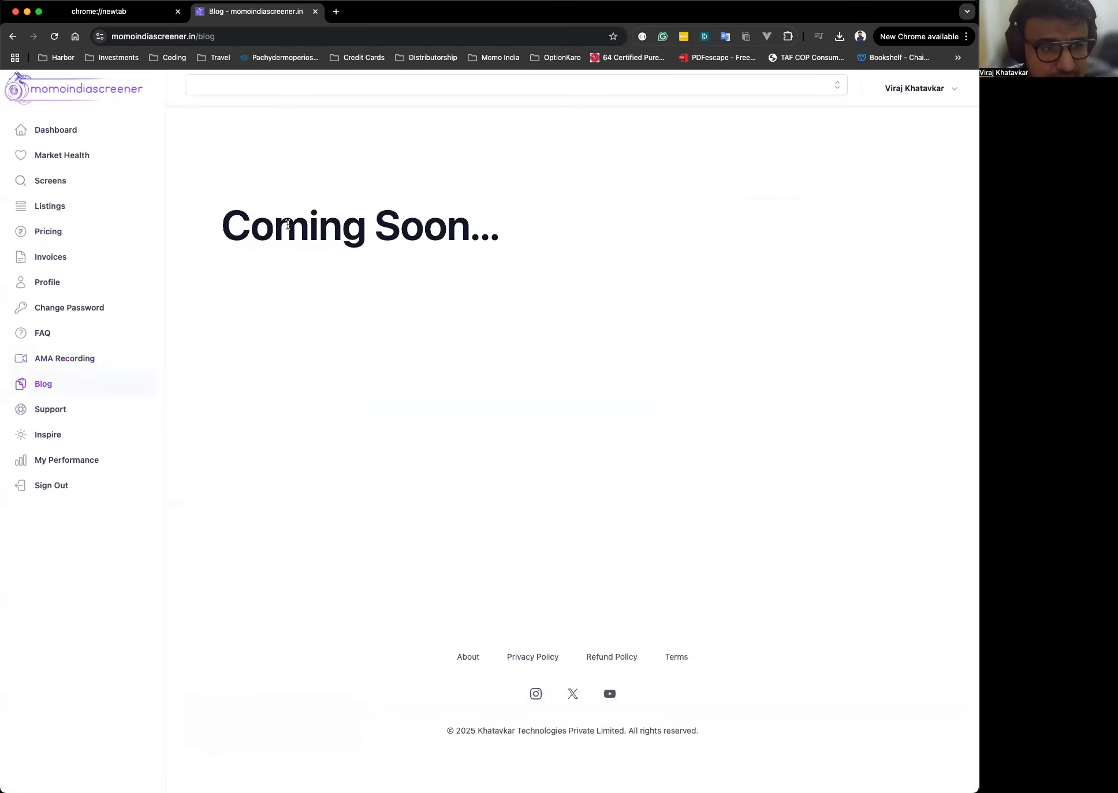
pyautogui.click(67, 411)
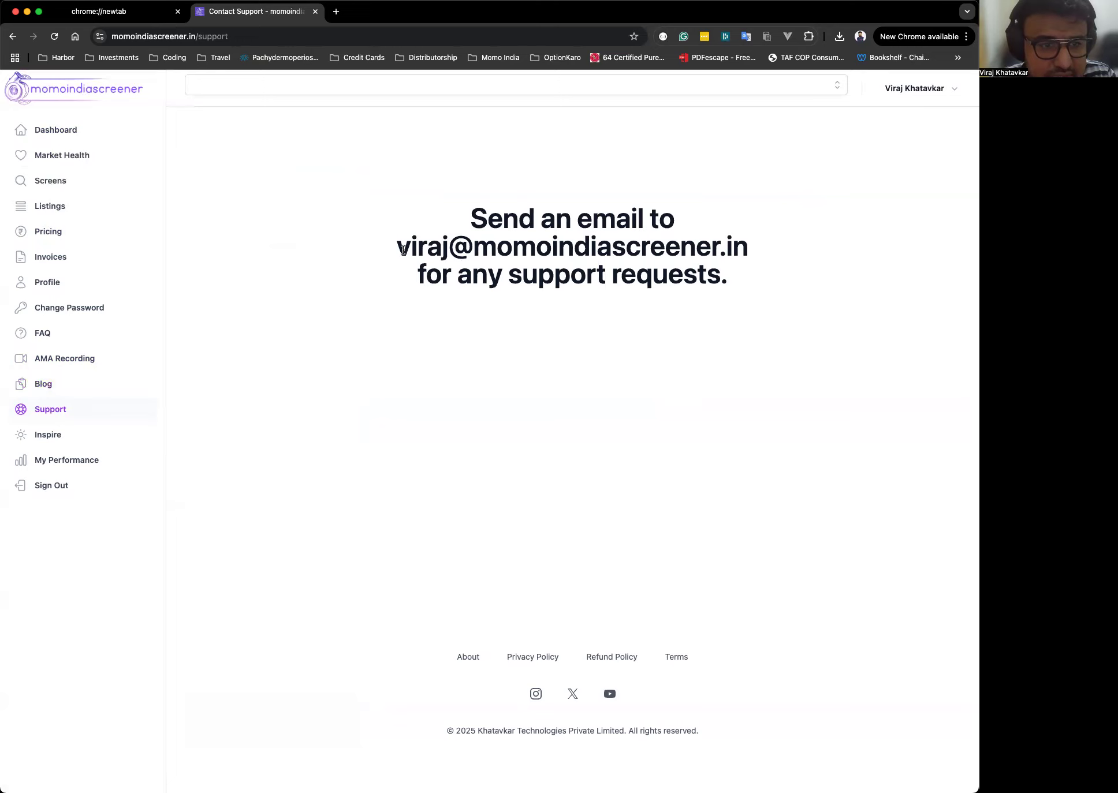
pyautogui.moveTo(401, 249); pyautogui.dragTo(802, 258)
pyautogui.click(585, 416)
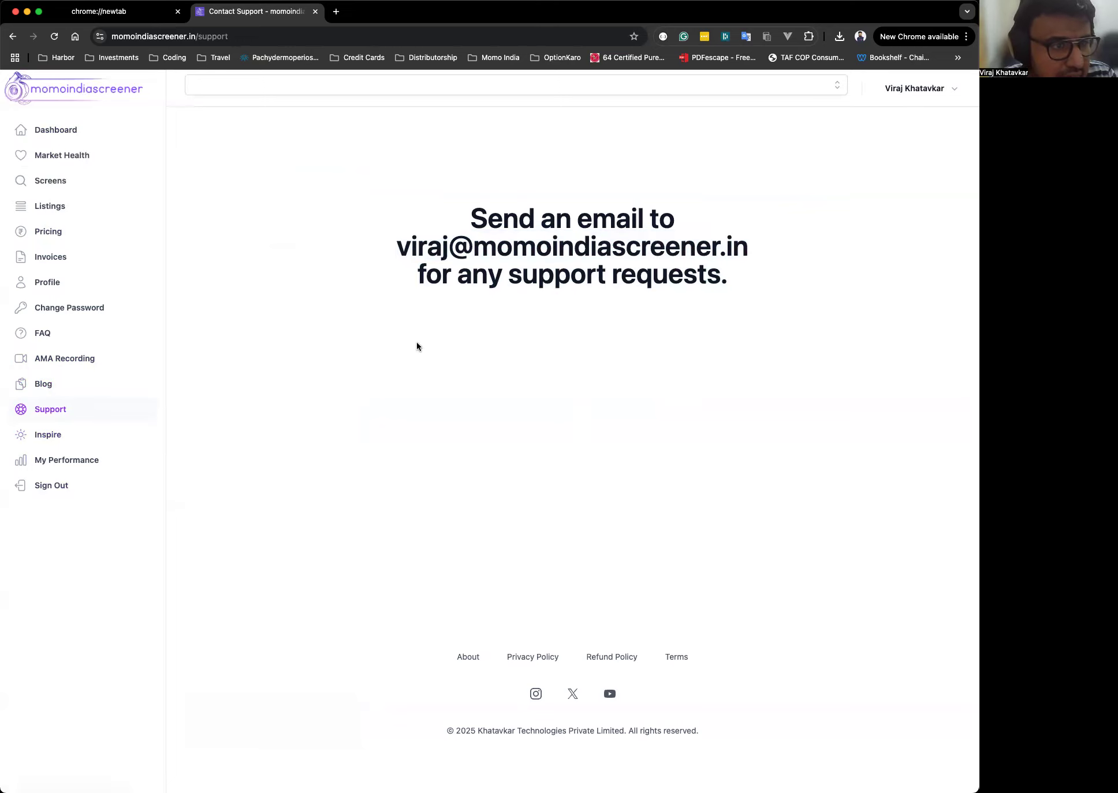
# Return to the Dashboard and open Market Health.
pyautogui.click(92, 143)
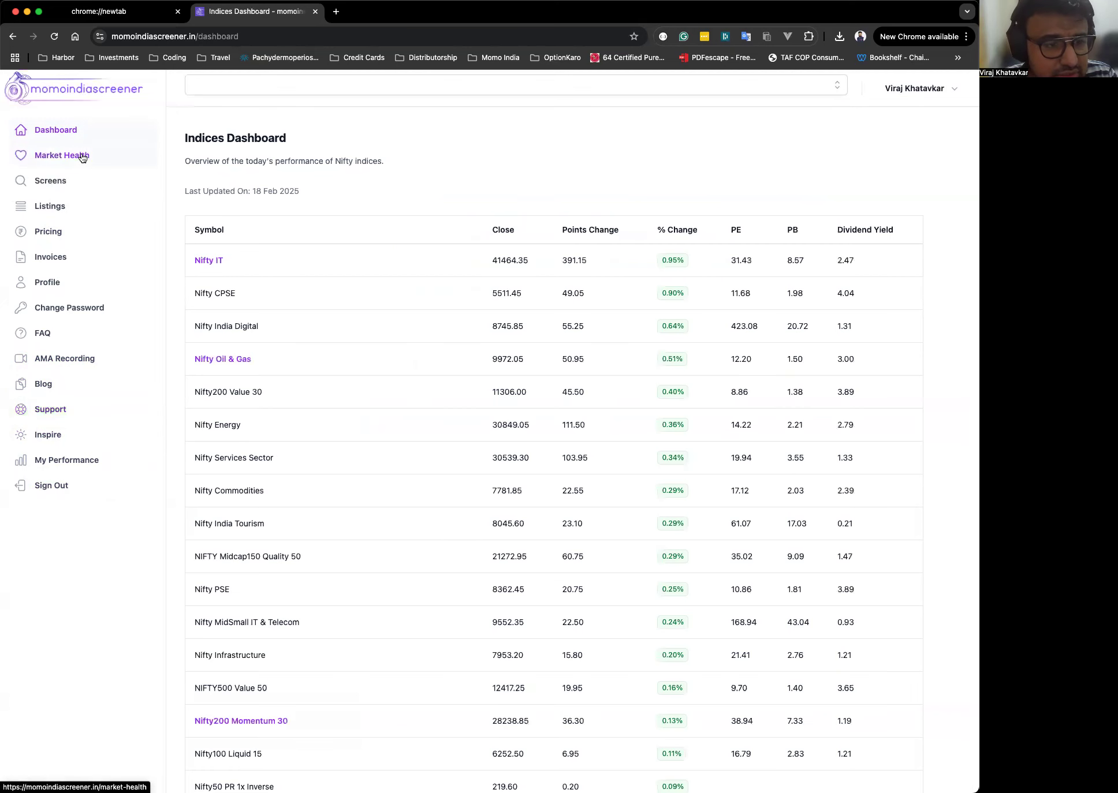
pyautogui.click(82, 158)
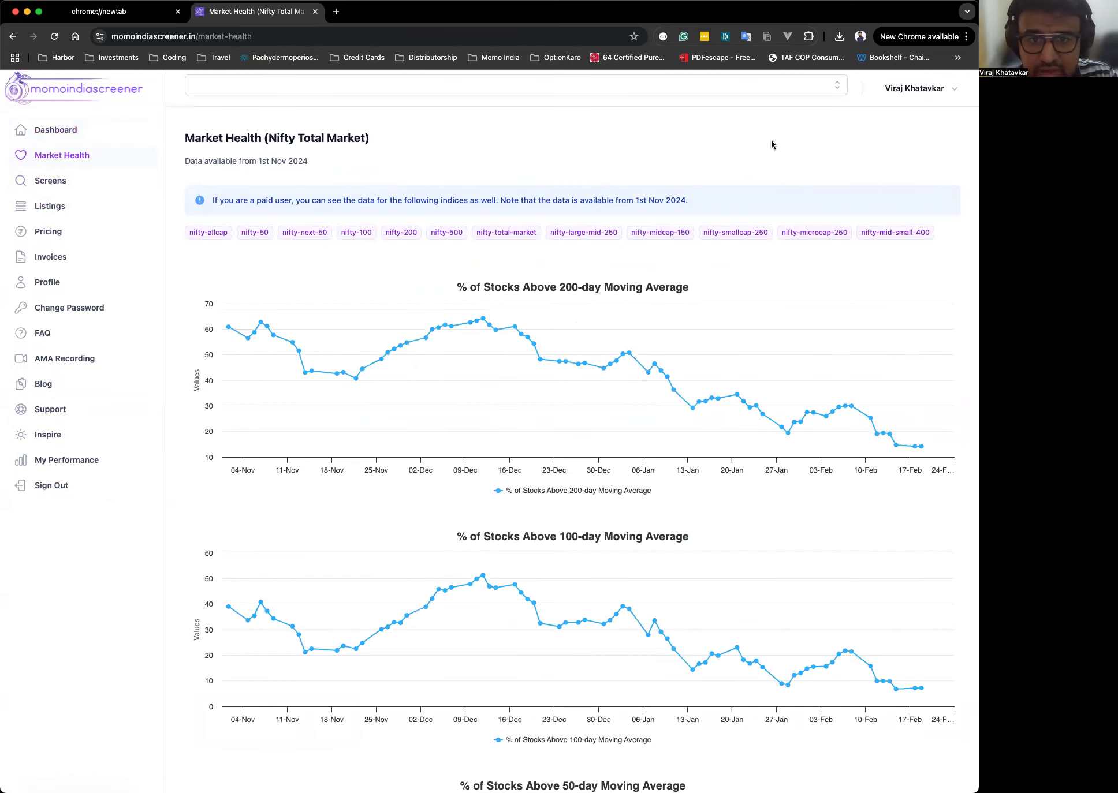